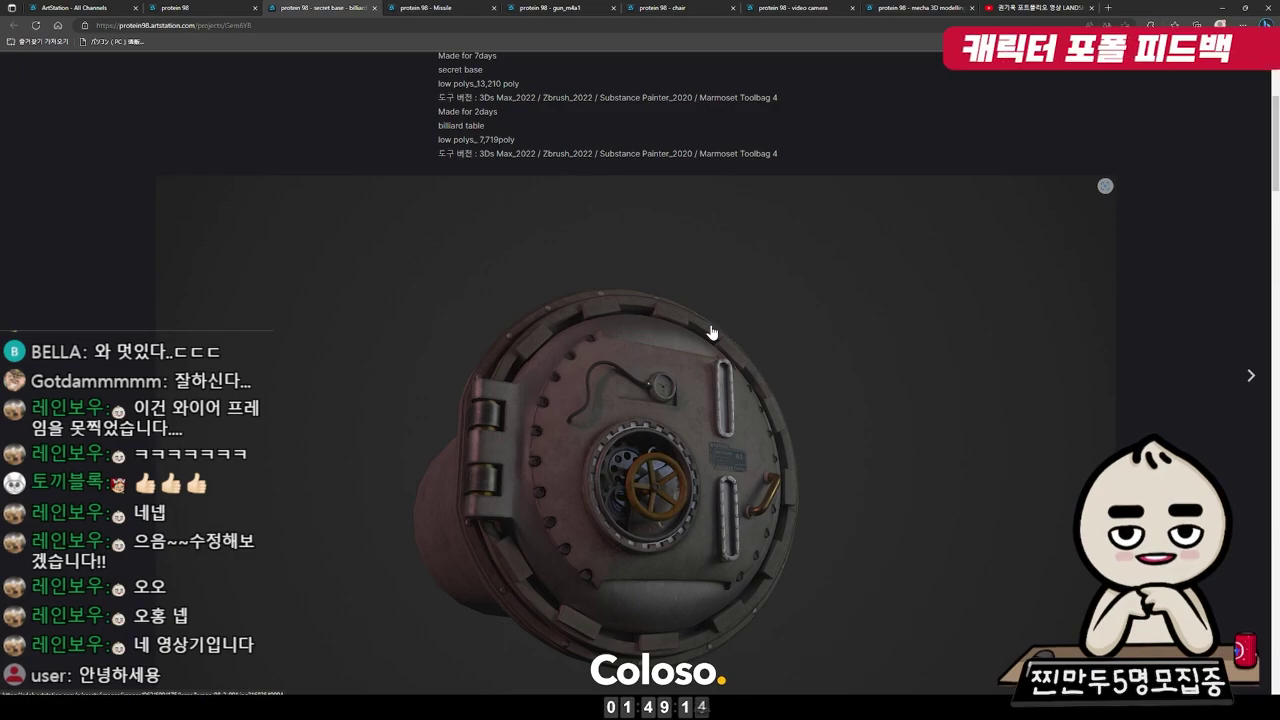
Paint green feedback arrows onto the vault door render, including one at the upper handle
{"action": "scroll", "coordinate": [711, 350], "scroll_direction": "down", "scroll_amount": 5}
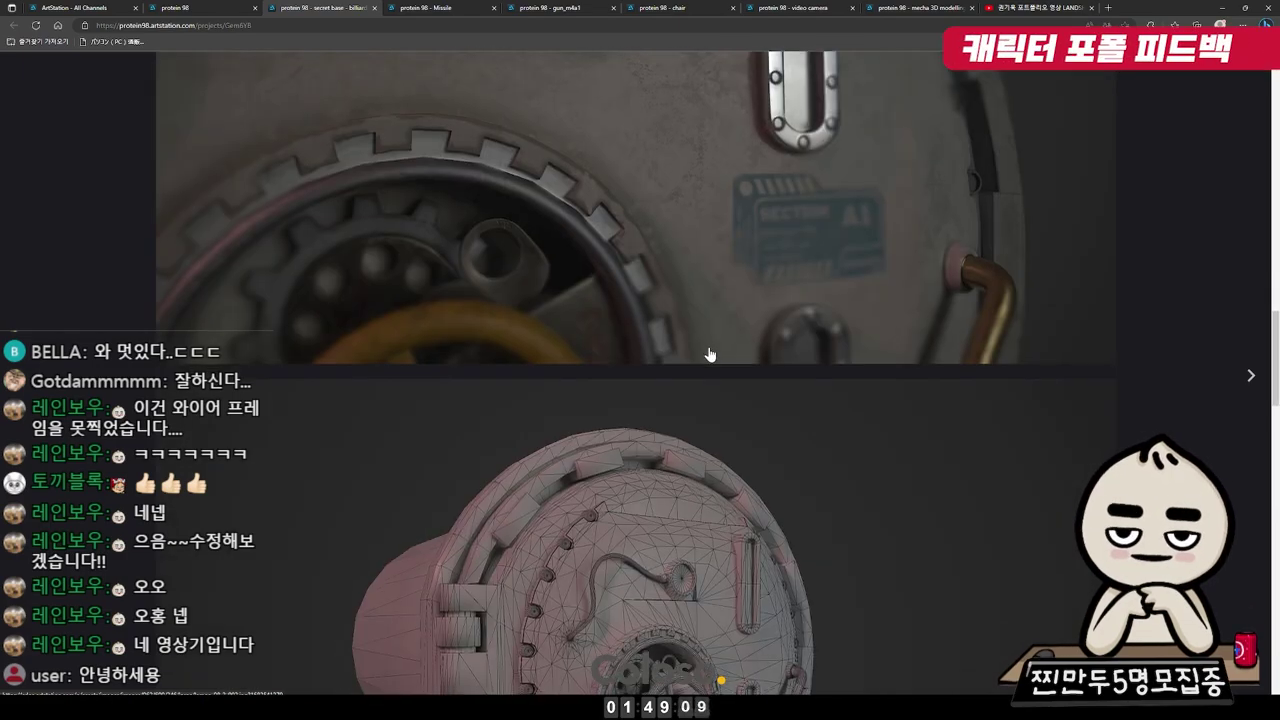
{"action": "scroll", "coordinate": [710, 355], "scroll_direction": "down", "scroll_amount": 5}
{"action": "scroll", "coordinate": [710, 355], "scroll_direction": "up", "scroll_amount": 5}
{"action": "scroll", "coordinate": [720, 400], "scroll_direction": "up", "scroll_amount": 5}
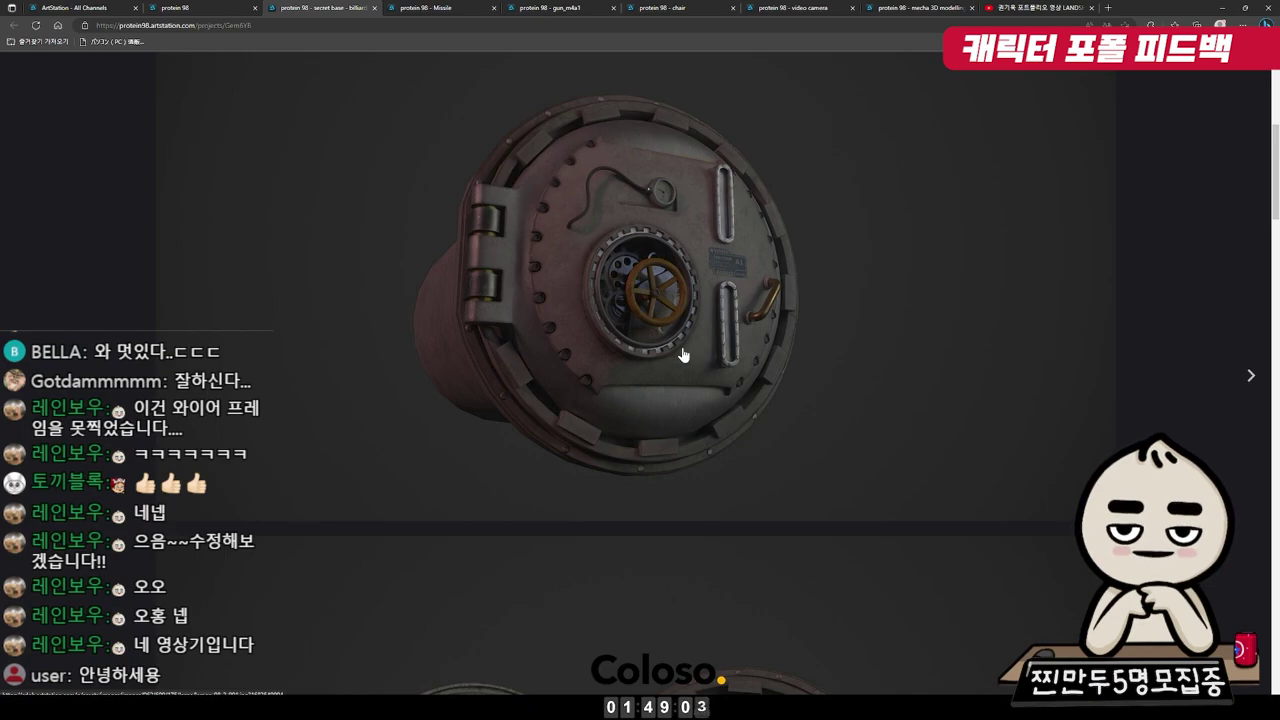
{"action": "key", "text": "alt+Tab"}
{"action": "left_click_drag", "start_coordinate": [740, 102], "coordinate": [569, 224]}
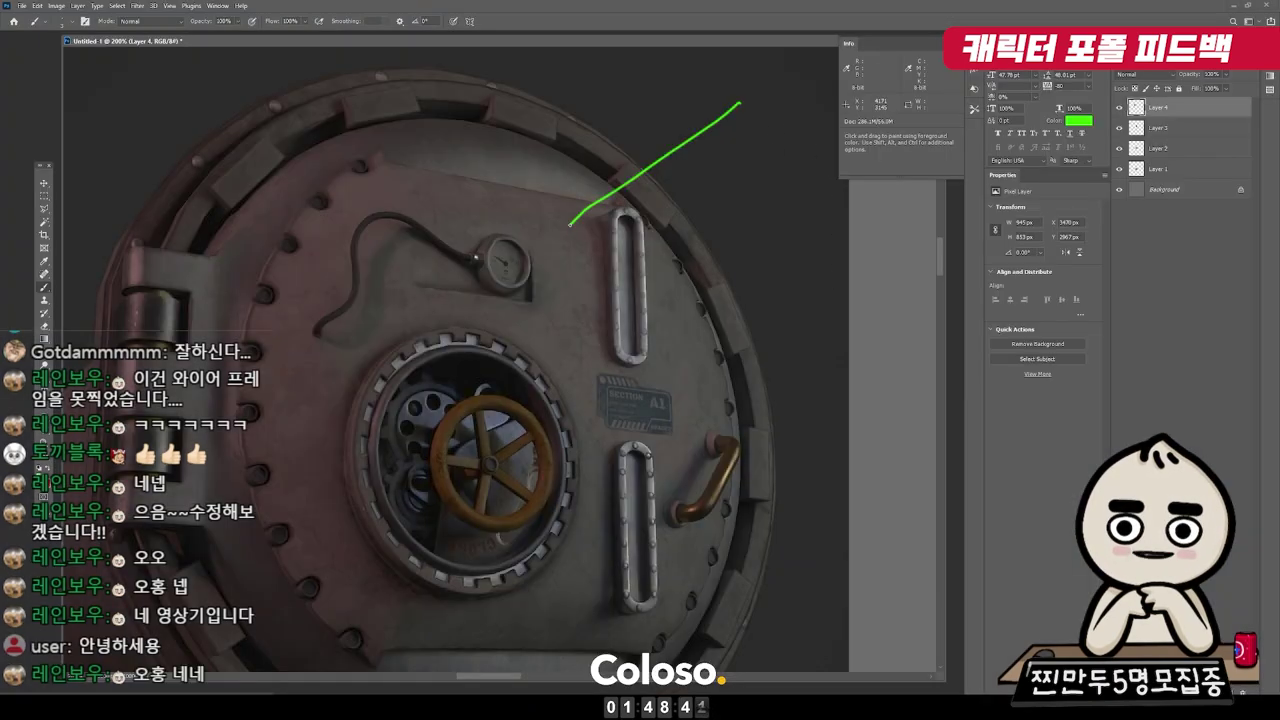
{"action": "left_click_drag", "start_coordinate": [818, 285], "coordinate": [720, 415]}
{"action": "scroll", "coordinate": [720, 415], "scroll_direction": "down", "scroll_amount": 3}
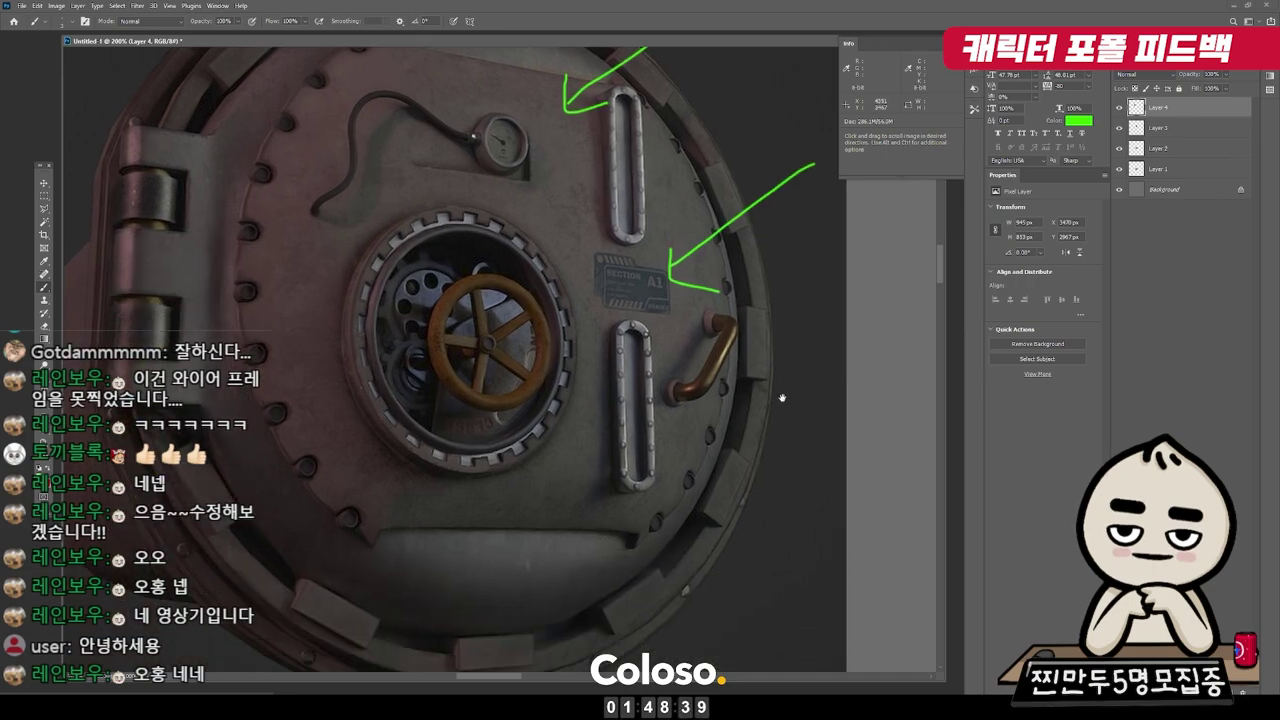
{"action": "left_click_drag", "start_coordinate": [784, 606], "coordinate": [628, 507]}
Pan the canvas and draw red marks over the chair's seat and both armrests
{"action": "left_click_drag", "start_coordinate": [247, 268], "coordinate": [370, 333]}
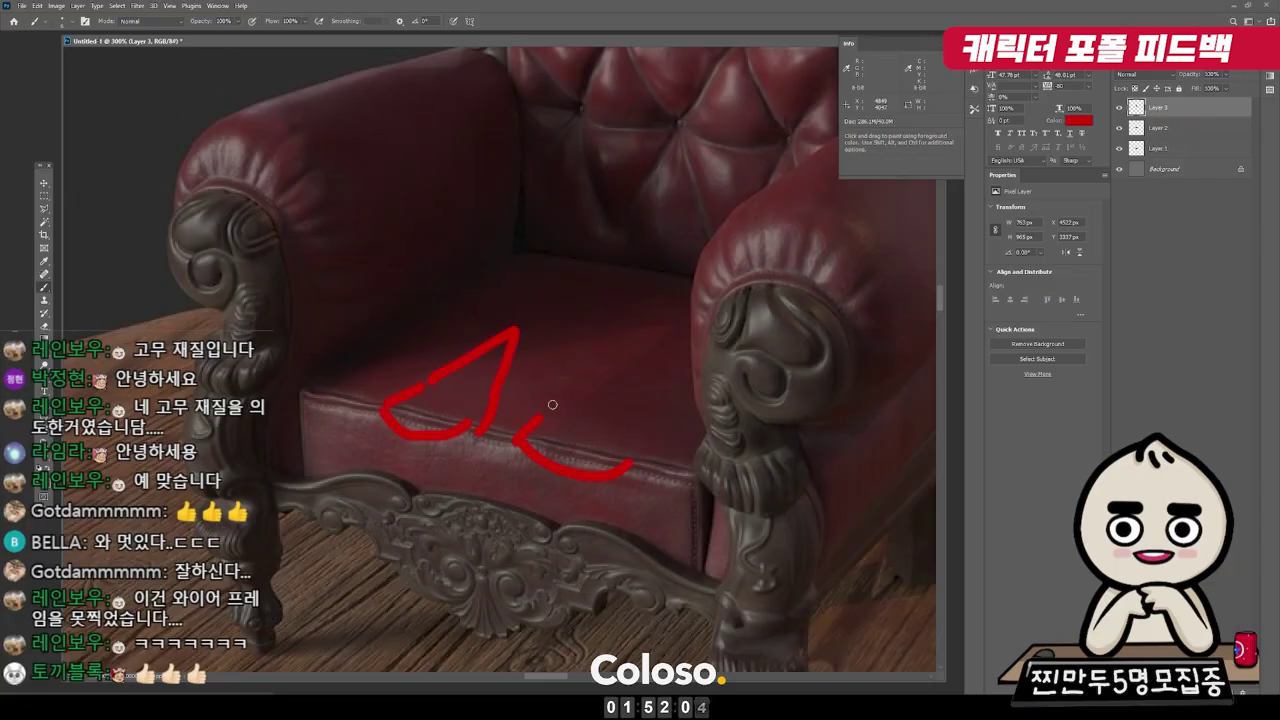
{"action": "left_click_drag", "start_coordinate": [618, 352], "coordinate": [624, 473]}
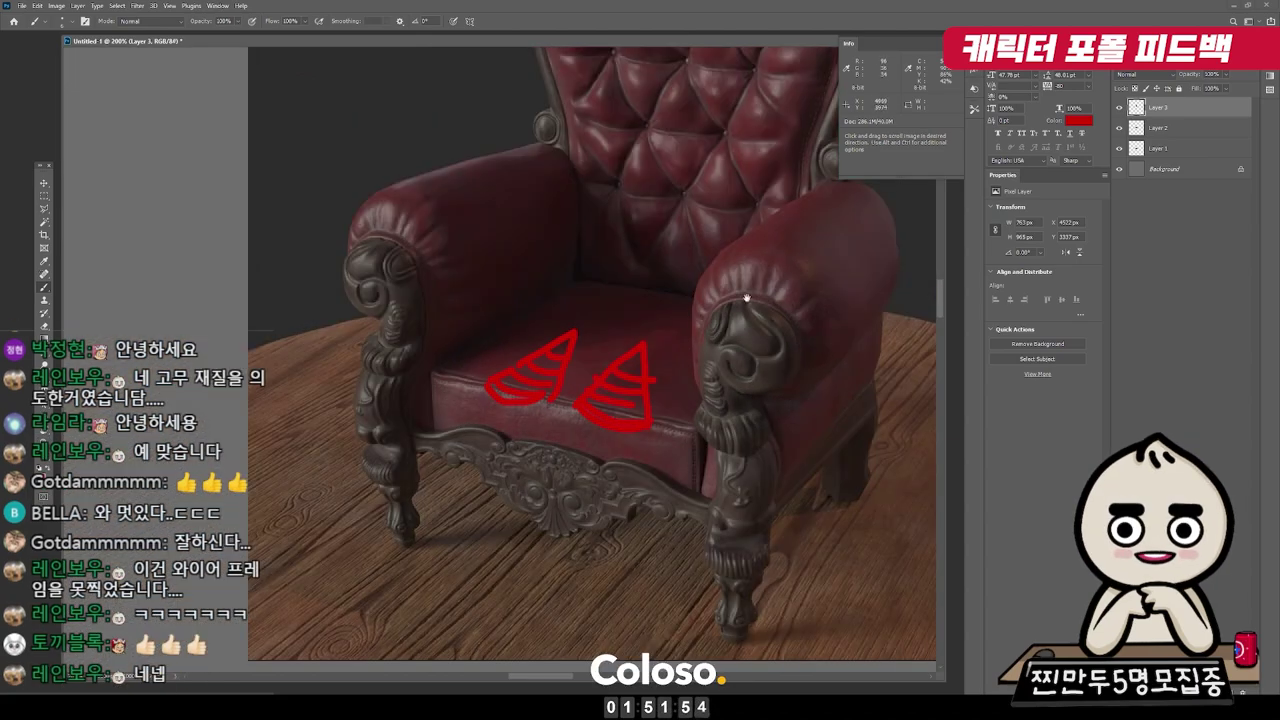
{"action": "left_click_drag", "start_coordinate": [764, 275], "coordinate": [758, 268]}
{"action": "left_click_drag", "start_coordinate": [460, 238], "coordinate": [331, 264]}
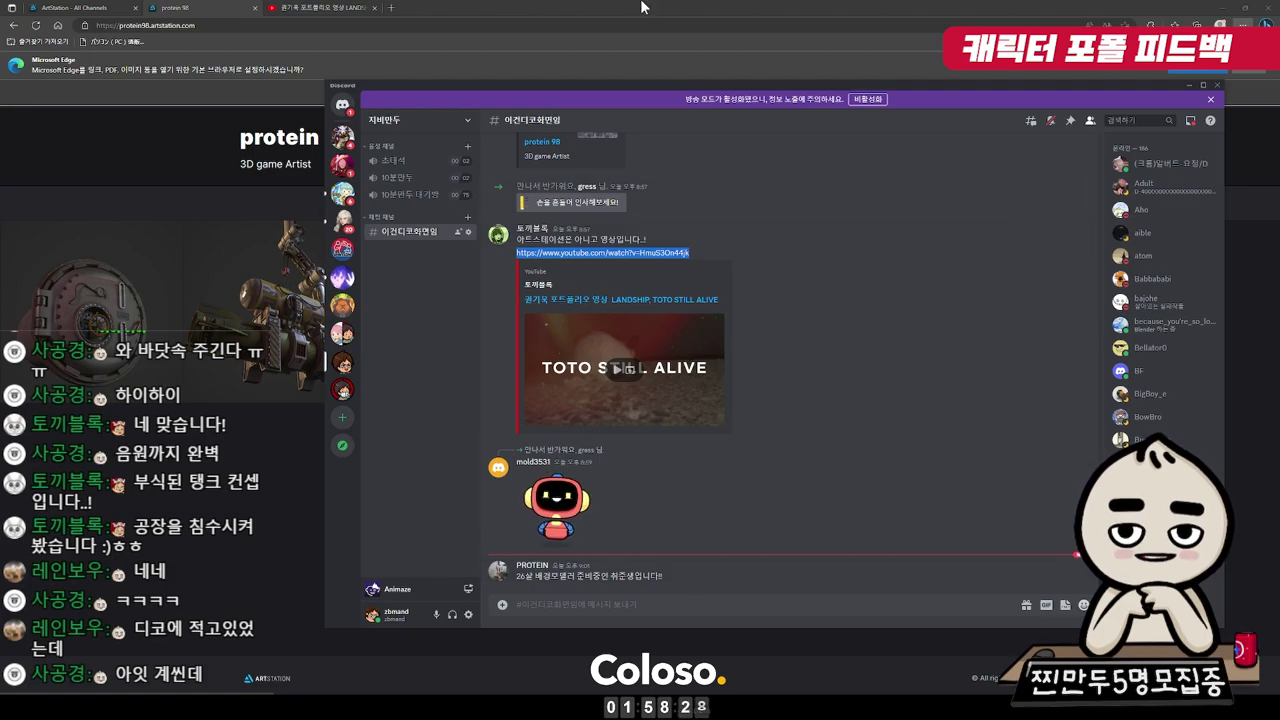
Bring the protein 98 portfolio page forward and close Edge's default-browser notice
{"action": "left_click", "coordinate": [92, 285]}
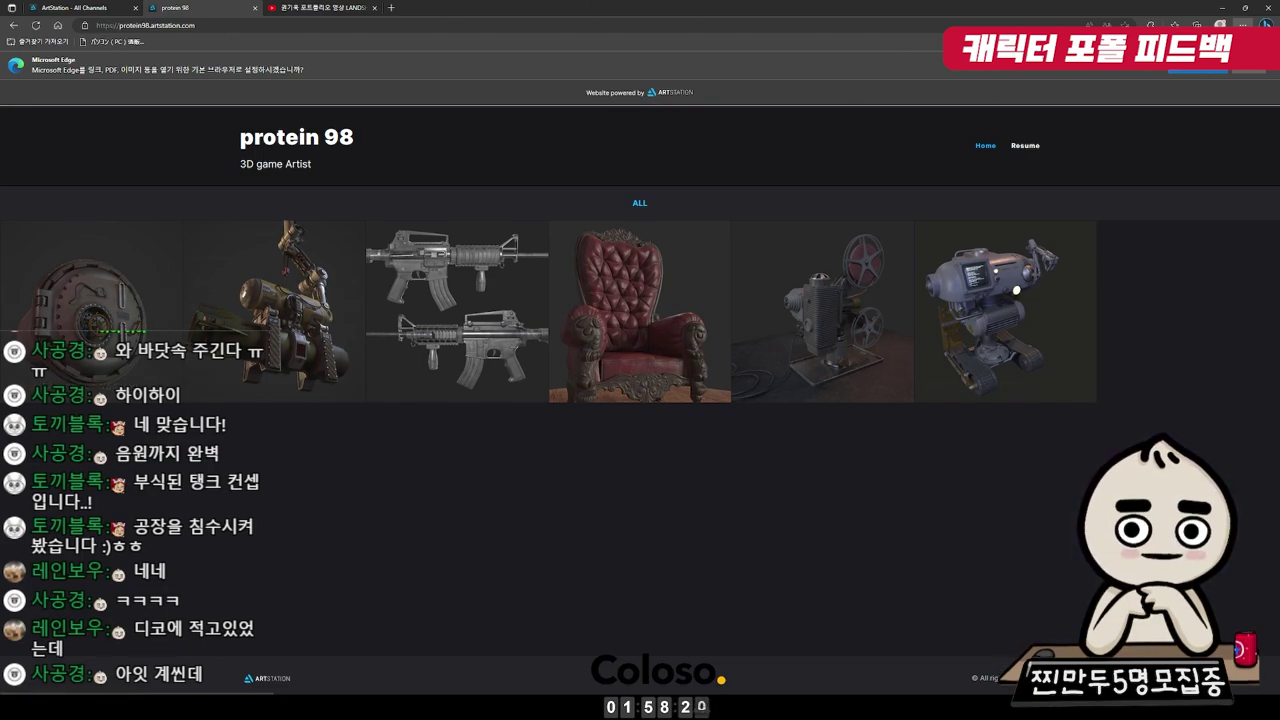
{"action": "left_click", "coordinate": [1237, 70]}
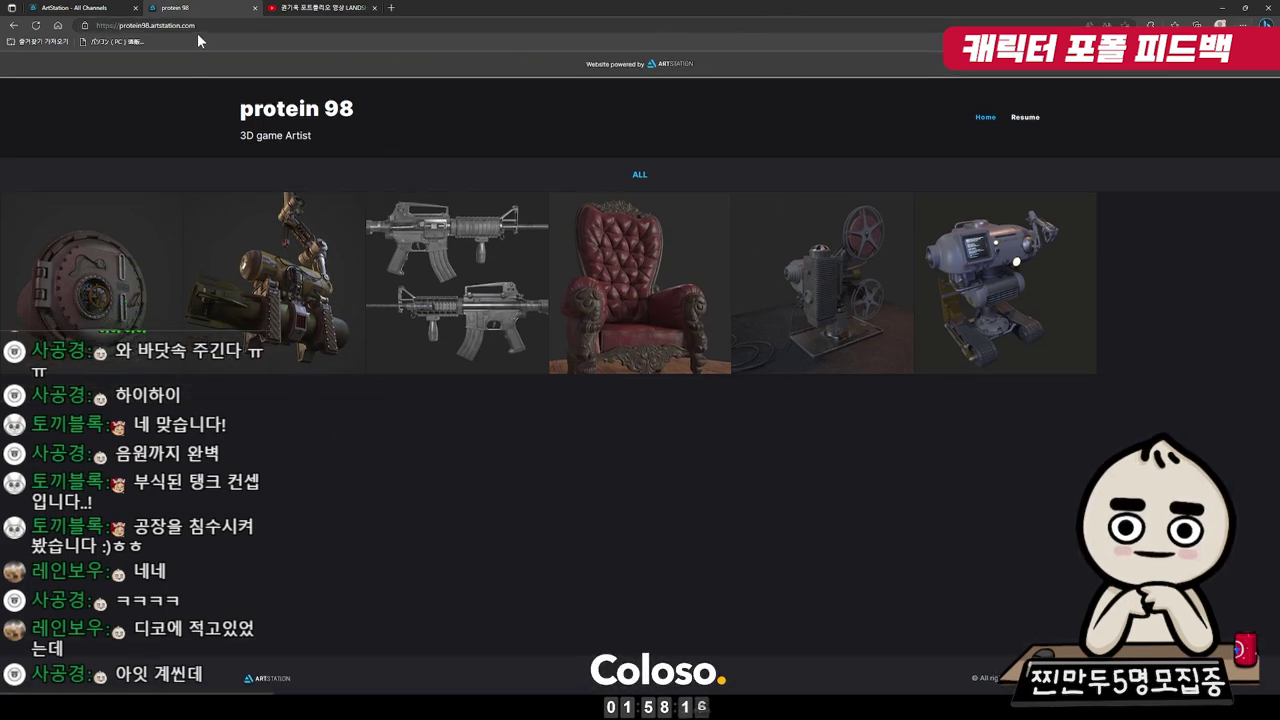
Open the vault project in a background tab and view the secret base - billiard table project
{"action": "middle_click", "coordinate": [88, 288]}
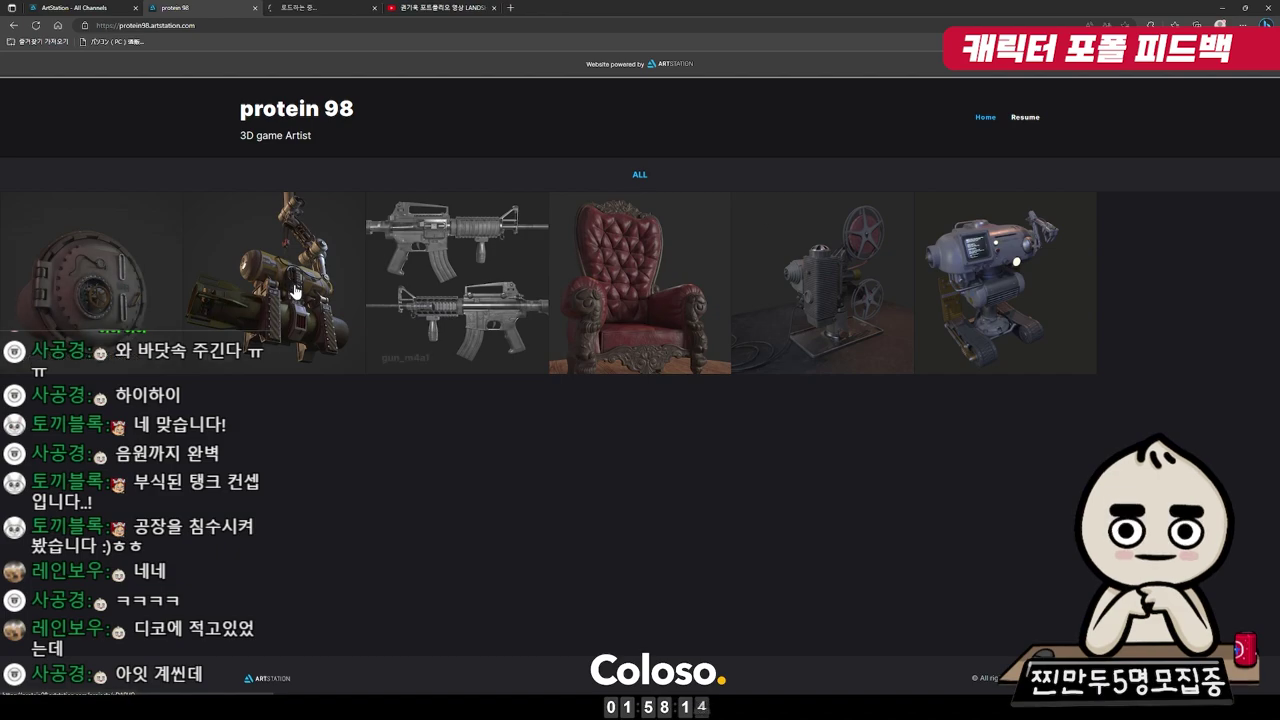
{"action": "left_click", "coordinate": [318, 8]}
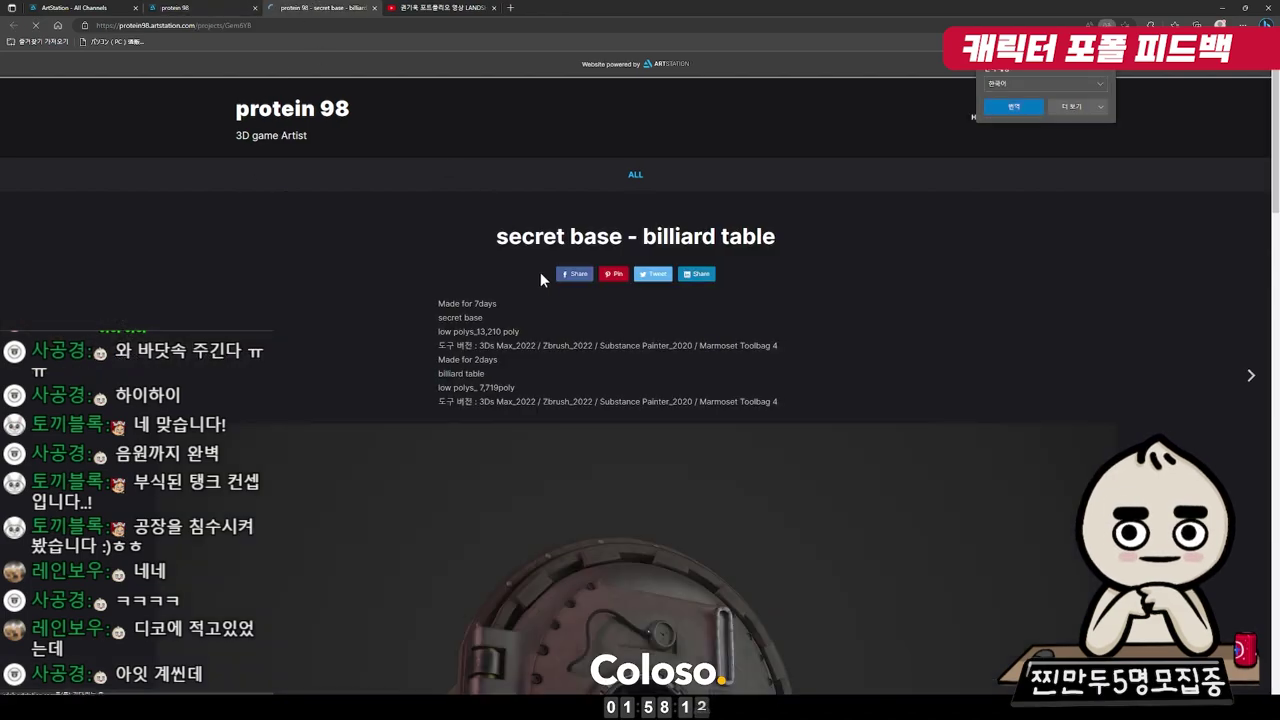
{"action": "scroll", "coordinate": [552, 340], "scroll_direction": "down", "scroll_amount": 5}
{"action": "scroll", "coordinate": [514, 363], "scroll_direction": "up", "scroll_amount": 3}
Revisit the portfolio gallery, then scroll through the billiard table project and back to its description
{"action": "left_click", "coordinate": [216, 8]}
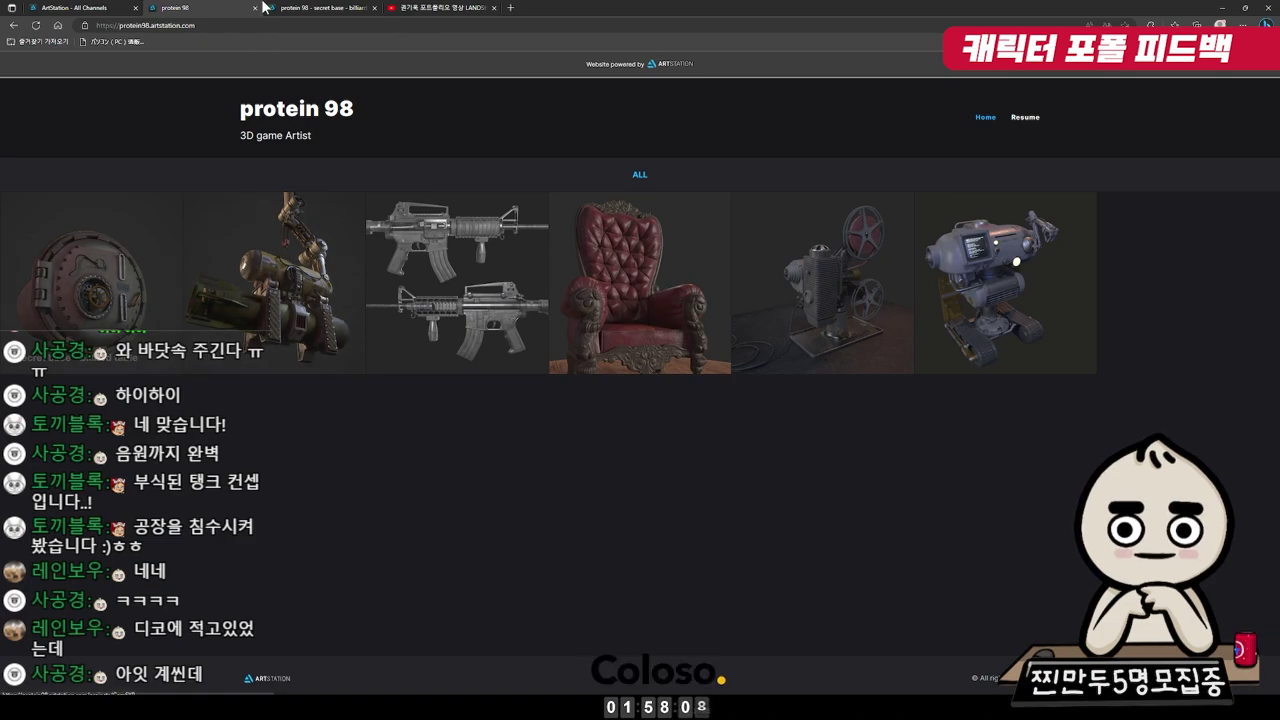
{"action": "left_click", "coordinate": [300, 8]}
{"action": "scroll", "coordinate": [496, 303], "scroll_direction": "down", "scroll_amount": 3}
{"action": "scroll", "coordinate": [496, 303], "scroll_direction": "up", "scroll_amount": 3}
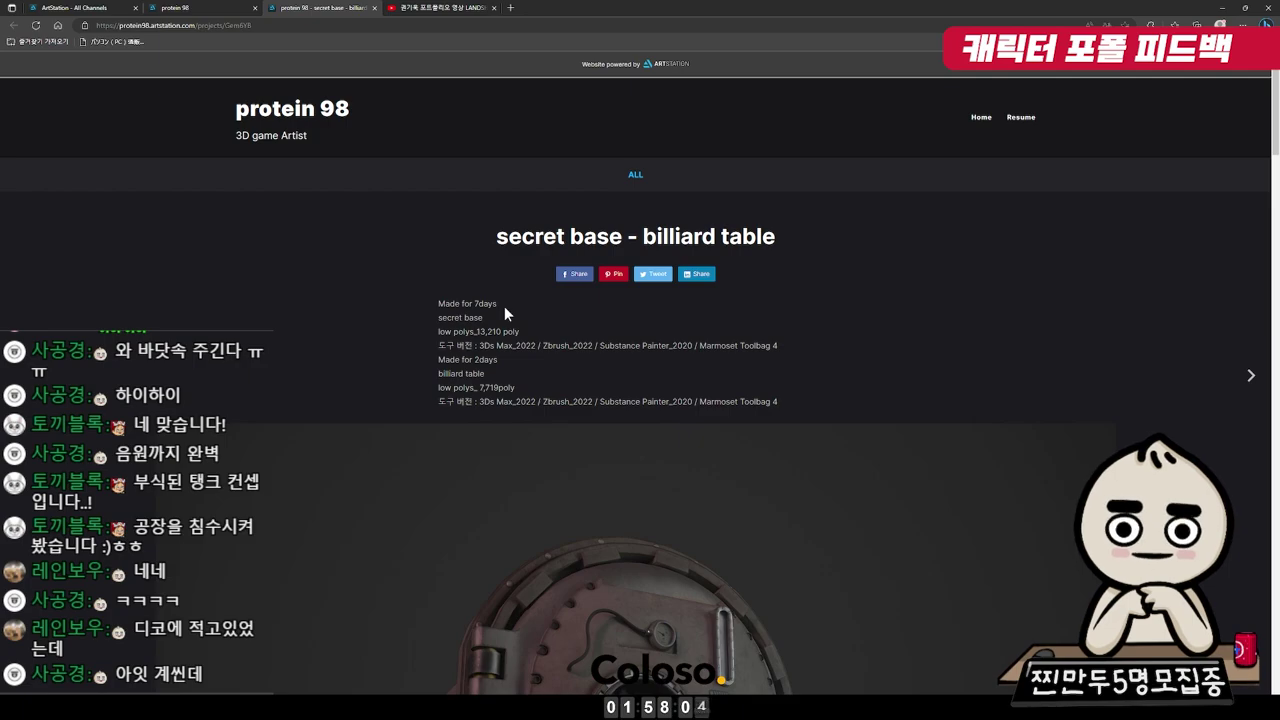
{"action": "scroll", "coordinate": [504, 306], "scroll_direction": "down", "scroll_amount": 4}
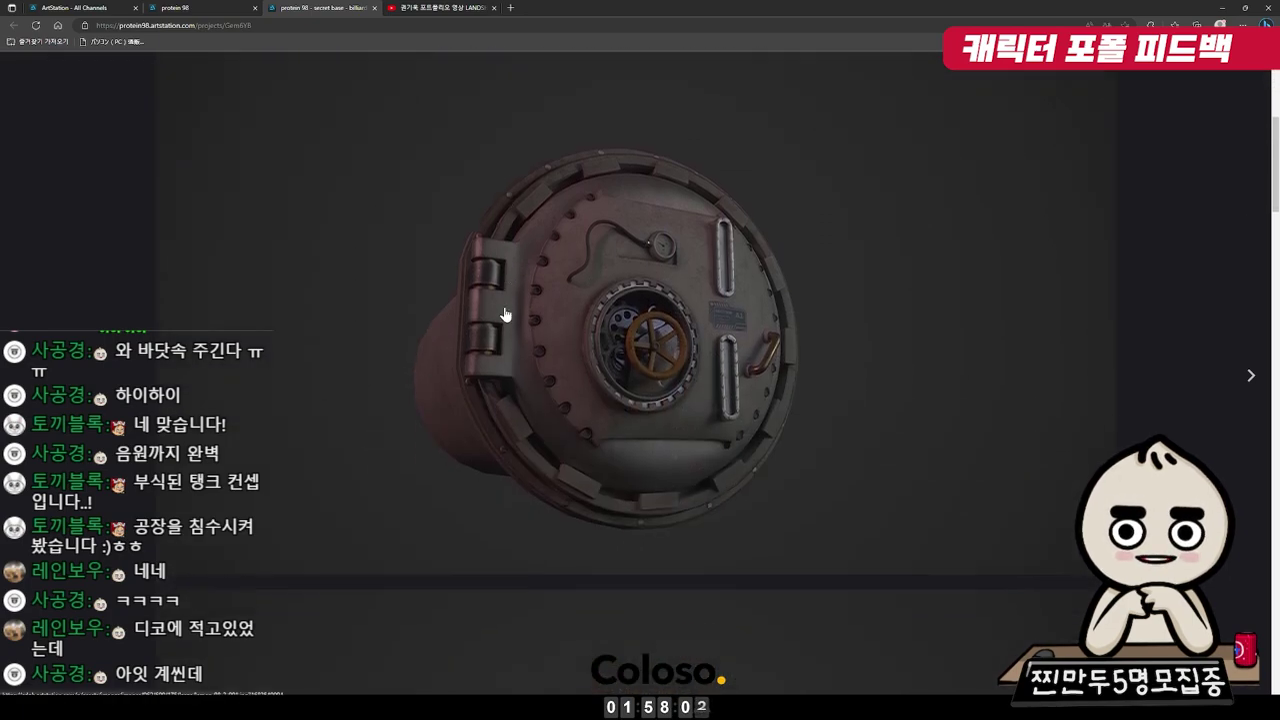
{"action": "scroll", "coordinate": [505, 315], "scroll_direction": "down", "scroll_amount": 5}
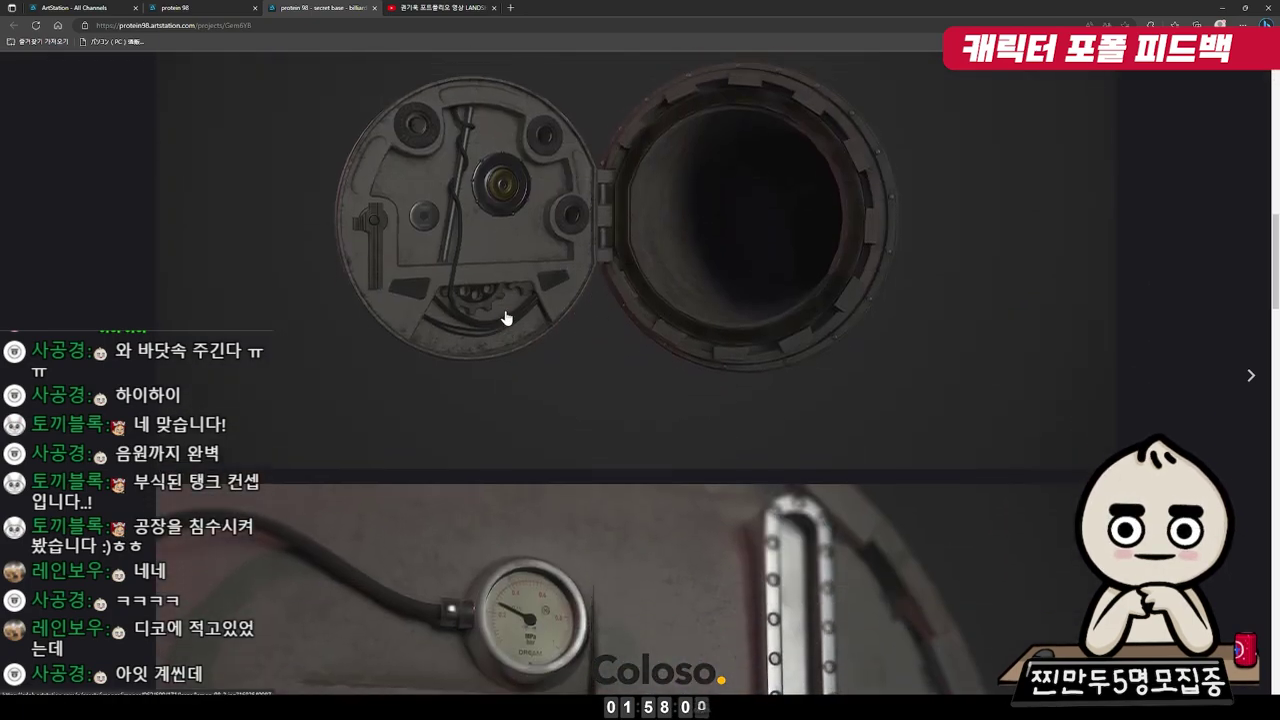
{"action": "scroll", "coordinate": [510, 325], "scroll_direction": "up", "scroll_amount": 10}
{"action": "scroll", "coordinate": [512, 332], "scroll_direction": "up", "scroll_amount": 1}
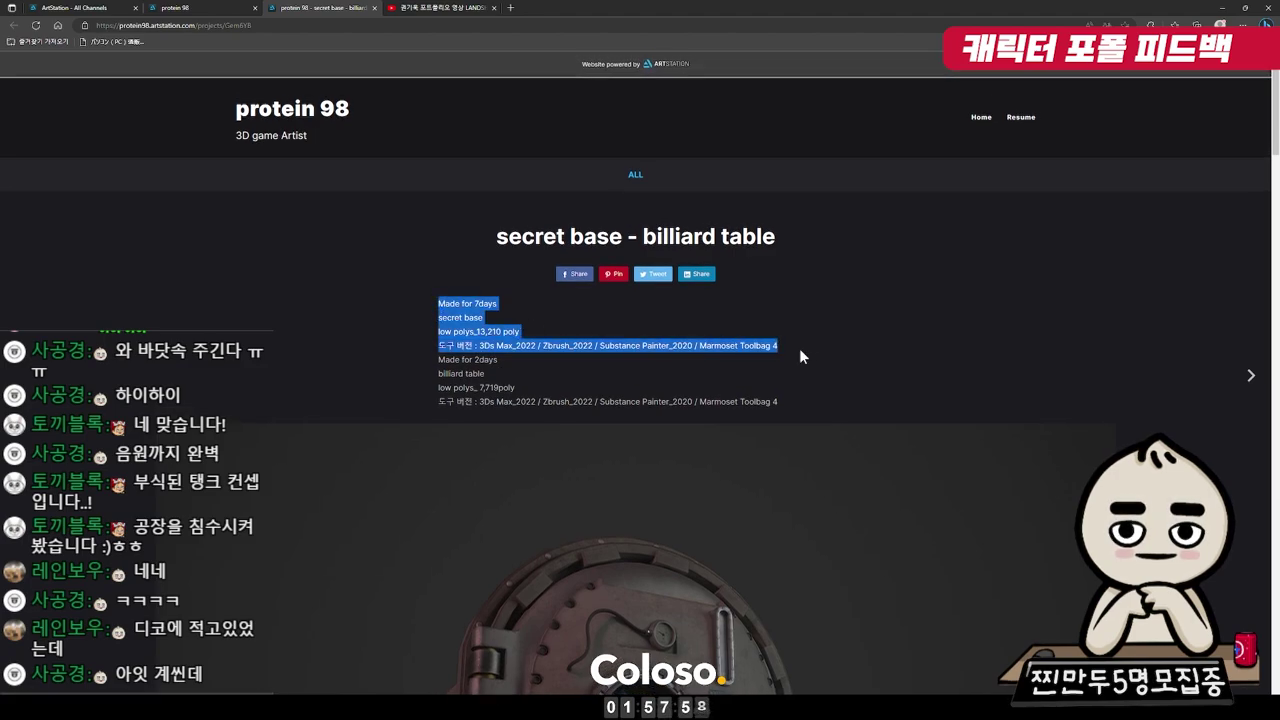
{"action": "left_click_drag", "start_coordinate": [436, 300], "coordinate": [845, 407]}
{"action": "left_click", "coordinate": [615, 350]}
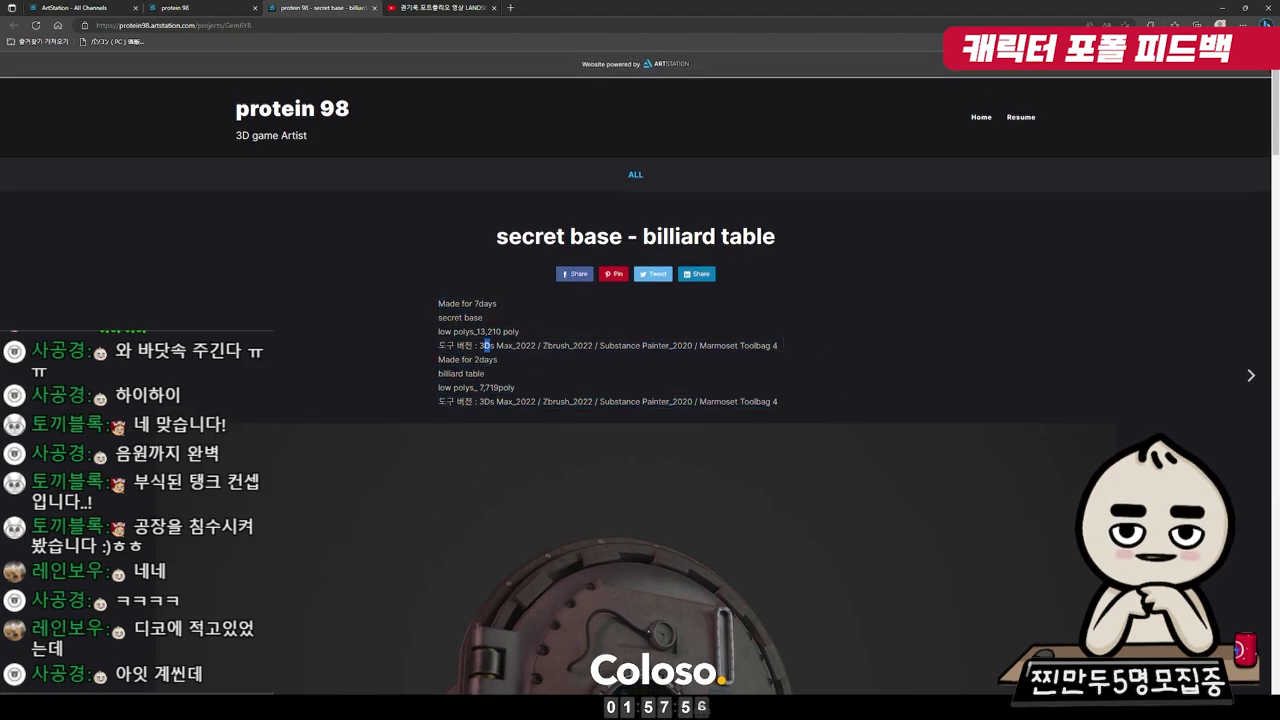
{"action": "left_click_drag", "start_coordinate": [484, 345], "coordinate": [733, 345]}
{"action": "left_click", "coordinate": [617, 364]}
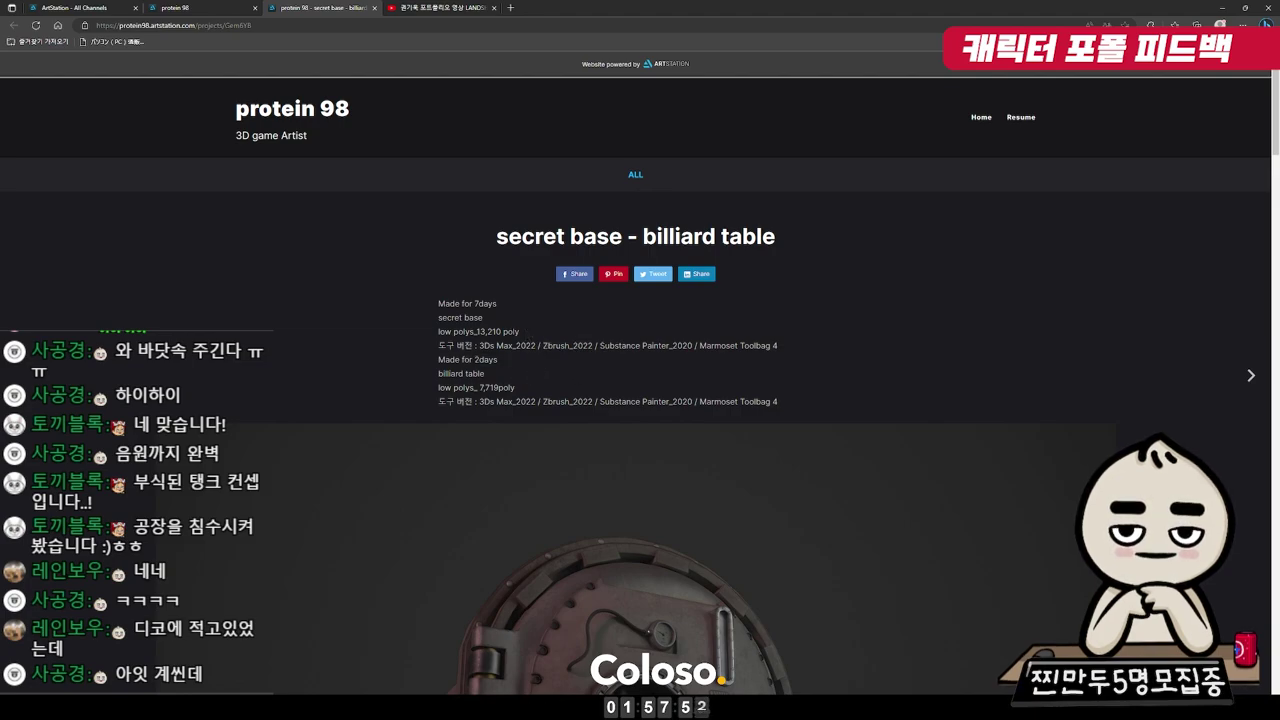
{"action": "left_click_drag", "start_coordinate": [472, 331], "coordinate": [518, 331]}
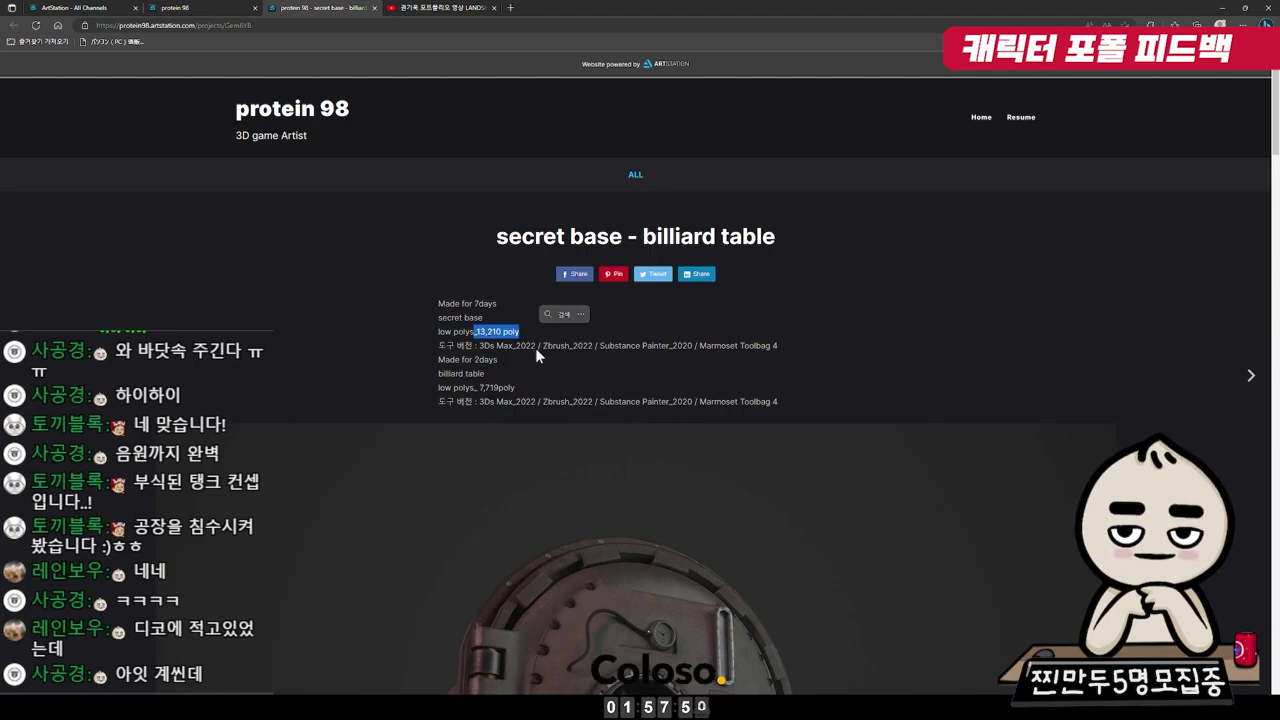
{"action": "left_click", "coordinate": [534, 353]}
{"action": "left_click_drag", "start_coordinate": [435, 404], "coordinate": [835, 405]}
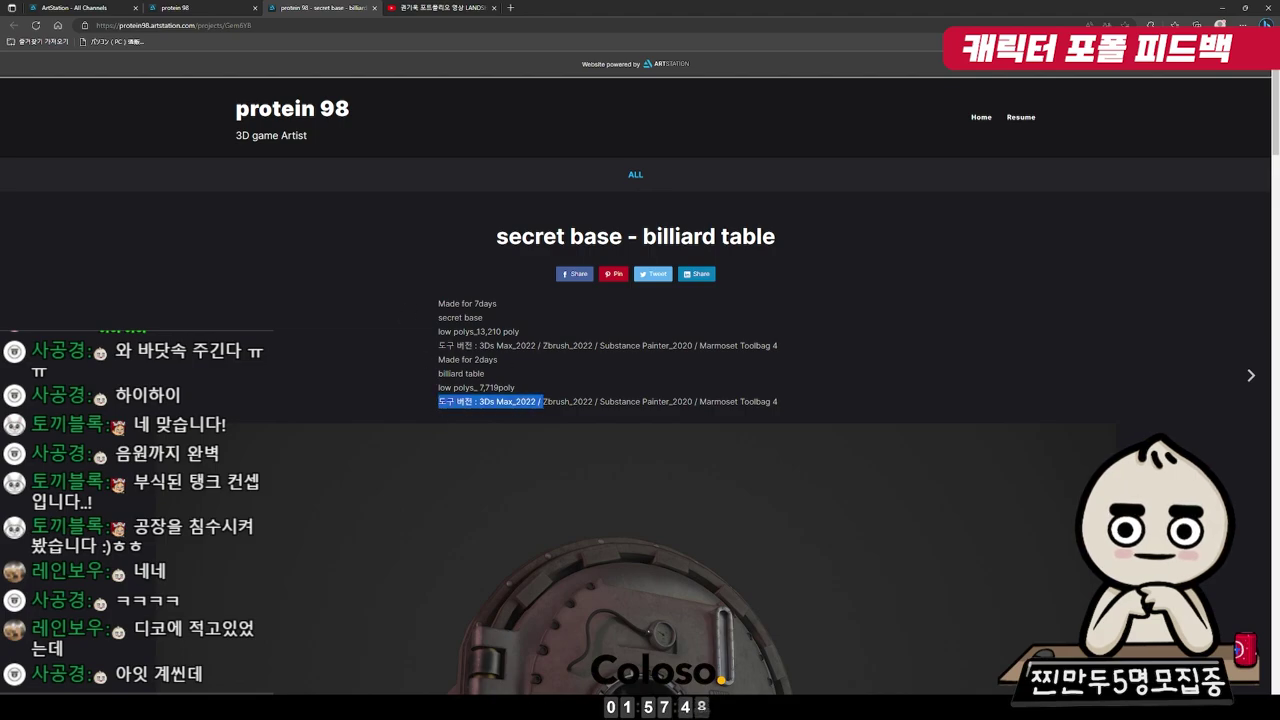
{"action": "left_click", "coordinate": [791, 342]}
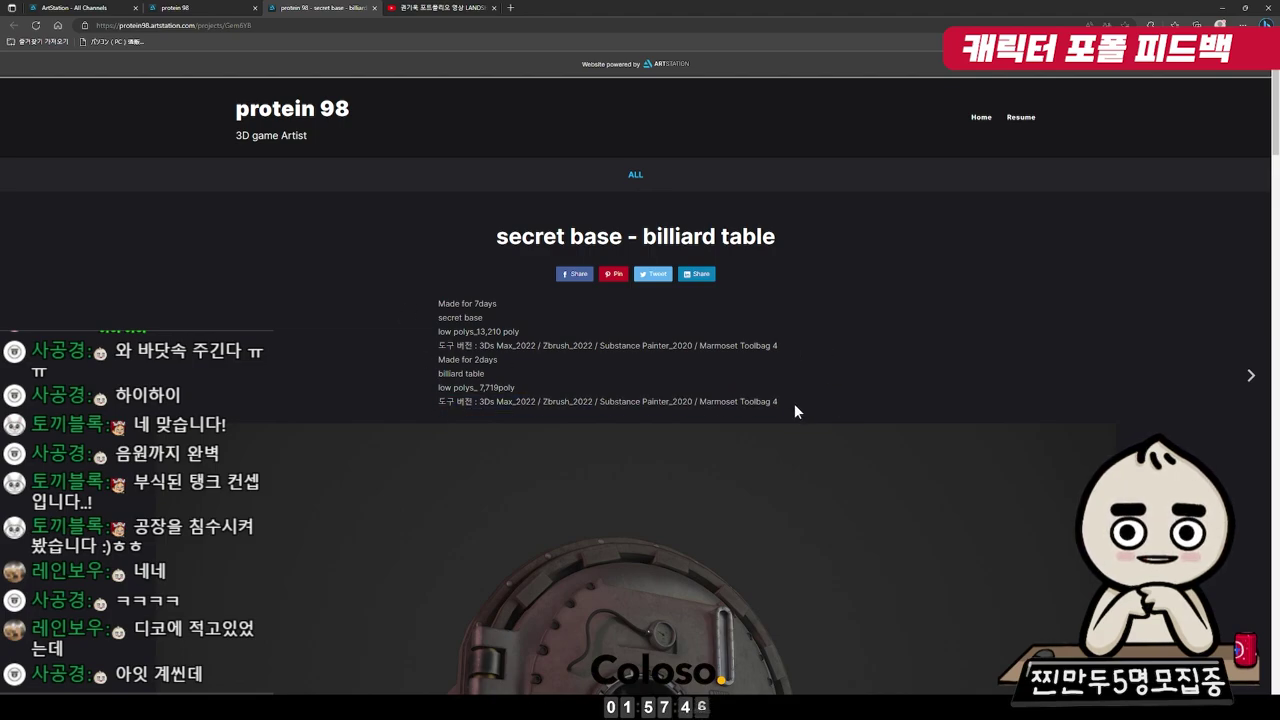
{"action": "left_click_drag", "start_coordinate": [794, 404], "coordinate": [473, 403]}
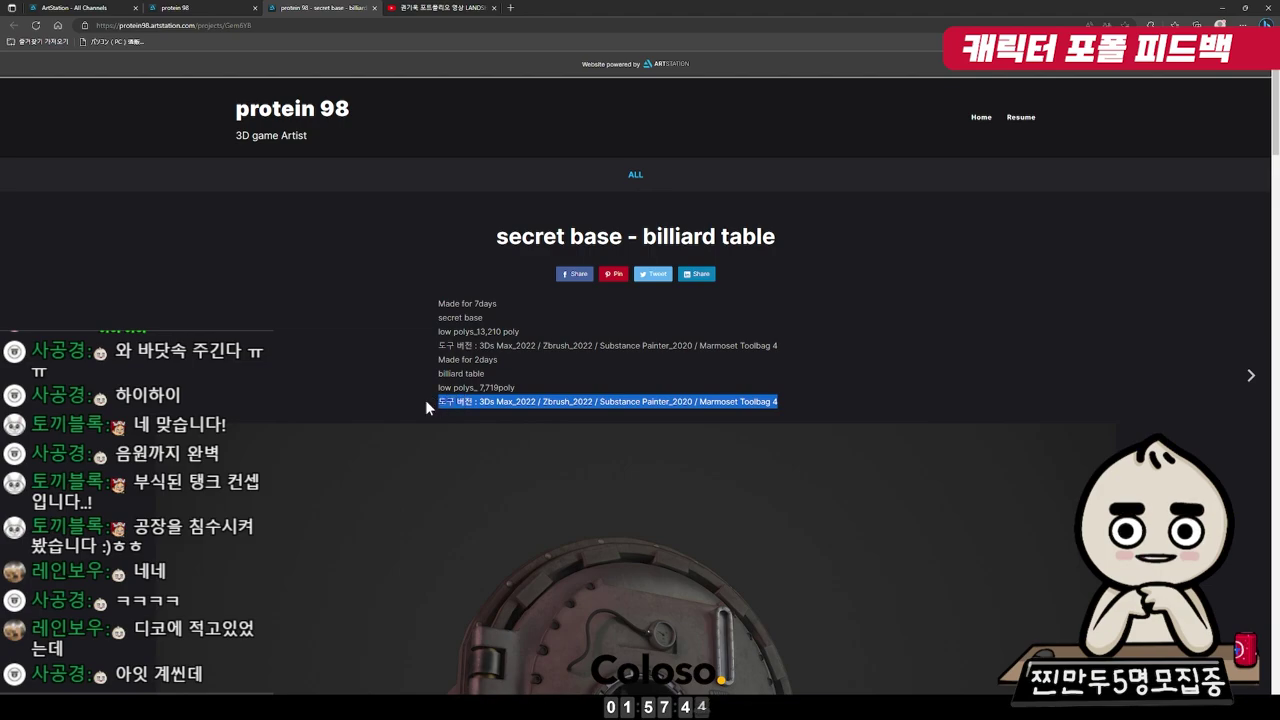
{"action": "left_click", "coordinate": [433, 356]}
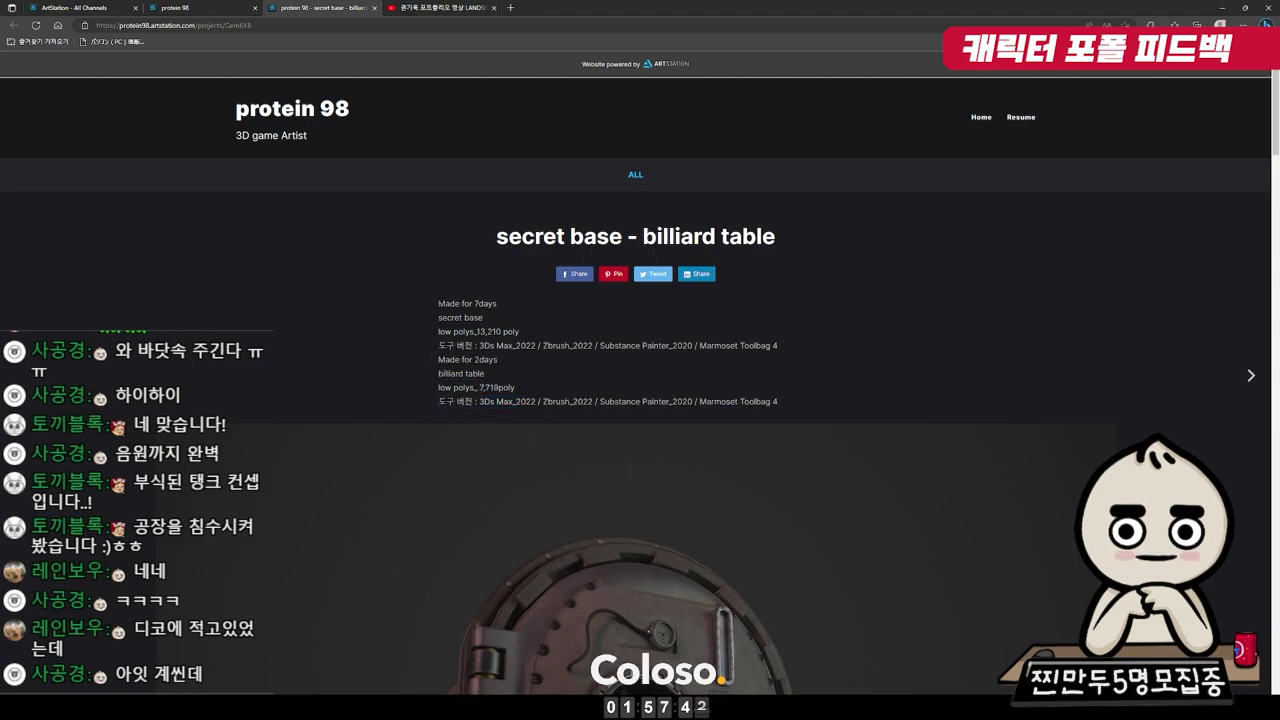
{"action": "left_click_drag", "start_coordinate": [436, 299], "coordinate": [797, 347]}
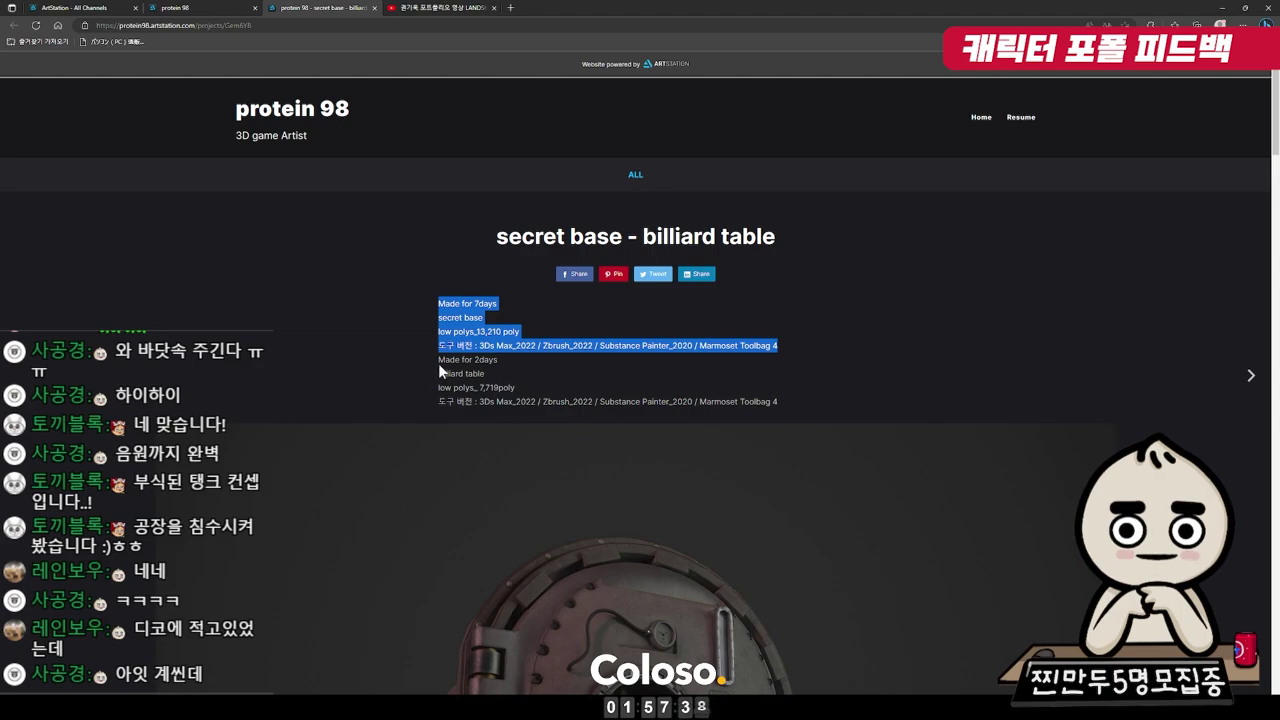
{"action": "left_click_drag", "start_coordinate": [438, 360], "coordinate": [757, 400]}
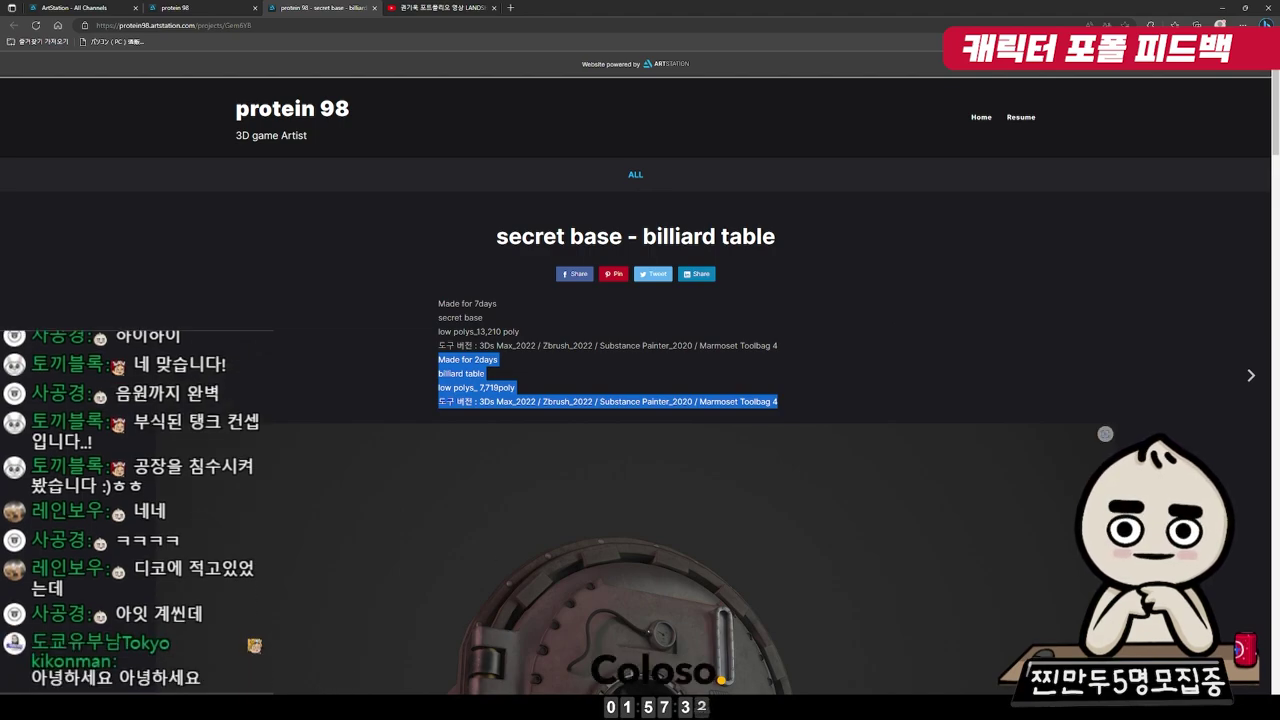
{"action": "key", "text": "alt+Tab"}
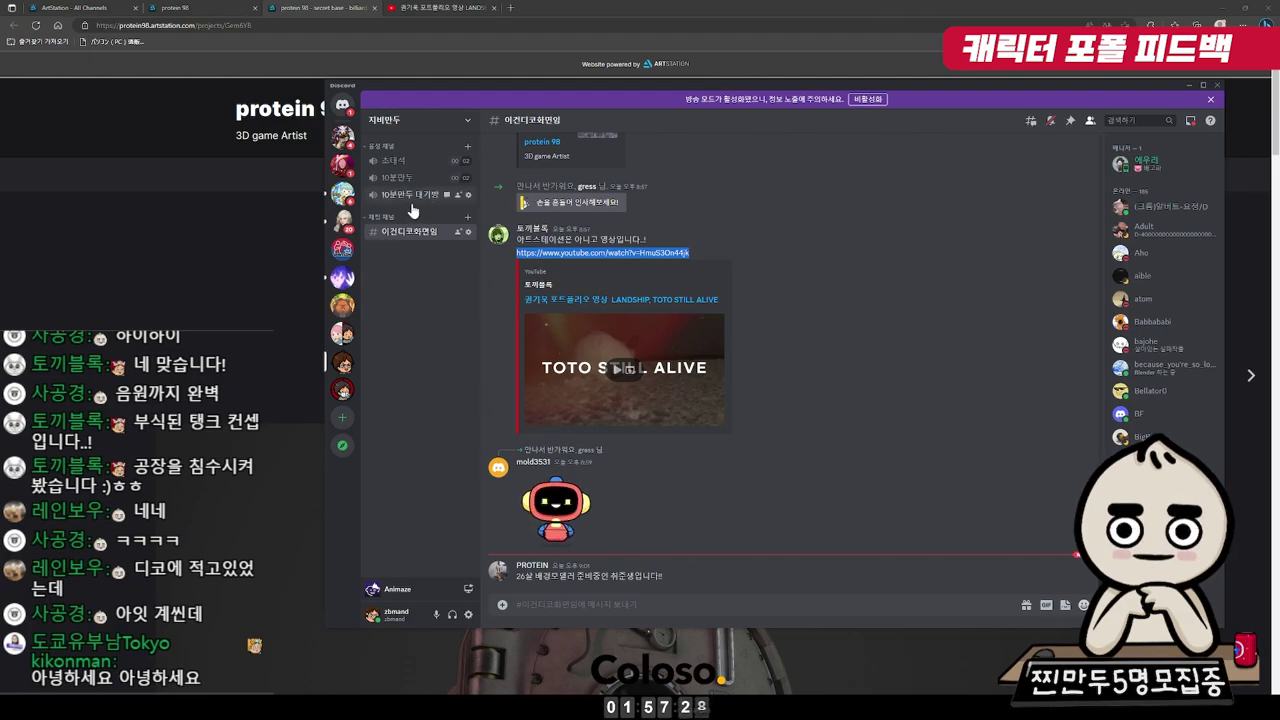
{"action": "left_click", "coordinate": [760, 10]}
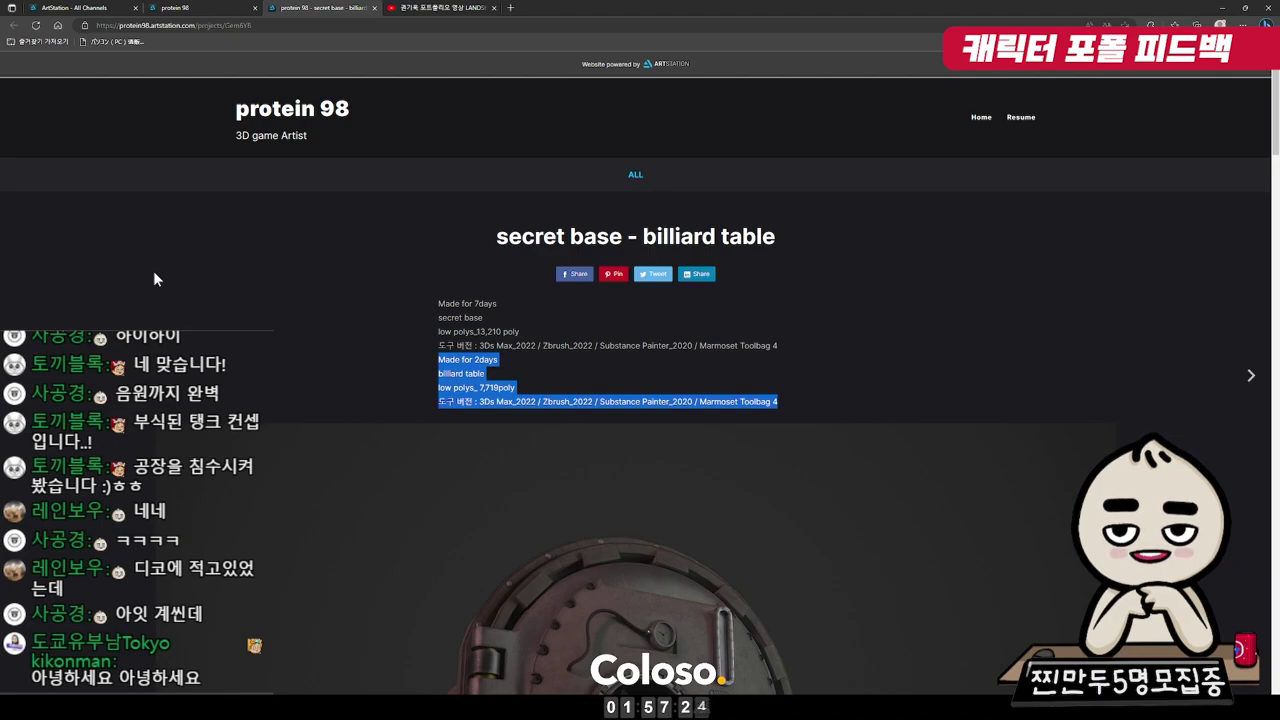
{"action": "left_click", "coordinate": [921, 339]}
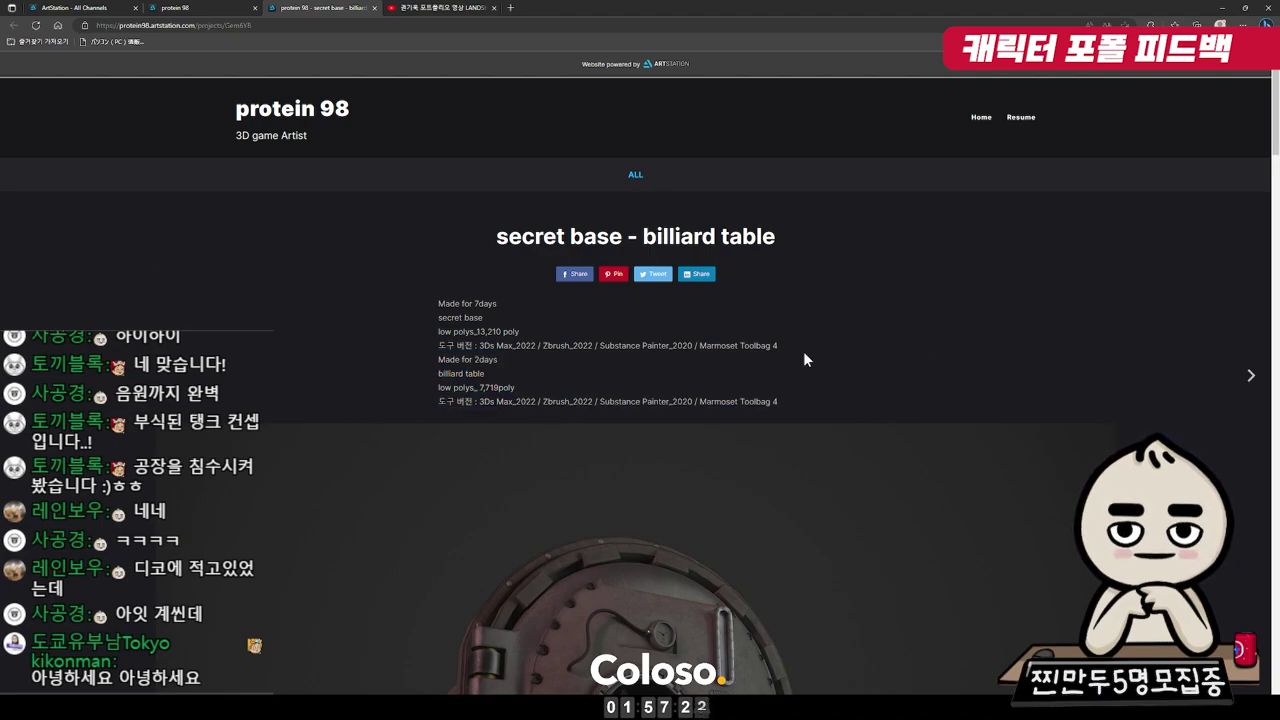
{"action": "scroll", "coordinate": [806, 359], "scroll_direction": "down", "scroll_amount": 4}
{"action": "scroll", "coordinate": [825, 339], "scroll_direction": "down", "scroll_amount": 2}
{"action": "scroll", "coordinate": [824, 336], "scroll_direction": "up", "scroll_amount": 5}
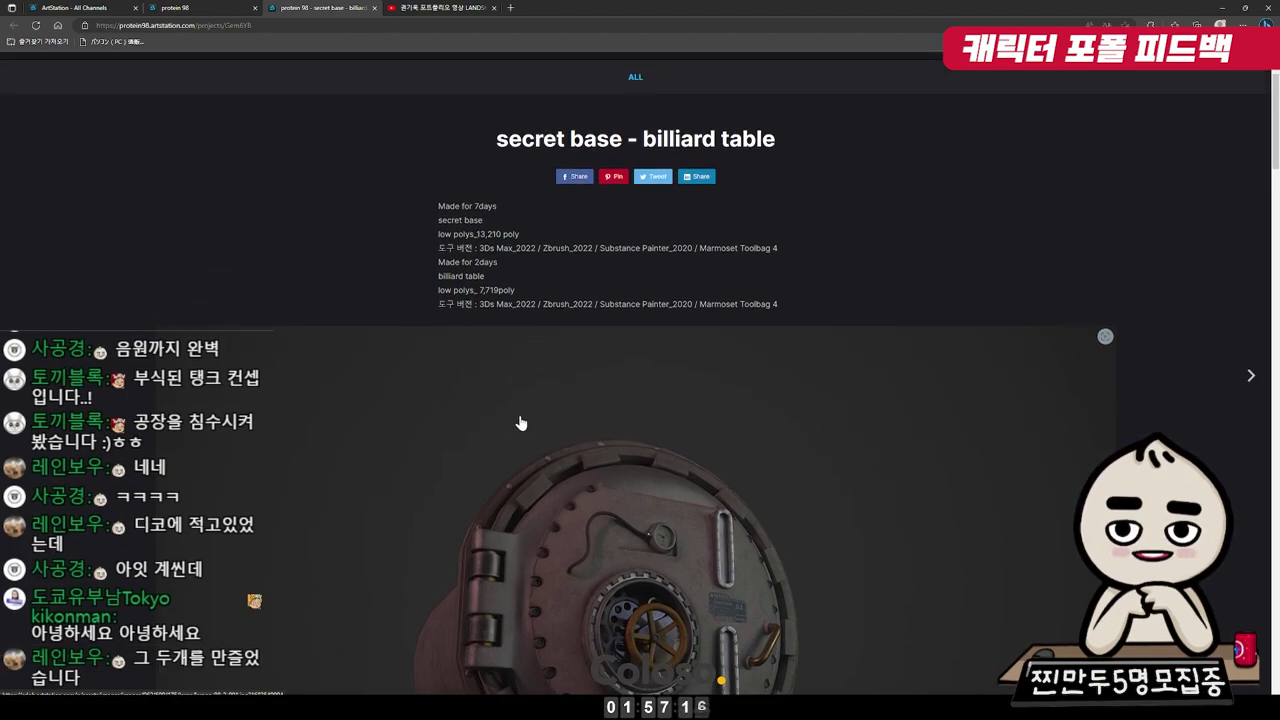
{"action": "scroll", "coordinate": [520, 423], "scroll_direction": "up", "scroll_amount": 2}
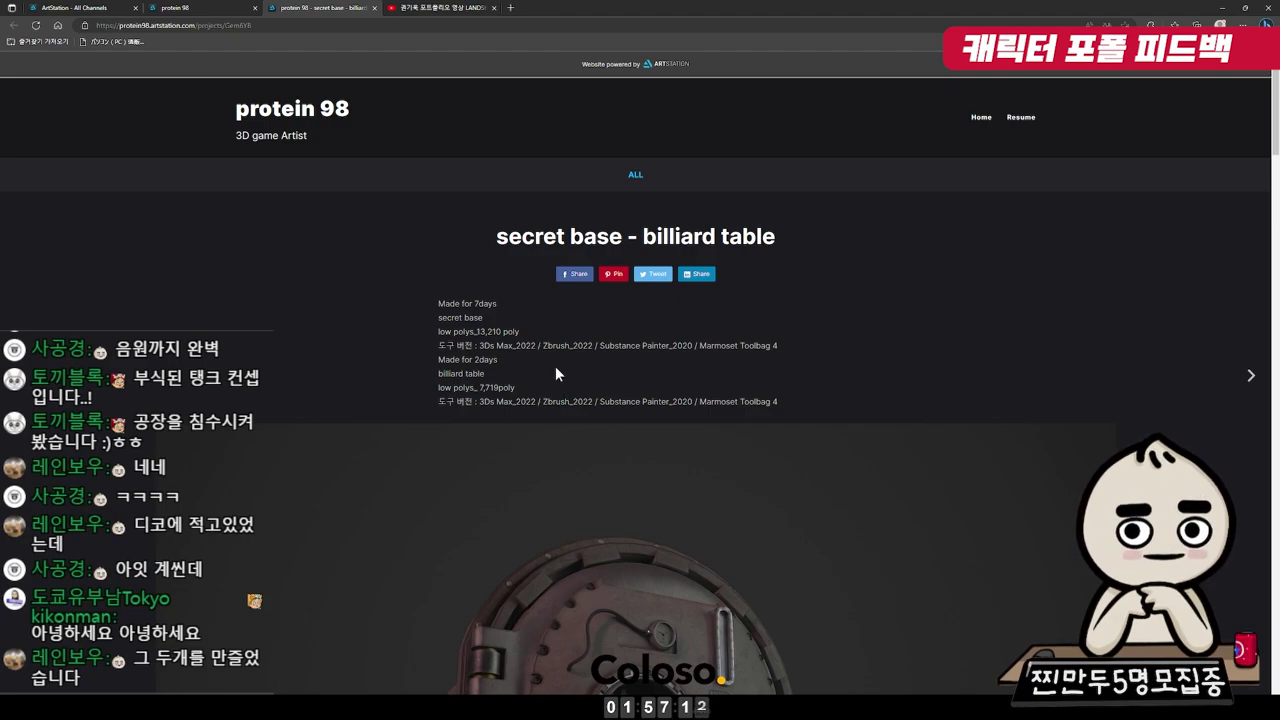
{"action": "scroll", "coordinate": [582, 367], "scroll_direction": "down", "scroll_amount": 5}
{"action": "scroll", "coordinate": [670, 372], "scroll_direction": "down", "scroll_amount": 5}
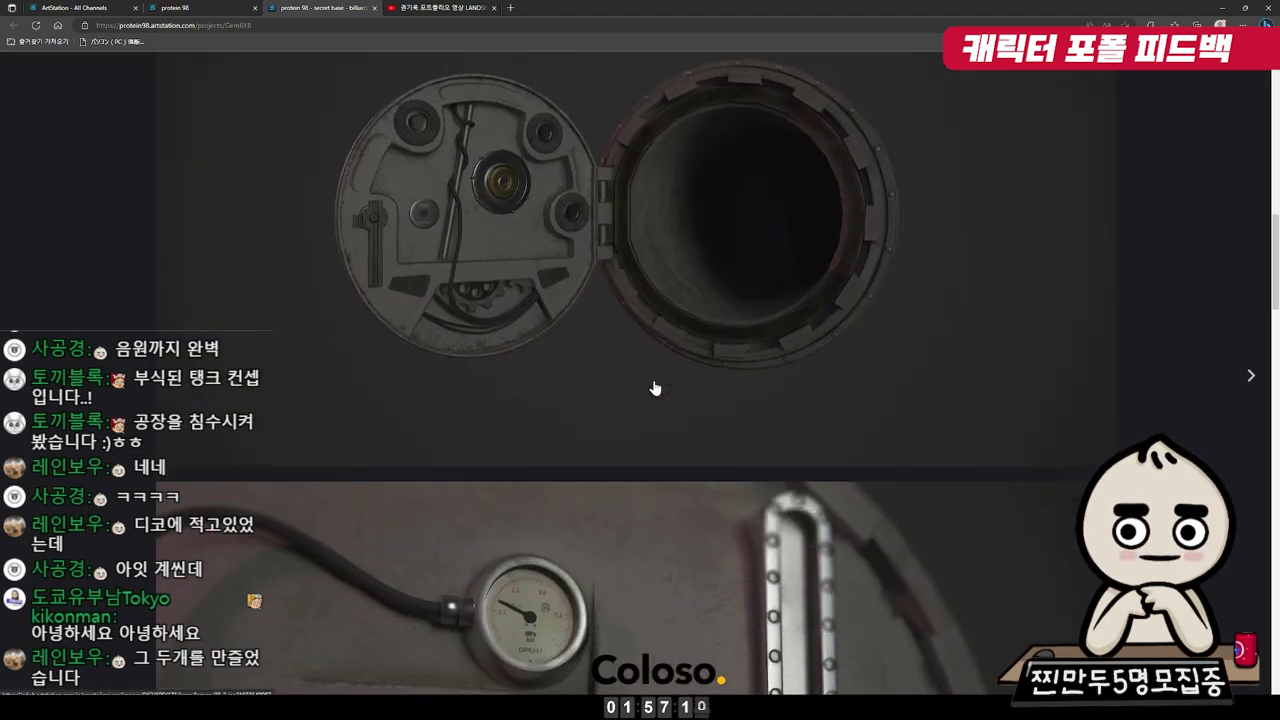
{"action": "scroll", "coordinate": [762, 377], "scroll_direction": "down", "scroll_amount": 5}
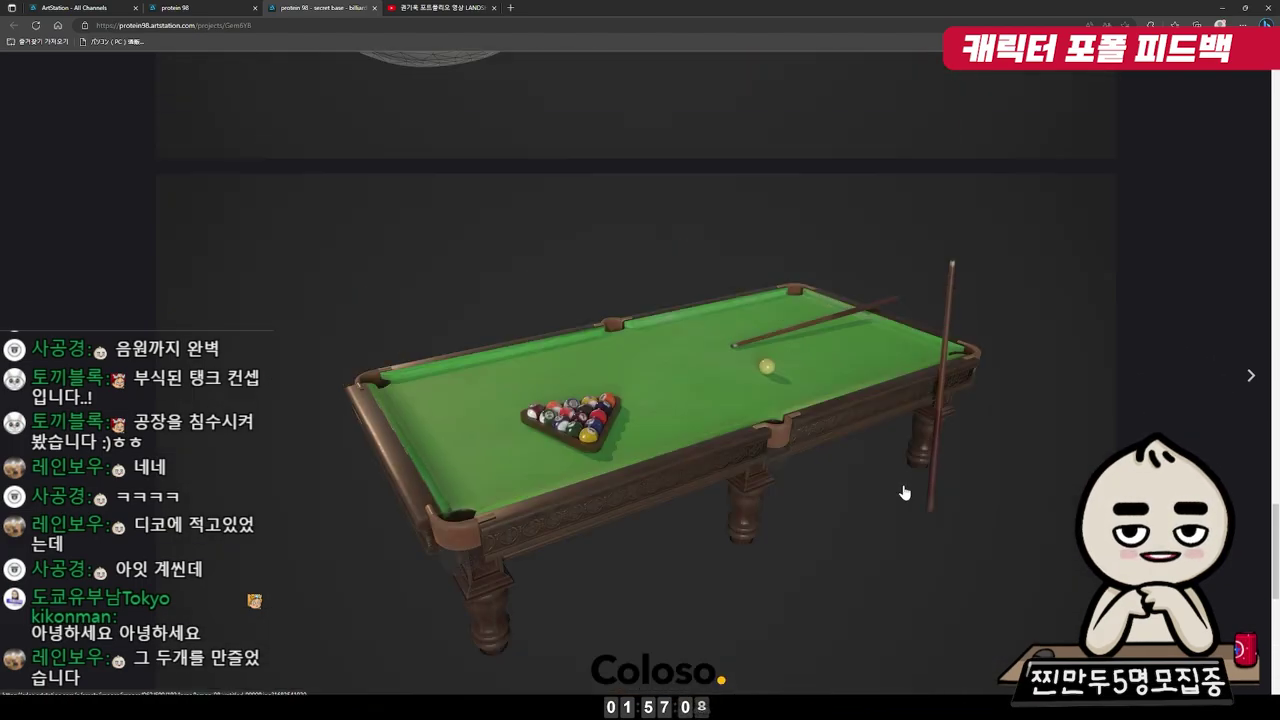
{"action": "scroll", "coordinate": [788, 531], "scroll_direction": "down", "scroll_amount": 4}
{"action": "scroll", "coordinate": [788, 531], "scroll_direction": "up", "scroll_amount": 5}
{"action": "scroll", "coordinate": [785, 536], "scroll_direction": "up", "scroll_amount": 5}
{"action": "scroll", "coordinate": [782, 542], "scroll_direction": "up", "scroll_amount": 5}
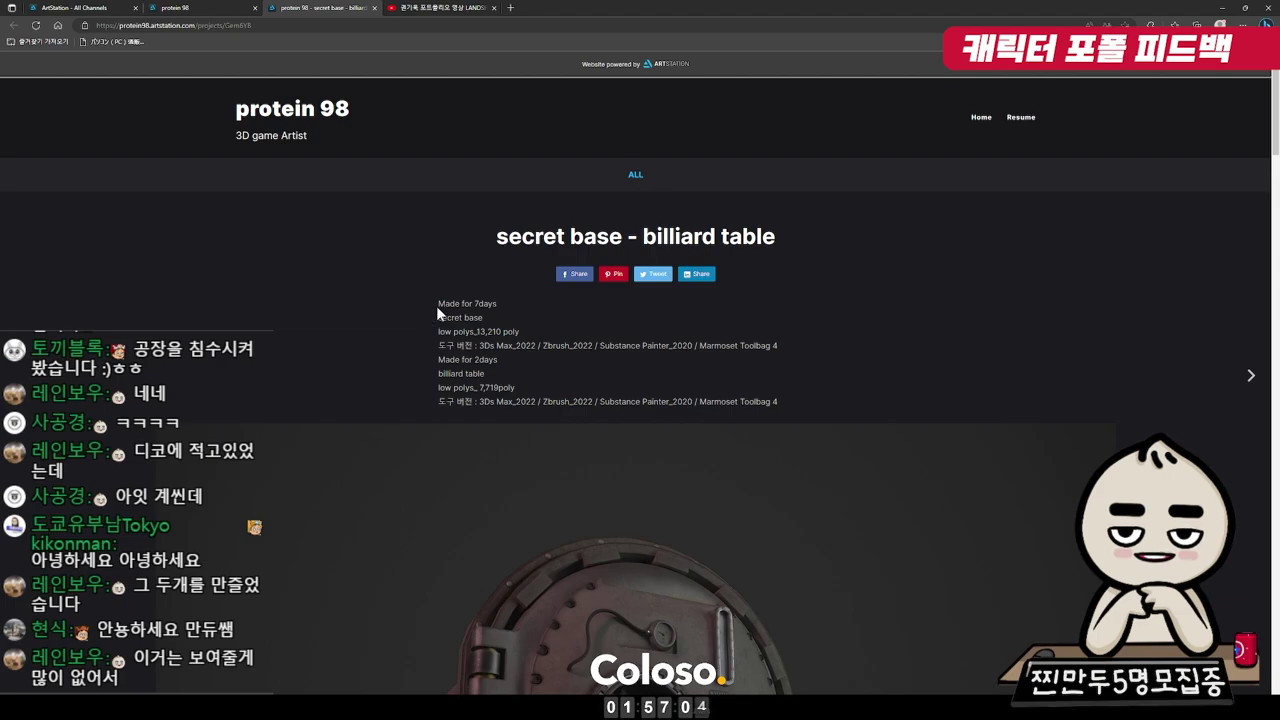
{"action": "left_click_drag", "start_coordinate": [495, 237], "coordinate": [776, 237]}
{"action": "left_click", "coordinate": [645, 215]}
{"action": "left_click", "coordinate": [492, 256]}
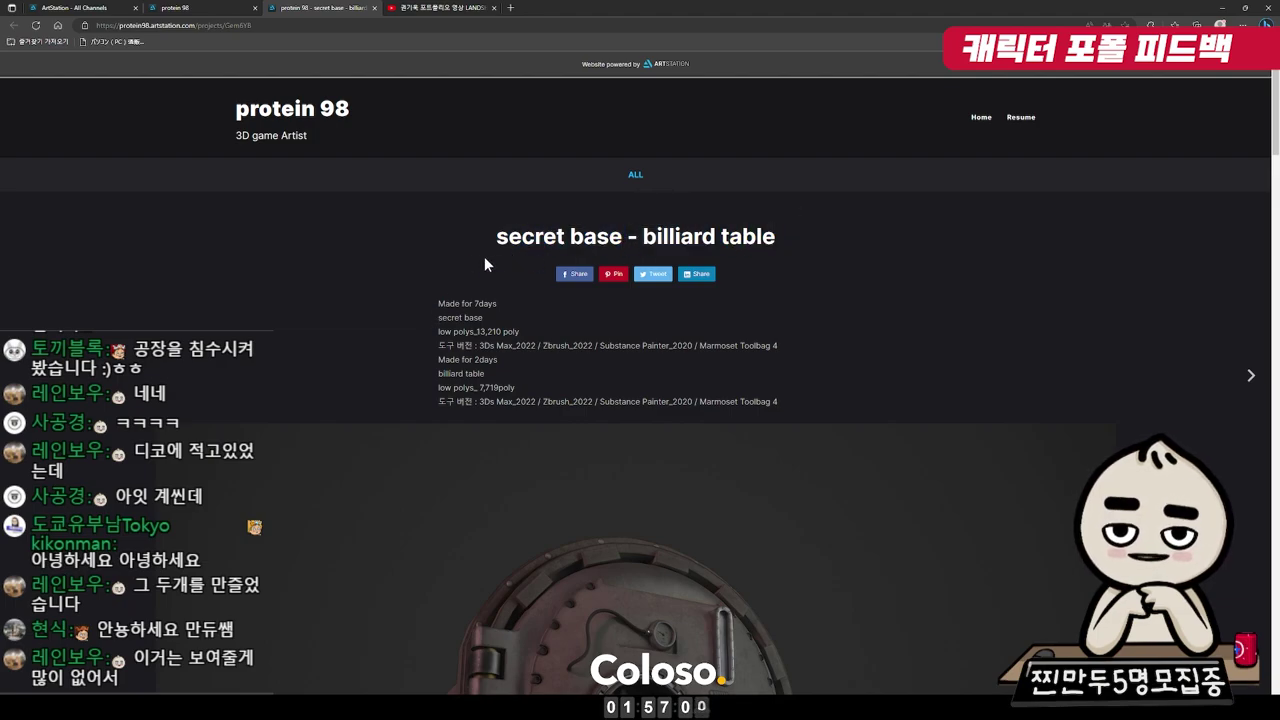
{"action": "left_click_drag", "start_coordinate": [497, 237], "coordinate": [810, 238]}
{"action": "left_click", "coordinate": [497, 237]}
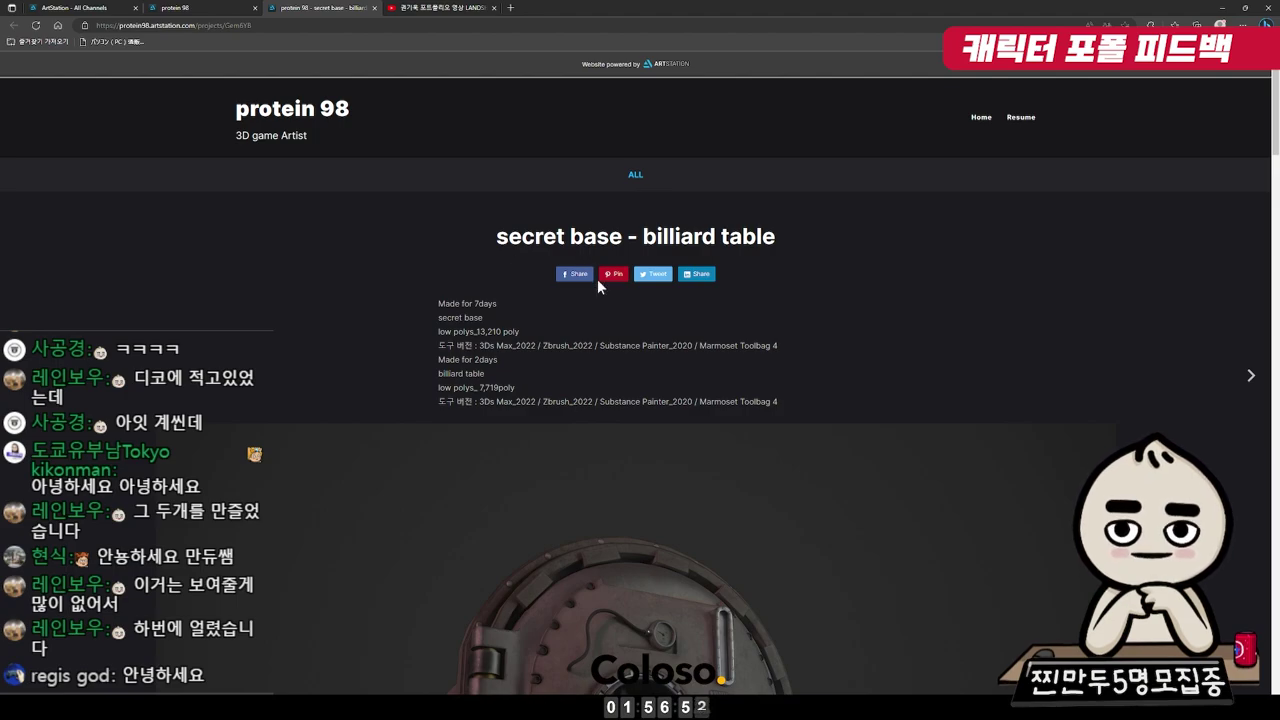
{"action": "scroll", "coordinate": [597, 290], "scroll_direction": "down", "scroll_amount": 5}
{"action": "scroll", "coordinate": [608, 291], "scroll_direction": "down", "scroll_amount": 5}
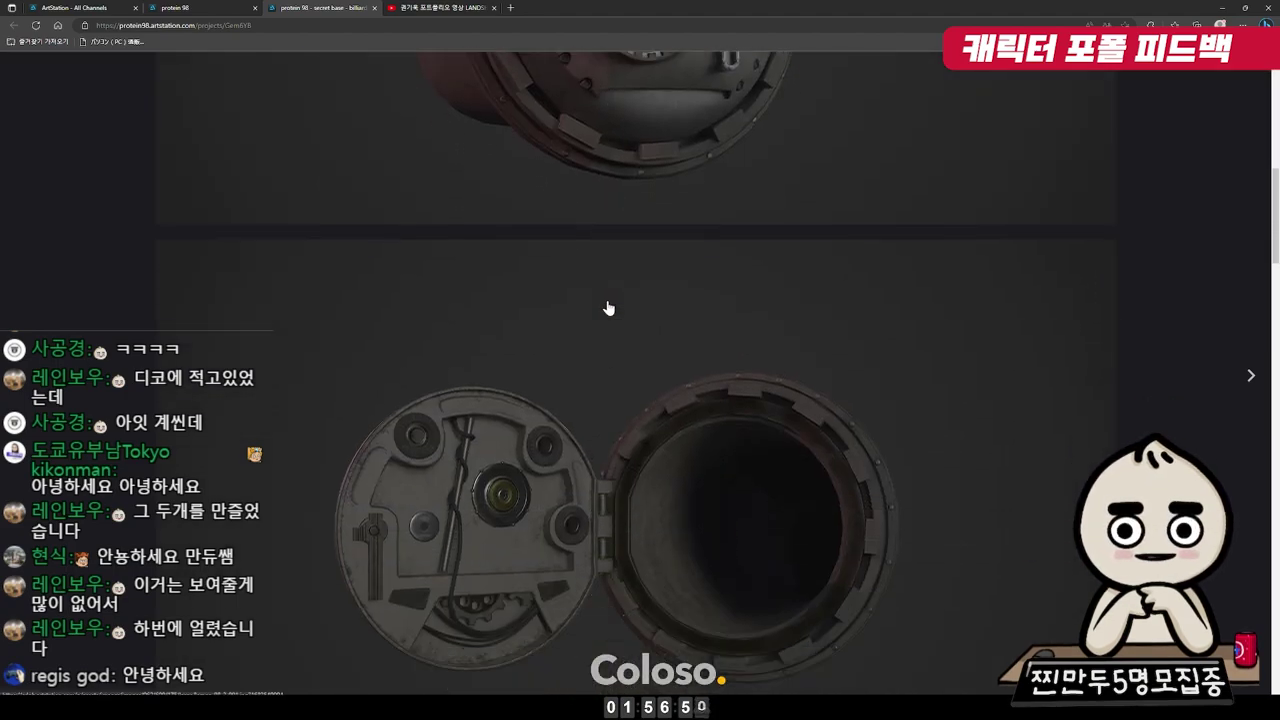
{"action": "scroll", "coordinate": [608, 306], "scroll_direction": "down", "scroll_amount": 3}
{"action": "scroll", "coordinate": [608, 306], "scroll_direction": "down", "scroll_amount": 5}
{"action": "scroll", "coordinate": [608, 306], "scroll_direction": "down", "scroll_amount": 5}
{"action": "scroll", "coordinate": [608, 306], "scroll_direction": "down", "scroll_amount": 5}
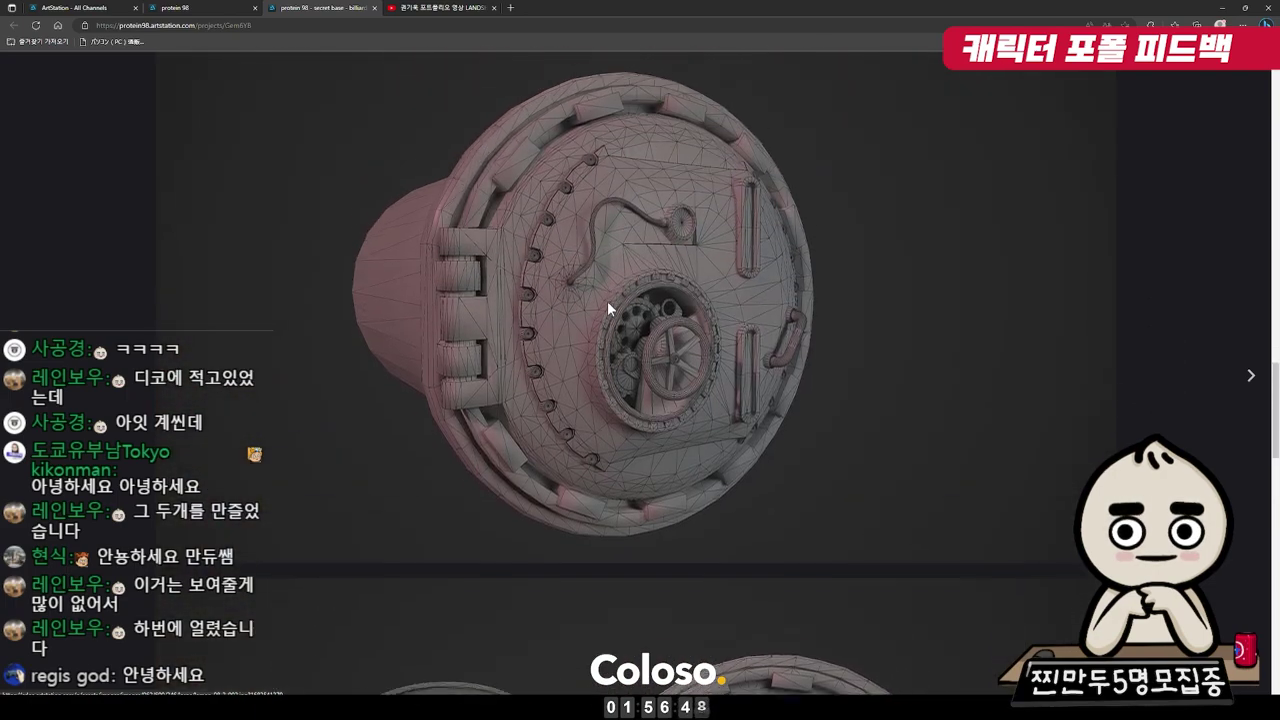
{"action": "scroll", "coordinate": [545, 276], "scroll_direction": "down", "scroll_amount": 5}
{"action": "scroll", "coordinate": [533, 250], "scroll_direction": "up", "scroll_amount": 5}
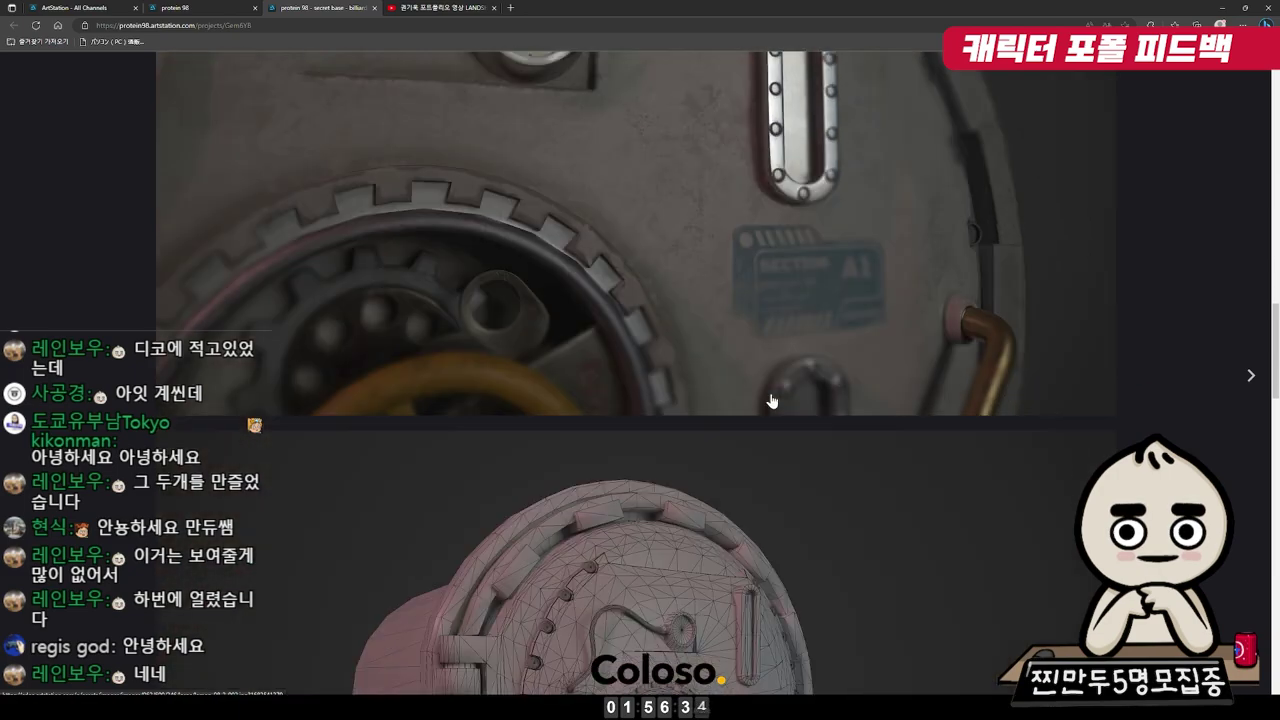
{"action": "scroll", "coordinate": [771, 390], "scroll_direction": "down", "scroll_amount": 5}
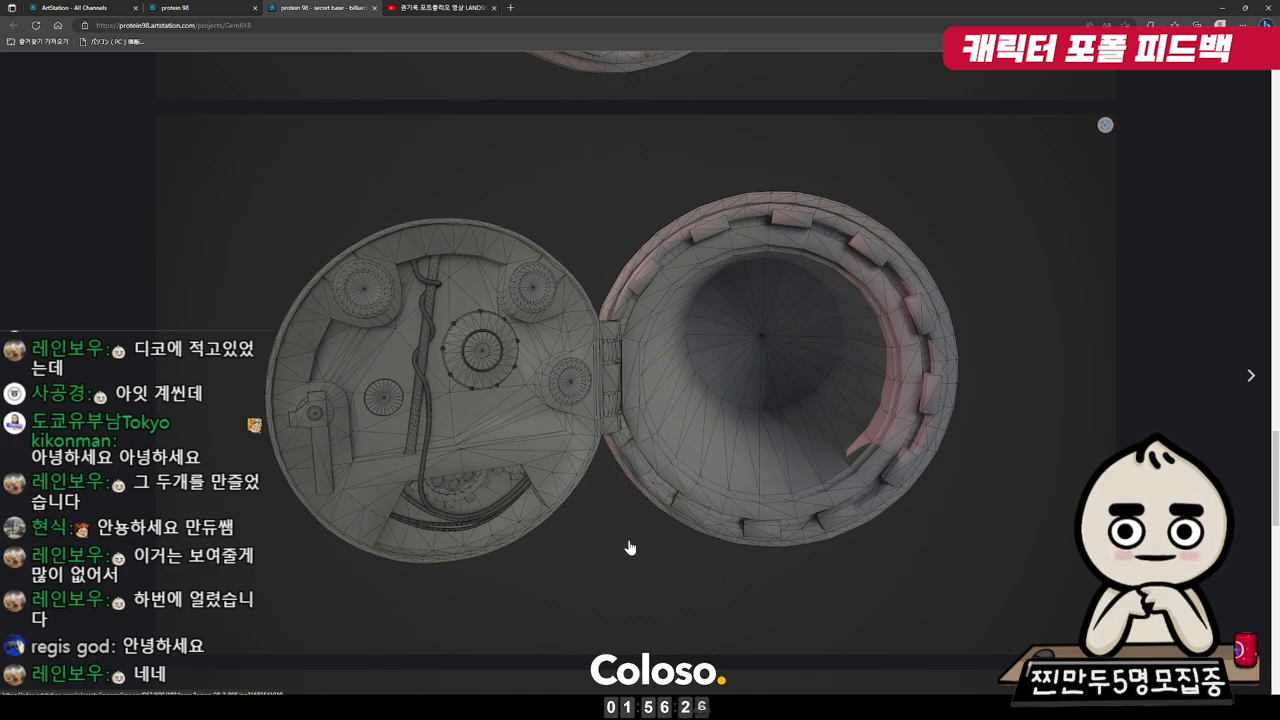
{"action": "scroll", "coordinate": [893, 434], "scroll_direction": "down", "scroll_amount": 4}
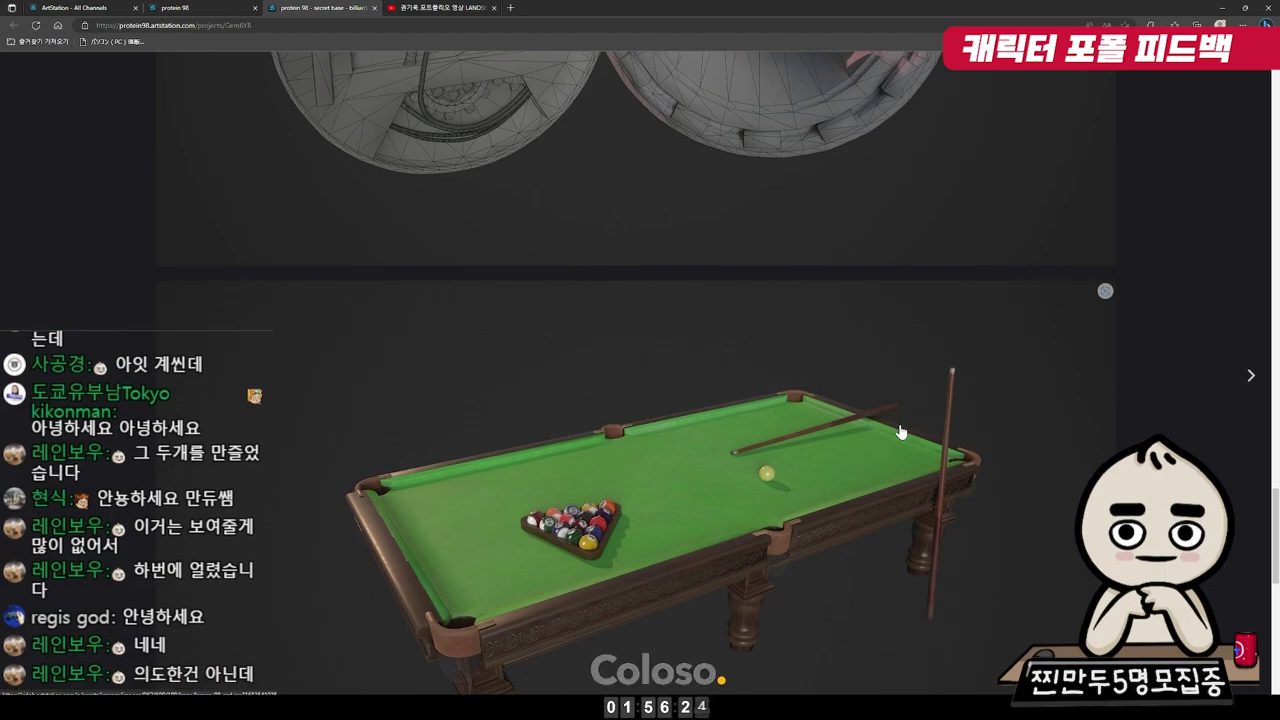
{"action": "scroll", "coordinate": [900, 432], "scroll_direction": "down", "scroll_amount": 3}
{"action": "scroll", "coordinate": [914, 429], "scroll_direction": "up", "scroll_amount": 2}
{"action": "scroll", "coordinate": [914, 443], "scroll_direction": "down", "scroll_amount": 1}
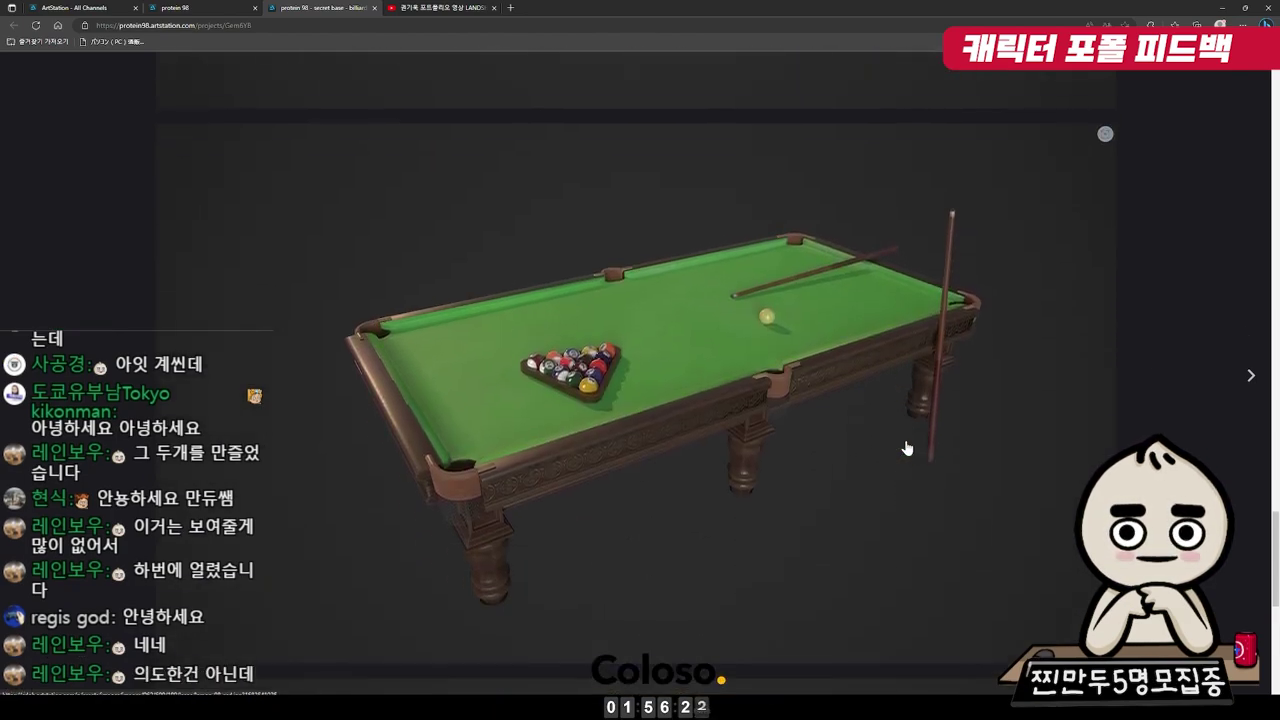
{"action": "scroll", "coordinate": [907, 440], "scroll_direction": "down", "scroll_amount": 1}
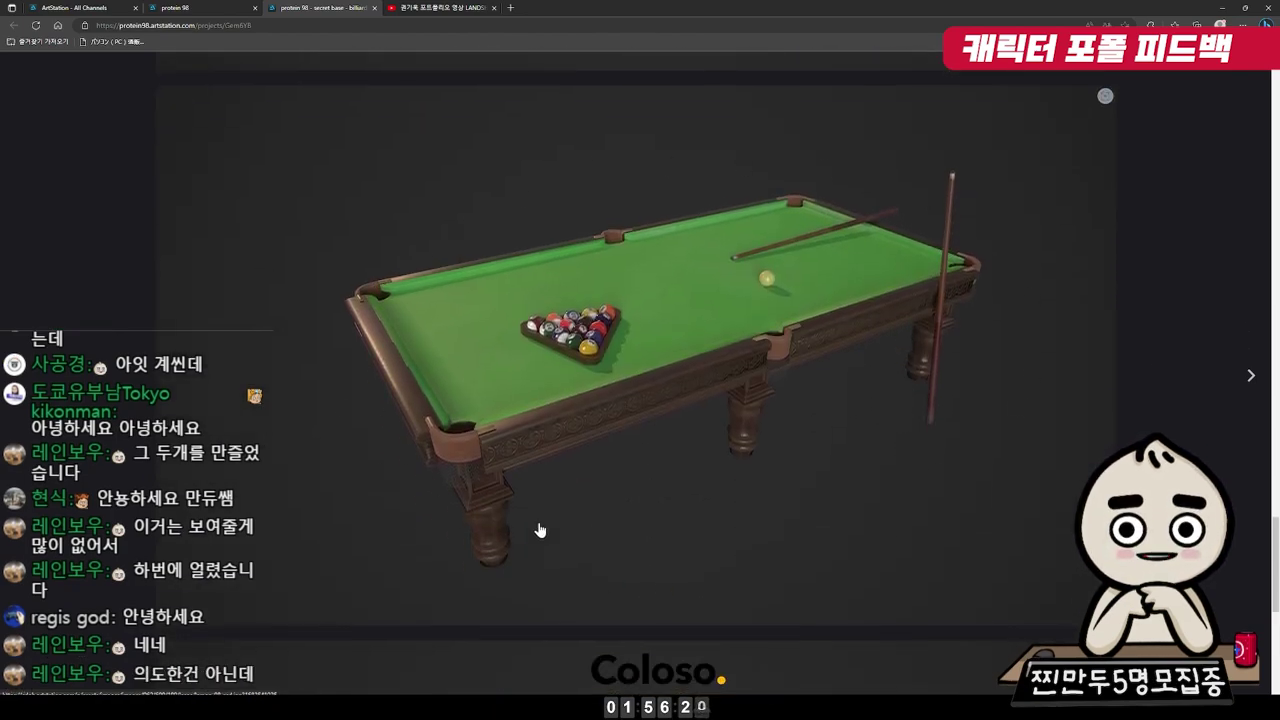
{"action": "scroll", "coordinate": [903, 370], "scroll_direction": "down", "scroll_amount": 5}
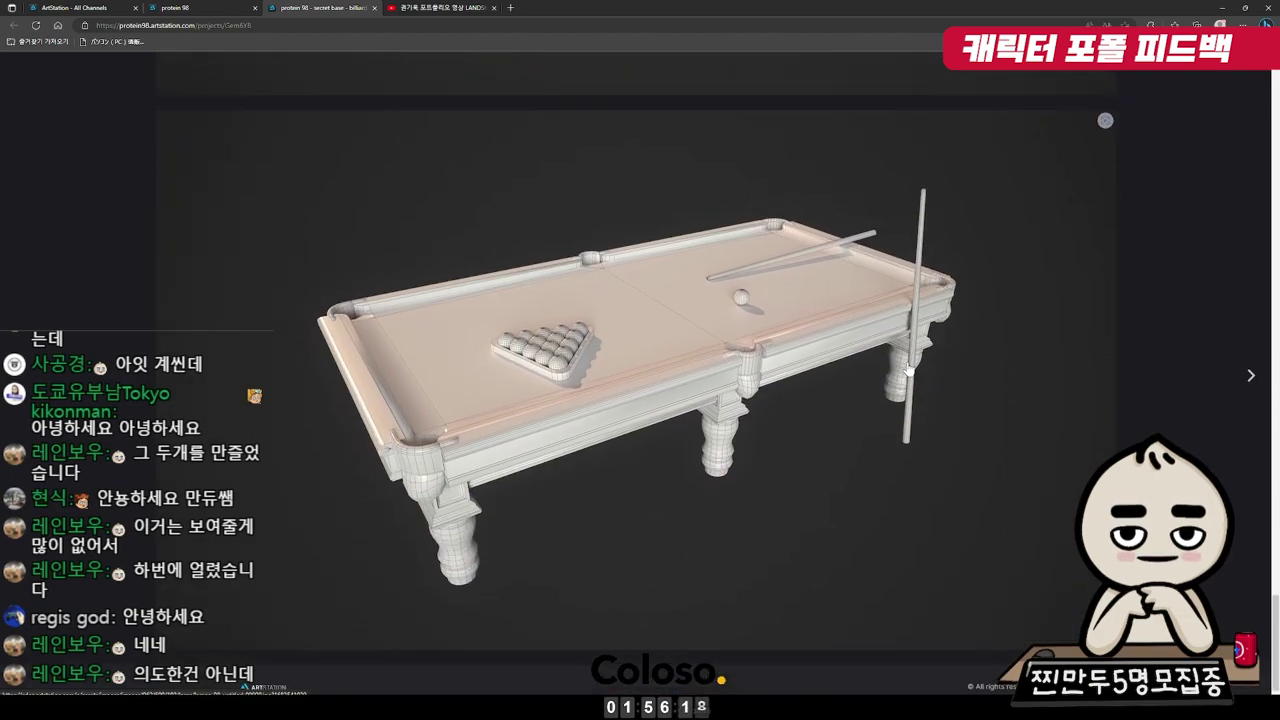
{"action": "scroll", "coordinate": [885, 400], "scroll_direction": "up", "scroll_amount": 5}
{"action": "scroll", "coordinate": [800, 486], "scroll_direction": "down", "scroll_amount": 5}
{"action": "scroll", "coordinate": [808, 480], "scroll_direction": "up", "scroll_amount": 3}
{"action": "scroll", "coordinate": [808, 480], "scroll_direction": "up", "scroll_amount": 2}
{"action": "scroll", "coordinate": [808, 480], "scroll_direction": "down", "scroll_amount": 4}
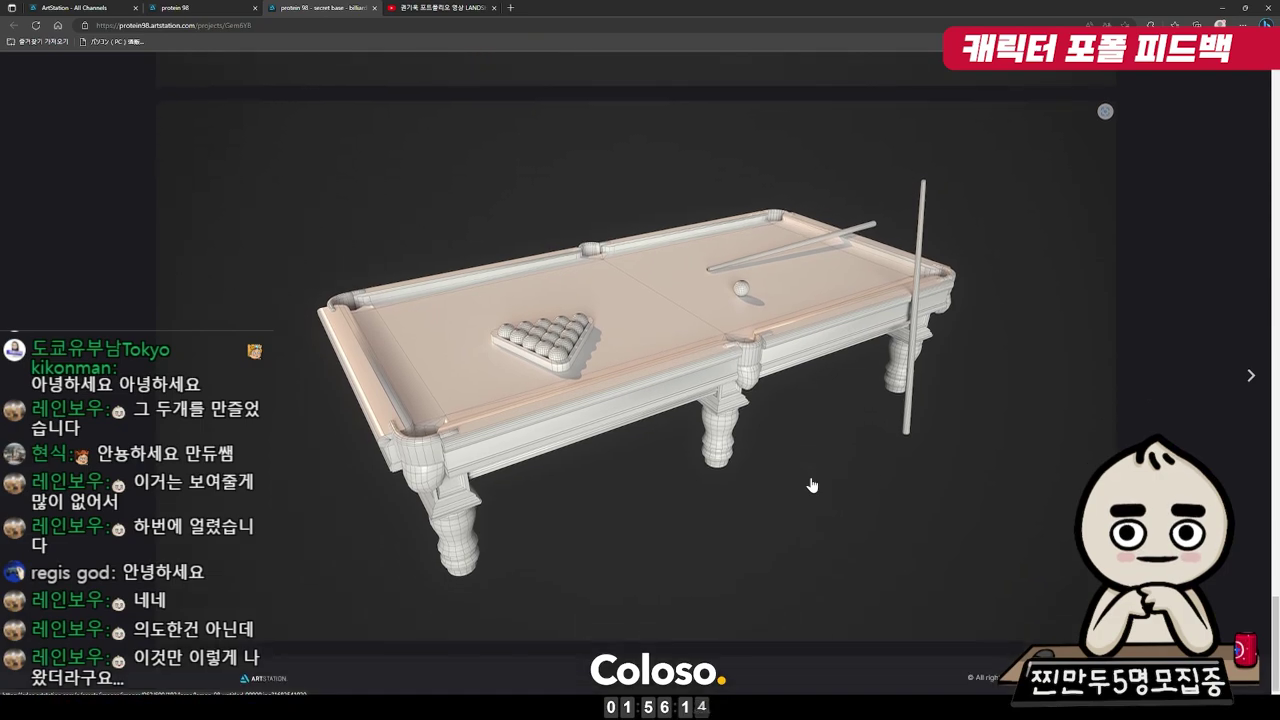
{"action": "scroll", "coordinate": [810, 490], "scroll_direction": "down", "scroll_amount": 5}
{"action": "scroll", "coordinate": [810, 492], "scroll_direction": "up", "scroll_amount": 10}
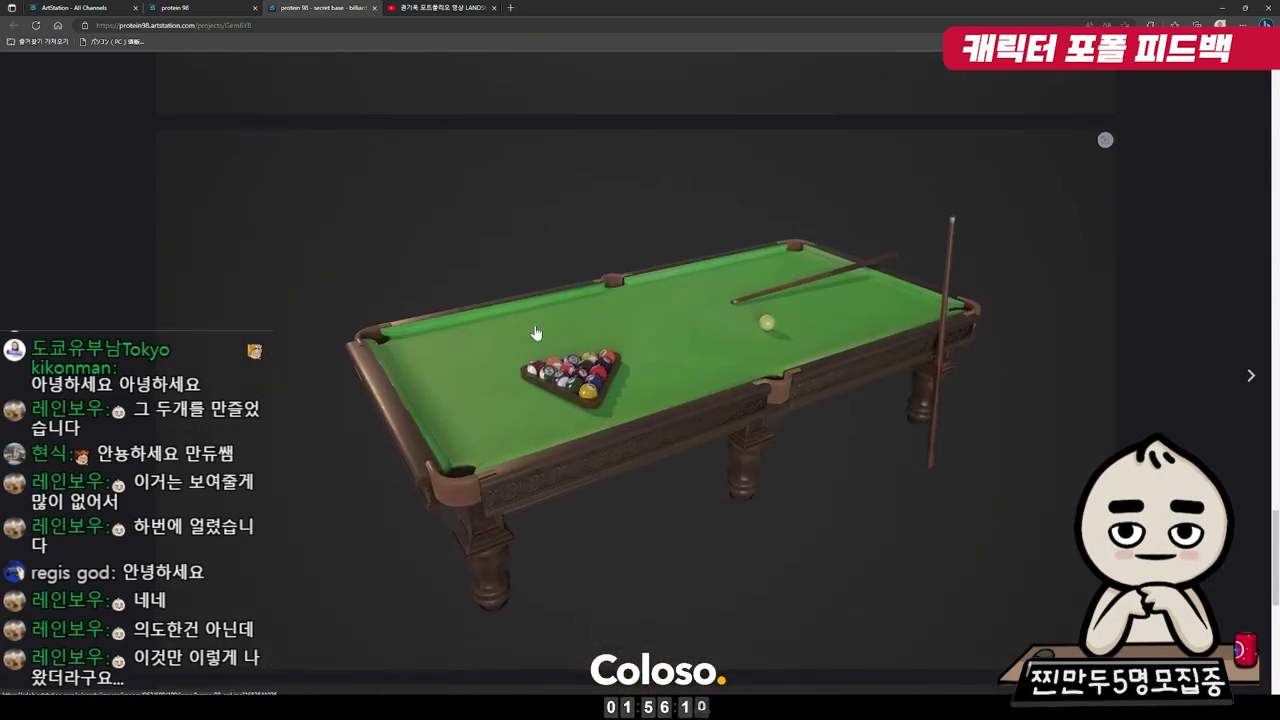
{"action": "scroll", "coordinate": [366, 358], "scroll_direction": "up", "scroll_amount": 5}
{"action": "scroll", "coordinate": [620, 386], "scroll_direction": "up", "scroll_amount": 3}
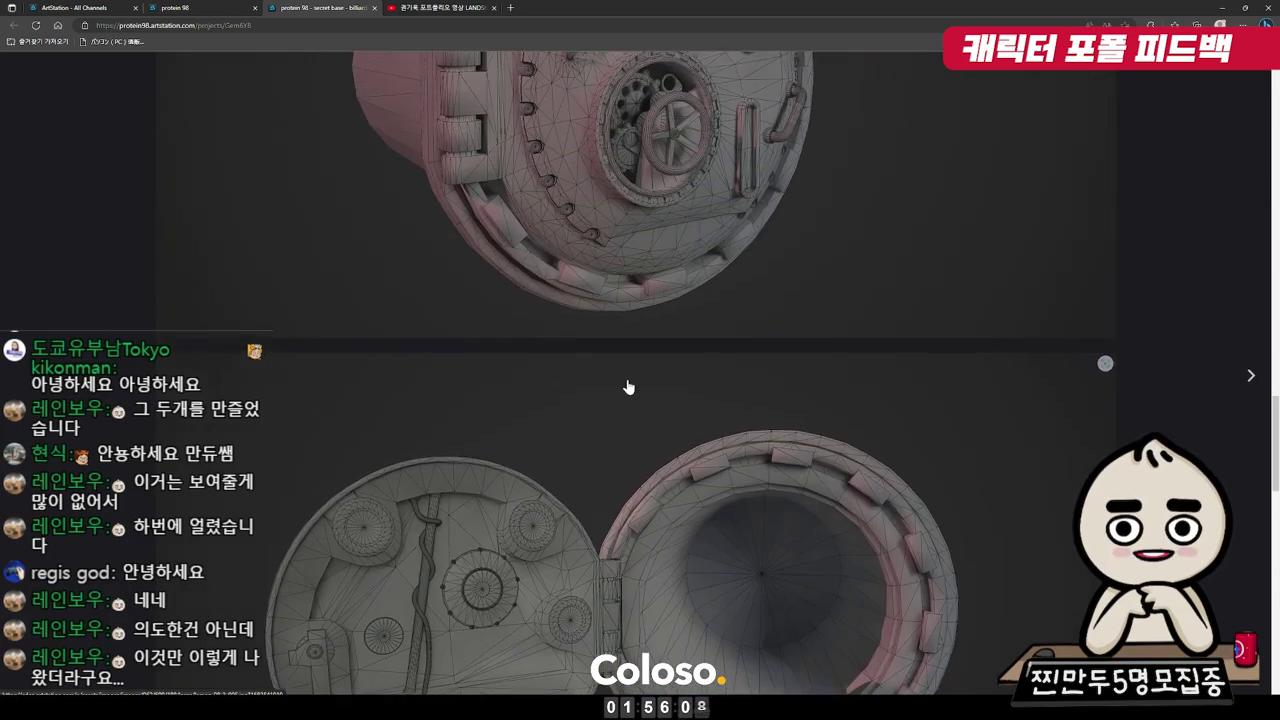
{"action": "scroll", "coordinate": [551, 369], "scroll_direction": "up", "scroll_amount": 3}
{"action": "scroll", "coordinate": [551, 369], "scroll_direction": "up", "scroll_amount": 2}
{"action": "left_click", "coordinate": [199, 7]}
{"action": "left_click", "coordinate": [272, 7]}
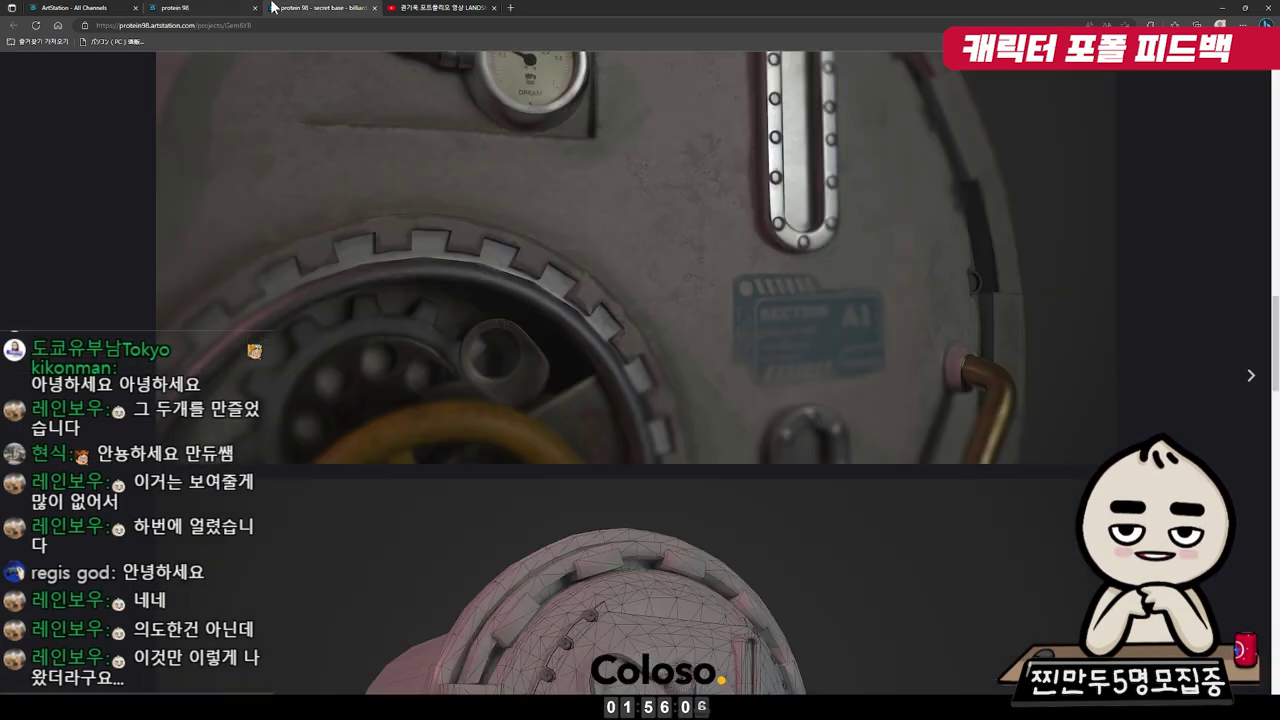
{"action": "scroll", "coordinate": [457, 234], "scroll_direction": "up", "scroll_amount": 5}
{"action": "scroll", "coordinate": [457, 246], "scroll_direction": "up", "scroll_amount": 5}
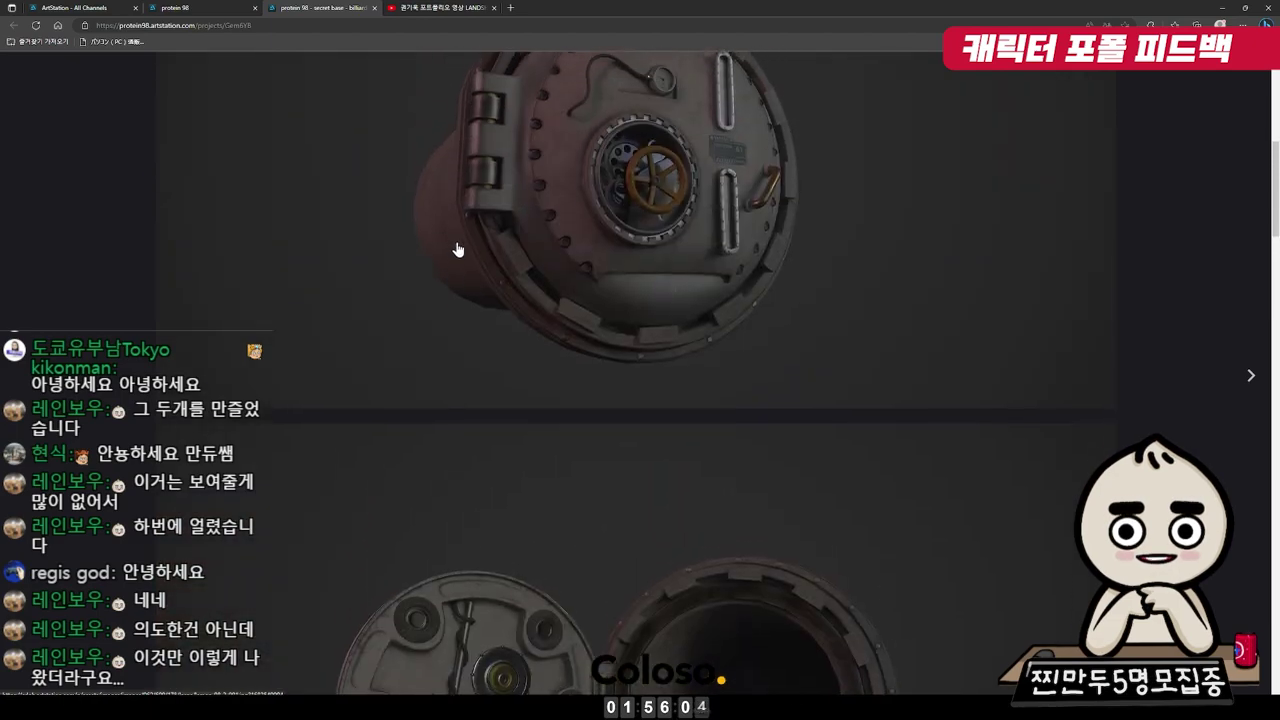
Open the Missile project in a new tab and highlight its 35days production time
{"action": "left_click", "coordinate": [211, 7]}
{"action": "middle_click", "coordinate": [275, 290]}
{"action": "left_click", "coordinate": [435, 7]}
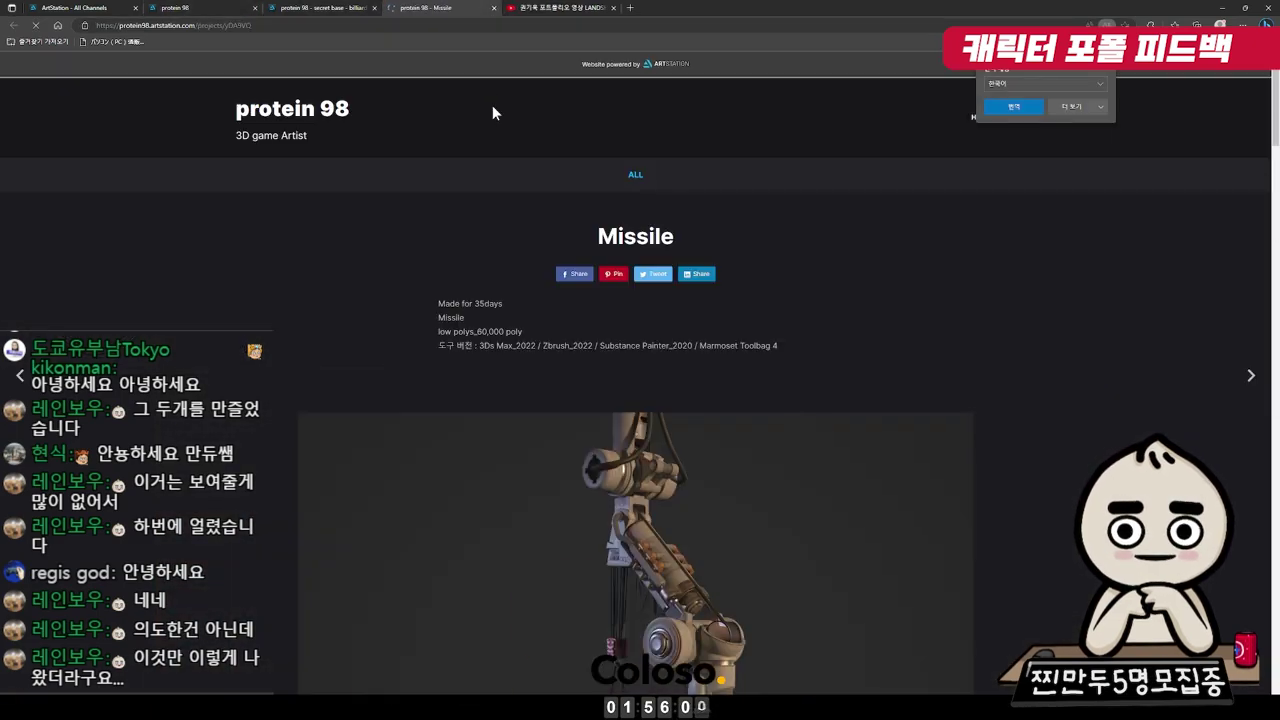
{"action": "double_click", "coordinate": [490, 303]}
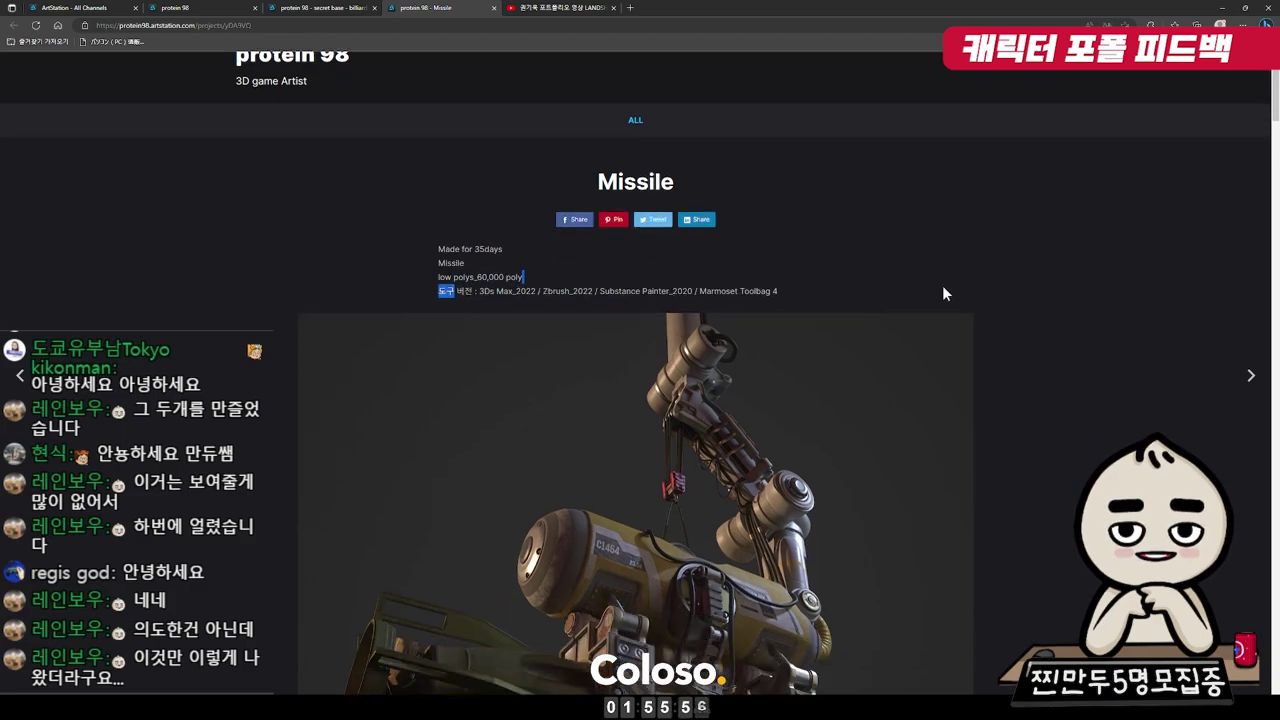
Scroll down the Missile project page to the yellow tank render
{"action": "scroll", "coordinate": [942, 288], "scroll_direction": "down", "scroll_amount": 5}
{"action": "scroll", "coordinate": [948, 312], "scroll_direction": "up", "scroll_amount": 1}
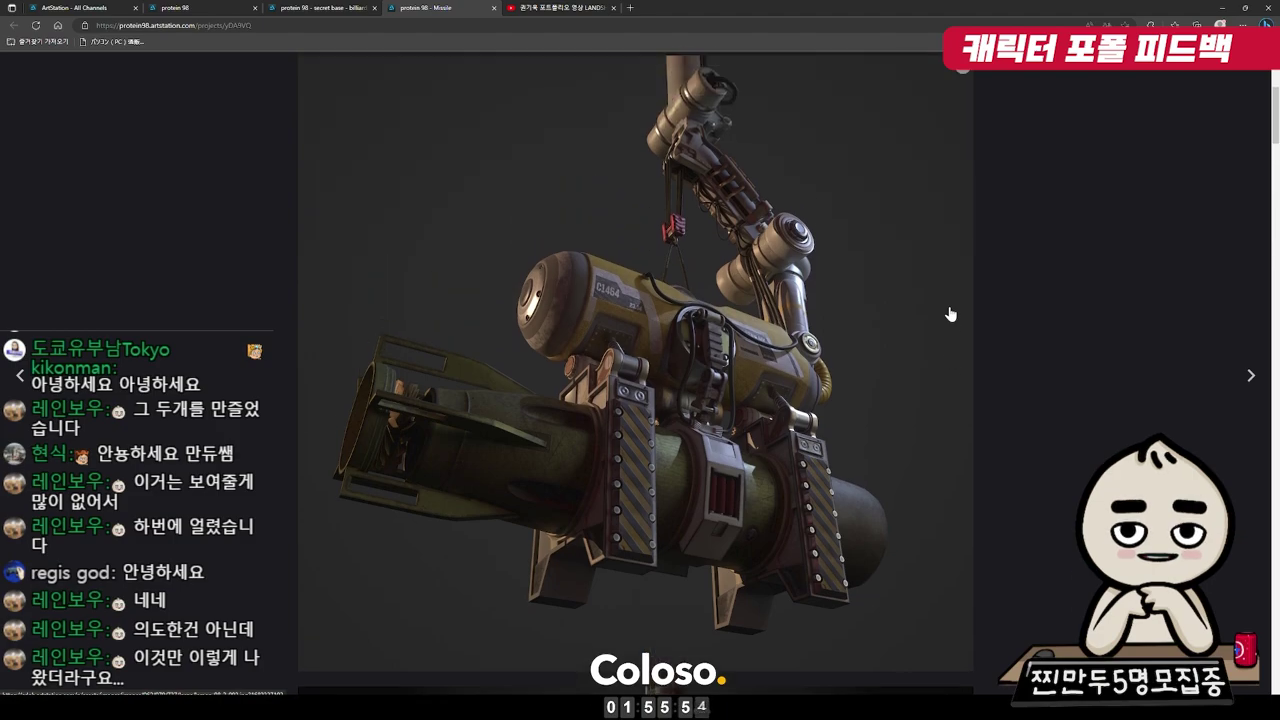
{"action": "scroll", "coordinate": [888, 315], "scroll_direction": "down", "scroll_amount": 4}
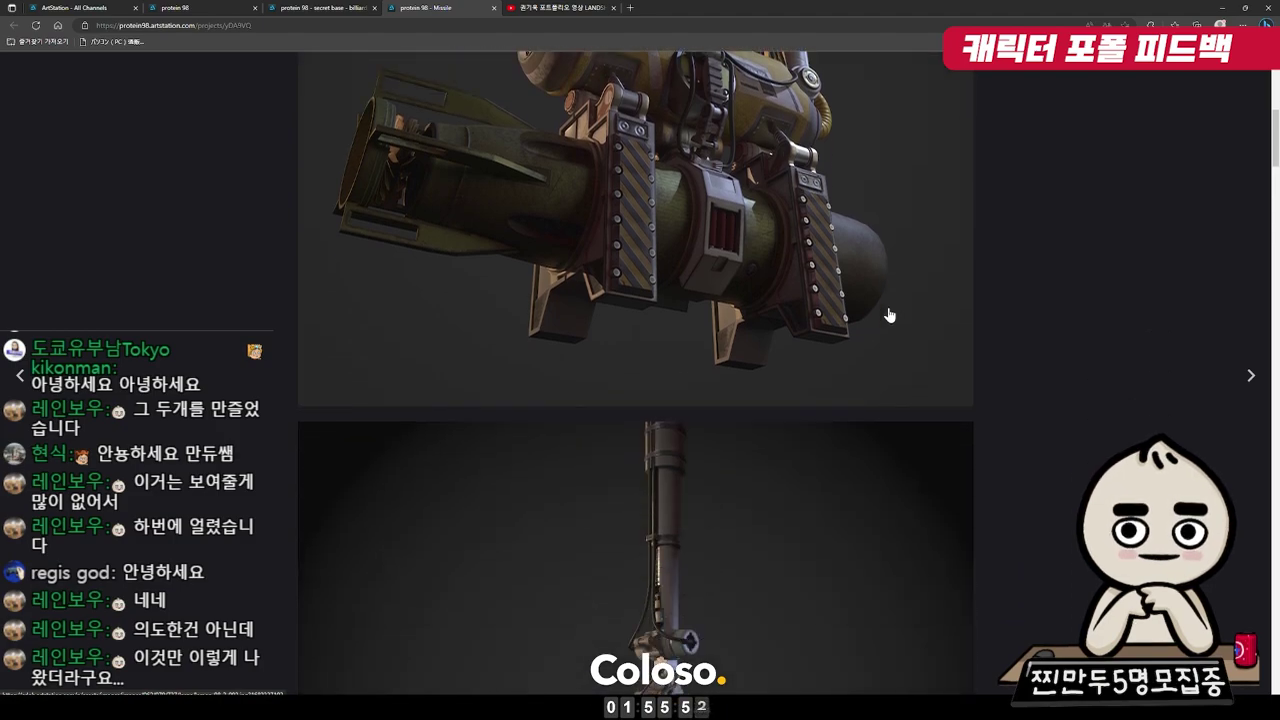
{"action": "scroll", "coordinate": [888, 312], "scroll_direction": "down", "scroll_amount": 4}
{"action": "scroll", "coordinate": [886, 308], "scroll_direction": "down", "scroll_amount": 3}
{"action": "scroll", "coordinate": [884, 303], "scroll_direction": "down", "scroll_amount": 5}
{"action": "scroll", "coordinate": [884, 303], "scroll_direction": "down", "scroll_amount": 3}
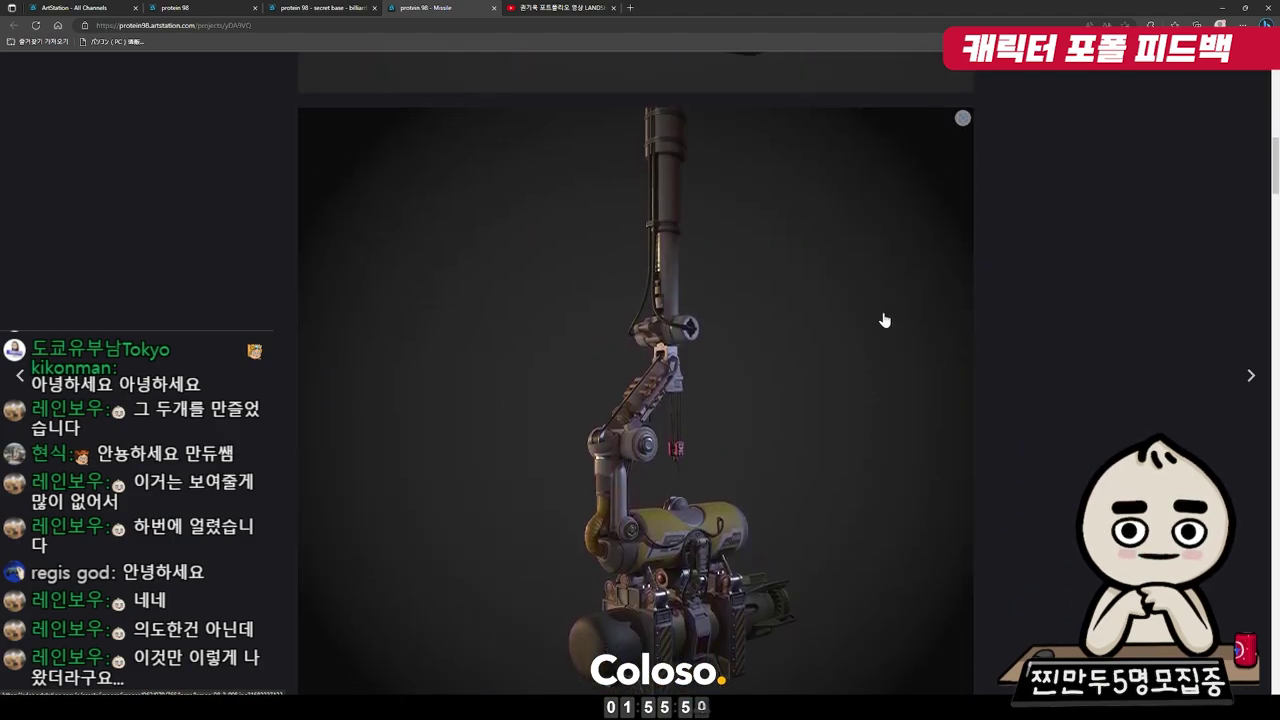
{"action": "scroll", "coordinate": [860, 325], "scroll_direction": "down", "scroll_amount": 3}
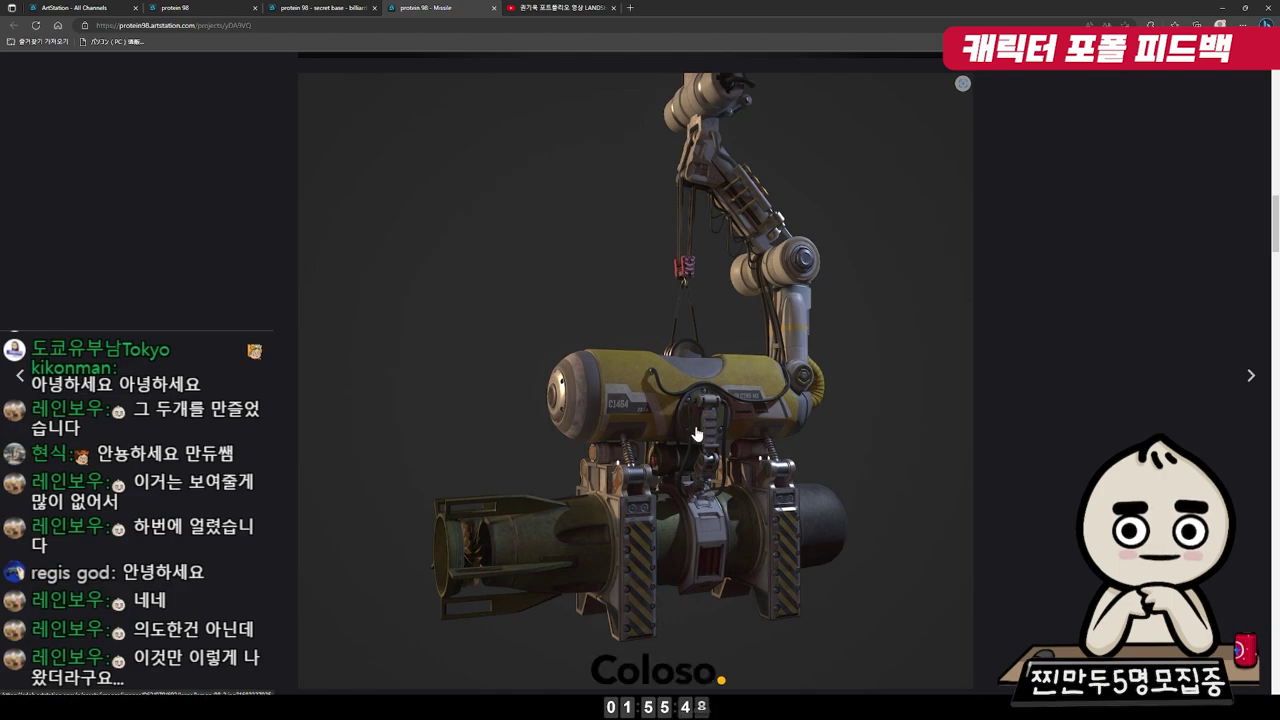
{"action": "scroll", "coordinate": [737, 445], "scroll_direction": "down", "scroll_amount": 10}
{"action": "scroll", "coordinate": [700, 300], "scroll_direction": "up", "scroll_amount": 3}
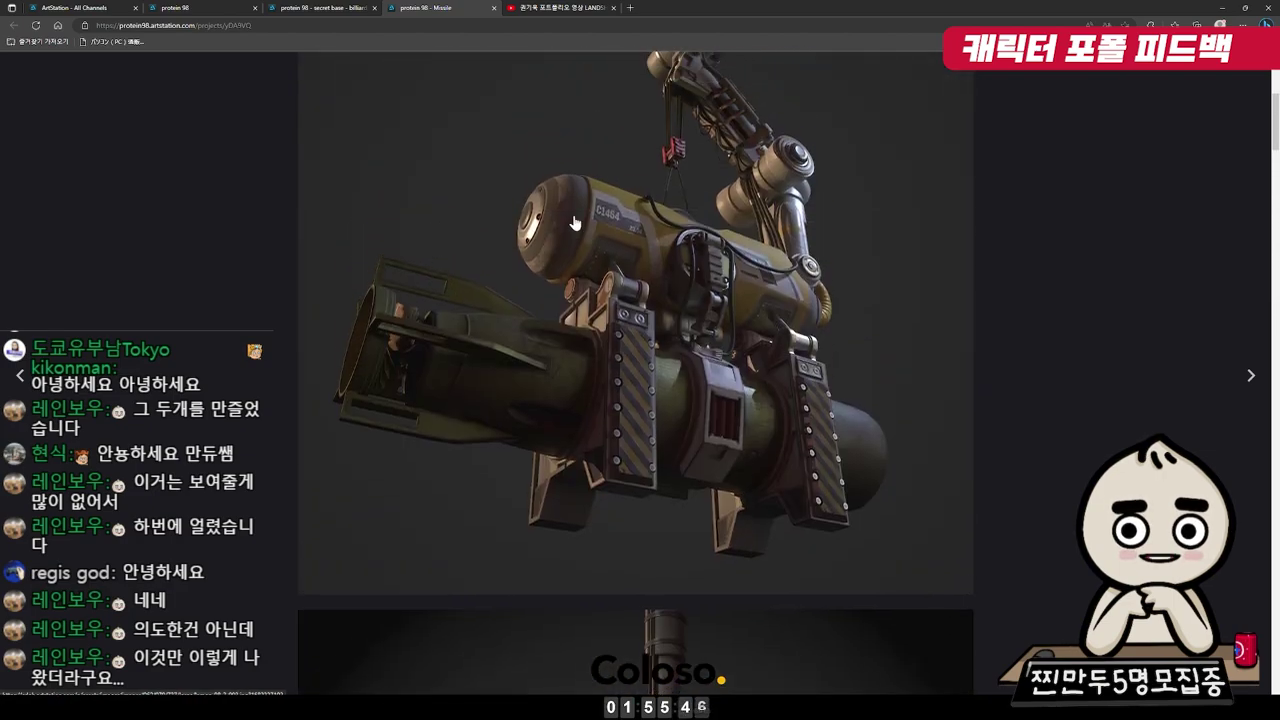
{"action": "scroll", "coordinate": [706, 230], "scroll_direction": "down", "scroll_amount": 2}
{"action": "scroll", "coordinate": [722, 325], "scroll_direction": "down", "scroll_amount": 2}
{"action": "scroll", "coordinate": [720, 361], "scroll_direction": "down", "scroll_amount": 1}
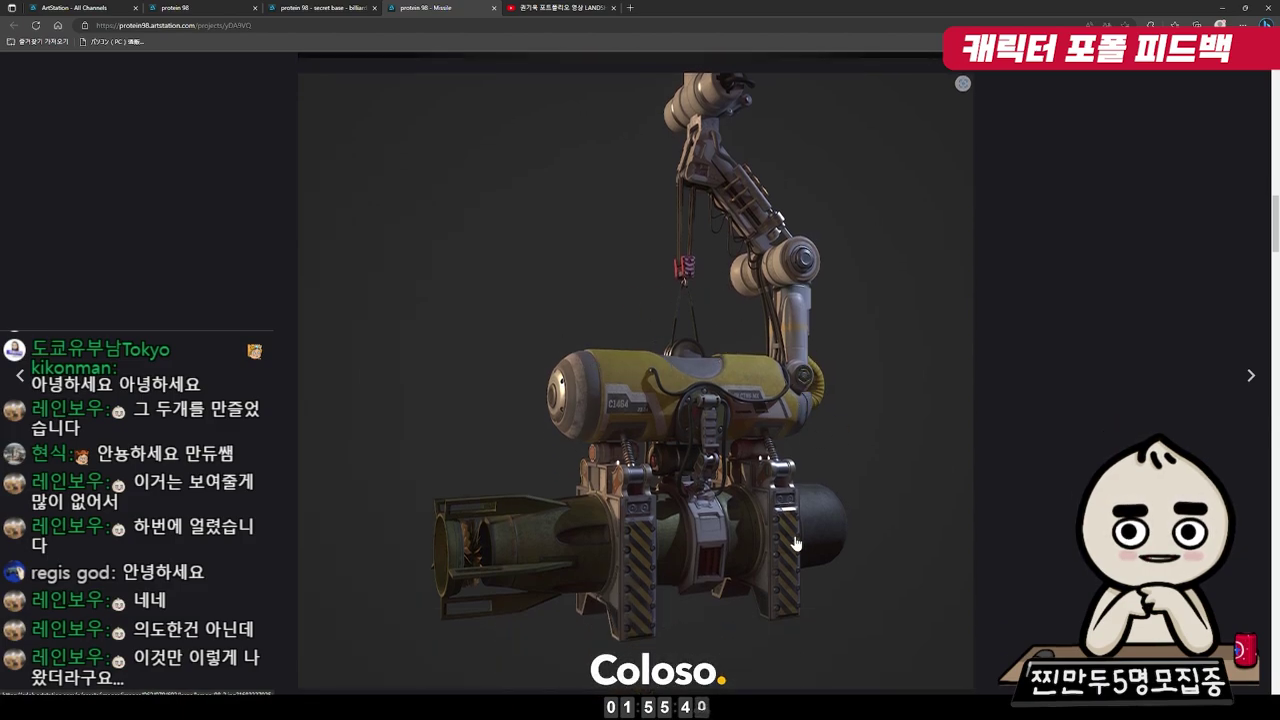
{"action": "scroll", "coordinate": [789, 541], "scroll_direction": "down", "scroll_amount": 2}
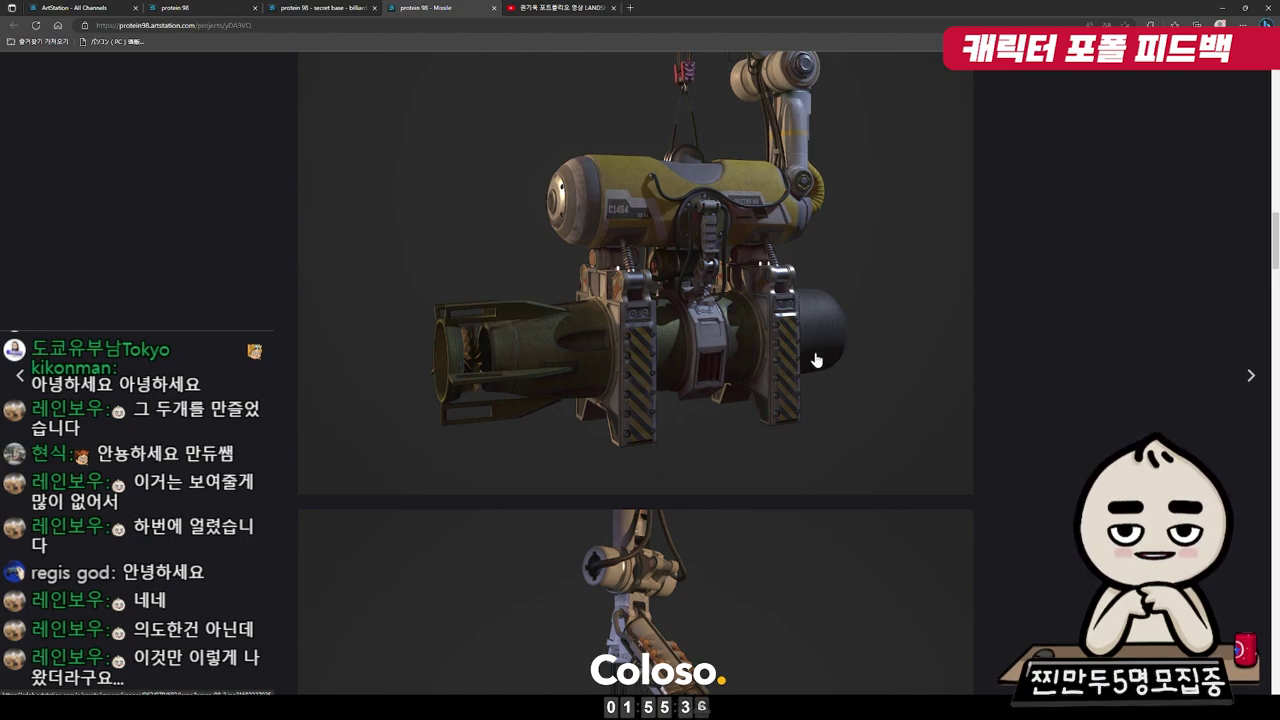
{"action": "scroll", "coordinate": [816, 360], "scroll_direction": "down", "scroll_amount": 3}
{"action": "scroll", "coordinate": [806, 362], "scroll_direction": "down", "scroll_amount": 4}
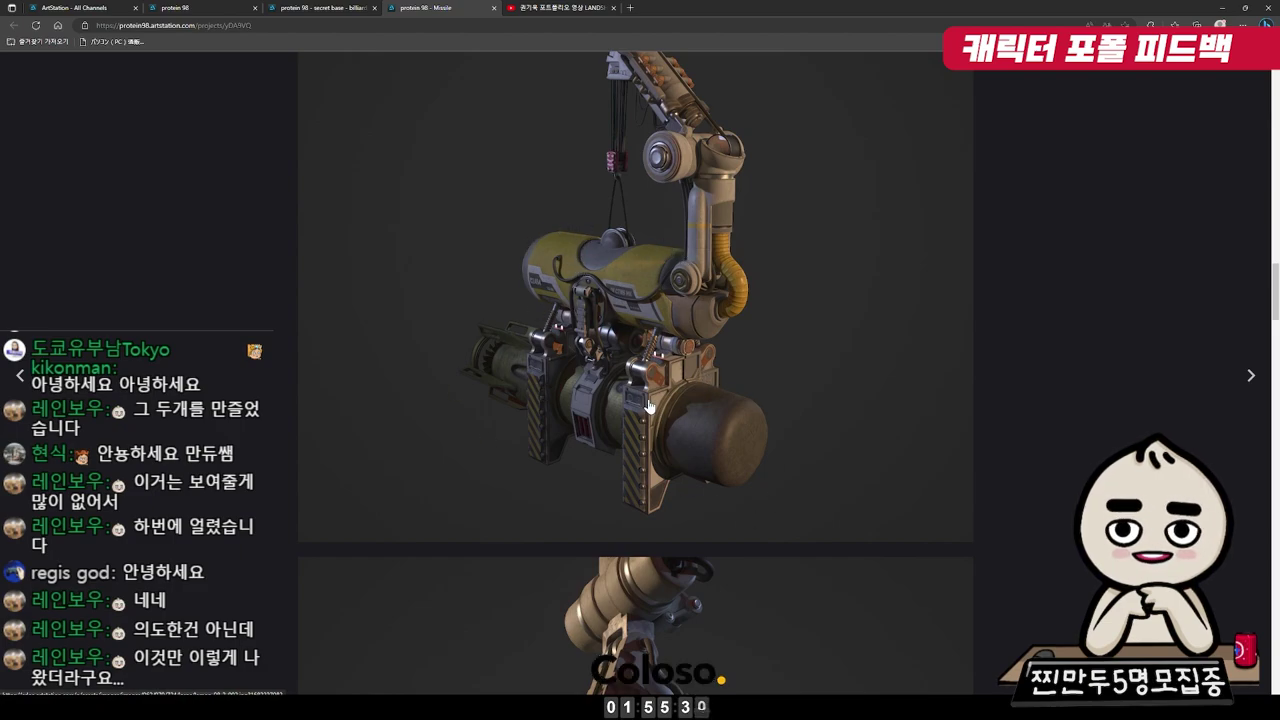
{"action": "scroll", "coordinate": [640, 415], "scroll_direction": "down", "scroll_amount": 5}
{"action": "scroll", "coordinate": [651, 420], "scroll_direction": "down", "scroll_amount": 2}
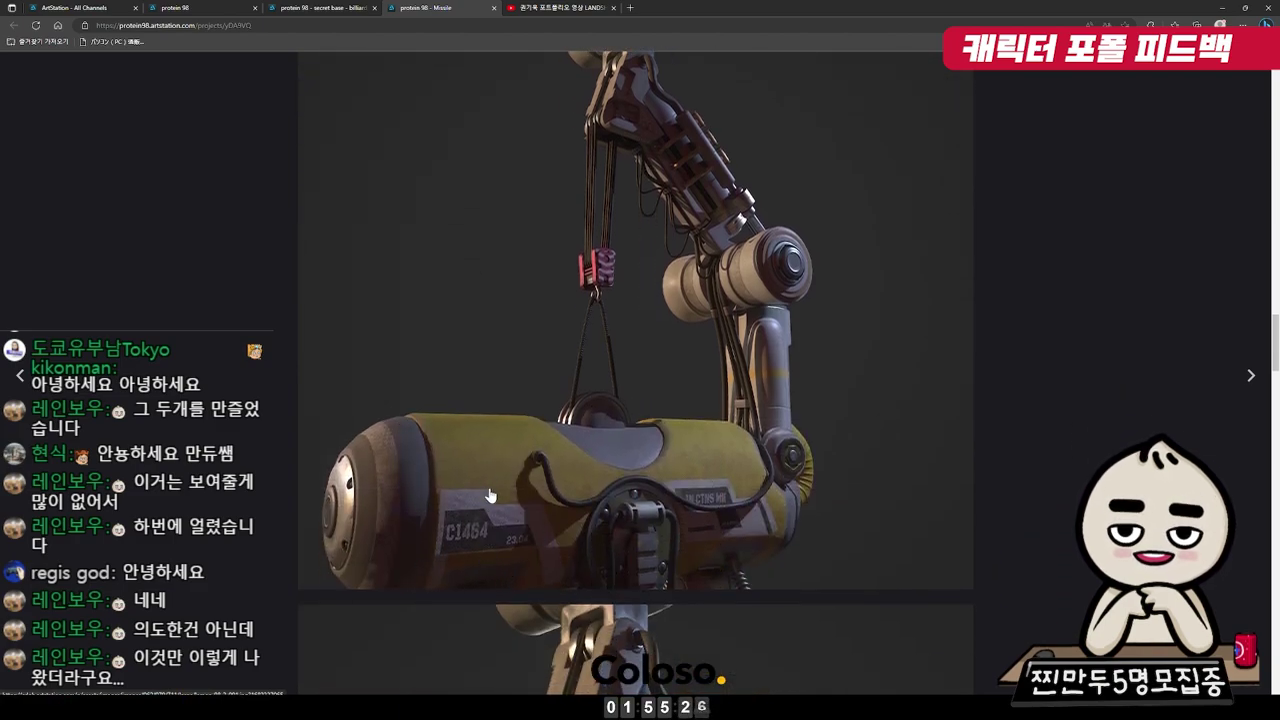
{"action": "scroll", "coordinate": [486, 534], "scroll_direction": "down", "scroll_amount": 2}
{"action": "scroll", "coordinate": [508, 334], "scroll_direction": "down", "scroll_amount": 3}
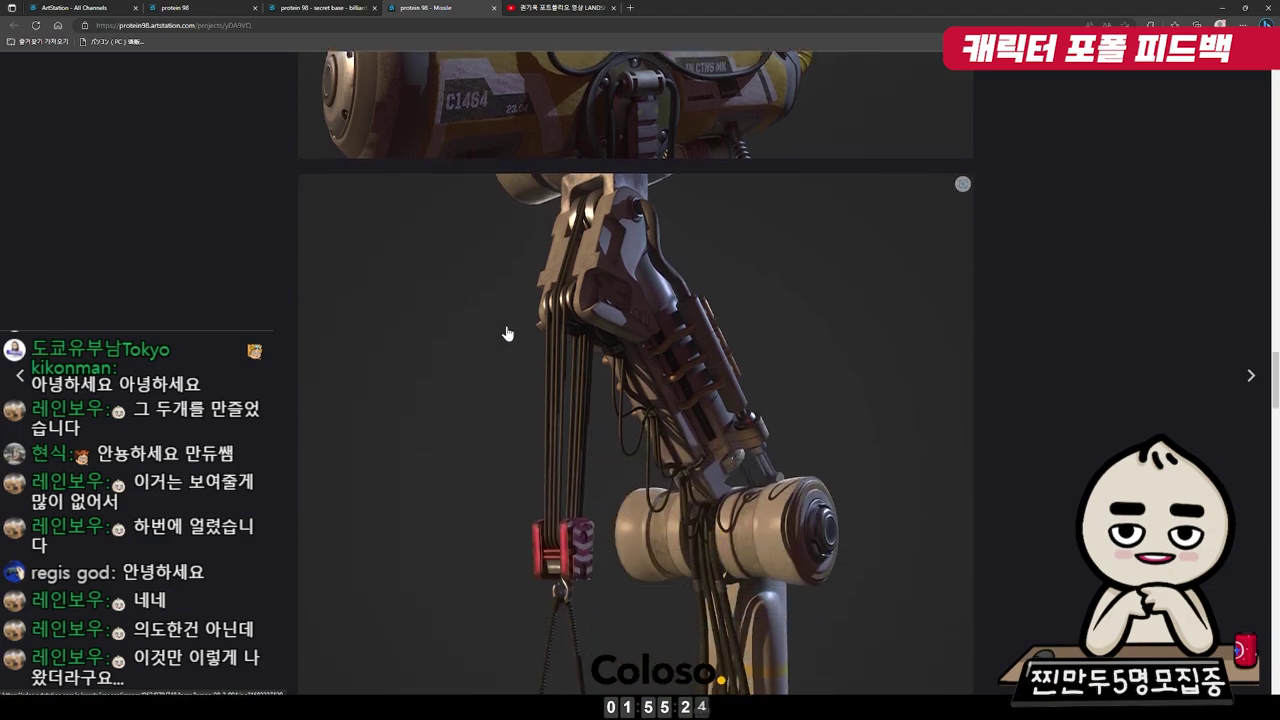
{"action": "scroll", "coordinate": [716, 266], "scroll_direction": "down", "scroll_amount": 3}
{"action": "scroll", "coordinate": [700, 280], "scroll_direction": "down", "scroll_amount": 2}
{"action": "scroll", "coordinate": [620, 340], "scroll_direction": "down", "scroll_amount": 2}
{"action": "scroll", "coordinate": [528, 423], "scroll_direction": "down", "scroll_amount": 4}
{"action": "scroll", "coordinate": [545, 457], "scroll_direction": "down", "scroll_amount": 5}
{"action": "scroll", "coordinate": [490, 252], "scroll_direction": "up", "scroll_amount": 2}
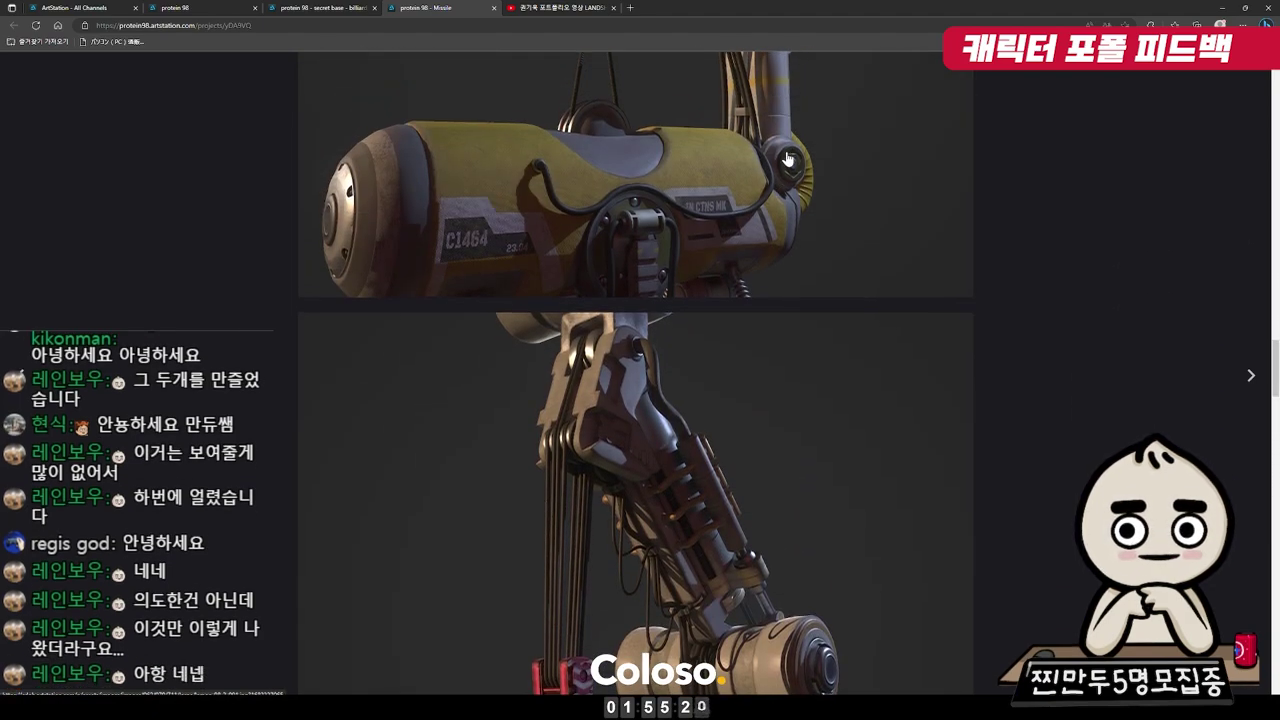
Snip a region screenshot of the yellow tank render and bring up Photoshop
{"action": "key", "text": "ctrl+shift+s"}
{"action": "left_click_drag", "start_coordinate": [820, 95], "coordinate": [317, 299]}
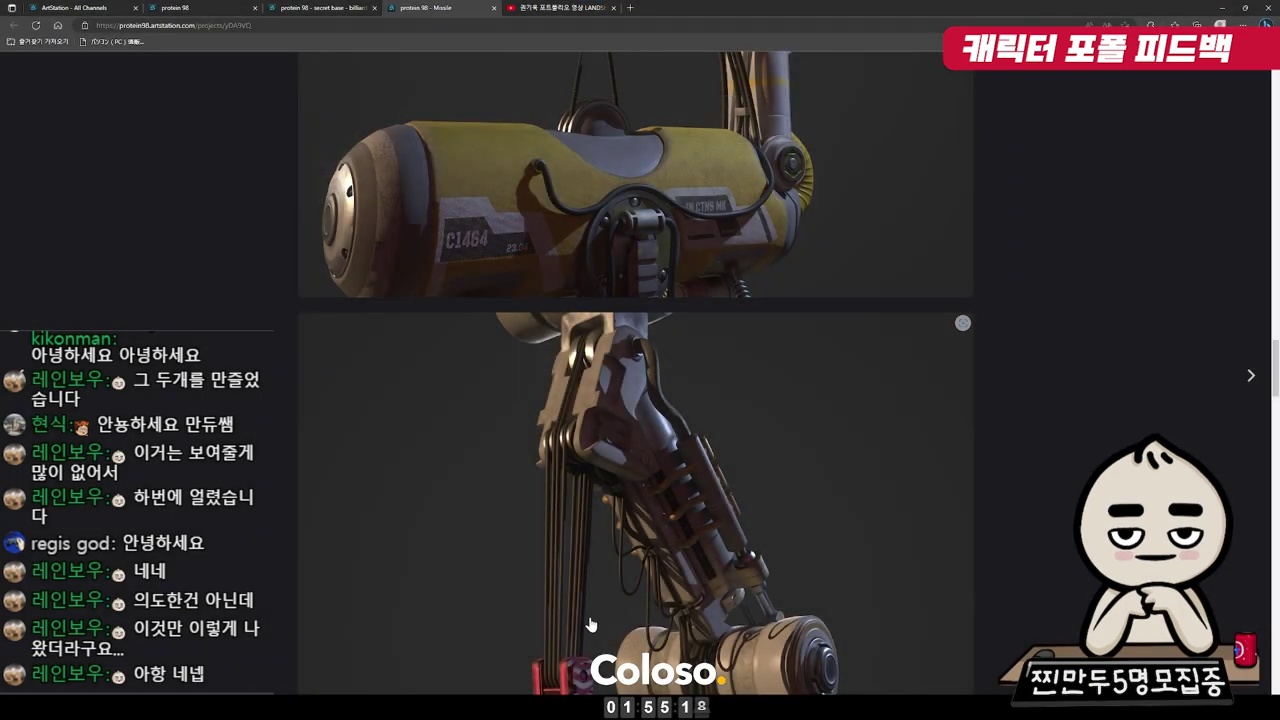
{"action": "mouse_move", "coordinate": [386, 712]}
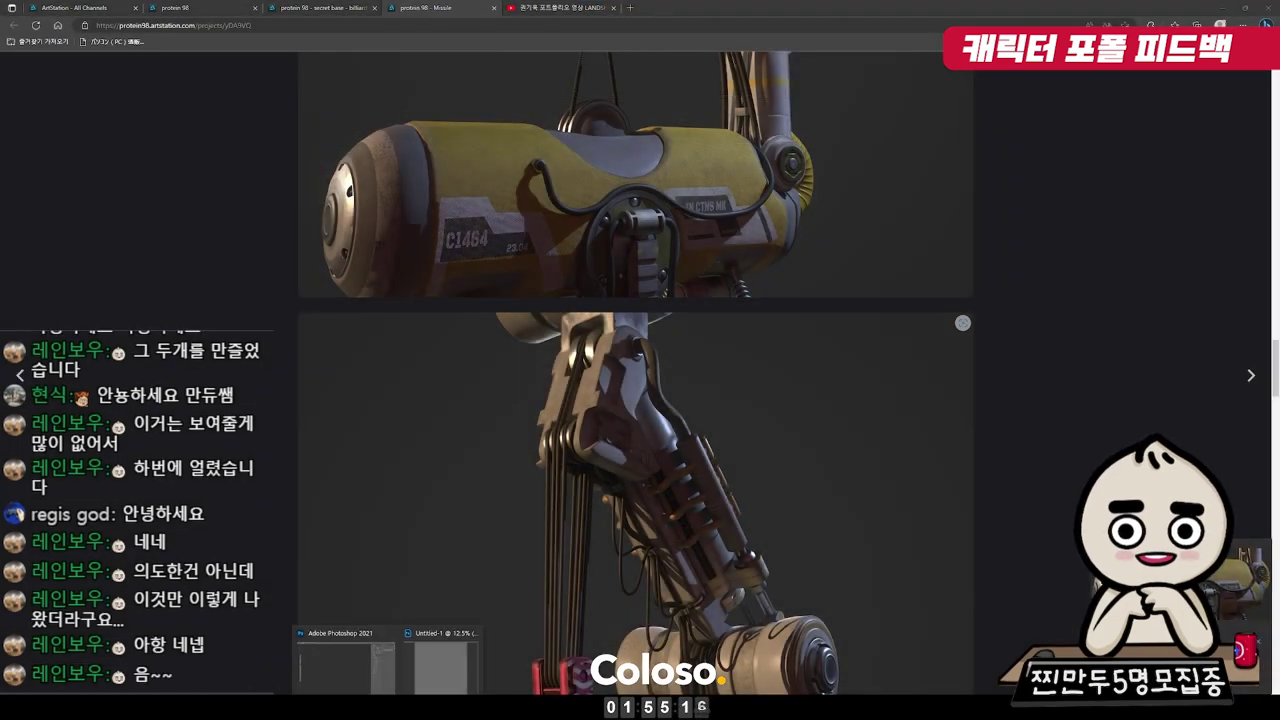
{"action": "left_click", "coordinate": [427, 679]}
Paste the tank capture, zoom in on its cover near the C1464 label, and shrink the brush
{"action": "key", "text": "ctrl+v"}
{"action": "left_click", "coordinate": [532, 346]}
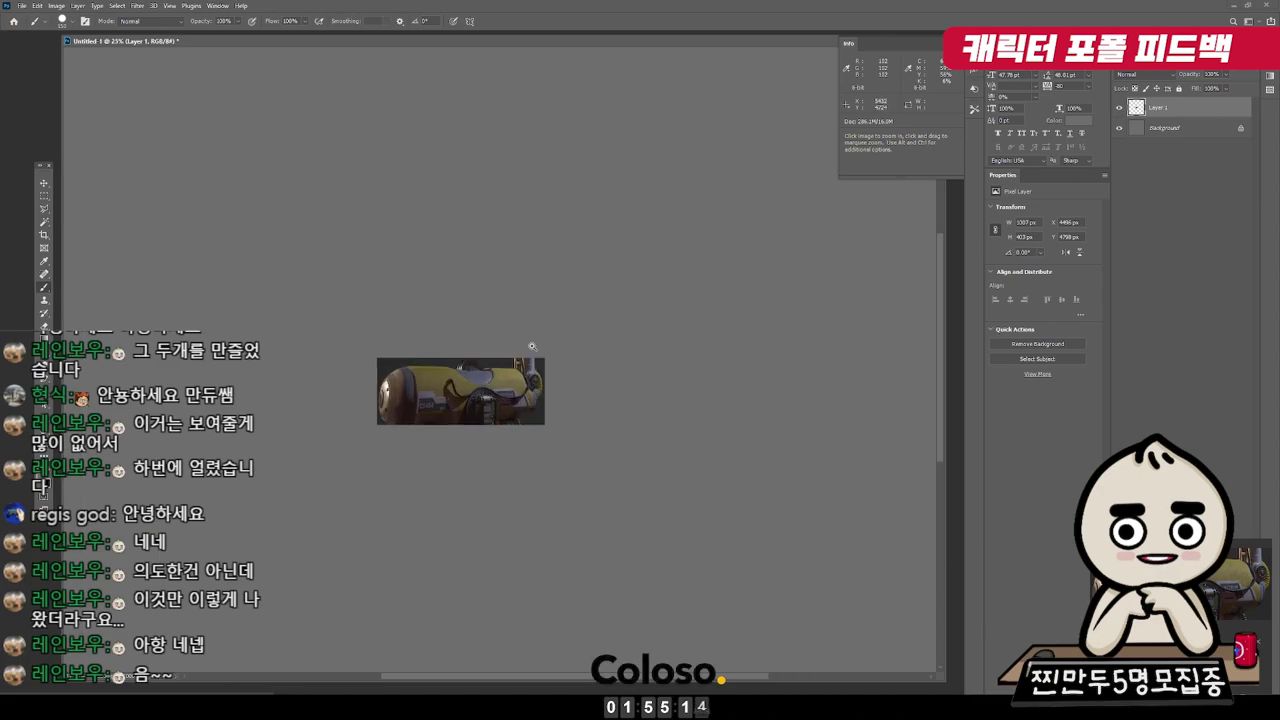
{"action": "left_click_drag", "start_coordinate": [532, 346], "coordinate": [707, 360]}
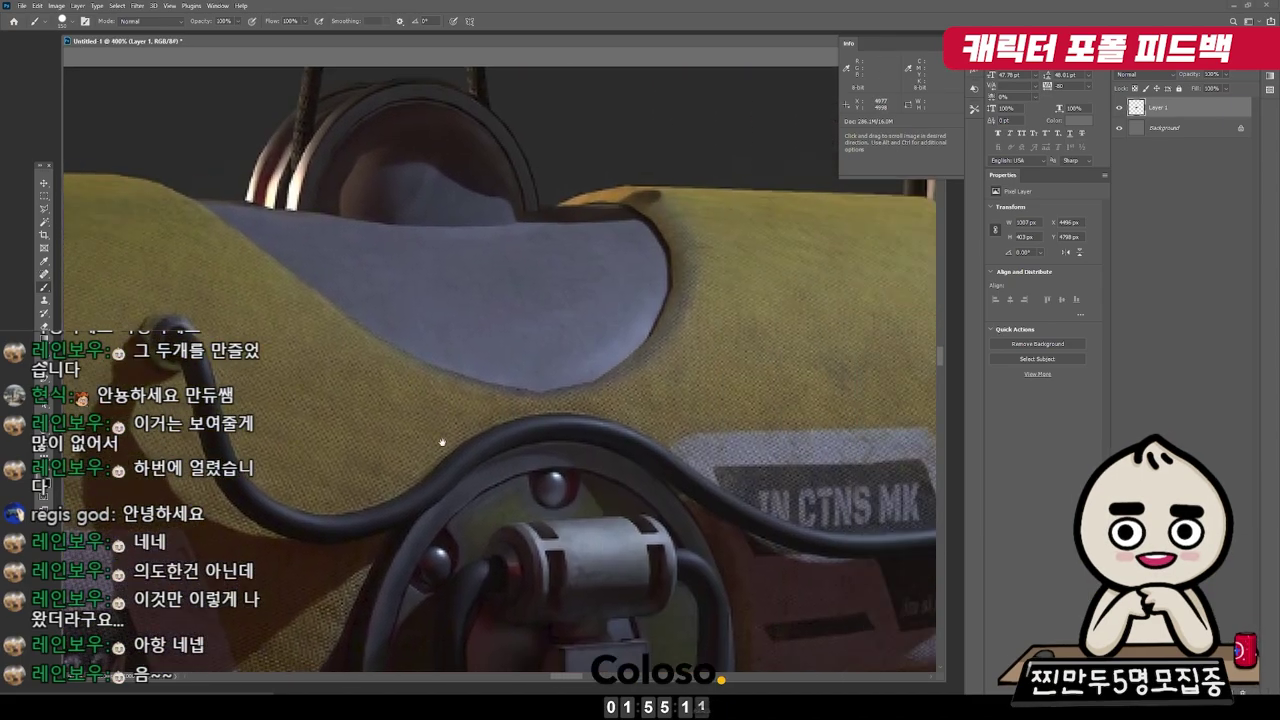
{"action": "left_click_drag", "start_coordinate": [707, 360], "coordinate": [410, 385]}
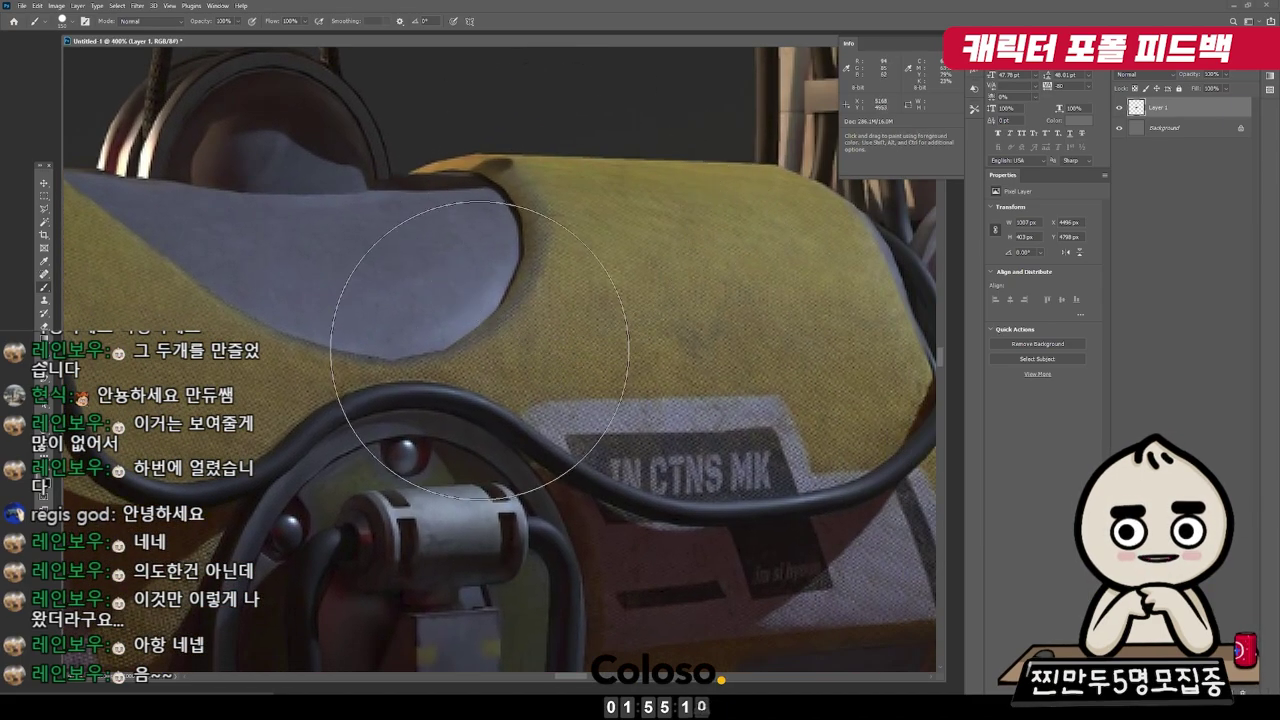
{"action": "key", "text": "bracketleft"}
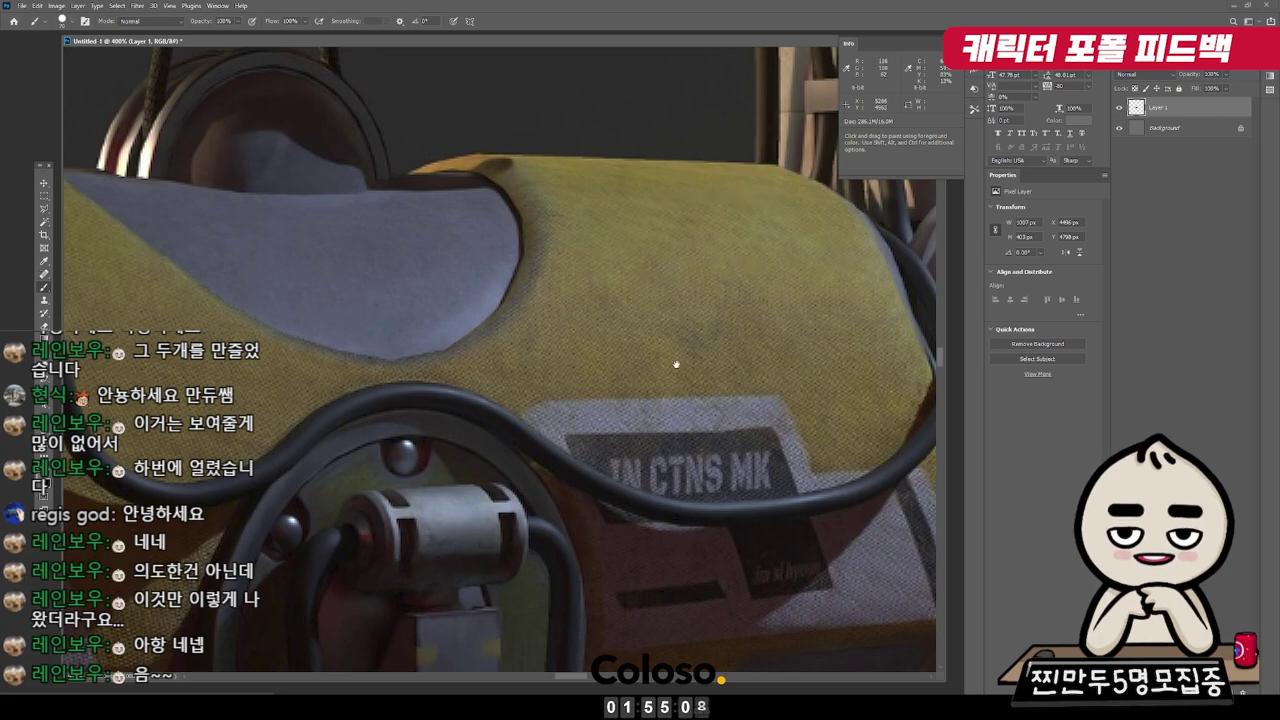
{"action": "left_click_drag", "start_coordinate": [677, 367], "coordinate": [496, 400]}
{"action": "left_click_drag", "start_coordinate": [543, 216], "coordinate": [556, 225]}
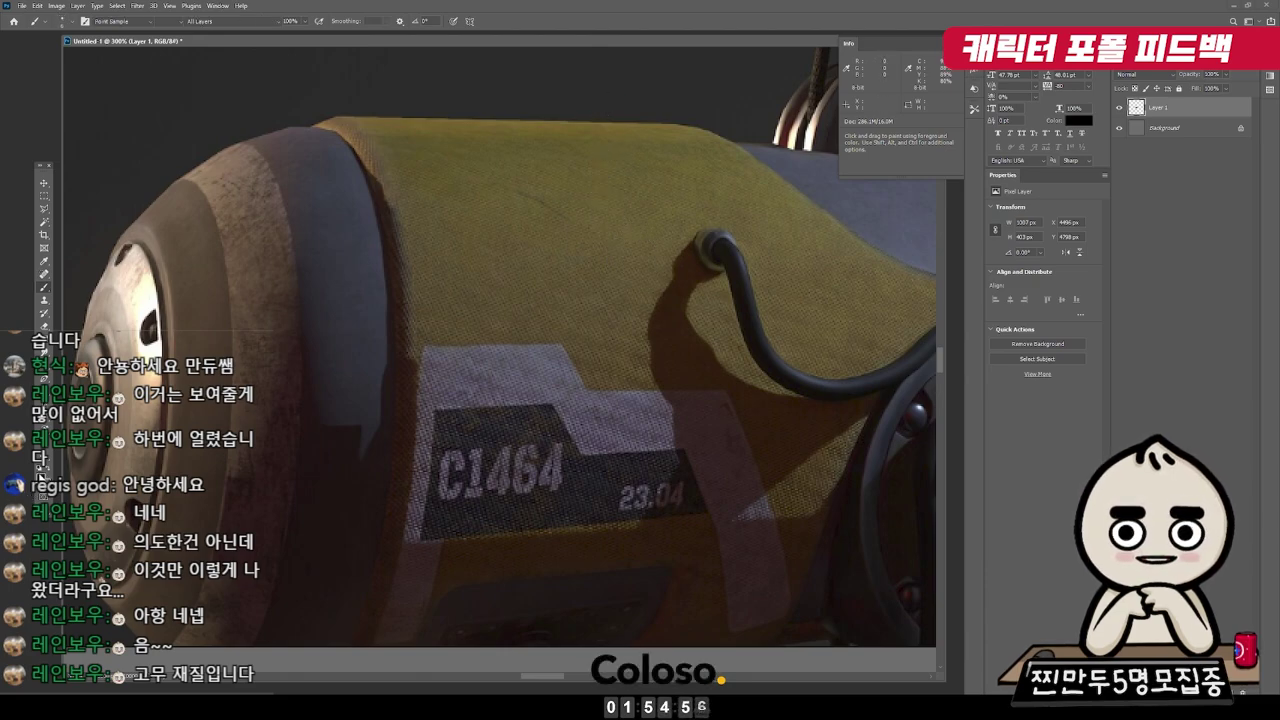
Paint a red arrow at the tank's fabric cover, review it at 200%, then return to ArtStation
{"action": "left_click", "coordinate": [42, 462]}
{"action": "left_click", "coordinate": [1103, 199]}
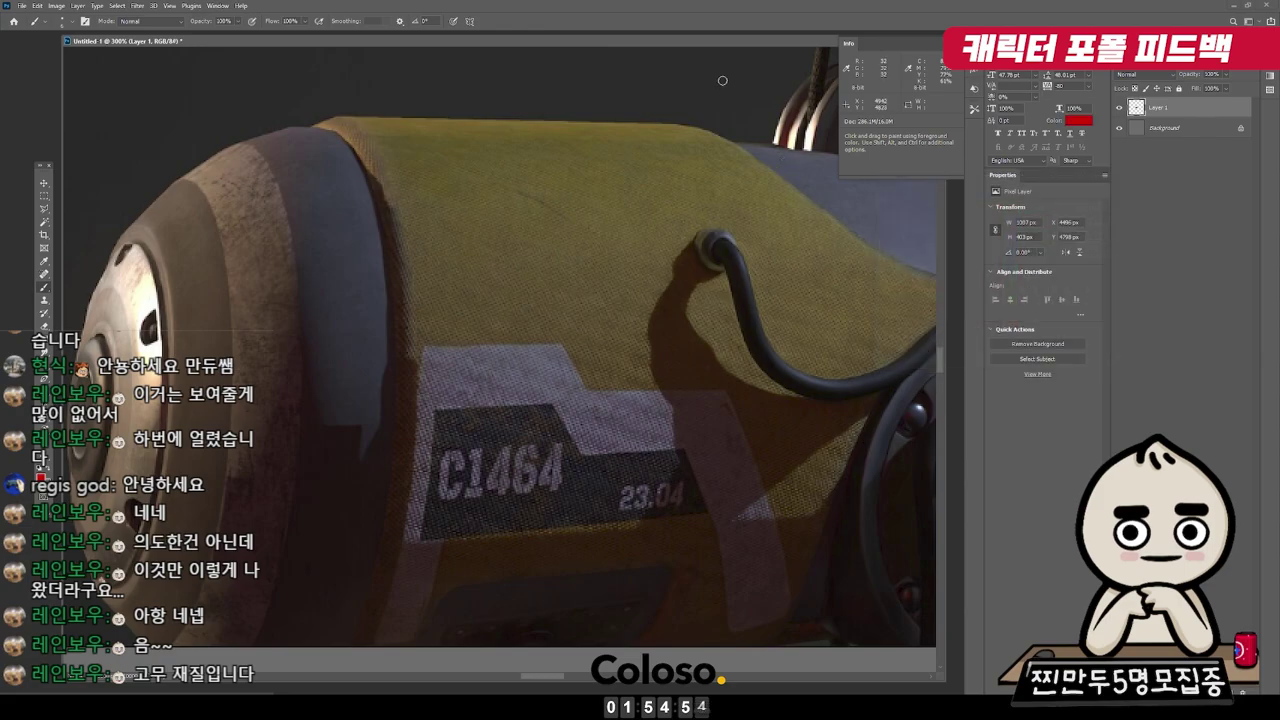
{"action": "left_click_drag", "start_coordinate": [596, 158], "coordinate": [650, 163]}
{"action": "key", "text": "ctrl+minus"}
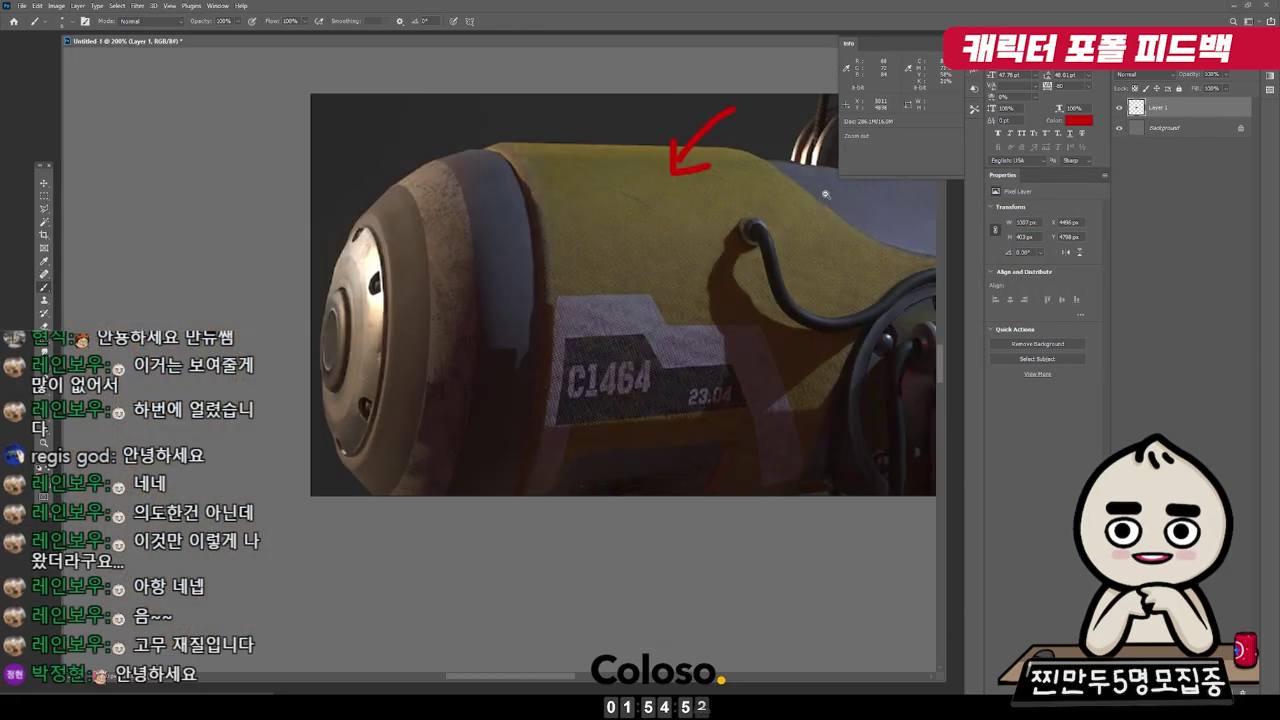
{"action": "key", "text": "ctrl+minus"}
{"action": "left_click", "coordinate": [561, 246], "text": "ctrl"}
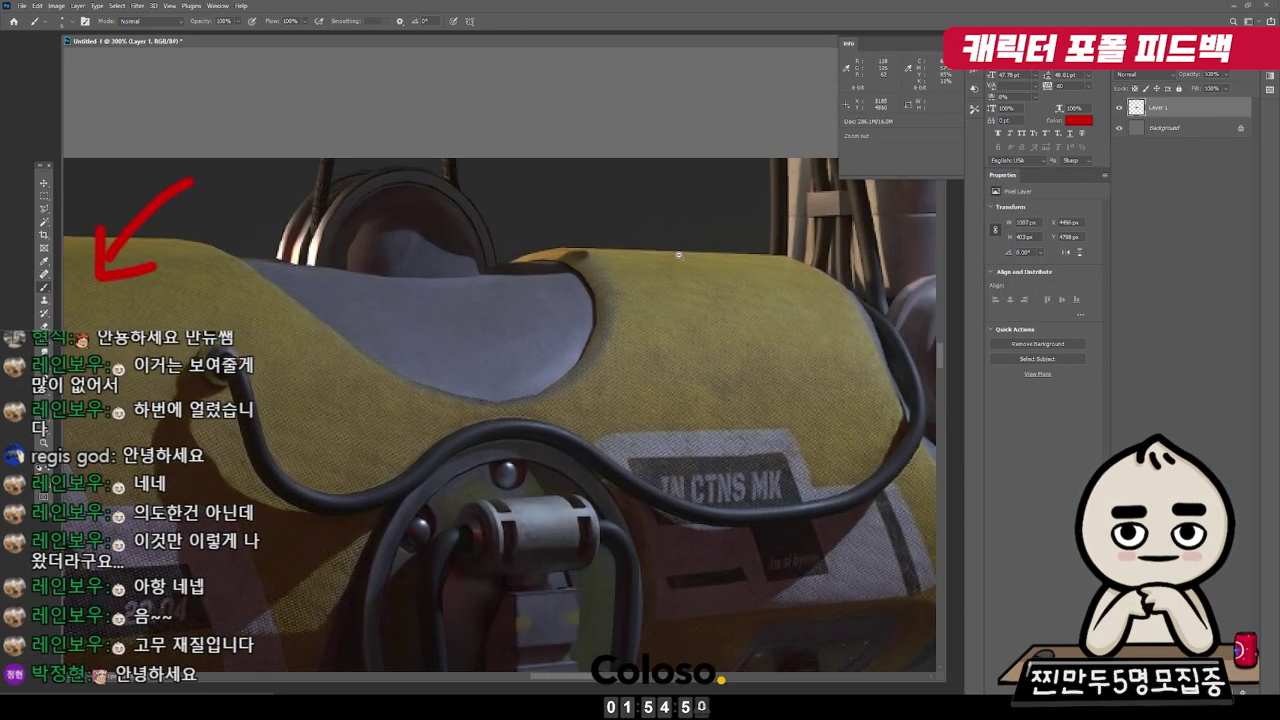
{"action": "left_click_drag", "start_coordinate": [470, 250], "coordinate": [673, 259]}
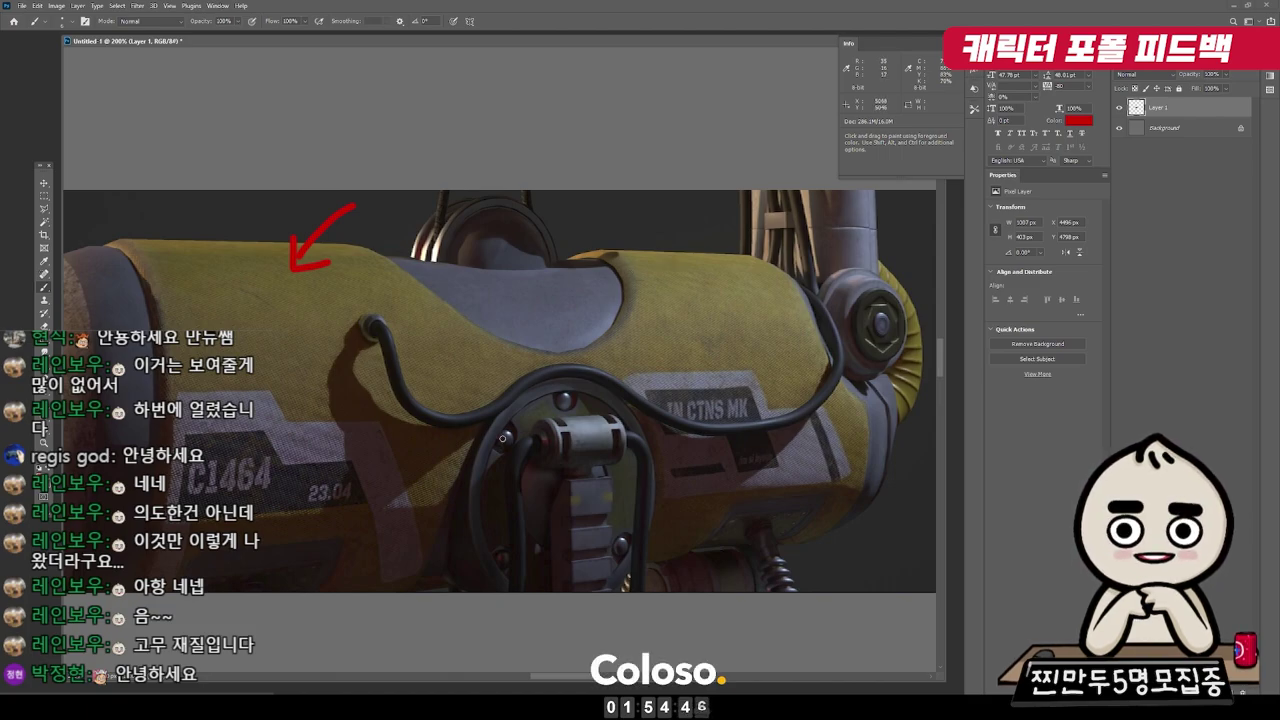
{"action": "mouse_move", "coordinate": [290, 708]}
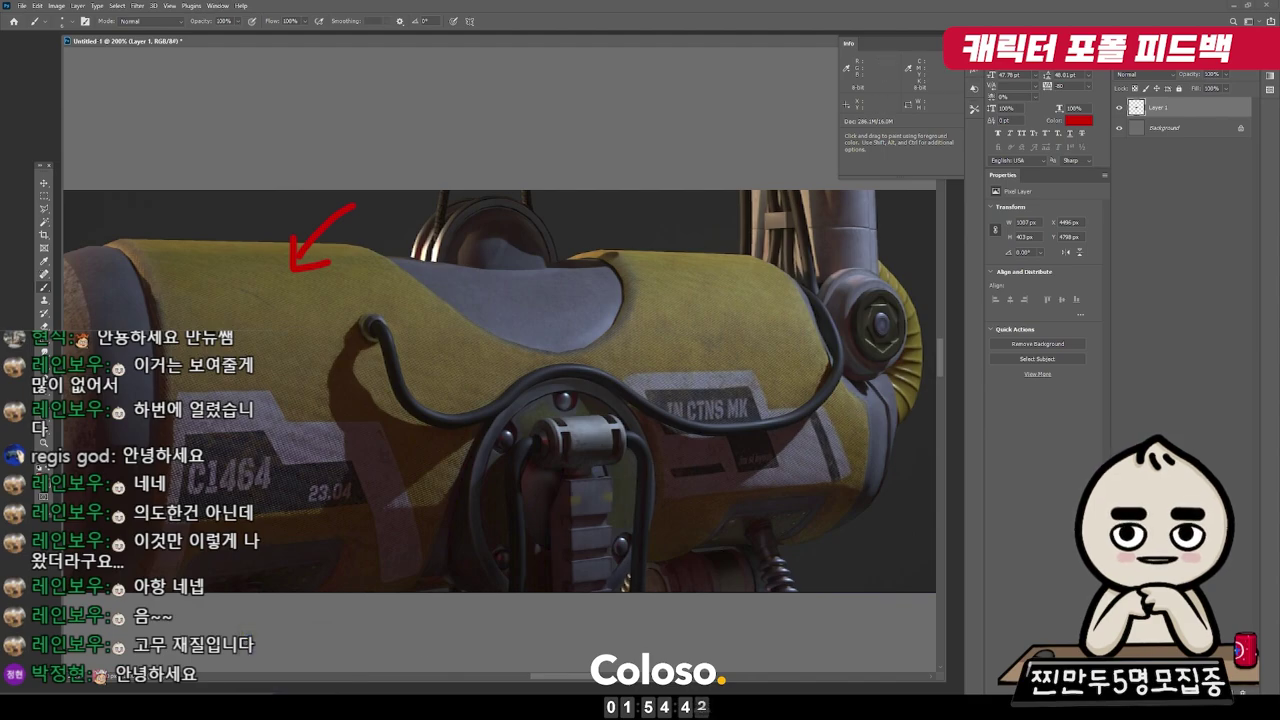
{"action": "key", "text": "alt+Tab"}
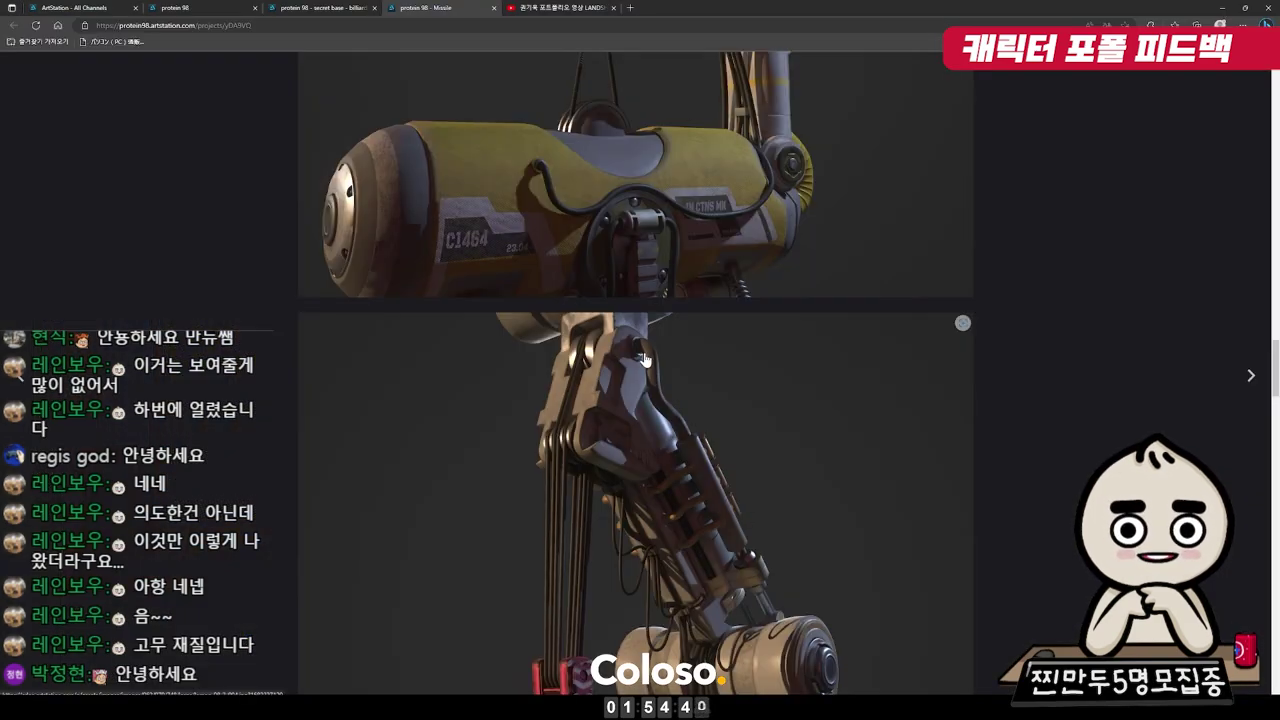
Scroll past the wireframe and missile renders down to the crane-mounted launcher render
{"action": "scroll", "coordinate": [645, 360], "scroll_direction": "down", "scroll_amount": 10}
{"action": "scroll", "coordinate": [677, 460], "scroll_direction": "down", "scroll_amount": 5}
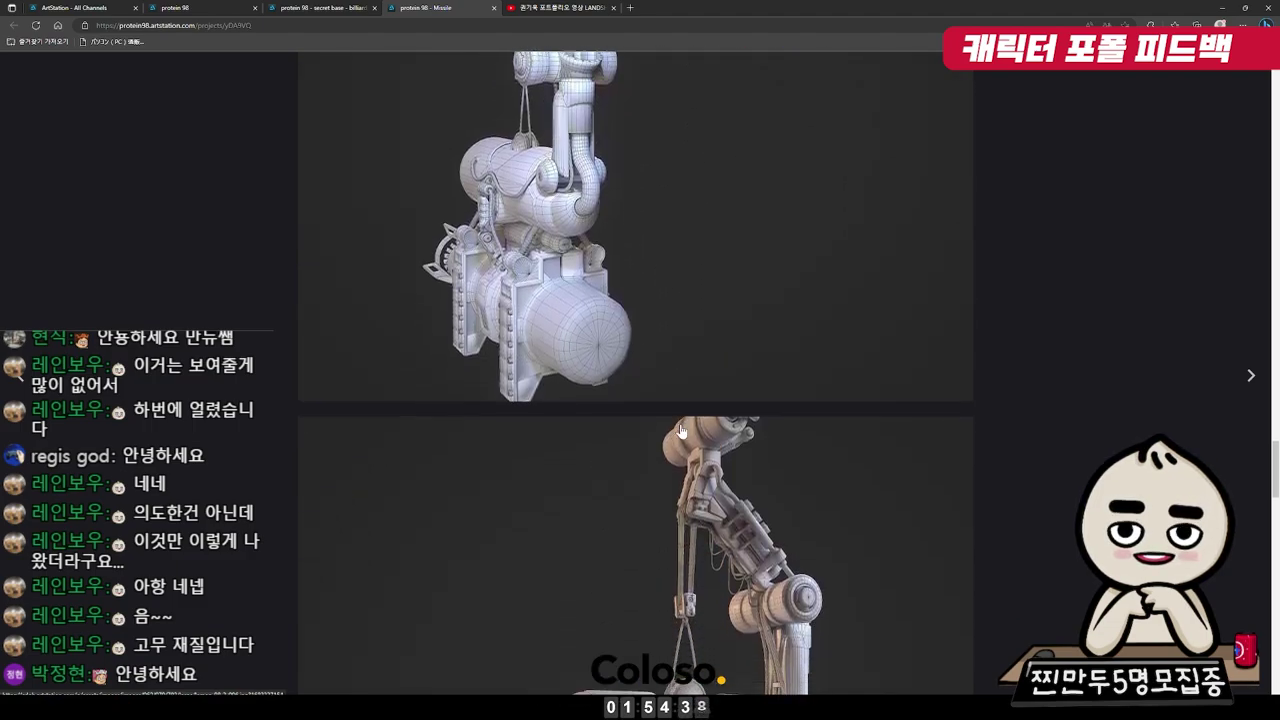
{"action": "scroll", "coordinate": [518, 441], "scroll_direction": "down", "scroll_amount": 5}
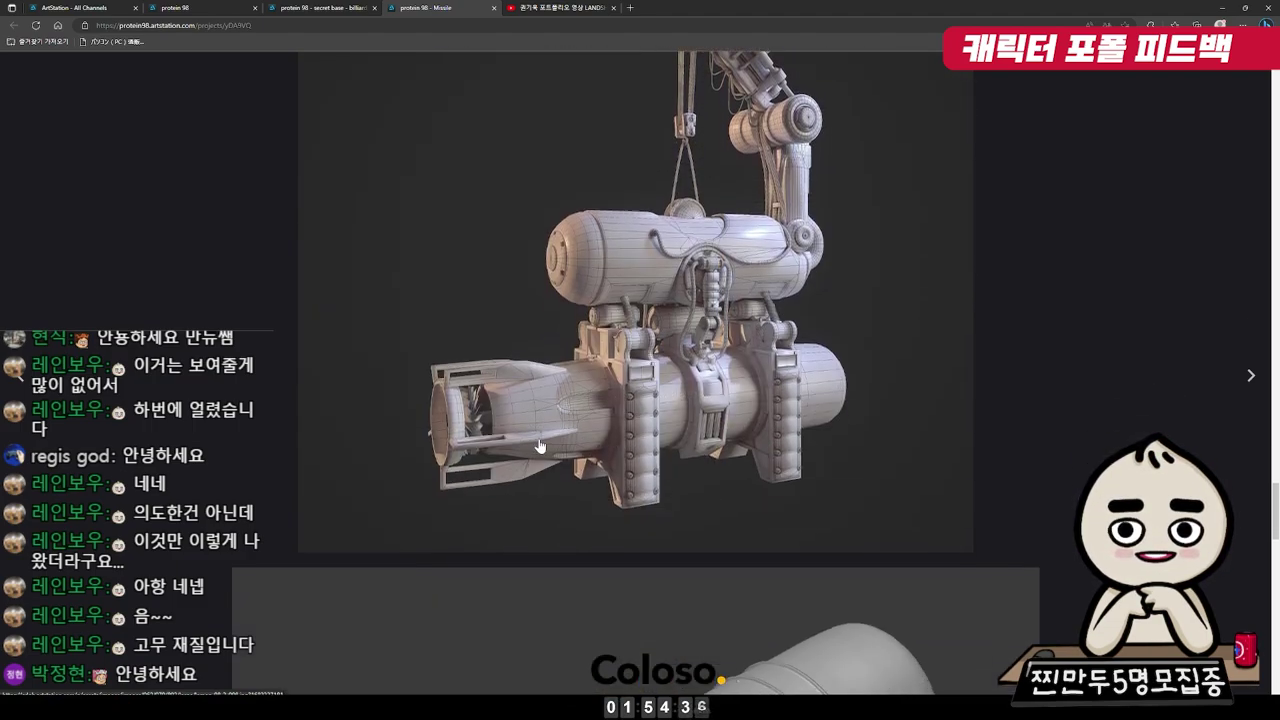
{"action": "scroll", "coordinate": [866, 390], "scroll_direction": "down", "scroll_amount": 3}
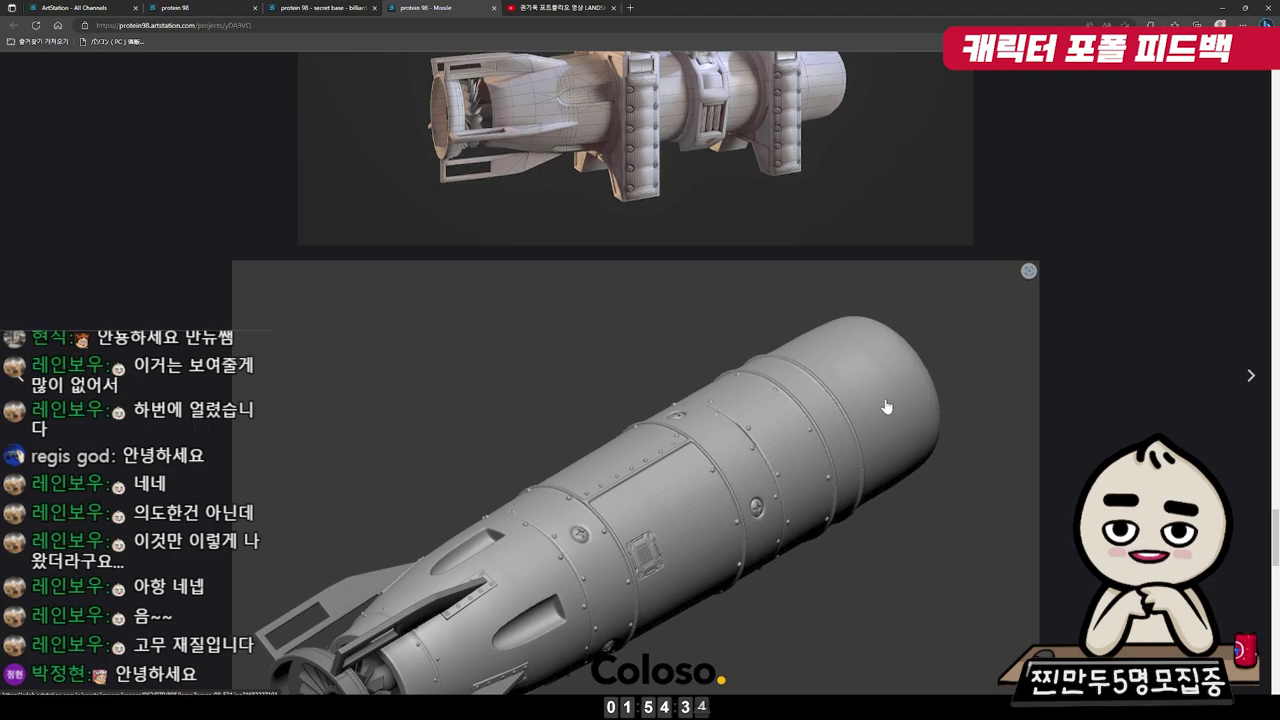
{"action": "scroll", "coordinate": [480, 484], "scroll_direction": "down", "scroll_amount": 1}
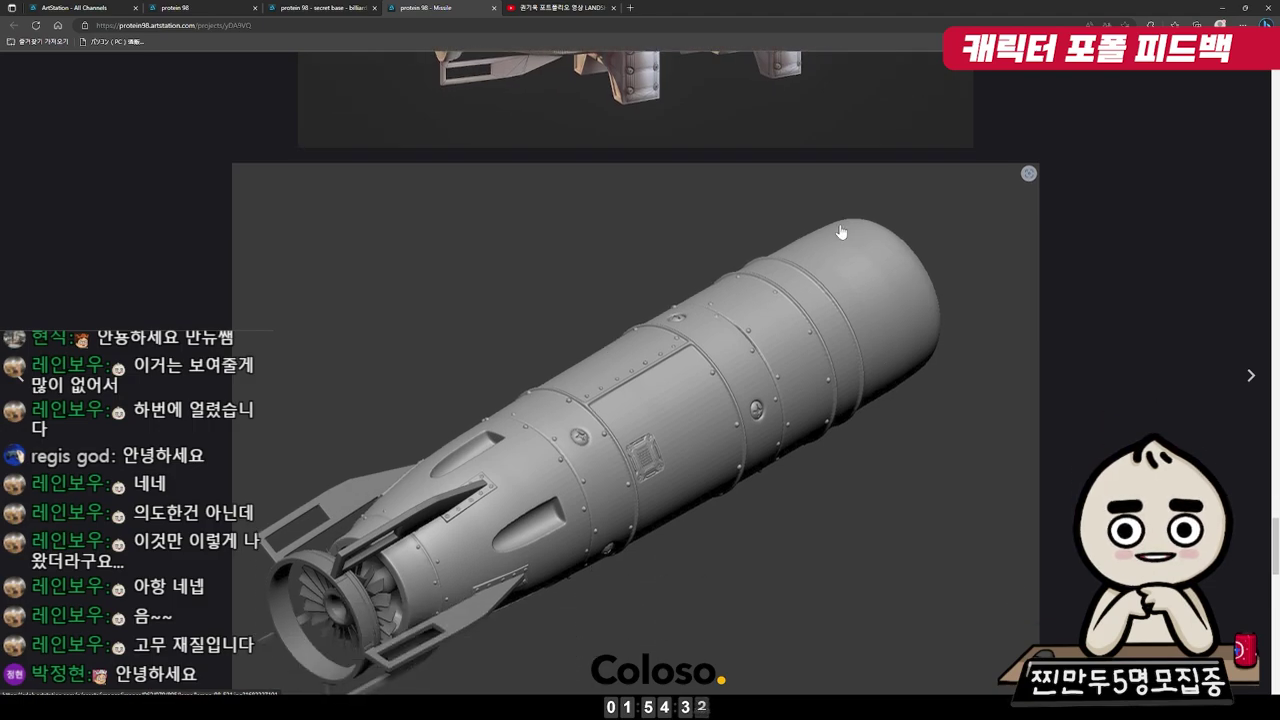
{"action": "scroll", "coordinate": [614, 229], "scroll_direction": "down", "scroll_amount": 3}
{"action": "scroll", "coordinate": [671, 266], "scroll_direction": "down", "scroll_amount": 5}
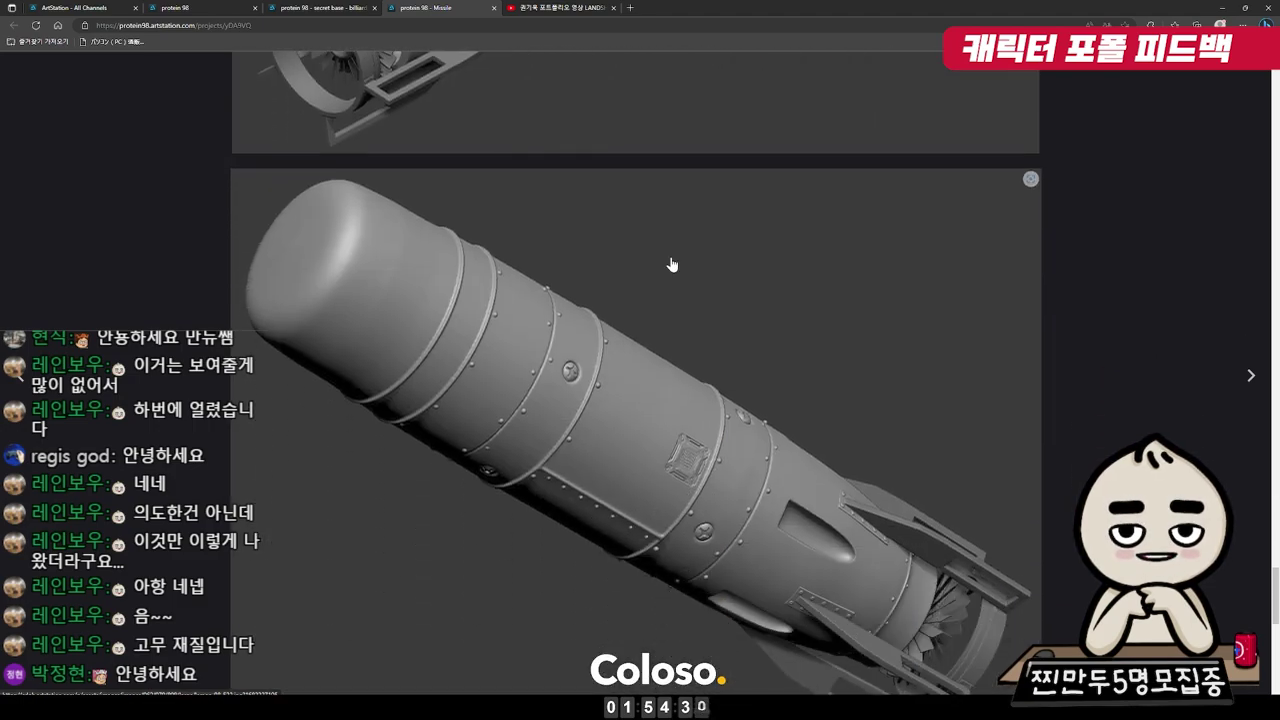
{"action": "scroll", "coordinate": [690, 310], "scroll_direction": "down", "scroll_amount": 5}
{"action": "scroll", "coordinate": [697, 434], "scroll_direction": "down", "scroll_amount": 5}
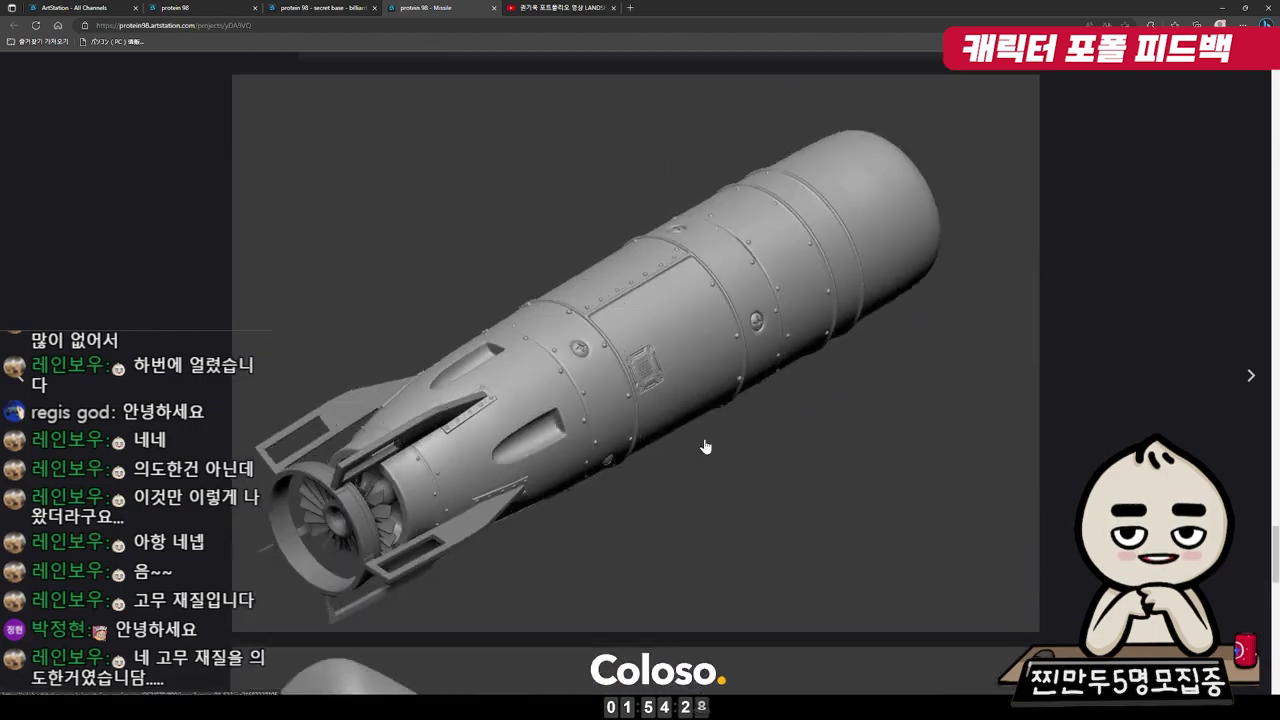
{"action": "scroll", "coordinate": [705, 455], "scroll_direction": "down", "scroll_amount": 5}
{"action": "scroll", "coordinate": [712, 471], "scroll_direction": "down", "scroll_amount": 5}
{"action": "scroll", "coordinate": [606, 457], "scroll_direction": "down", "scroll_amount": 5}
{"action": "scroll", "coordinate": [600, 466], "scroll_direction": "down", "scroll_amount": 2}
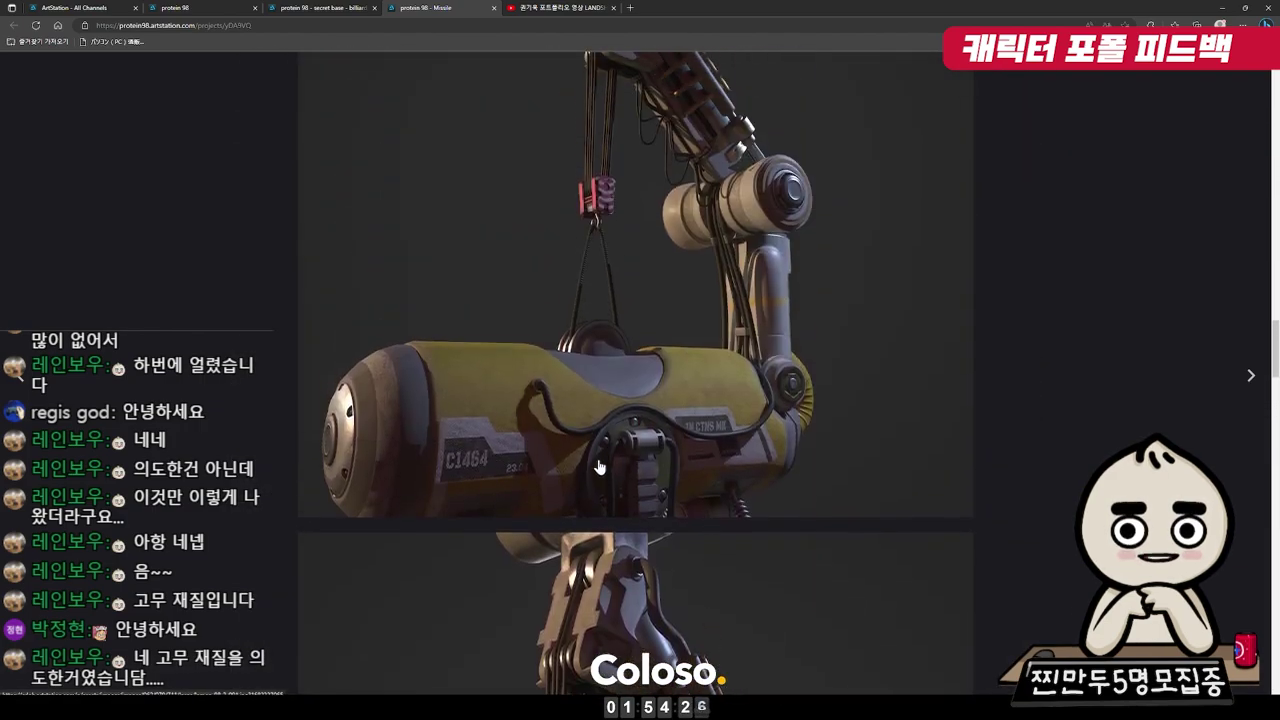
{"action": "scroll", "coordinate": [600, 466], "scroll_direction": "down", "scroll_amount": 5}
{"action": "scroll", "coordinate": [651, 470], "scroll_direction": "down", "scroll_amount": 5}
{"action": "scroll", "coordinate": [651, 470], "scroll_direction": "down", "scroll_amount": 2}
Snip a region screenshot around the crane-mounted launcher render
{"action": "key", "text": "super+shift+s"}
{"action": "left_click_drag", "start_coordinate": [716, 417], "coordinate": [928, 537]}
{"action": "left_click_drag", "start_coordinate": [716, 537], "coordinate": [338, 692]}
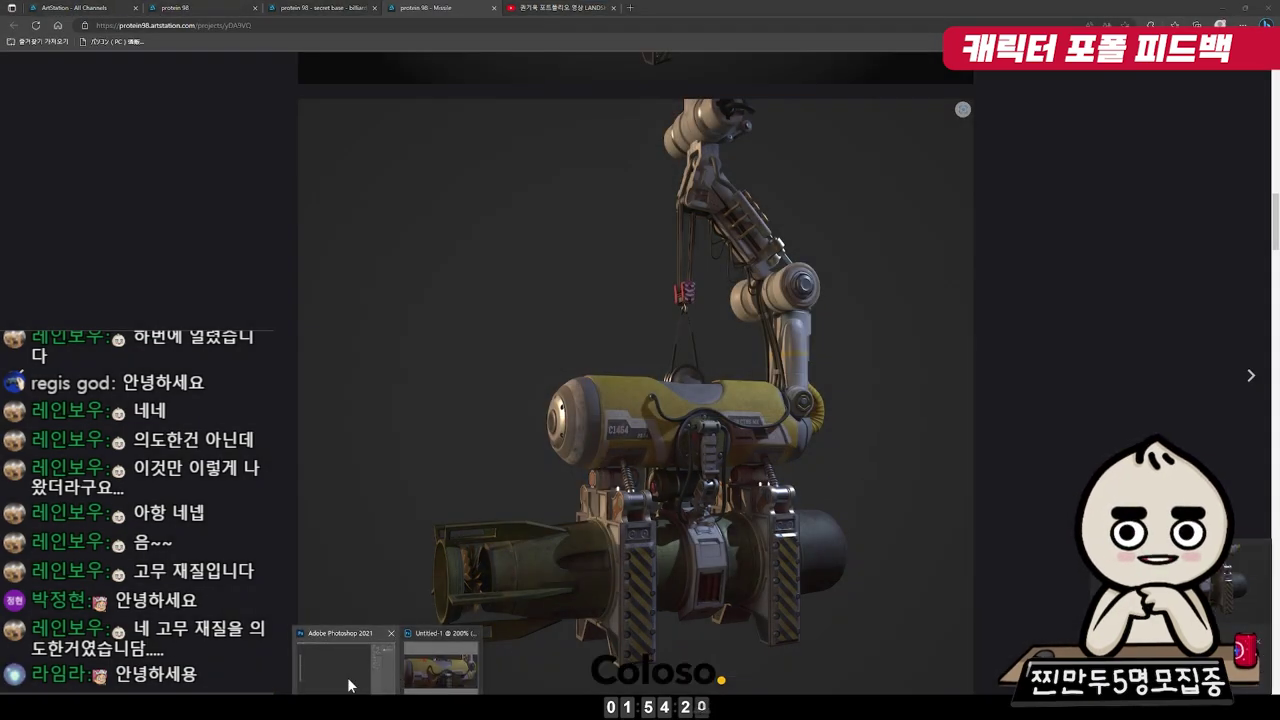
Paste the launcher capture into Photoshop and paint a red arrow at the barrel's collar
{"action": "left_click", "coordinate": [349, 685]}
{"action": "key", "text": "ctrl+v"}
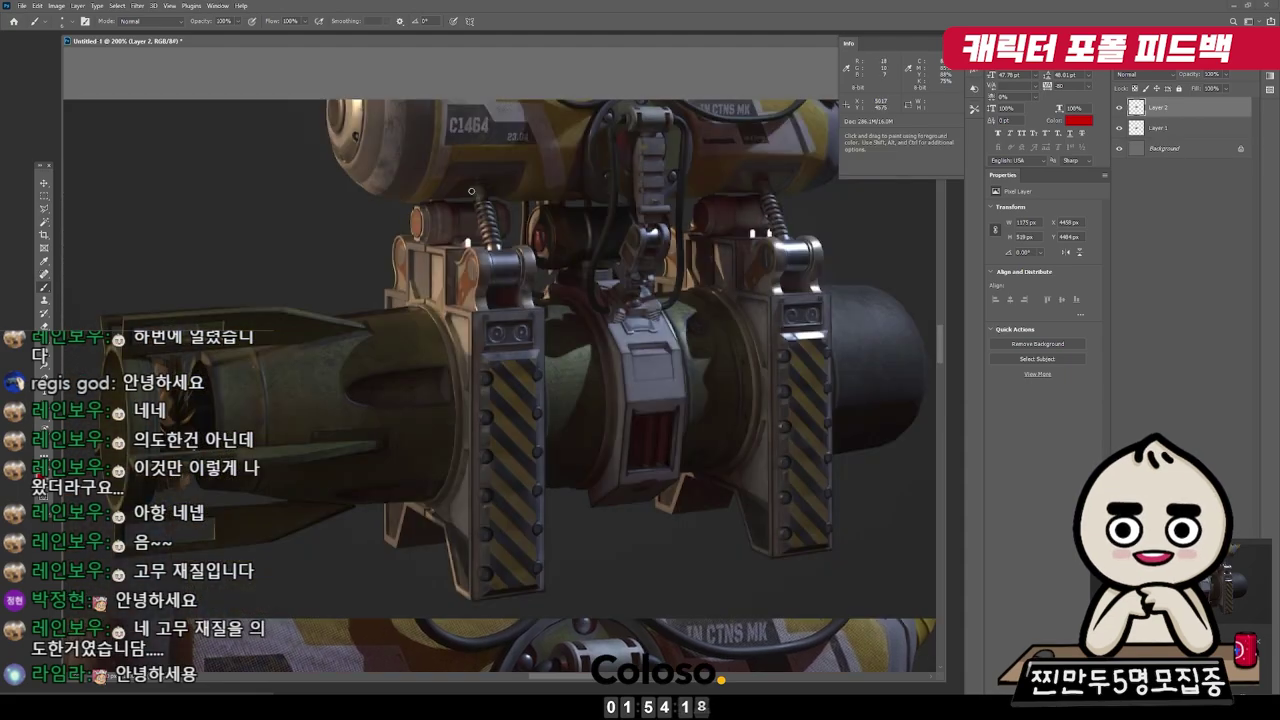
{"action": "scroll", "coordinate": [471, 190], "scroll_direction": "up", "scroll_amount": 1}
{"action": "scroll", "coordinate": [561, 208], "scroll_direction": "up", "scroll_amount": 1}
{"action": "scroll", "coordinate": [632, 411], "scroll_direction": "left", "scroll_amount": 5}
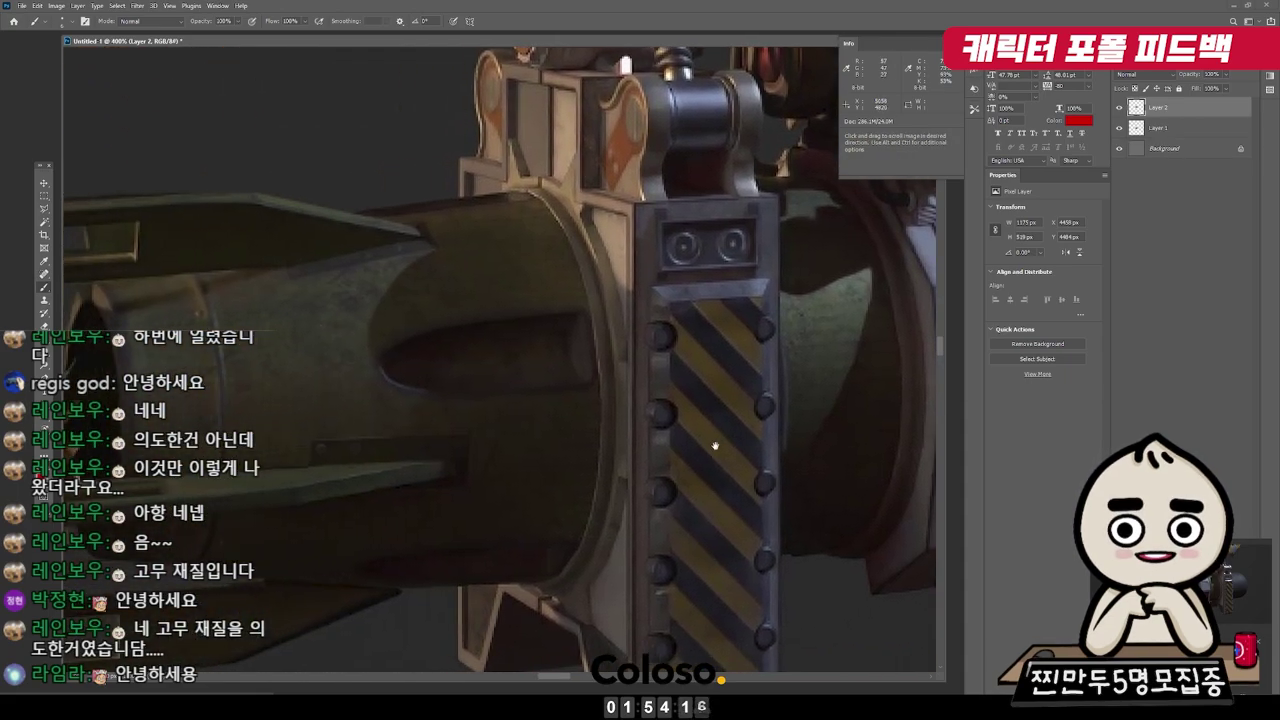
{"action": "left_click_drag", "start_coordinate": [478, 124], "coordinate": [490, 138]}
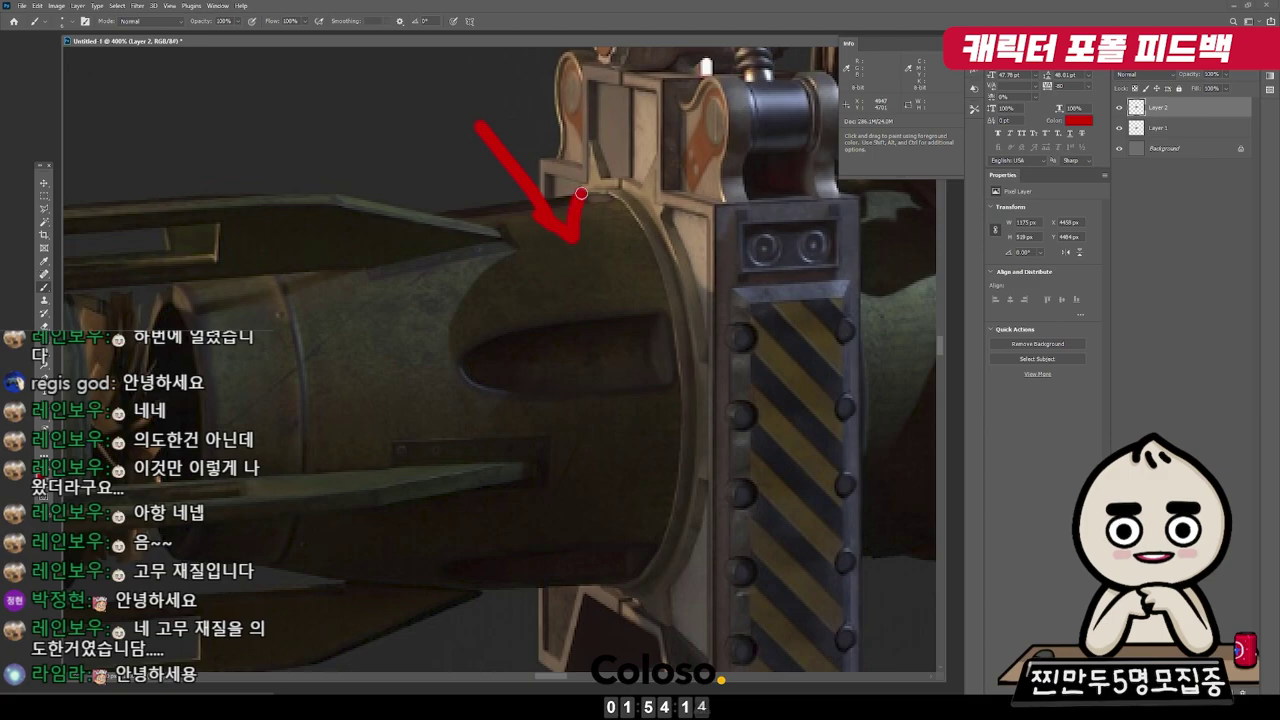
Pan around the whole weapon, then return to the ArtStation Missile project page
{"action": "scroll", "coordinate": [678, 310], "scroll_direction": "right", "scroll_amount": 6}
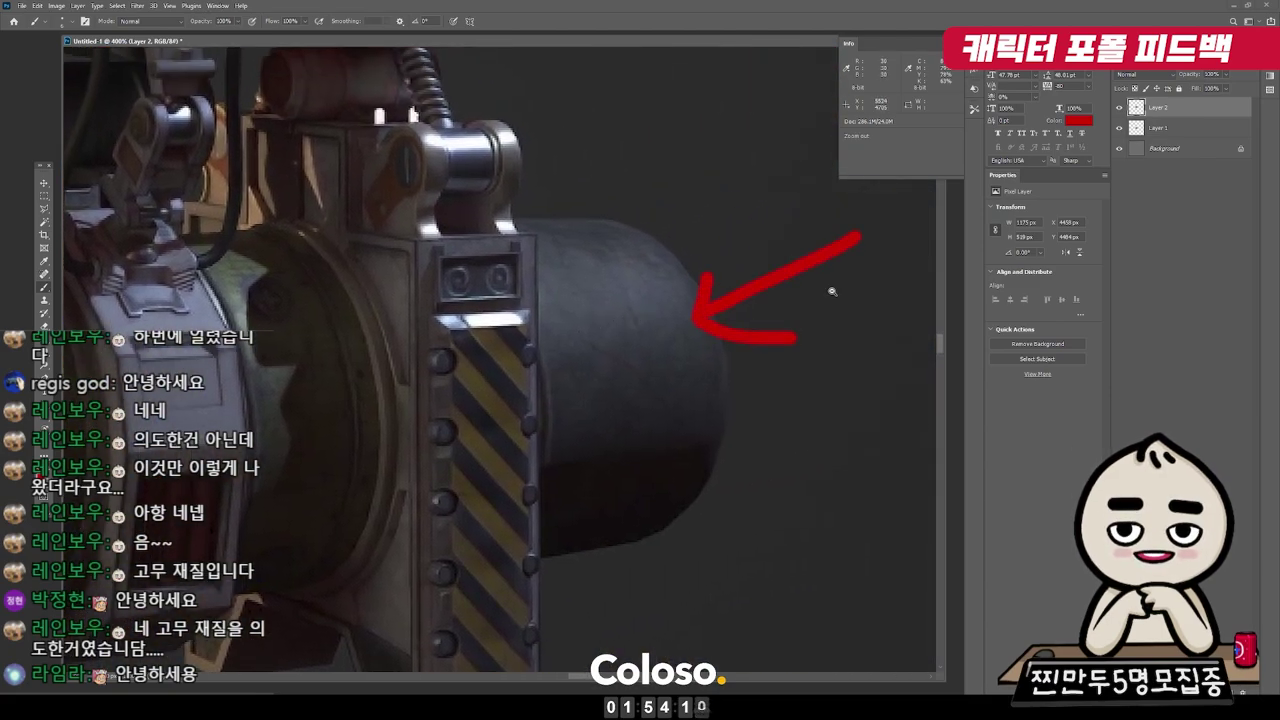
{"action": "scroll", "coordinate": [832, 291], "scroll_direction": "down", "scroll_amount": 1}
{"action": "scroll", "coordinate": [820, 300], "scroll_direction": "down", "scroll_amount": 1}
{"action": "scroll", "coordinate": [786, 316], "scroll_direction": "down", "scroll_amount": 1}
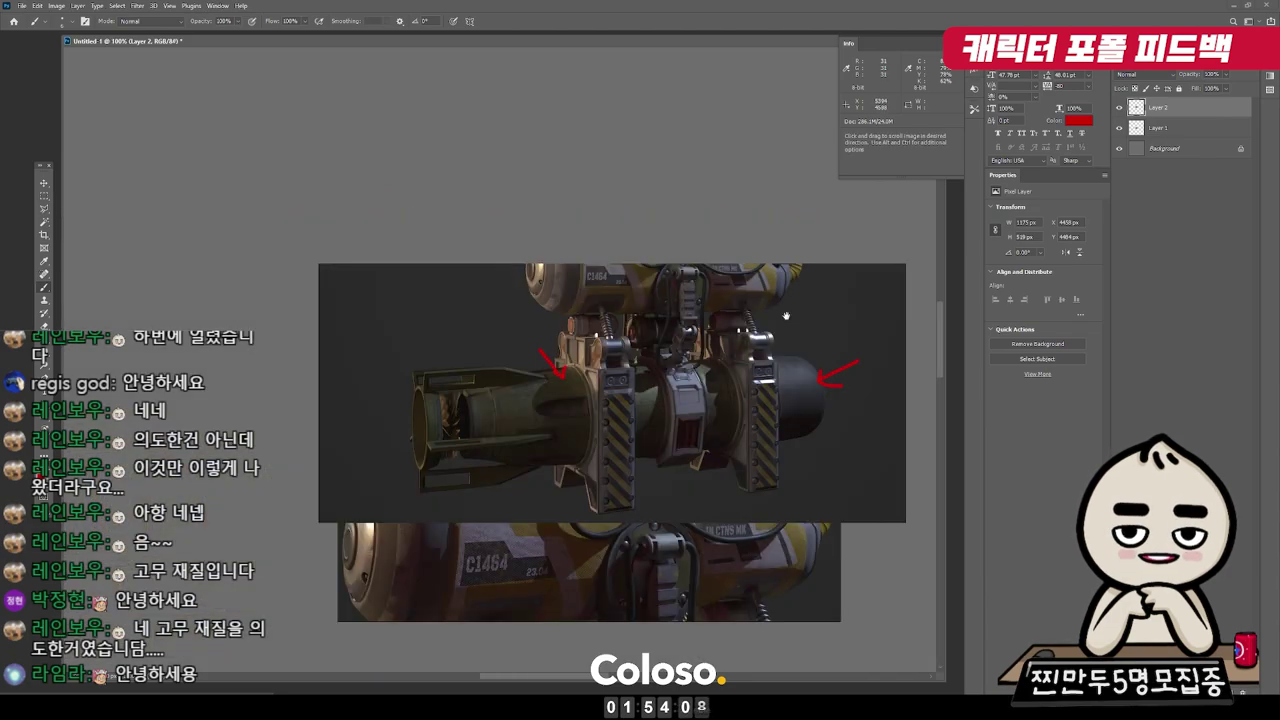
{"action": "left_click_drag", "start_coordinate": [621, 460], "coordinate": [604, 421]}
{"action": "scroll", "coordinate": [430, 380], "scroll_direction": "up", "scroll_amount": 3}
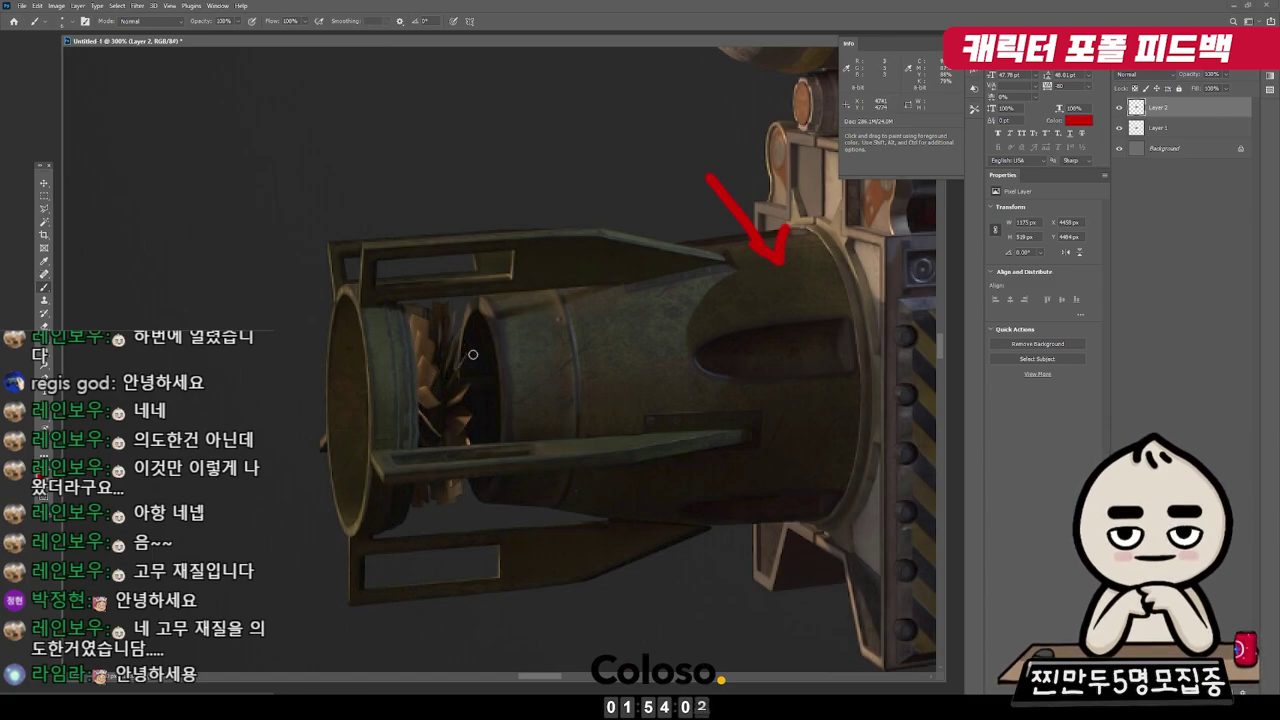
{"action": "left_click_drag", "start_coordinate": [605, 317], "coordinate": [449, 292]}
{"action": "scroll", "coordinate": [478, 292], "scroll_direction": "down", "scroll_amount": 3}
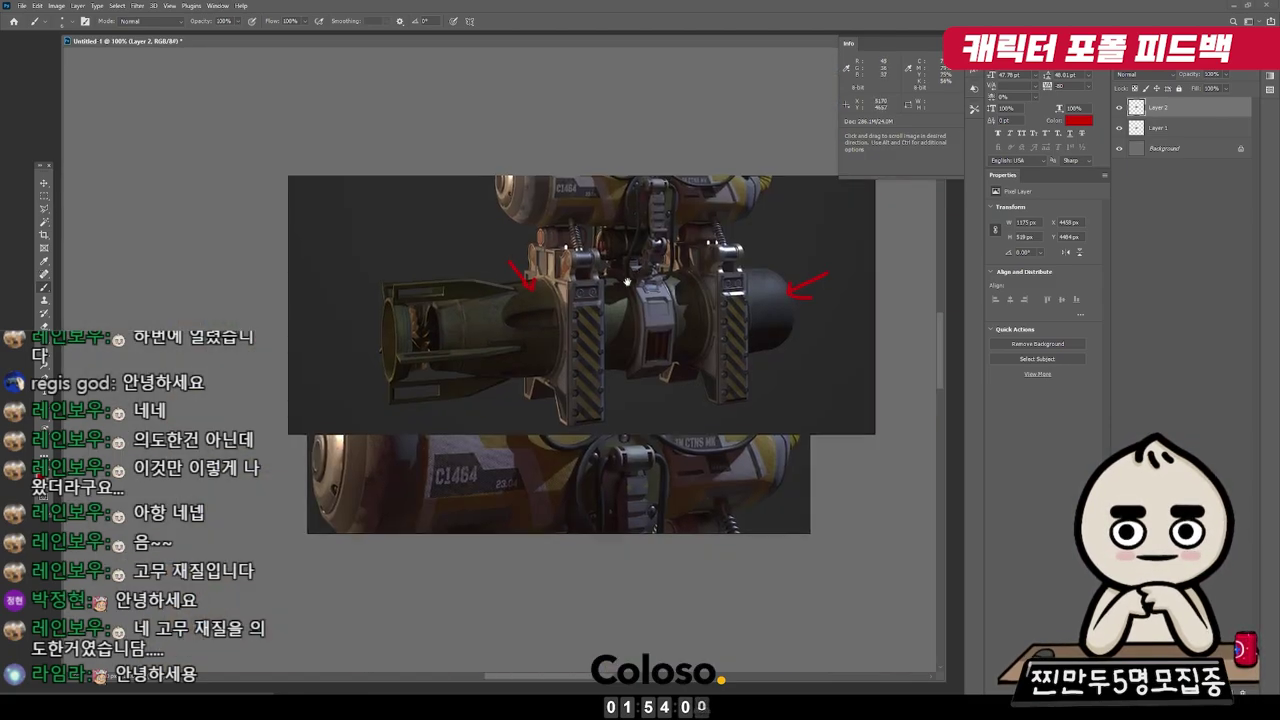
{"action": "left_click_drag", "start_coordinate": [635, 248], "coordinate": [586, 303]}
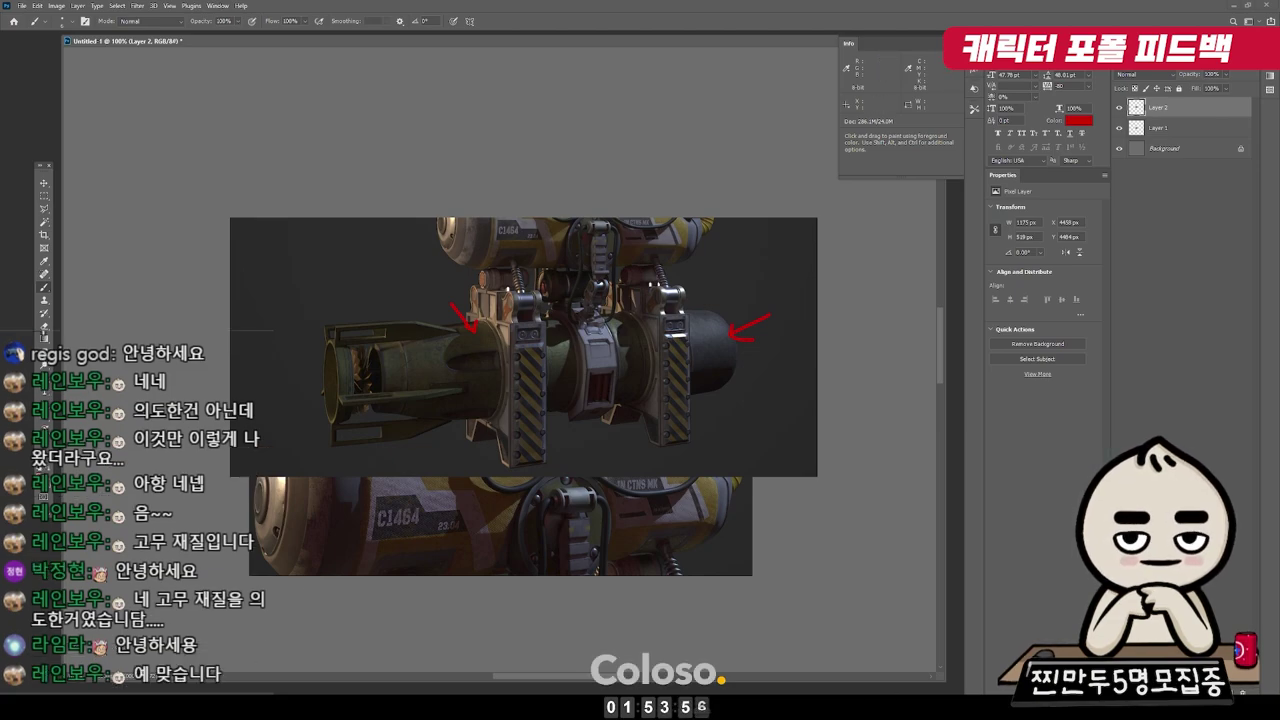
{"action": "key", "text": "alt+Tab"}
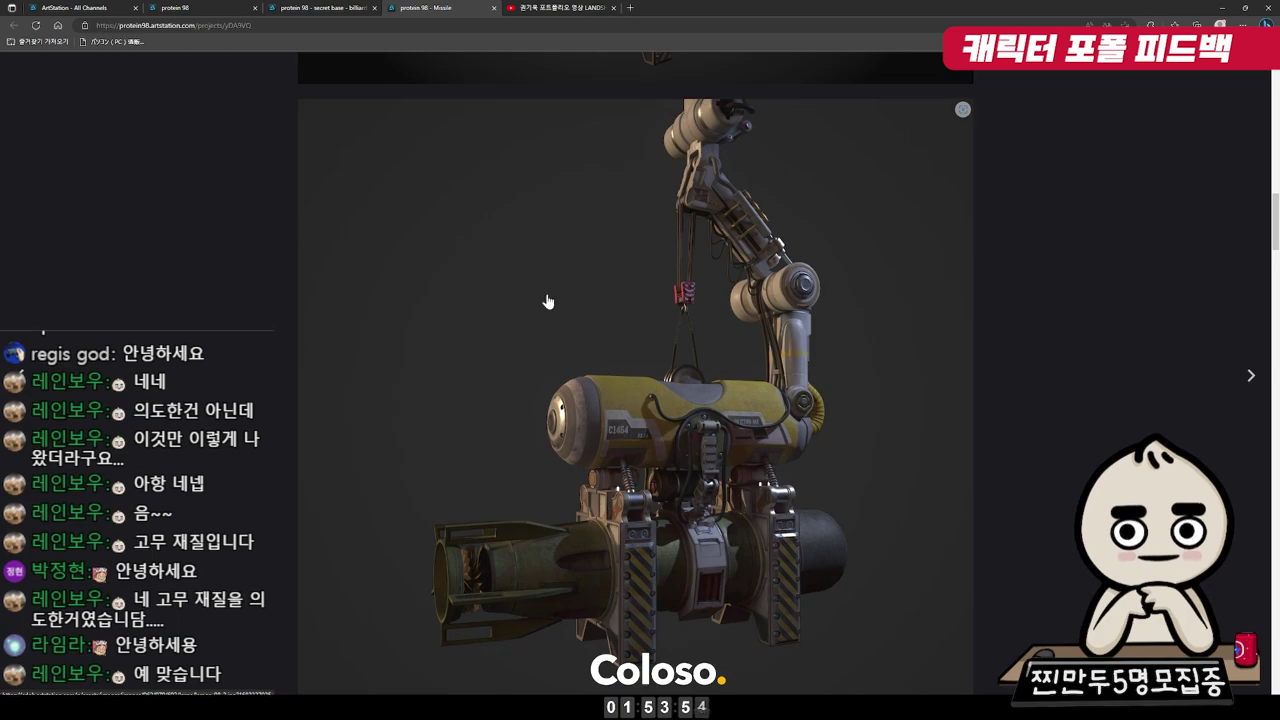
Open the gun_m4a1 project from the protein 98 gallery in a new tab
{"action": "left_click", "coordinate": [291, 7]}
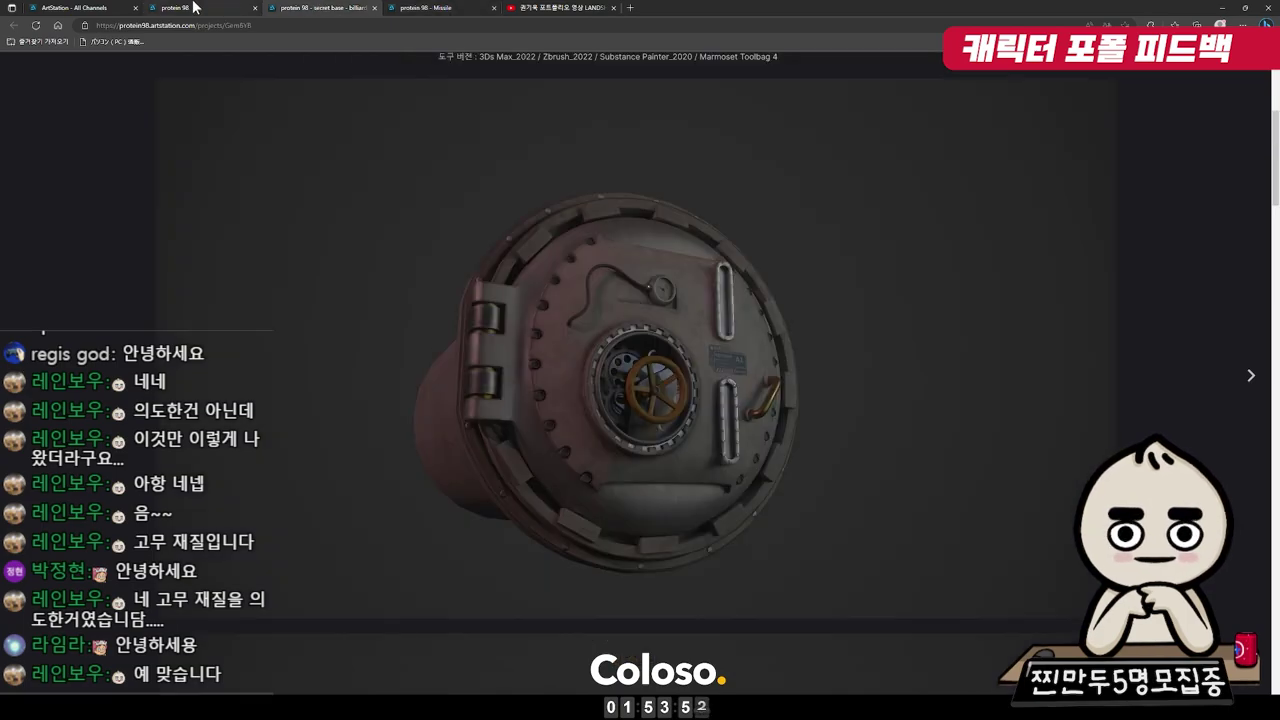
{"action": "left_click", "coordinate": [194, 7]}
{"action": "middle_click", "coordinate": [465, 290]}
{"action": "left_click", "coordinate": [551, 7]}
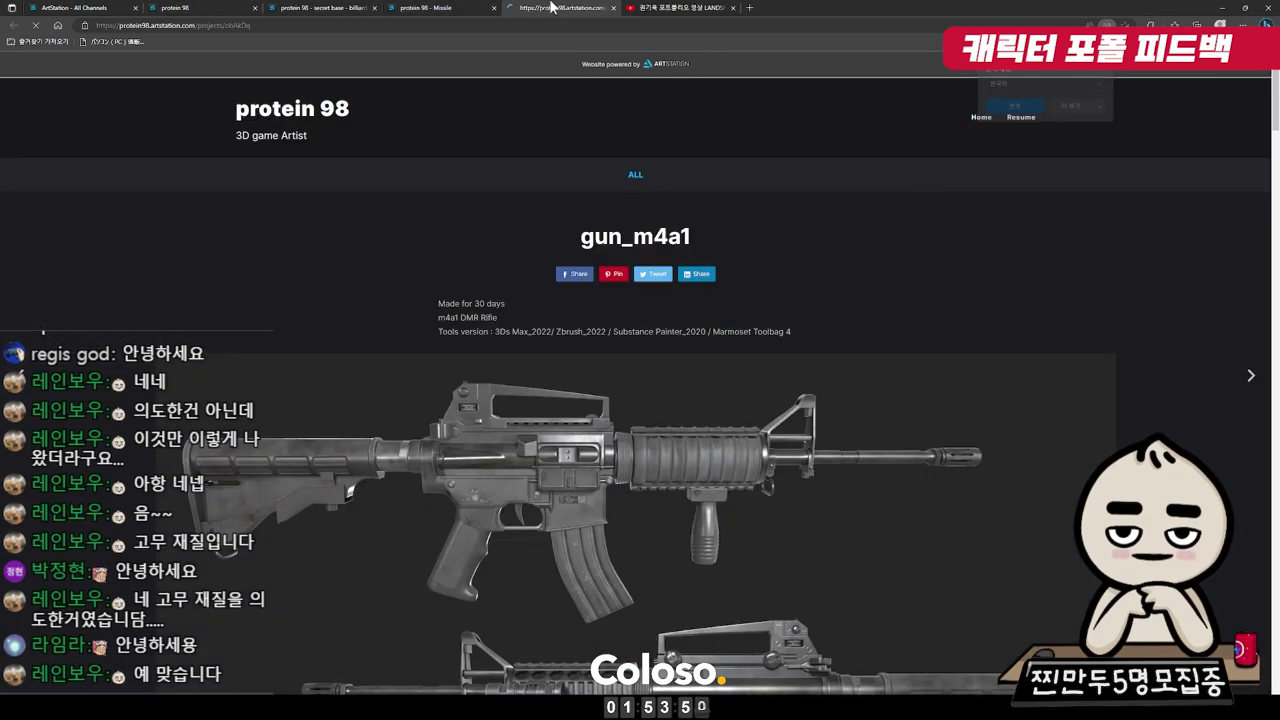
Scroll through the M4A1 renders and turntable video, then return to the protein 98 gallery
{"action": "scroll", "coordinate": [607, 316], "scroll_direction": "down", "scroll_amount": 7}
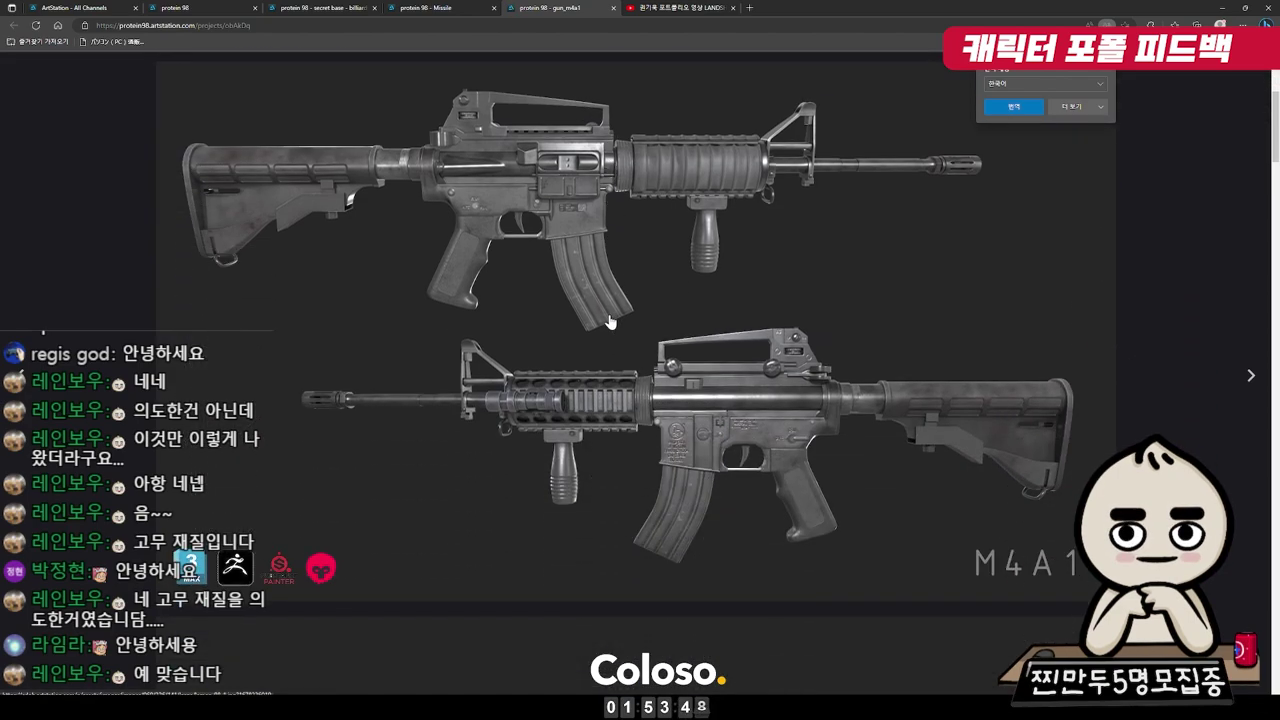
{"action": "scroll", "coordinate": [620, 322], "scroll_direction": "down", "scroll_amount": 8}
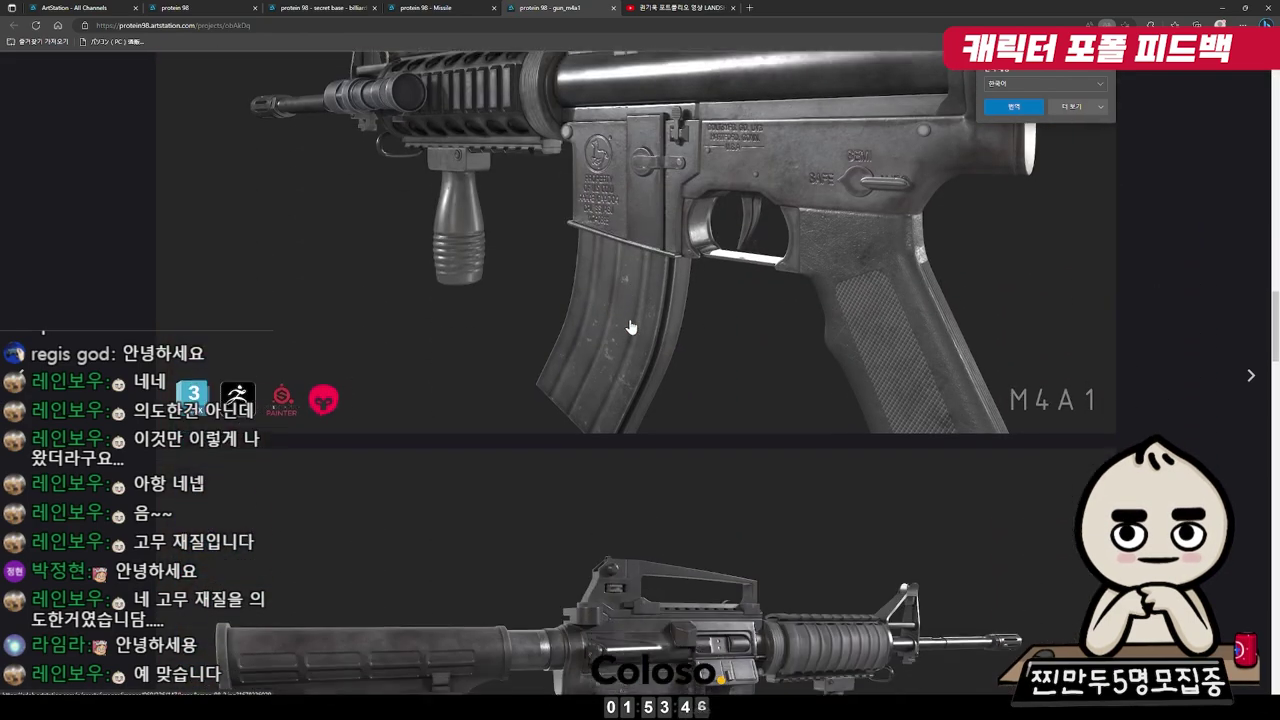
{"action": "scroll", "coordinate": [633, 327], "scroll_direction": "down", "scroll_amount": 3}
{"action": "scroll", "coordinate": [633, 327], "scroll_direction": "down", "scroll_amount": 3}
{"action": "scroll", "coordinate": [630, 324], "scroll_direction": "down", "scroll_amount": 6}
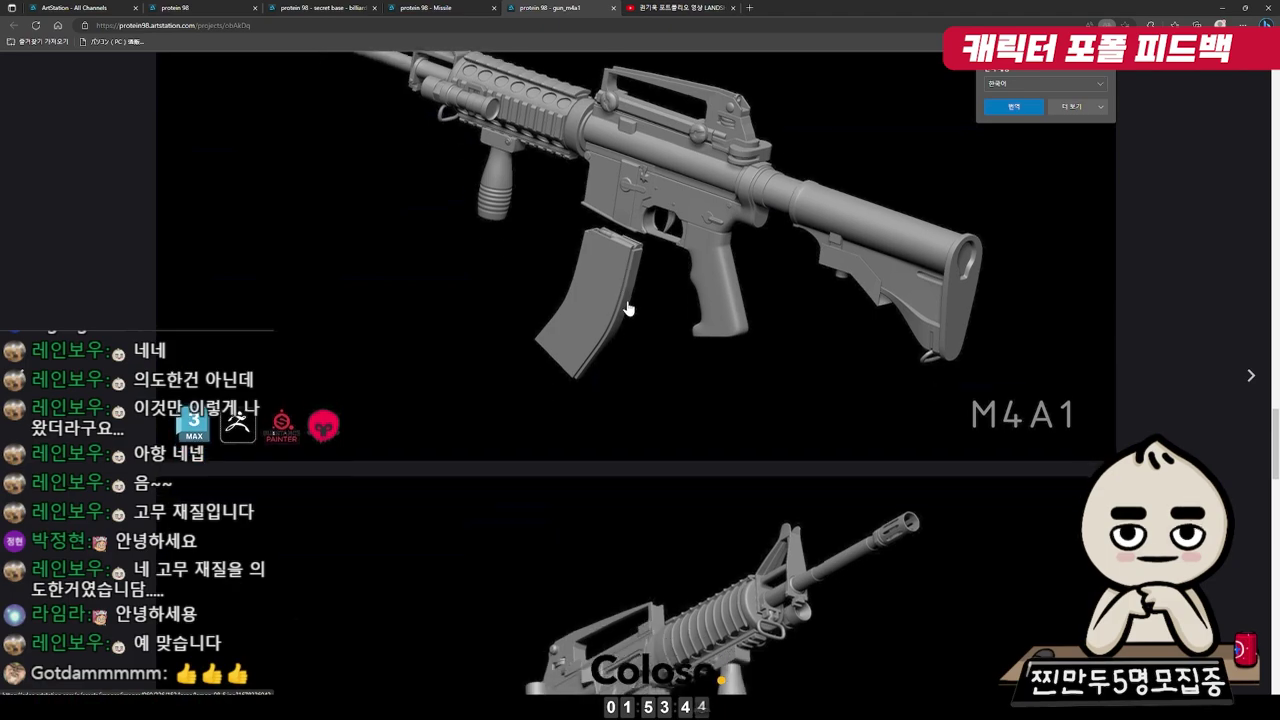
{"action": "scroll", "coordinate": [629, 322], "scroll_direction": "down", "scroll_amount": 3}
{"action": "scroll", "coordinate": [628, 320], "scroll_direction": "down", "scroll_amount": 3}
{"action": "scroll", "coordinate": [630, 322], "scroll_direction": "down", "scroll_amount": 3}
{"action": "scroll", "coordinate": [634, 324], "scroll_direction": "down", "scroll_amount": 3}
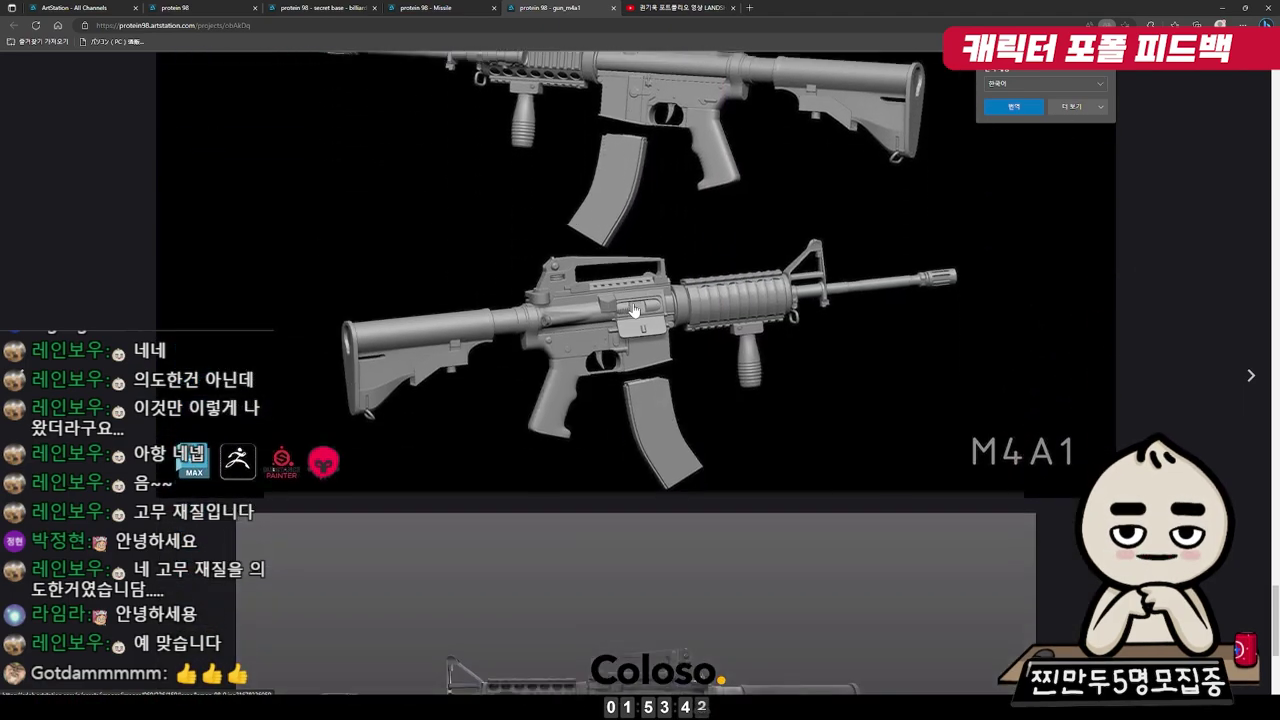
{"action": "scroll", "coordinate": [638, 327], "scroll_direction": "down", "scroll_amount": 3}
{"action": "scroll", "coordinate": [645, 331], "scroll_direction": "down", "scroll_amount": 3}
{"action": "scroll", "coordinate": [649, 337], "scroll_direction": "up", "scroll_amount": 10}
{"action": "scroll", "coordinate": [649, 337], "scroll_direction": "down", "scroll_amount": 2}
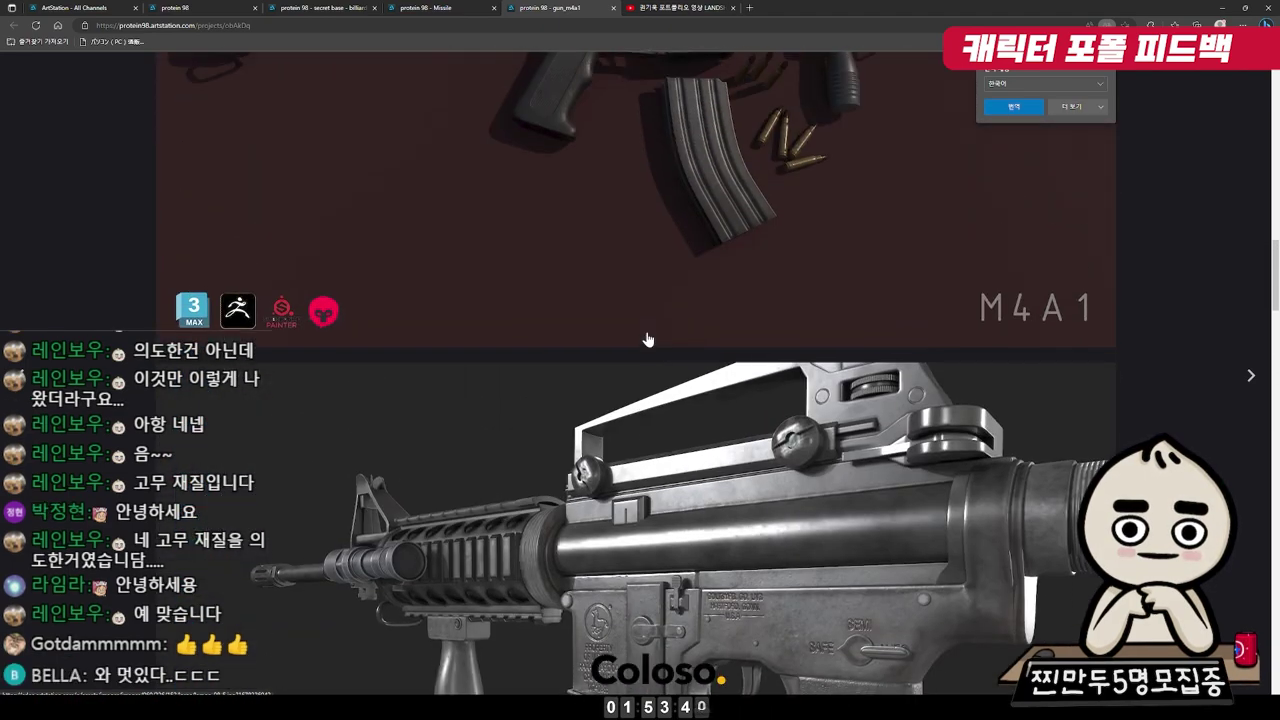
{"action": "scroll", "coordinate": [665, 365], "scroll_direction": "up", "scroll_amount": 10}
{"action": "scroll", "coordinate": [670, 375], "scroll_direction": "up", "scroll_amount": 2}
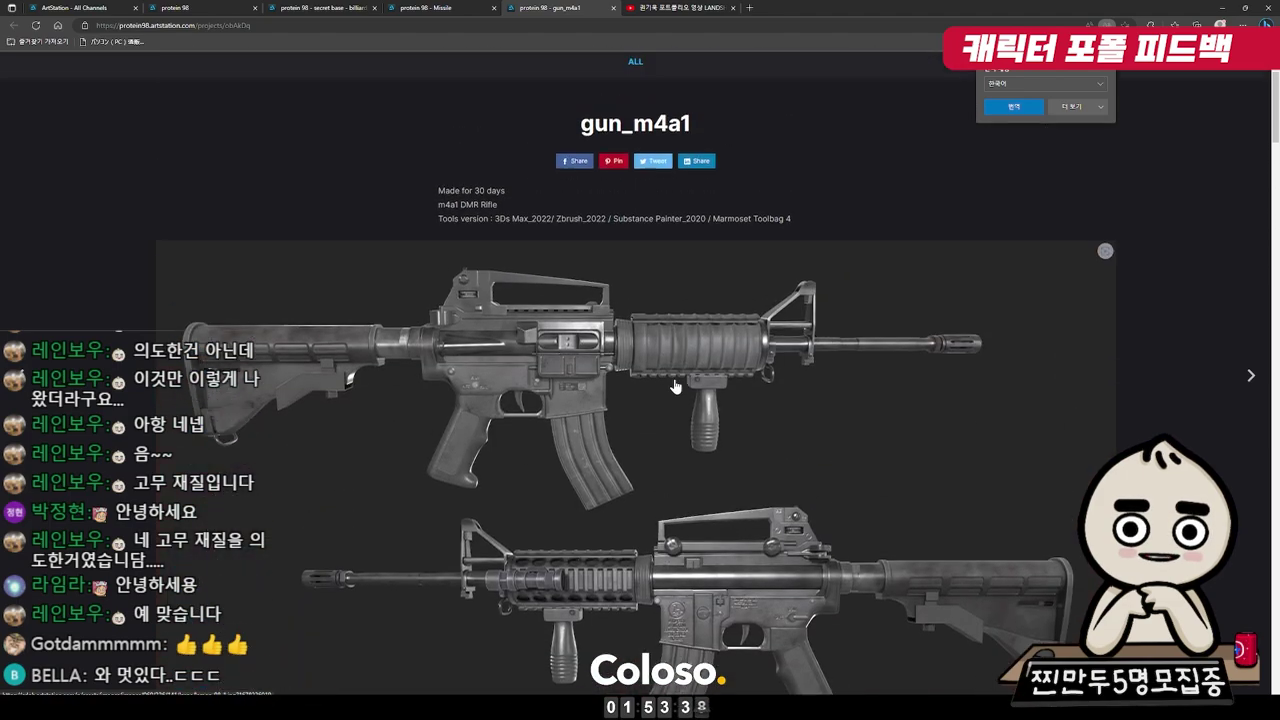
{"action": "scroll", "coordinate": [675, 385], "scroll_direction": "up", "scroll_amount": 3}
{"action": "scroll", "coordinate": [680, 394], "scroll_direction": "down", "scroll_amount": 8}
{"action": "scroll", "coordinate": [680, 394], "scroll_direction": "down", "scroll_amount": 7}
{"action": "scroll", "coordinate": [680, 390], "scroll_direction": "down", "scroll_amount": 5}
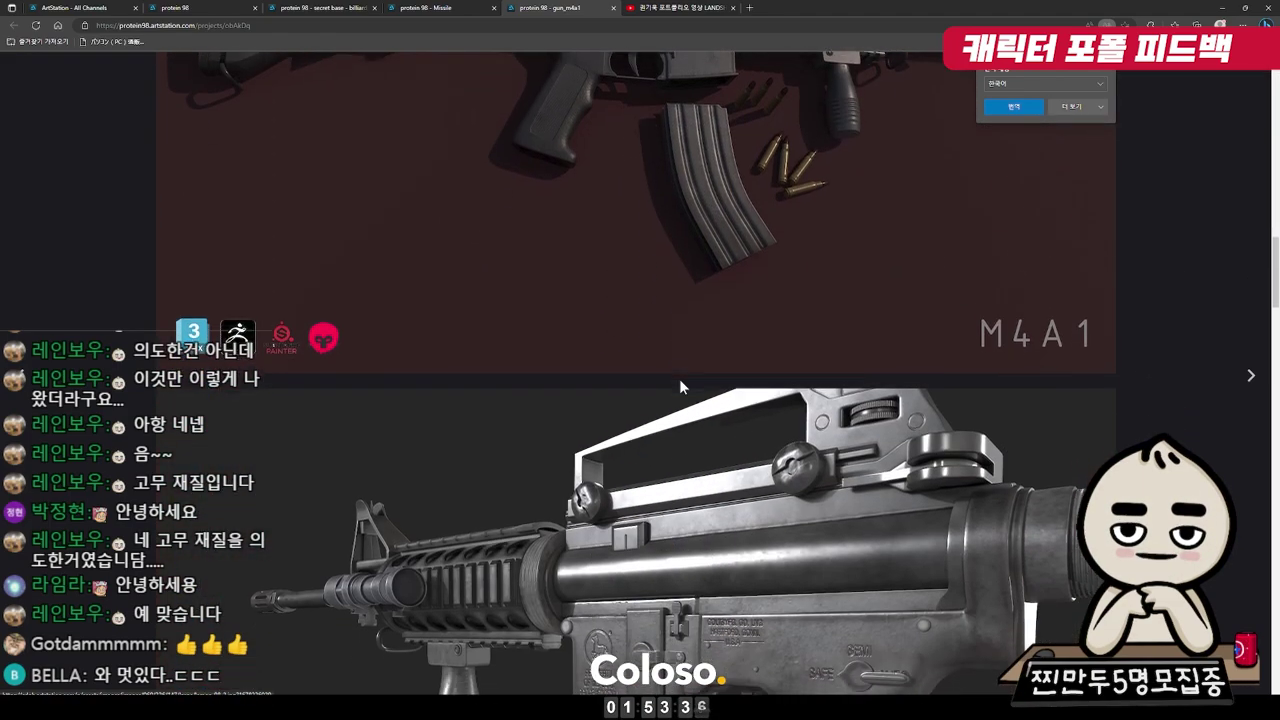
{"action": "scroll", "coordinate": [679, 378], "scroll_direction": "down", "scroll_amount": 5}
{"action": "scroll", "coordinate": [680, 383], "scroll_direction": "up", "scroll_amount": 1}
{"action": "scroll", "coordinate": [680, 383], "scroll_direction": "down", "scroll_amount": 5}
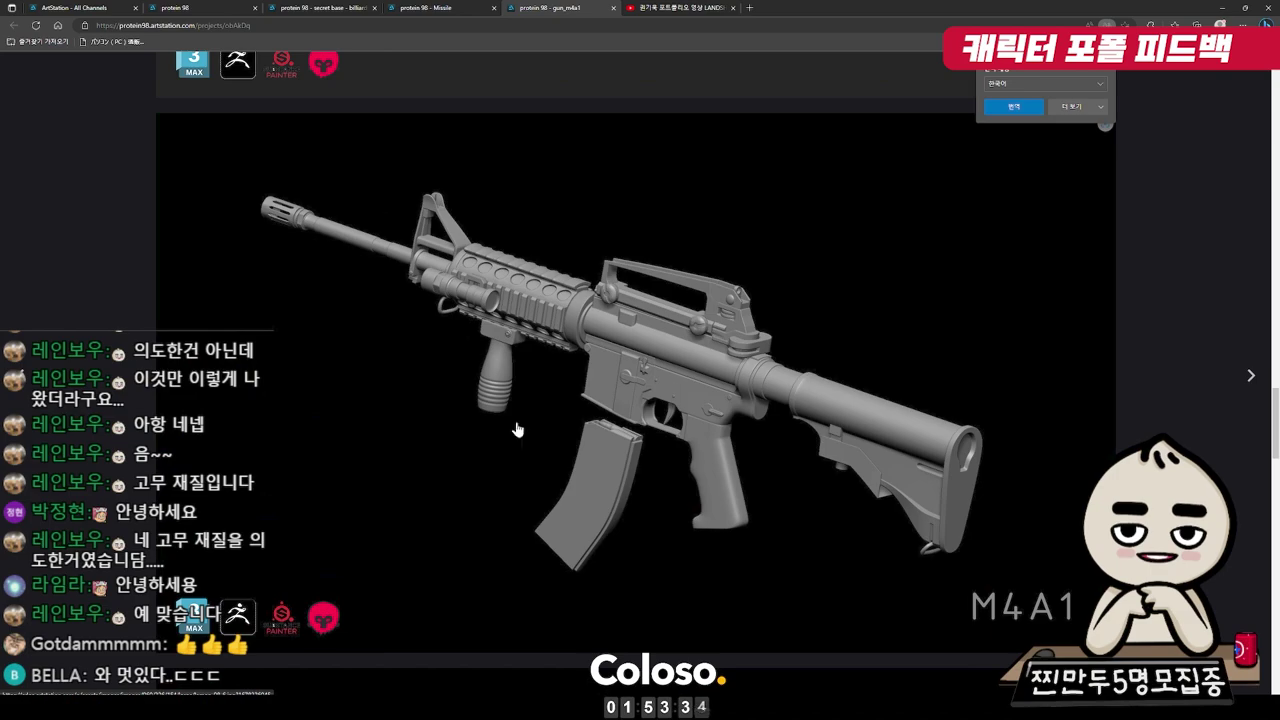
{"action": "scroll", "coordinate": [538, 318], "scroll_direction": "down", "scroll_amount": 2}
{"action": "scroll", "coordinate": [590, 310], "scroll_direction": "down", "scroll_amount": 2}
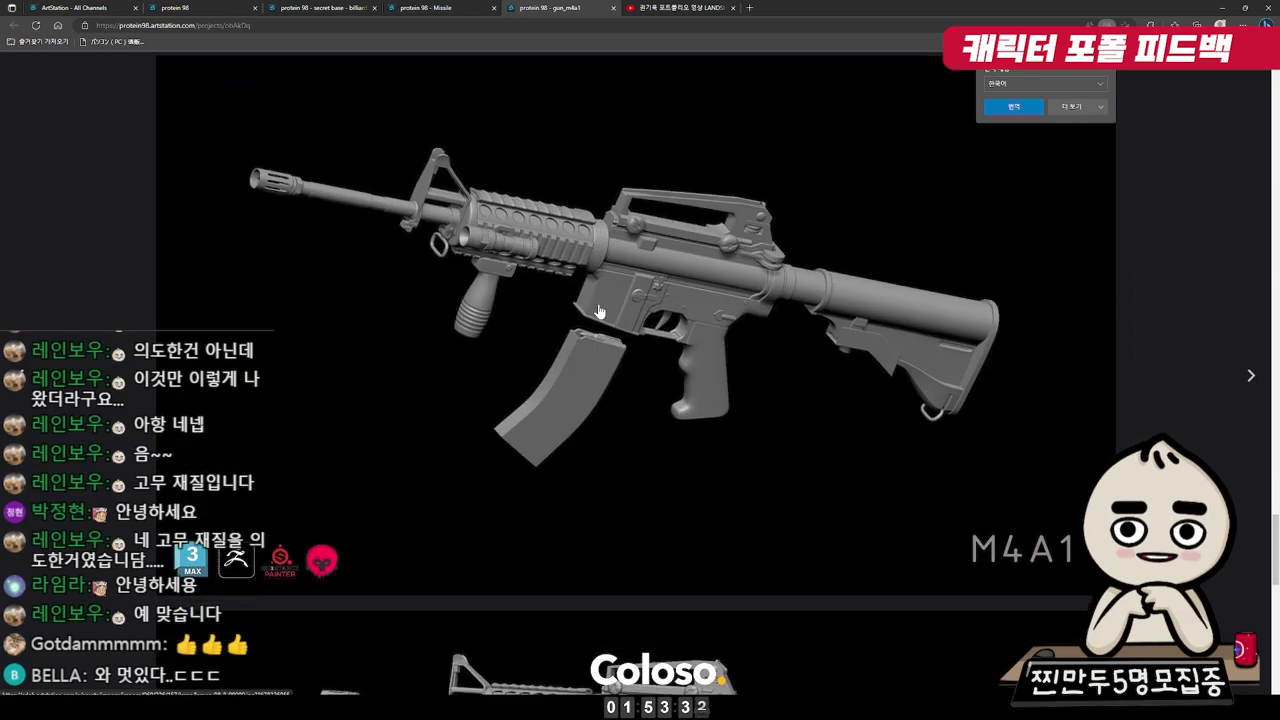
{"action": "scroll", "coordinate": [600, 305], "scroll_direction": "down", "scroll_amount": 3}
{"action": "scroll", "coordinate": [517, 429], "scroll_direction": "down", "scroll_amount": 3}
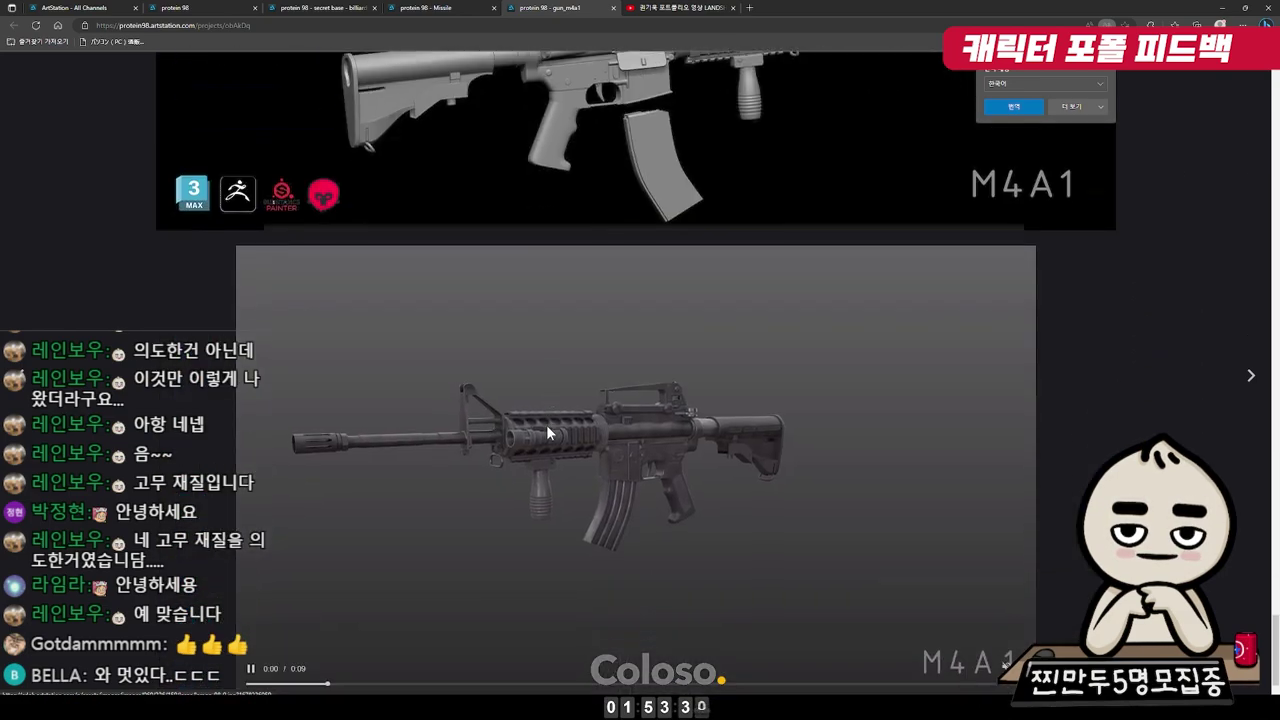
{"action": "scroll", "coordinate": [546, 430], "scroll_direction": "down", "scroll_amount": 5}
{"action": "scroll", "coordinate": [800, 457], "scroll_direction": "down", "scroll_amount": 5}
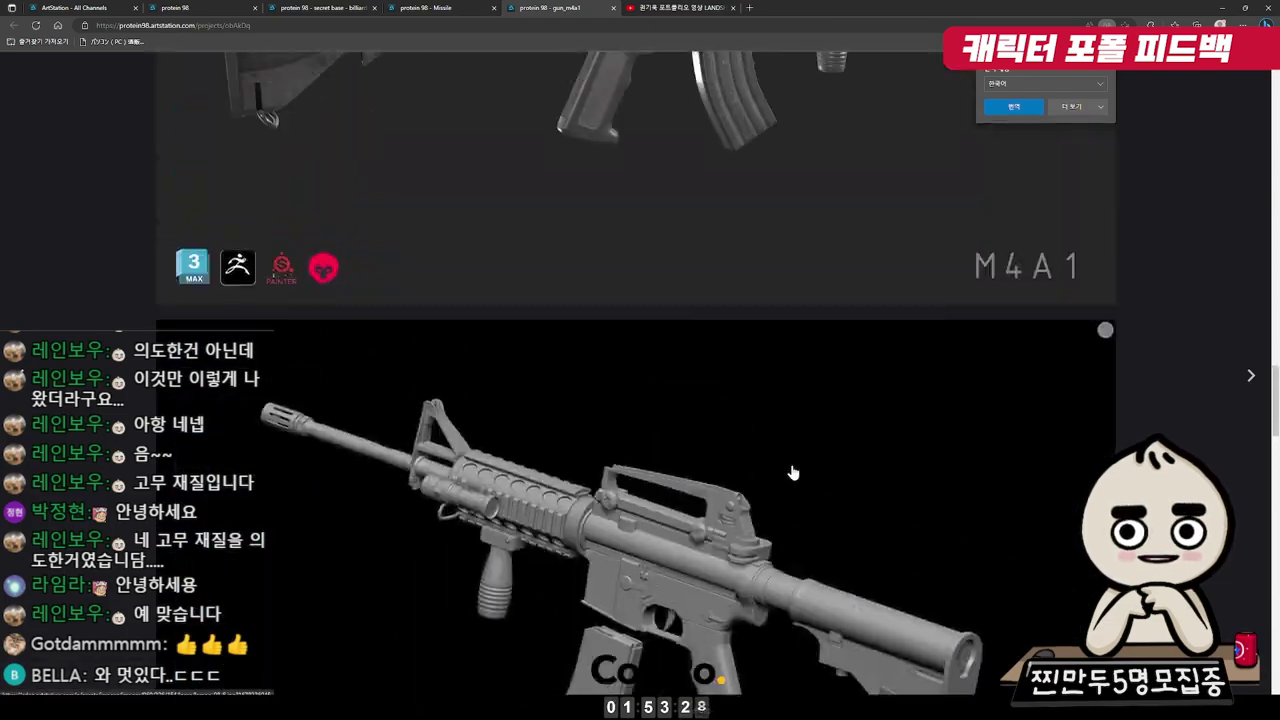
{"action": "scroll", "coordinate": [793, 474], "scroll_direction": "up", "scroll_amount": 15}
{"action": "scroll", "coordinate": [790, 473], "scroll_direction": "up", "scroll_amount": 5}
{"action": "scroll", "coordinate": [786, 472], "scroll_direction": "down", "scroll_amount": 5}
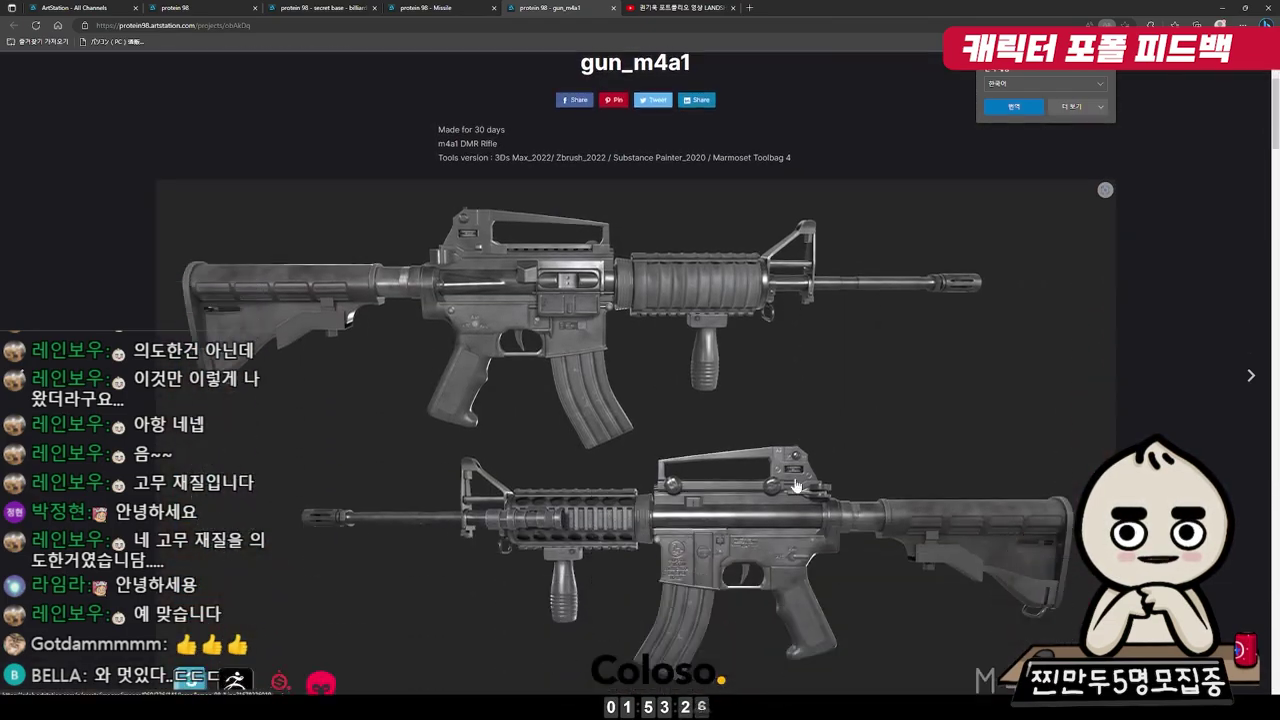
{"action": "scroll", "coordinate": [783, 471], "scroll_direction": "down", "scroll_amount": 10}
{"action": "scroll", "coordinate": [783, 468], "scroll_direction": "down", "scroll_amount": 3}
{"action": "scroll", "coordinate": [779, 460], "scroll_direction": "down", "scroll_amount": 3}
{"action": "scroll", "coordinate": [780, 458], "scroll_direction": "down", "scroll_amount": 2}
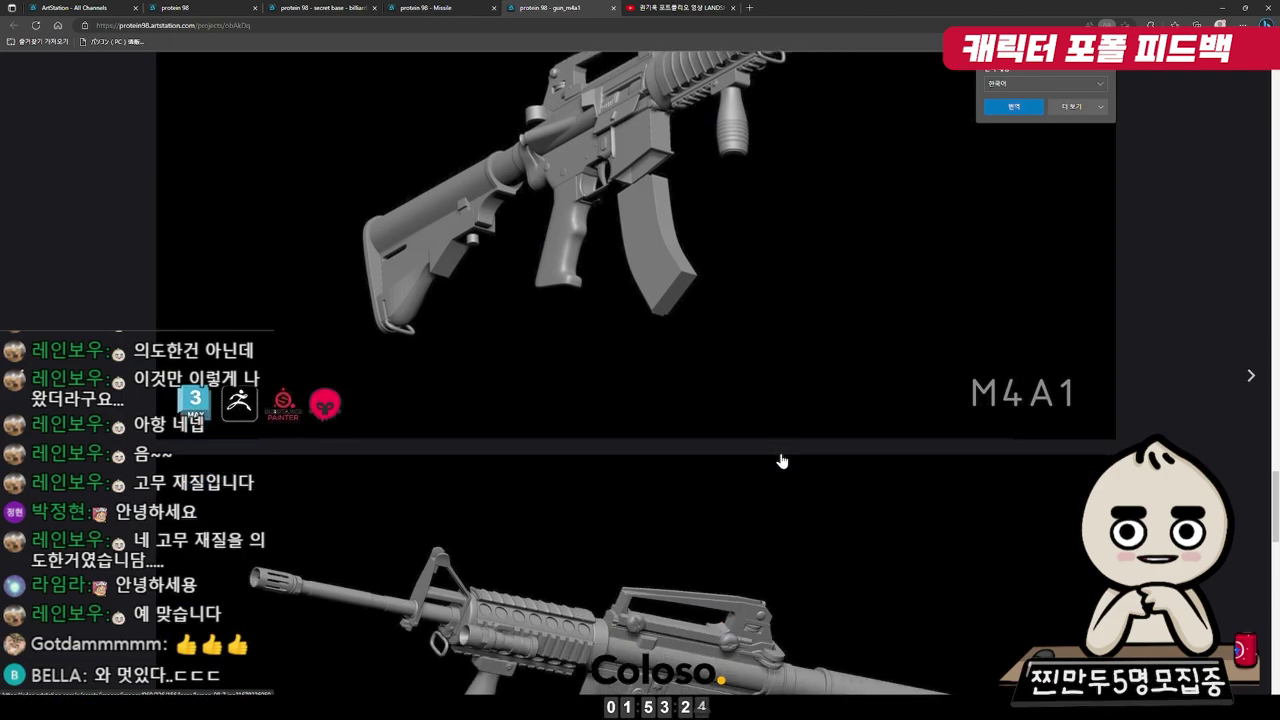
{"action": "scroll", "coordinate": [781, 456], "scroll_direction": "down", "scroll_amount": 1}
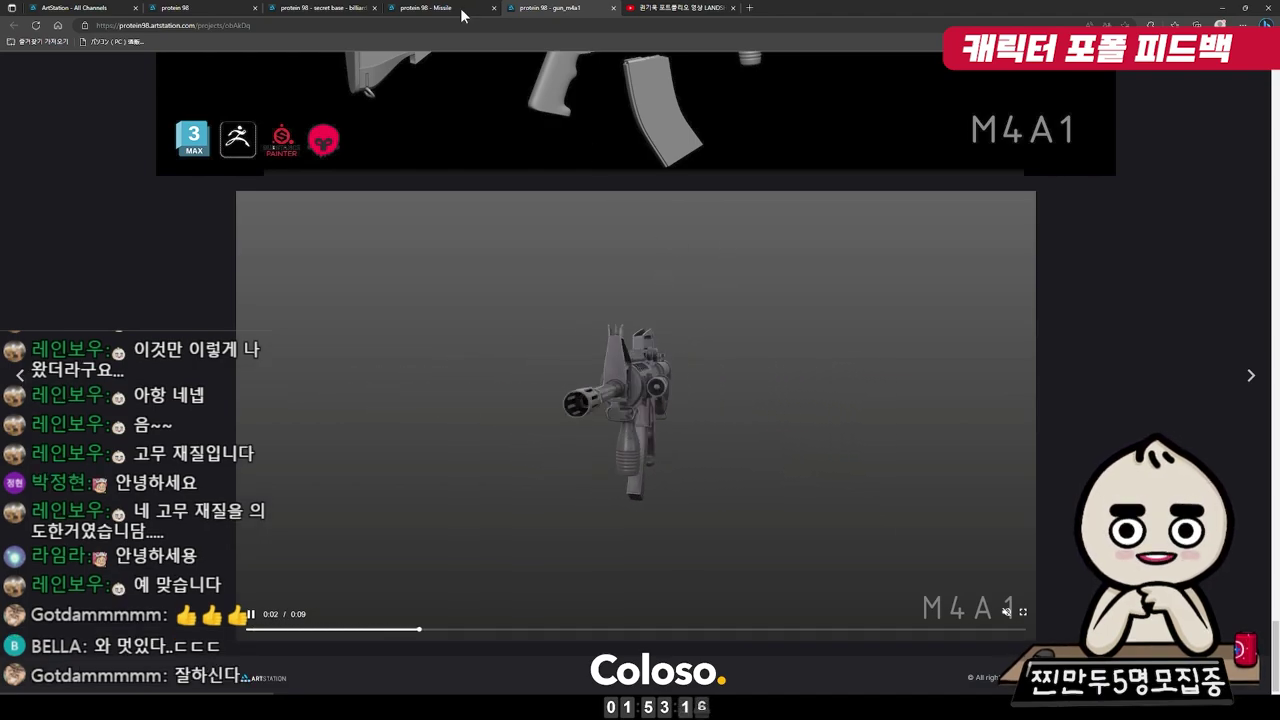
{"action": "left_click", "coordinate": [237, 7]}
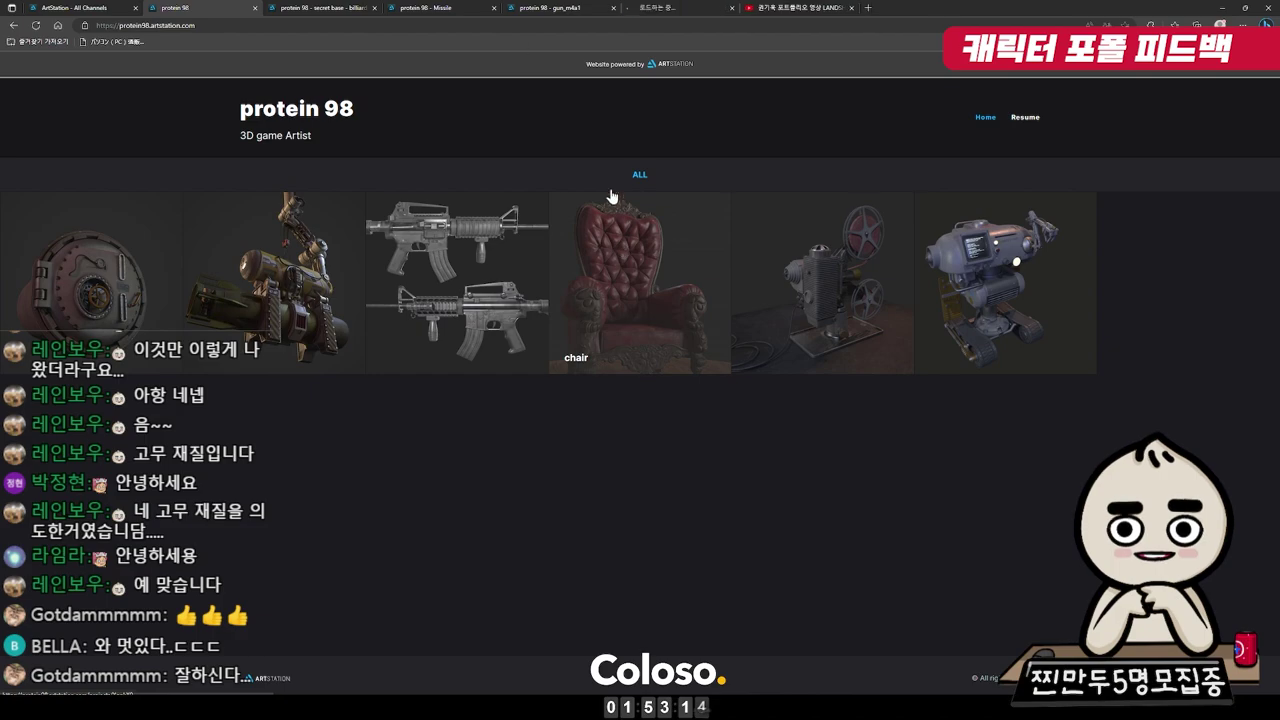
{"action": "left_click", "coordinate": [627, 7]}
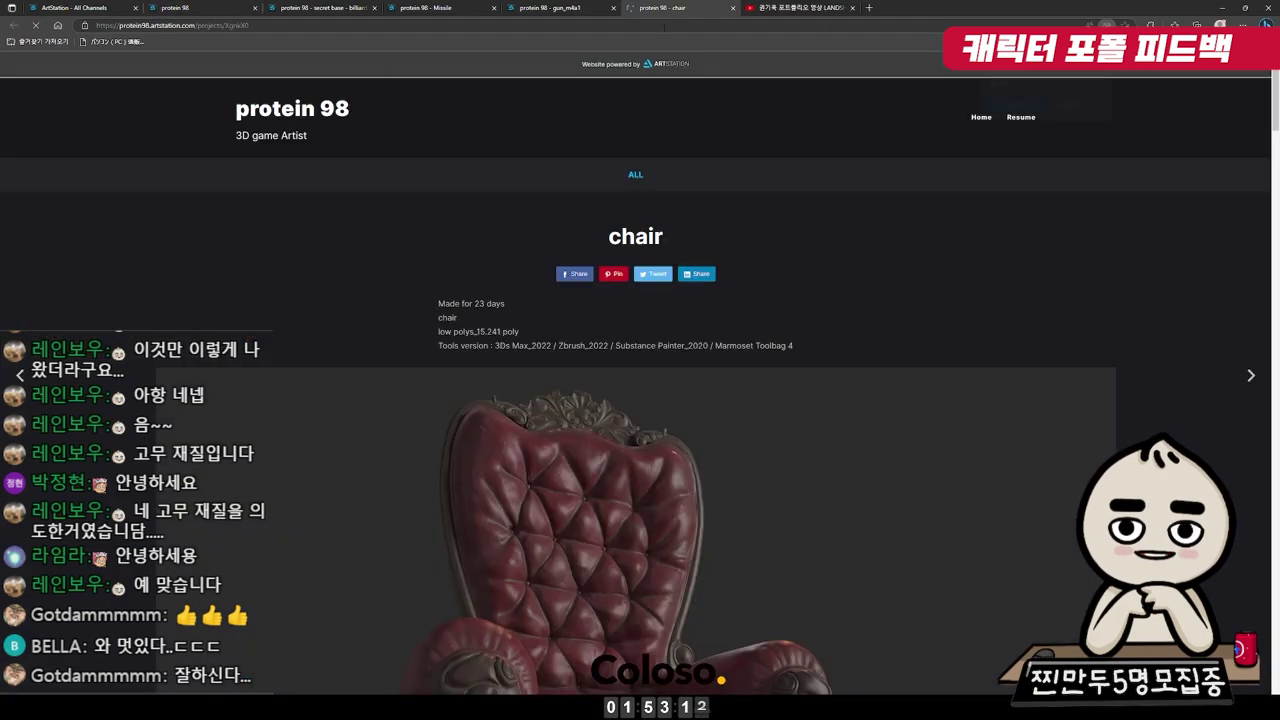
{"action": "scroll", "coordinate": [630, 356], "scroll_direction": "down", "scroll_amount": 5}
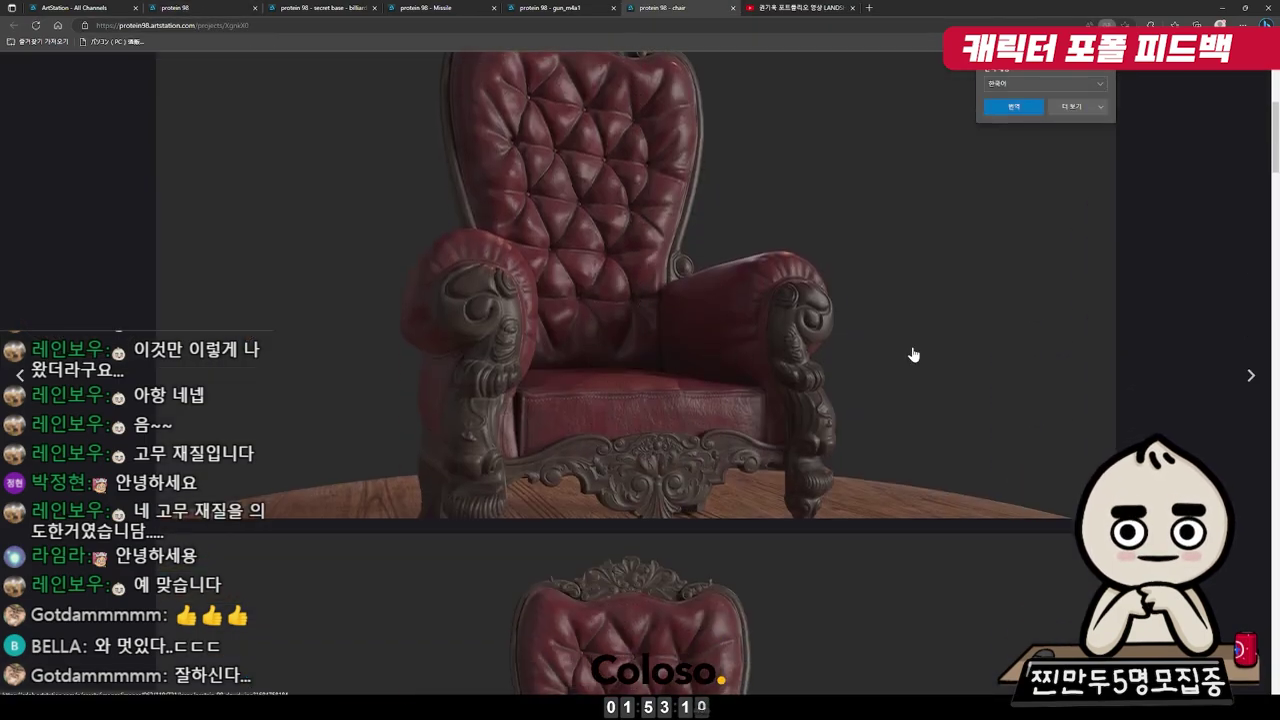
{"action": "scroll", "coordinate": [913, 355], "scroll_direction": "up", "scroll_amount": 5}
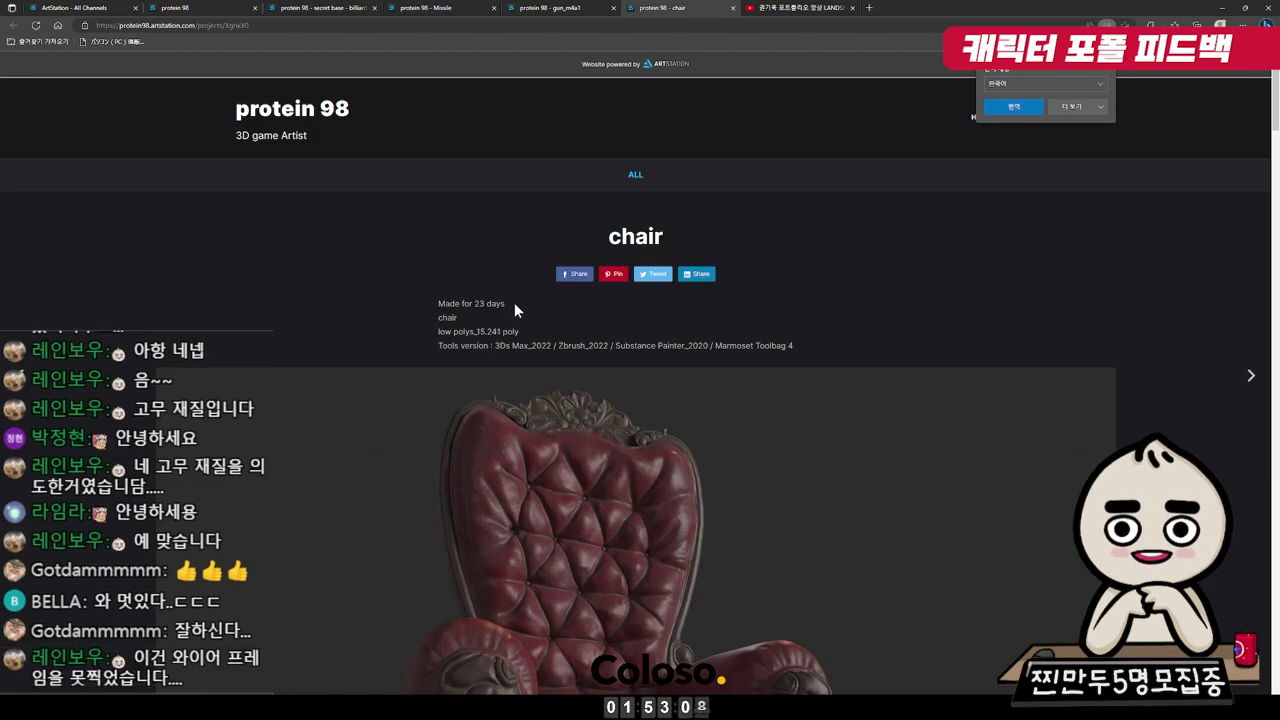
{"action": "left_click_drag", "start_coordinate": [513, 302], "coordinate": [474, 304]}
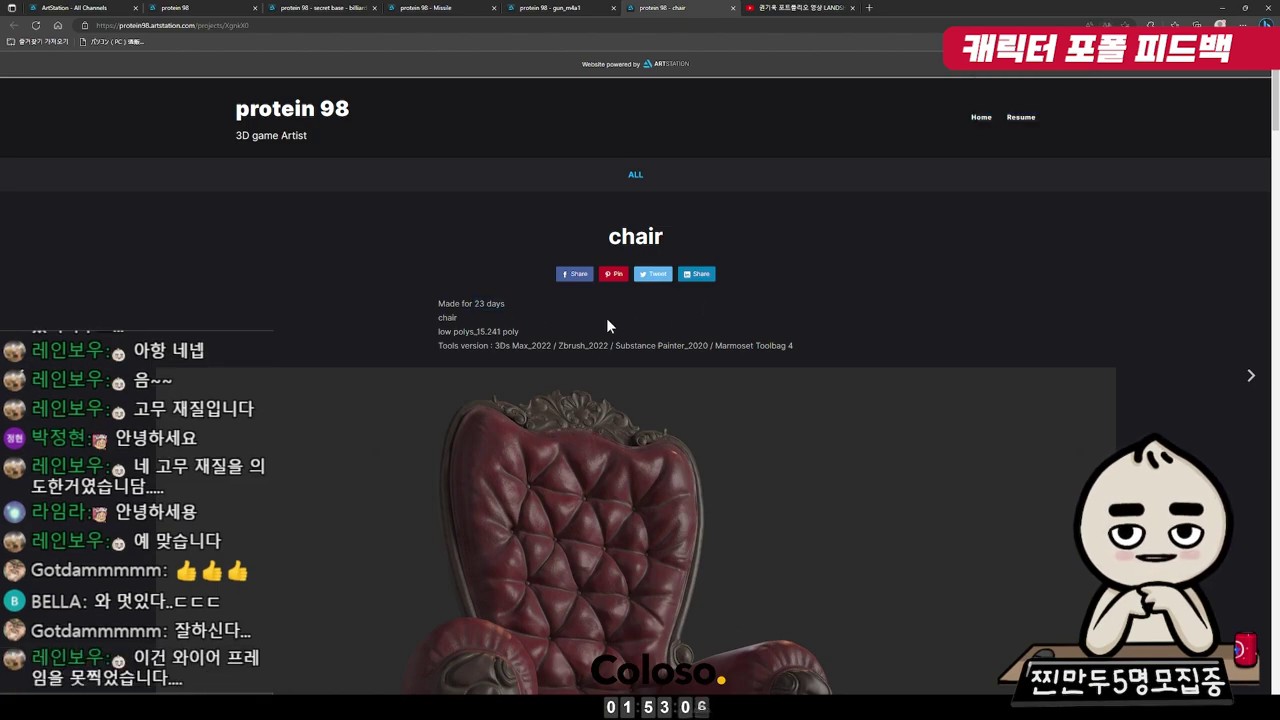
{"action": "scroll", "coordinate": [606, 323], "scroll_direction": "down", "scroll_amount": 4}
{"action": "scroll", "coordinate": [620, 341], "scroll_direction": "down", "scroll_amount": 2}
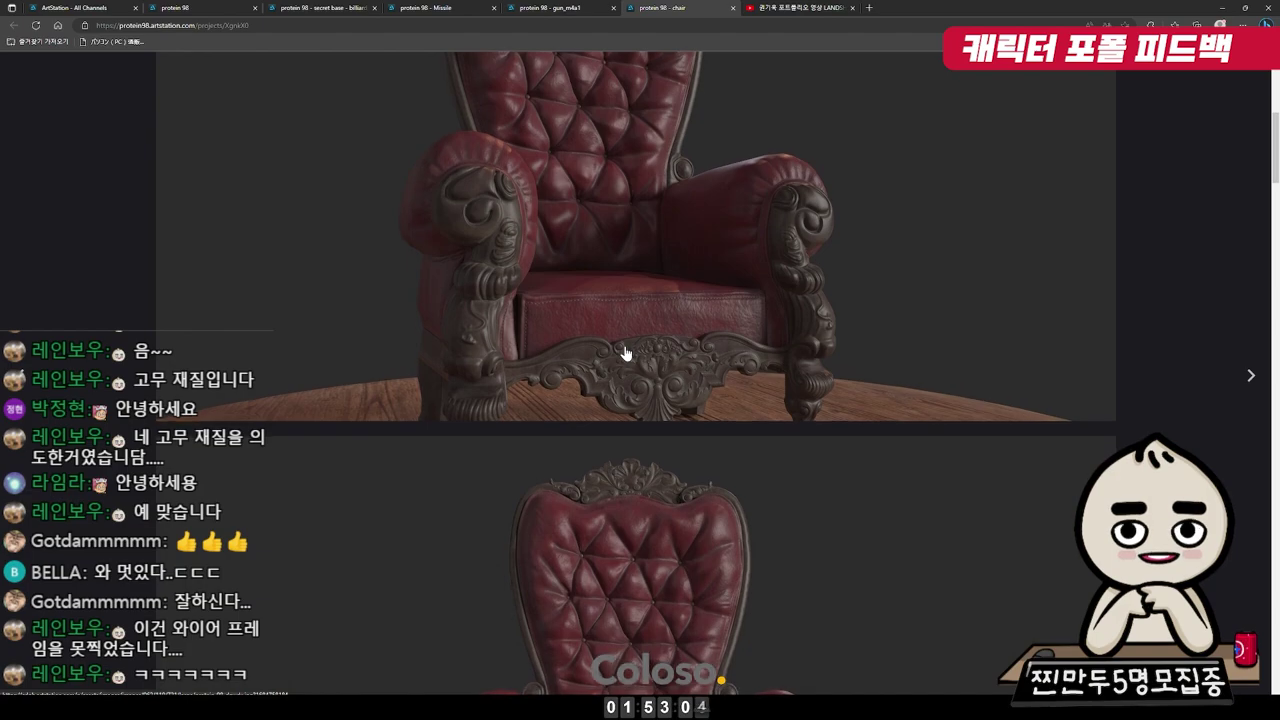
{"action": "scroll", "coordinate": [620, 341], "scroll_direction": "up", "scroll_amount": 2}
{"action": "scroll", "coordinate": [624, 327], "scroll_direction": "down", "scroll_amount": 5}
{"action": "scroll", "coordinate": [624, 327], "scroll_direction": "down", "scroll_amount": 1}
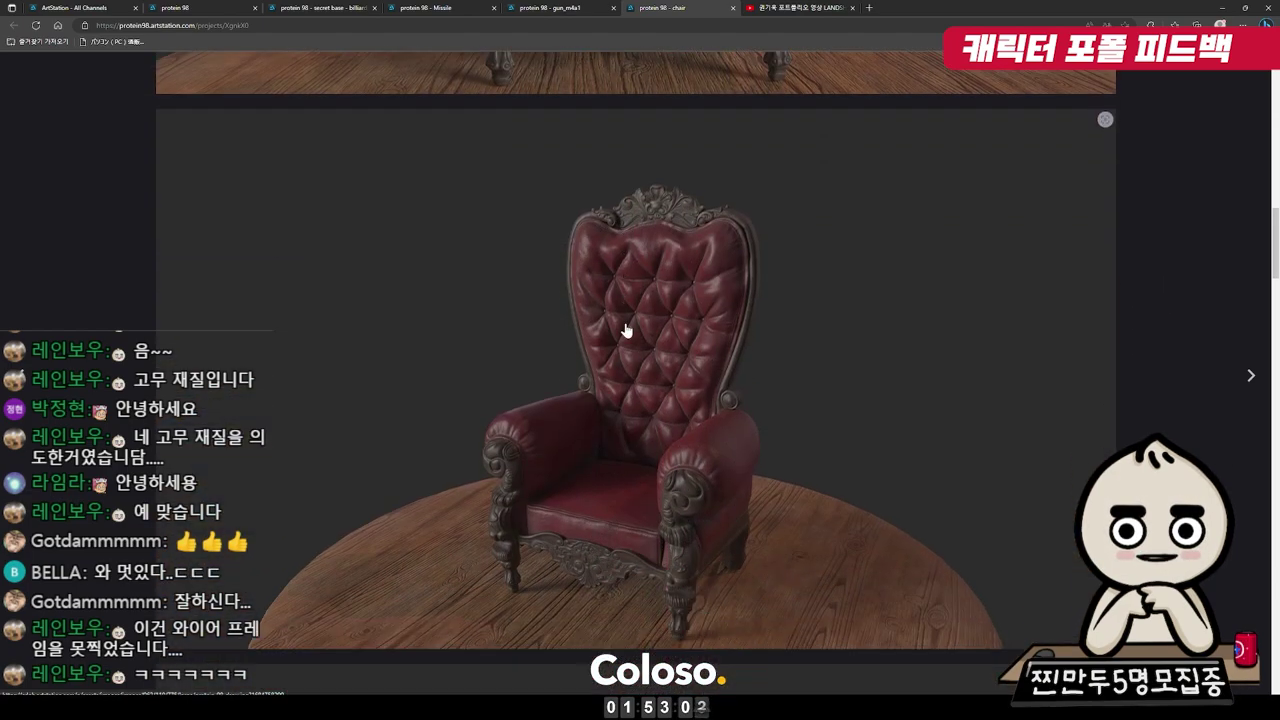
{"action": "scroll", "coordinate": [630, 327], "scroll_direction": "down", "scroll_amount": 2}
{"action": "scroll", "coordinate": [640, 327], "scroll_direction": "down", "scroll_amount": 4}
{"action": "scroll", "coordinate": [650, 325], "scroll_direction": "down", "scroll_amount": 4}
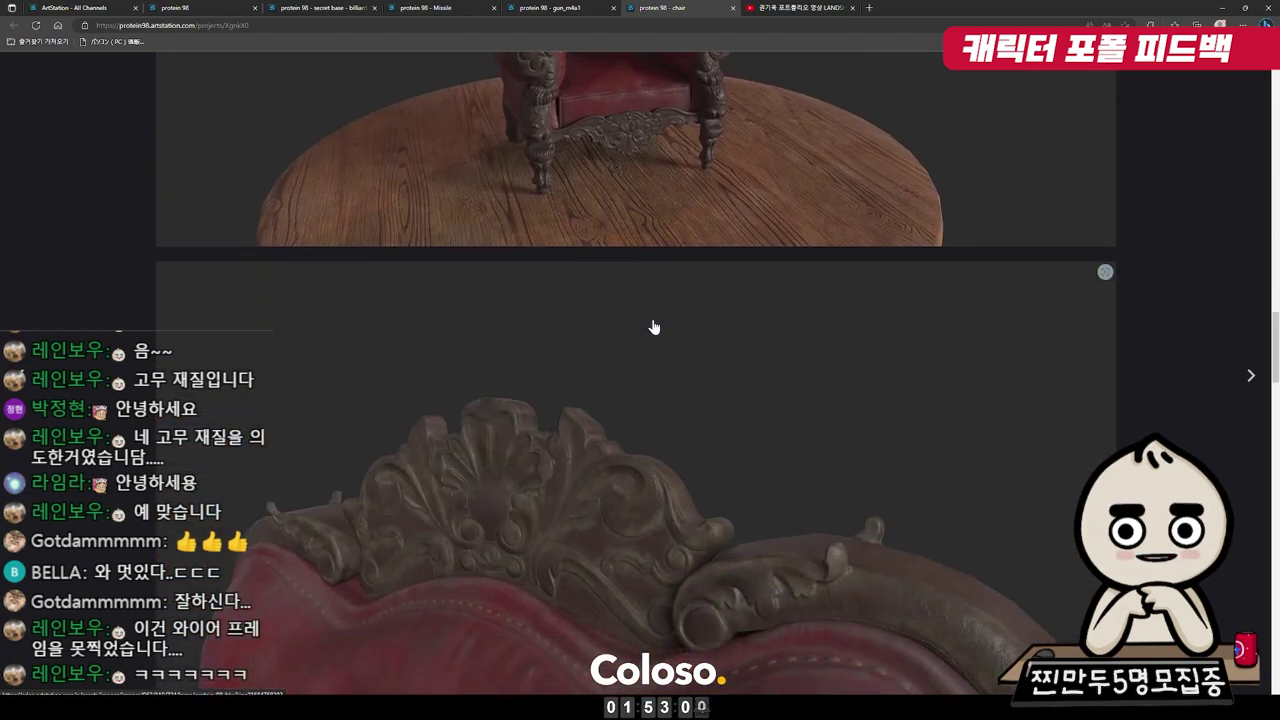
{"action": "scroll", "coordinate": [654, 323], "scroll_direction": "down", "scroll_amount": 4}
{"action": "scroll", "coordinate": [799, 296], "scroll_direction": "up", "scroll_amount": 1}
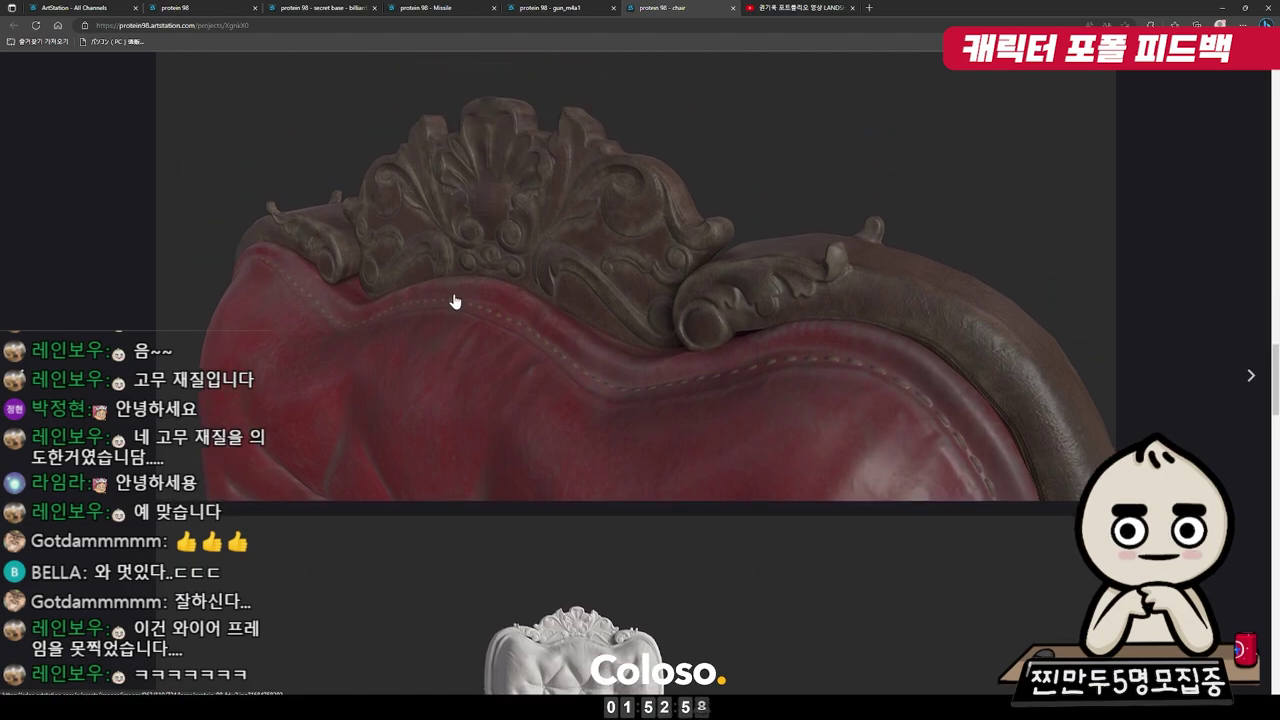
{"action": "scroll", "coordinate": [702, 240], "scroll_direction": "down", "scroll_amount": 3}
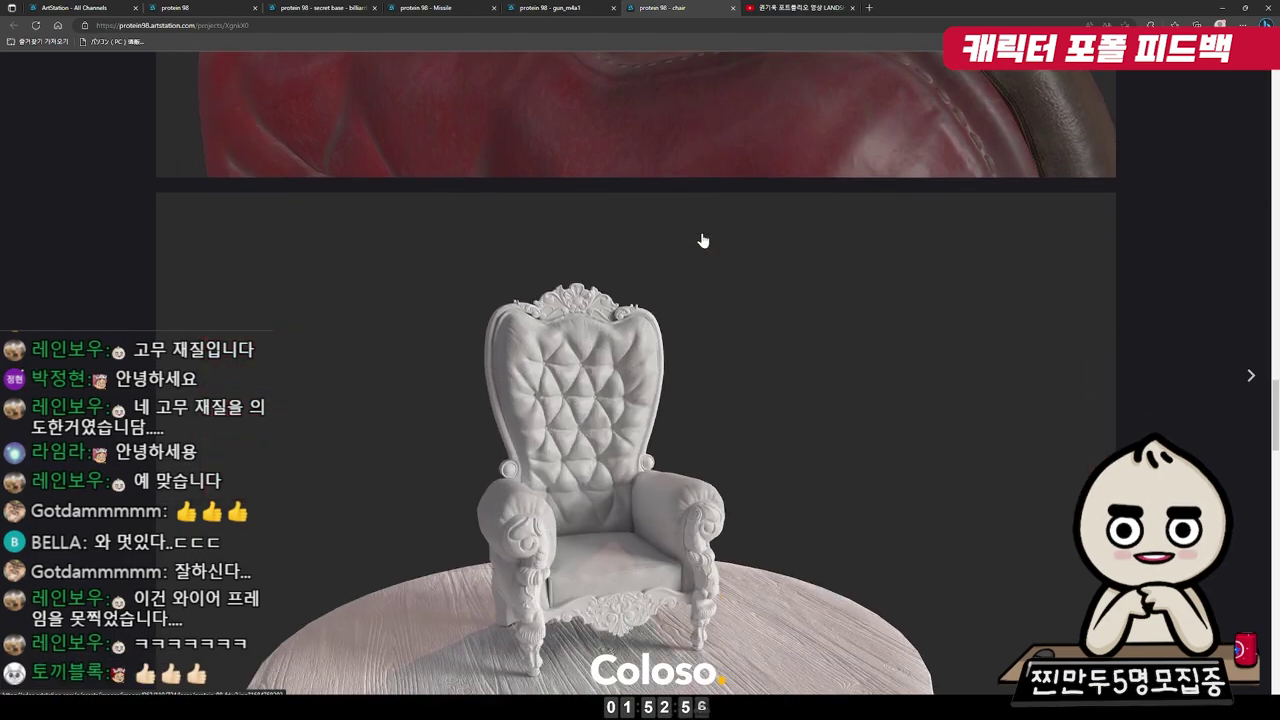
{"action": "scroll", "coordinate": [731, 227], "scroll_direction": "down", "scroll_amount": 4}
{"action": "scroll", "coordinate": [735, 230], "scroll_direction": "down", "scroll_amount": 4}
{"action": "scroll", "coordinate": [735, 230], "scroll_direction": "down", "scroll_amount": 5}
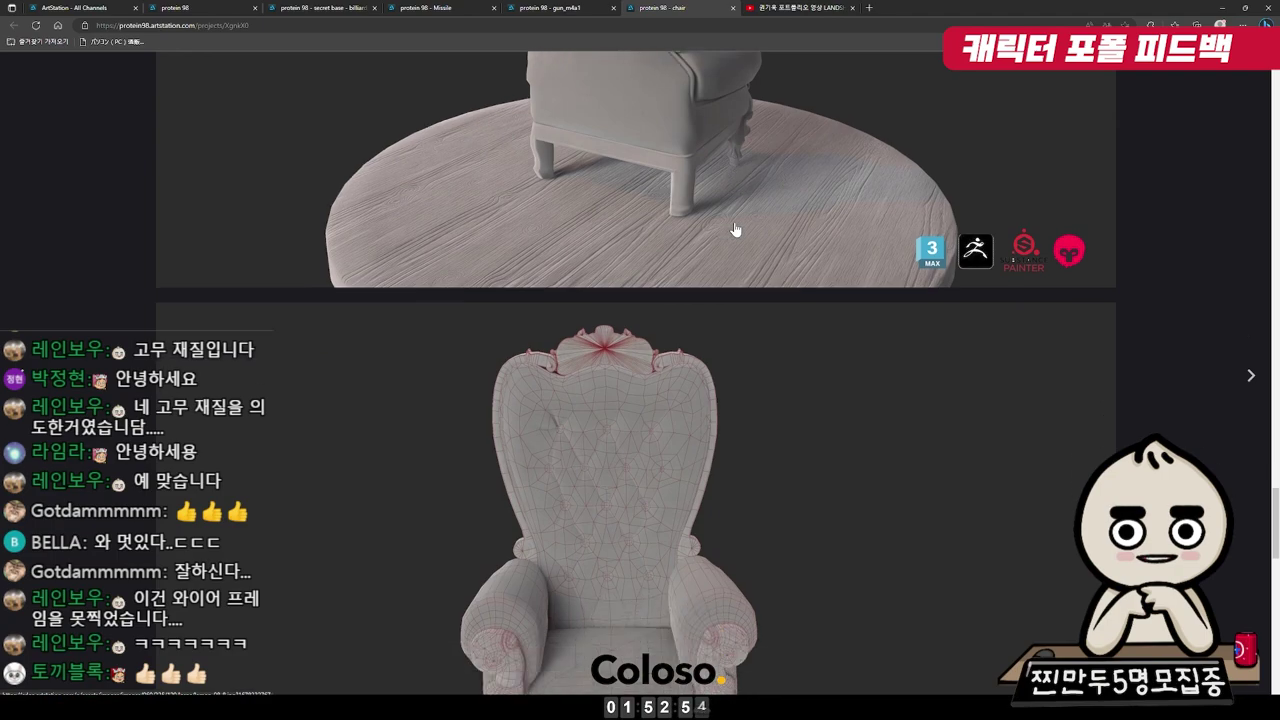
{"action": "scroll", "coordinate": [735, 230], "scroll_direction": "down", "scroll_amount": 3}
{"action": "scroll", "coordinate": [735, 230], "scroll_direction": "down", "scroll_amount": 4}
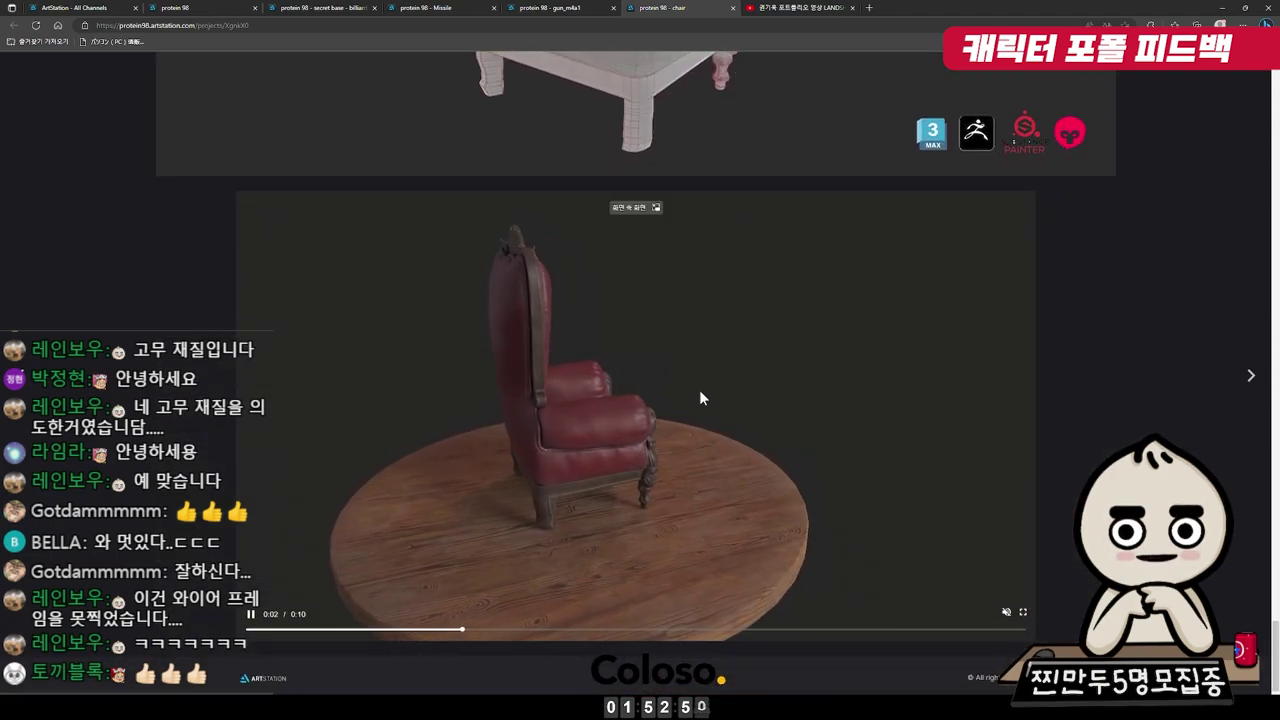
{"action": "scroll", "coordinate": [680, 414], "scroll_direction": "up", "scroll_amount": 2}
{"action": "scroll", "coordinate": [680, 409], "scroll_direction": "down", "scroll_amount": 3}
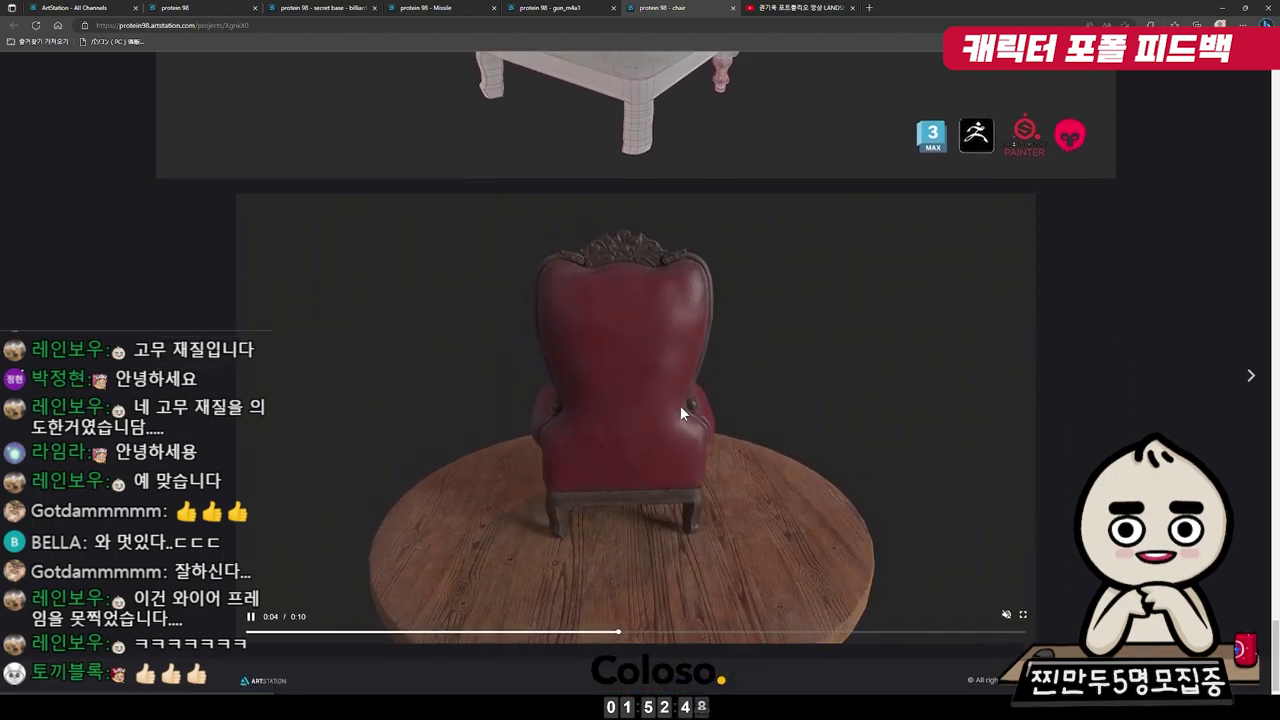
{"action": "scroll", "coordinate": [680, 405], "scroll_direction": "up", "scroll_amount": 7}
{"action": "scroll", "coordinate": [680, 412], "scroll_direction": "down", "scroll_amount": 3}
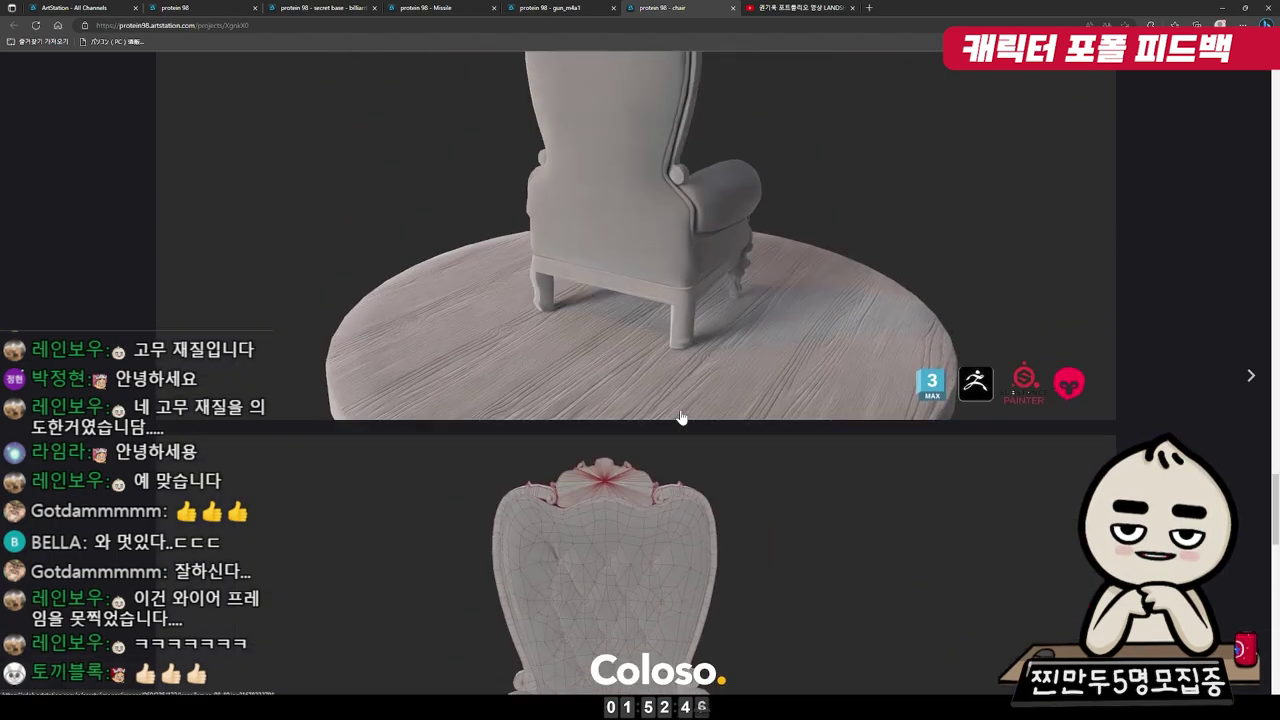
{"action": "scroll", "coordinate": [680, 425], "scroll_direction": "down", "scroll_amount": 5}
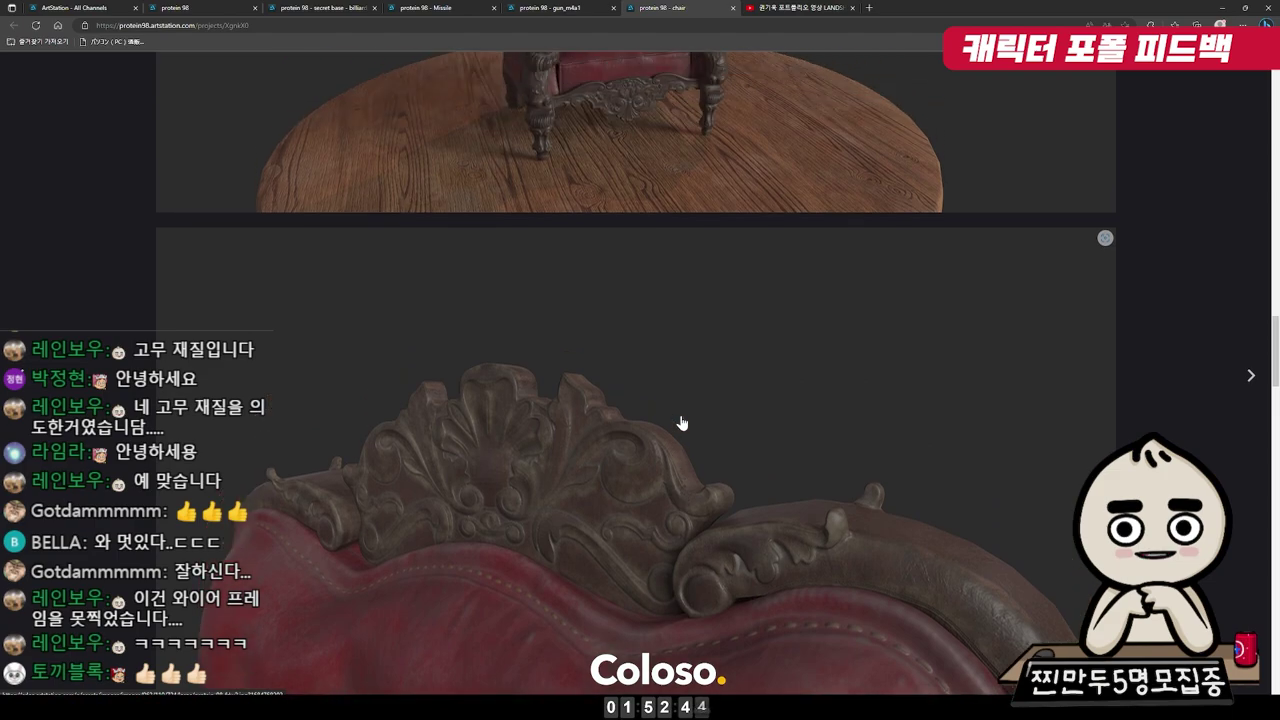
{"action": "scroll", "coordinate": [680, 423], "scroll_direction": "down", "scroll_amount": 1}
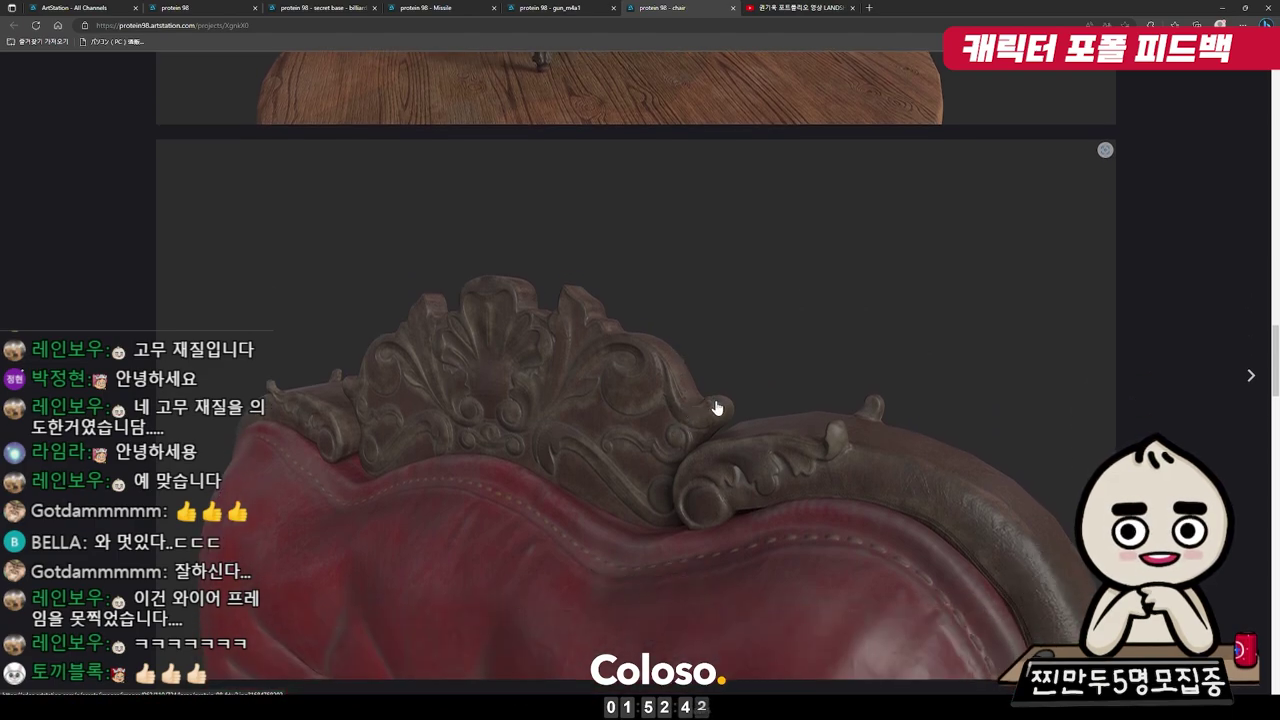
{"action": "scroll", "coordinate": [716, 408], "scroll_direction": "down", "scroll_amount": 2}
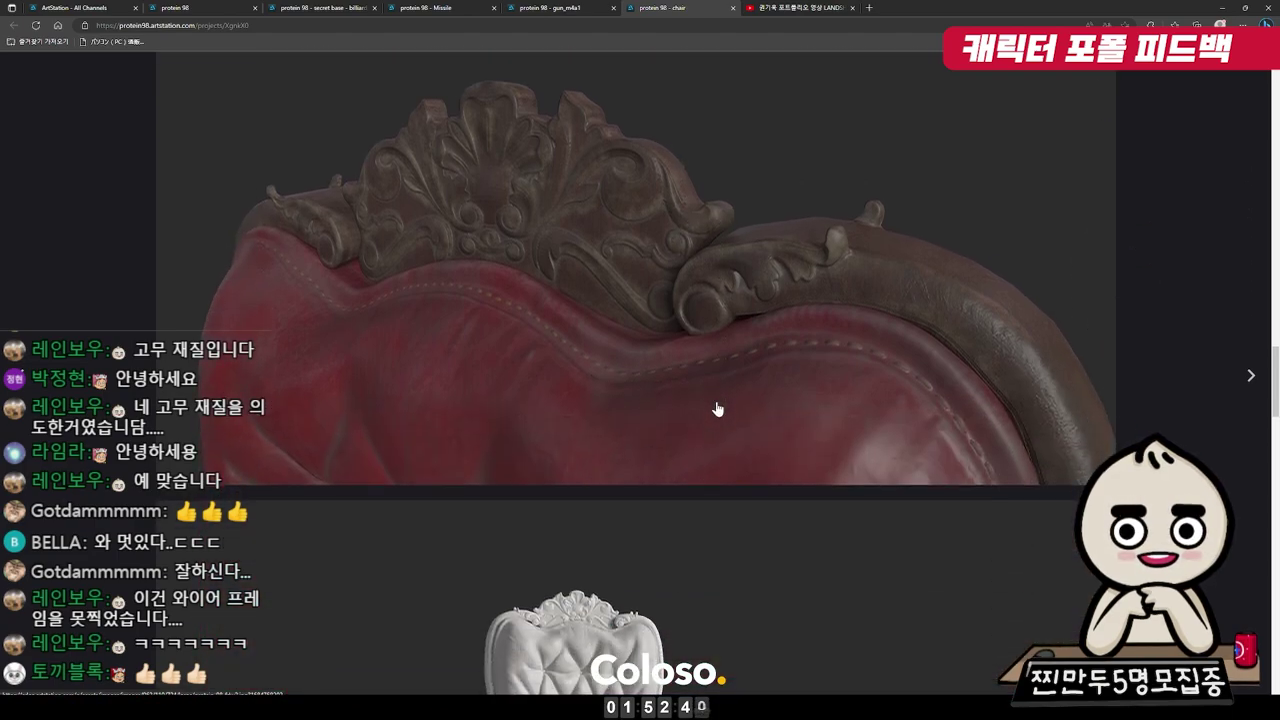
{"action": "scroll", "coordinate": [731, 410], "scroll_direction": "up", "scroll_amount": 1}
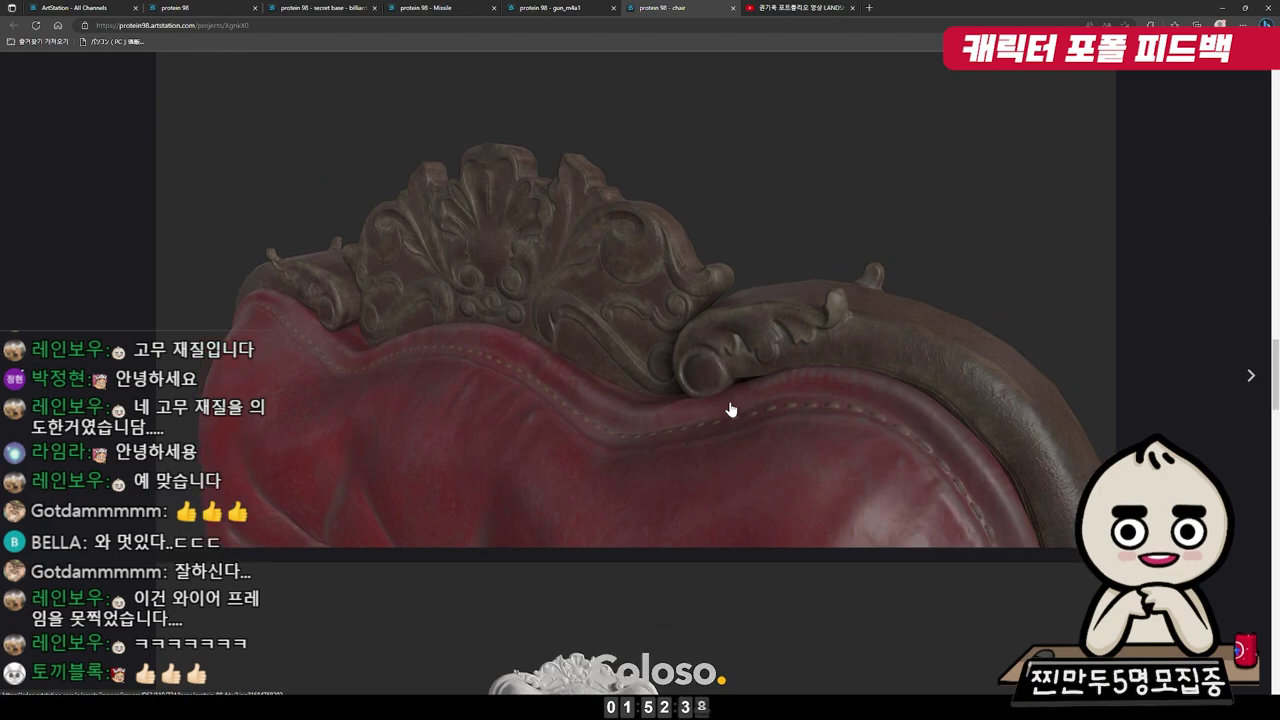
{"action": "scroll", "coordinate": [731, 410], "scroll_direction": "up", "scroll_amount": 5}
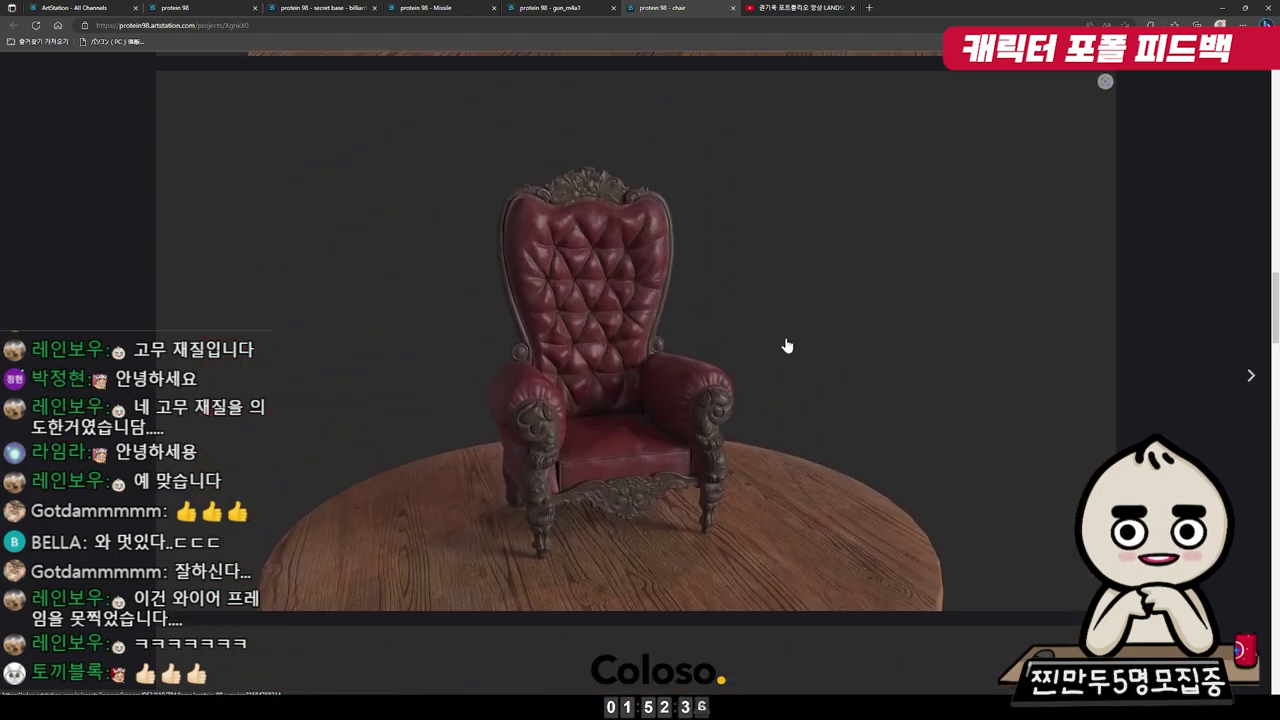
{"action": "scroll", "coordinate": [784, 347], "scroll_direction": "down", "scroll_amount": 3}
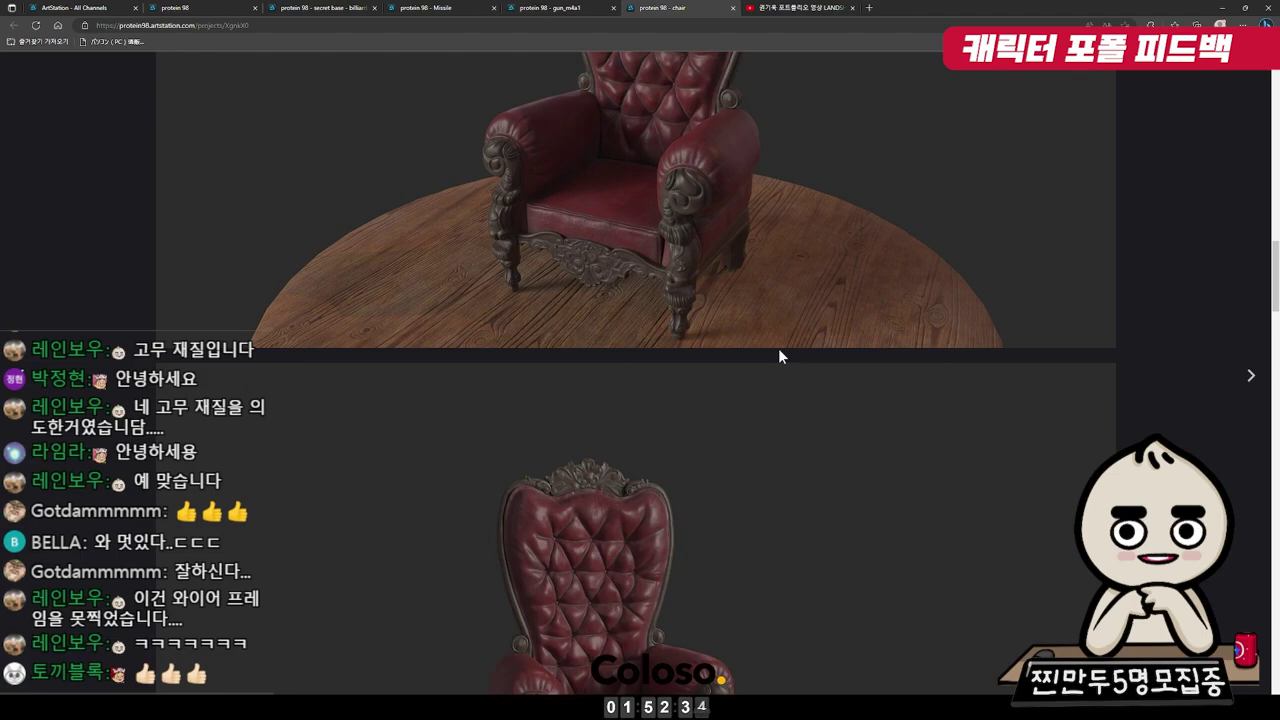
{"action": "scroll", "coordinate": [780, 355], "scroll_direction": "down", "scroll_amount": 3}
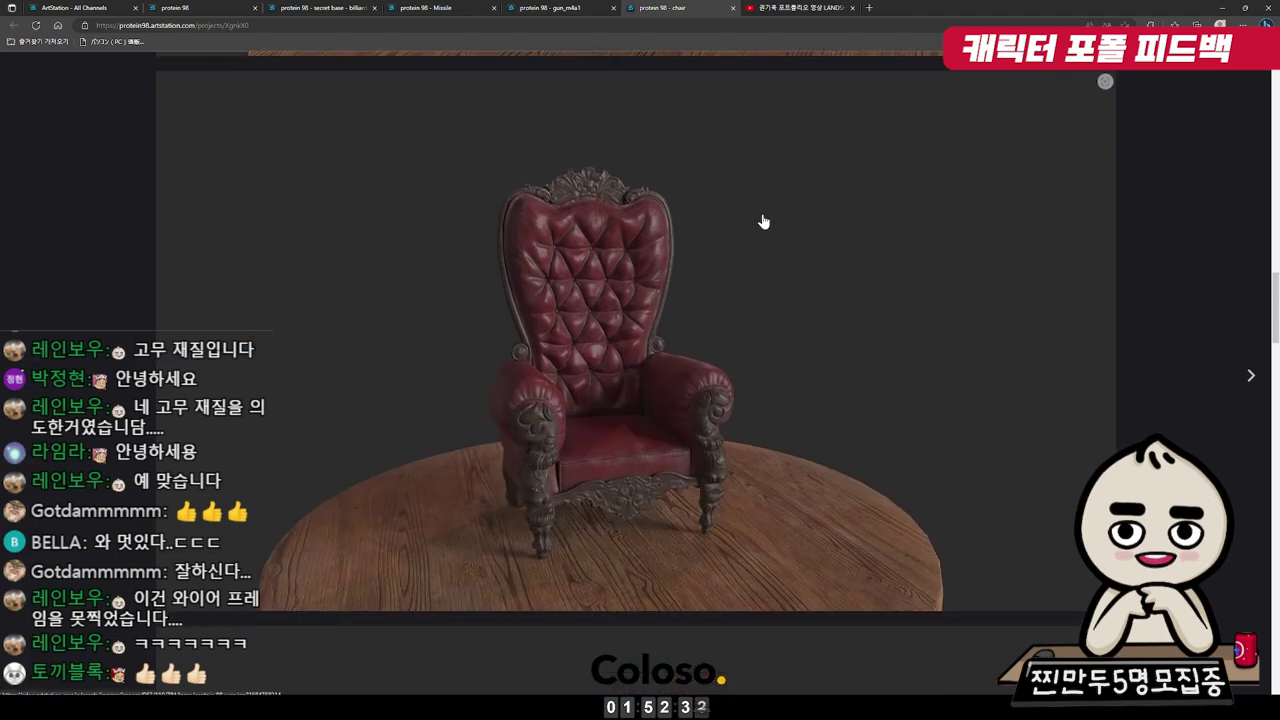
{"action": "scroll", "coordinate": [790, 230], "scroll_direction": "down", "scroll_amount": 2}
{"action": "scroll", "coordinate": [800, 265], "scroll_direction": "down", "scroll_amount": 2}
{"action": "scroll", "coordinate": [805, 278], "scroll_direction": "down", "scroll_amount": 3}
{"action": "scroll", "coordinate": [803, 287], "scroll_direction": "up", "scroll_amount": 1}
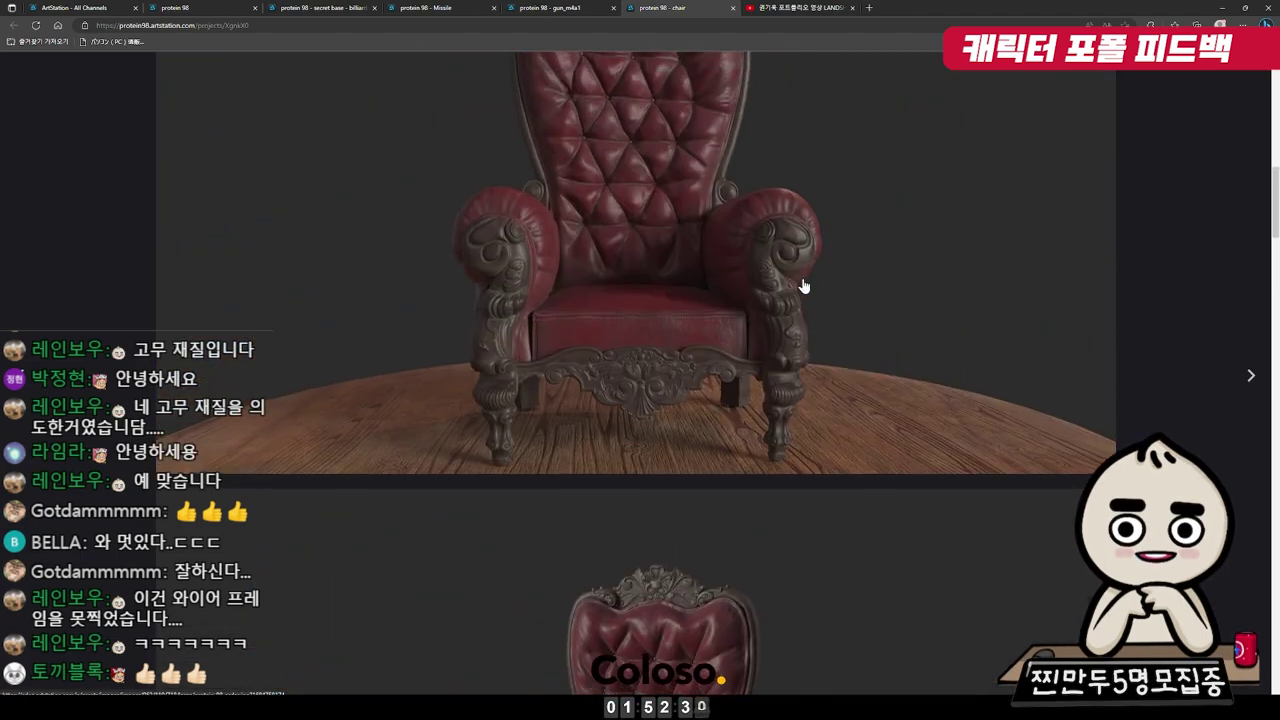
{"action": "scroll", "coordinate": [806, 289], "scroll_direction": "up", "scroll_amount": 3}
{"action": "scroll", "coordinate": [806, 289], "scroll_direction": "down", "scroll_amount": 5}
{"action": "scroll", "coordinate": [806, 303], "scroll_direction": "up", "scroll_amount": 2}
{"action": "scroll", "coordinate": [789, 152], "scroll_direction": "down", "scroll_amount": 1}
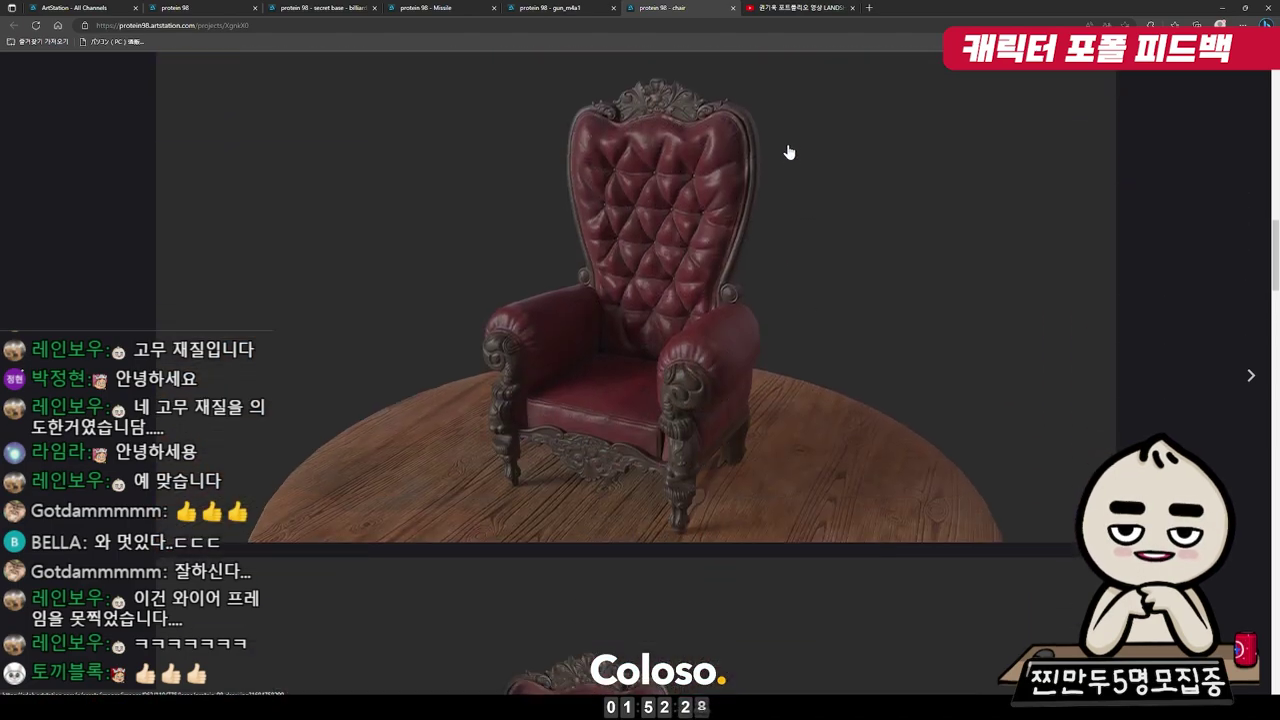
{"action": "left_click", "coordinate": [803, 94]}
Close the enlarged render and paste the copied chair render into the Photoshop document
{"action": "left_click", "coordinate": [452, 638]}
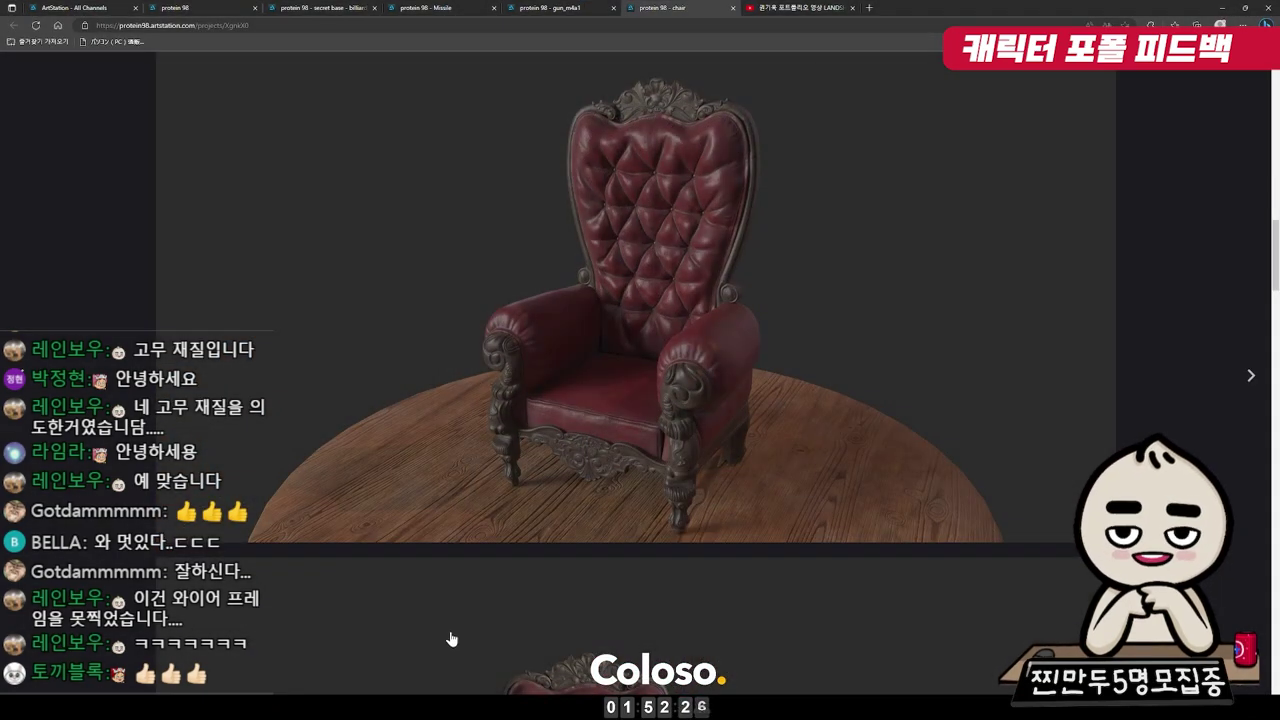
{"action": "left_click", "coordinate": [387, 712]}
{"action": "left_click", "coordinate": [349, 663]}
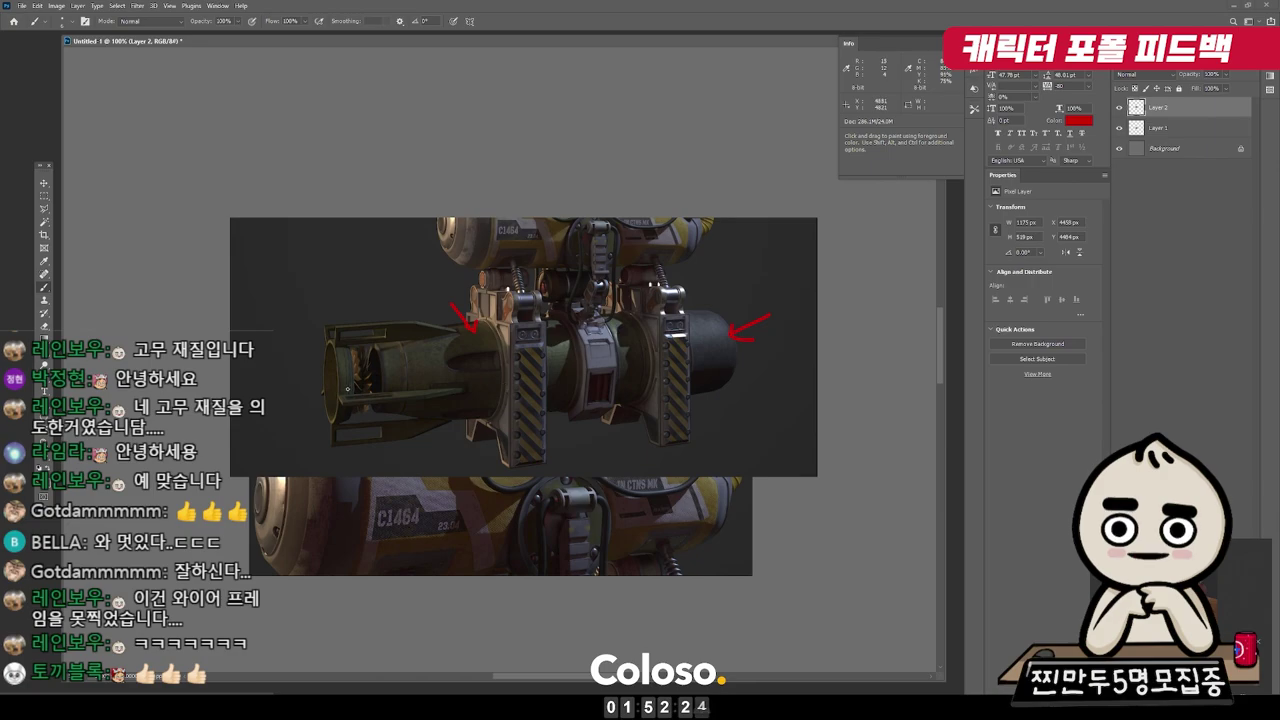
{"action": "scroll", "coordinate": [707, 211], "scroll_direction": "up", "scroll_amount": 5}
{"action": "key", "text": "ctrl+v"}
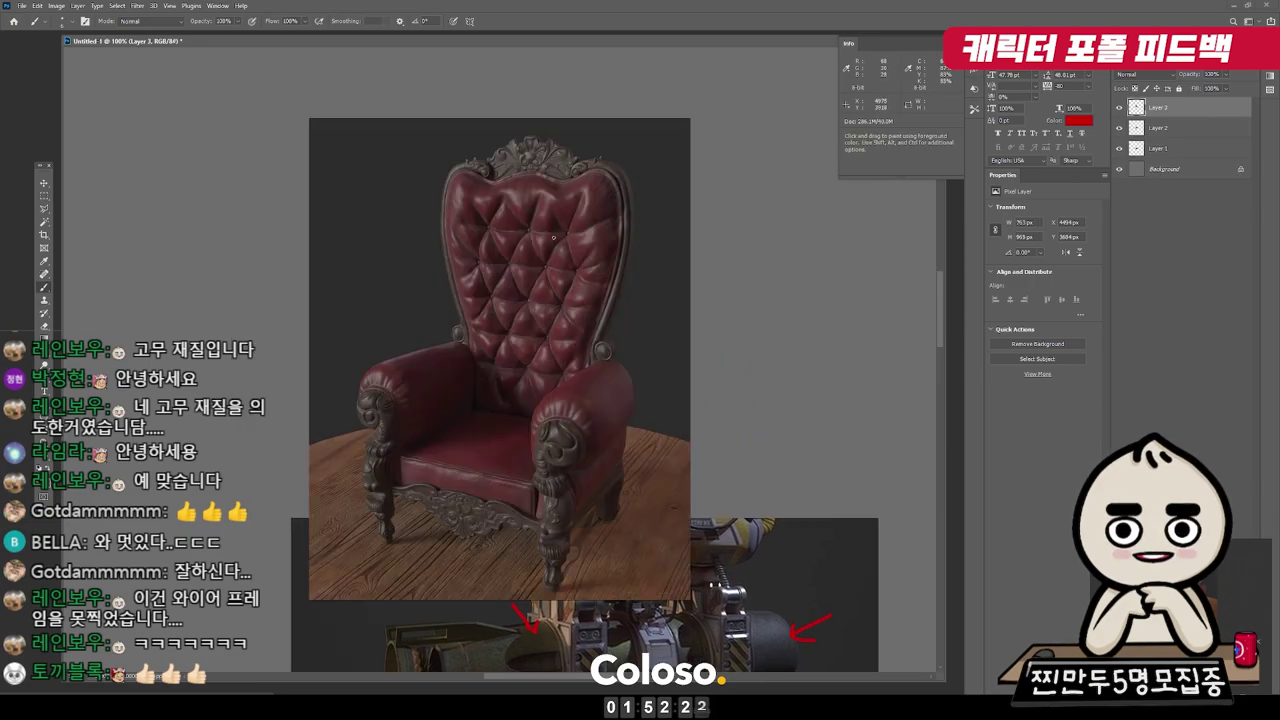
Move the chair layer up the canvas and ready the Brush tool, zoomed in on the seat
{"action": "left_click", "coordinate": [515, 405]}
{"action": "left_click", "coordinate": [514, 366], "text": "alt"}
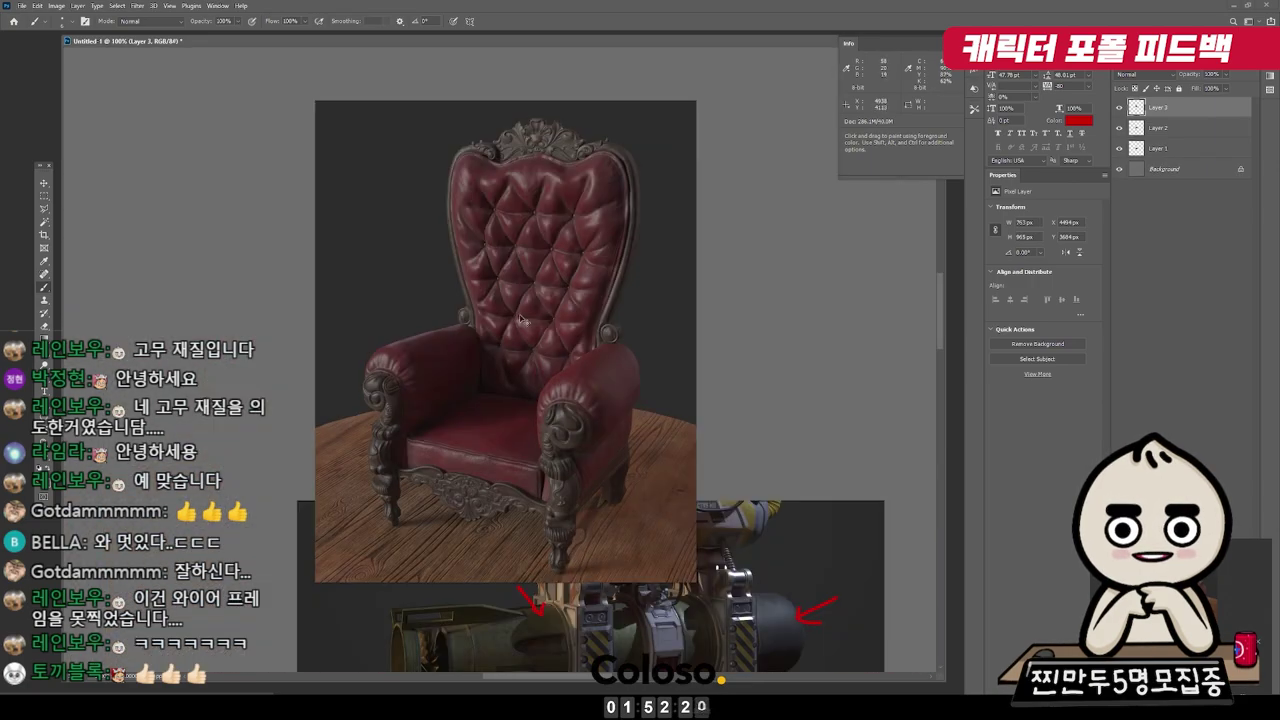
{"action": "key", "text": "v"}
{"action": "left_click_drag", "start_coordinate": [477, 338], "coordinate": [497, 170]}
{"action": "scroll", "coordinate": [503, 148], "scroll_direction": "up", "scroll_amount": 1}
{"action": "scroll", "coordinate": [503, 148], "scroll_direction": "up", "scroll_amount": 1}
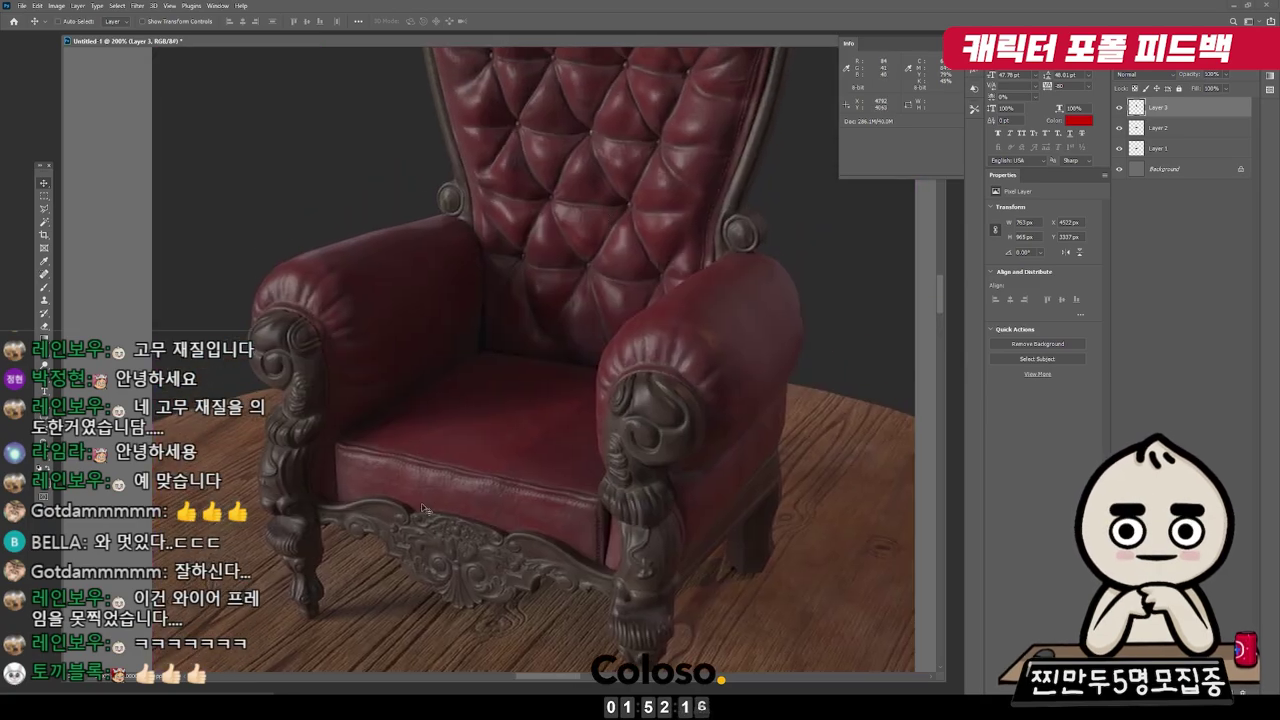
{"action": "key", "text": "b"}
{"action": "scroll", "coordinate": [436, 528], "scroll_direction": "up", "scroll_amount": 1}
{"action": "scroll", "coordinate": [446, 522], "scroll_direction": "up", "scroll_amount": 1}
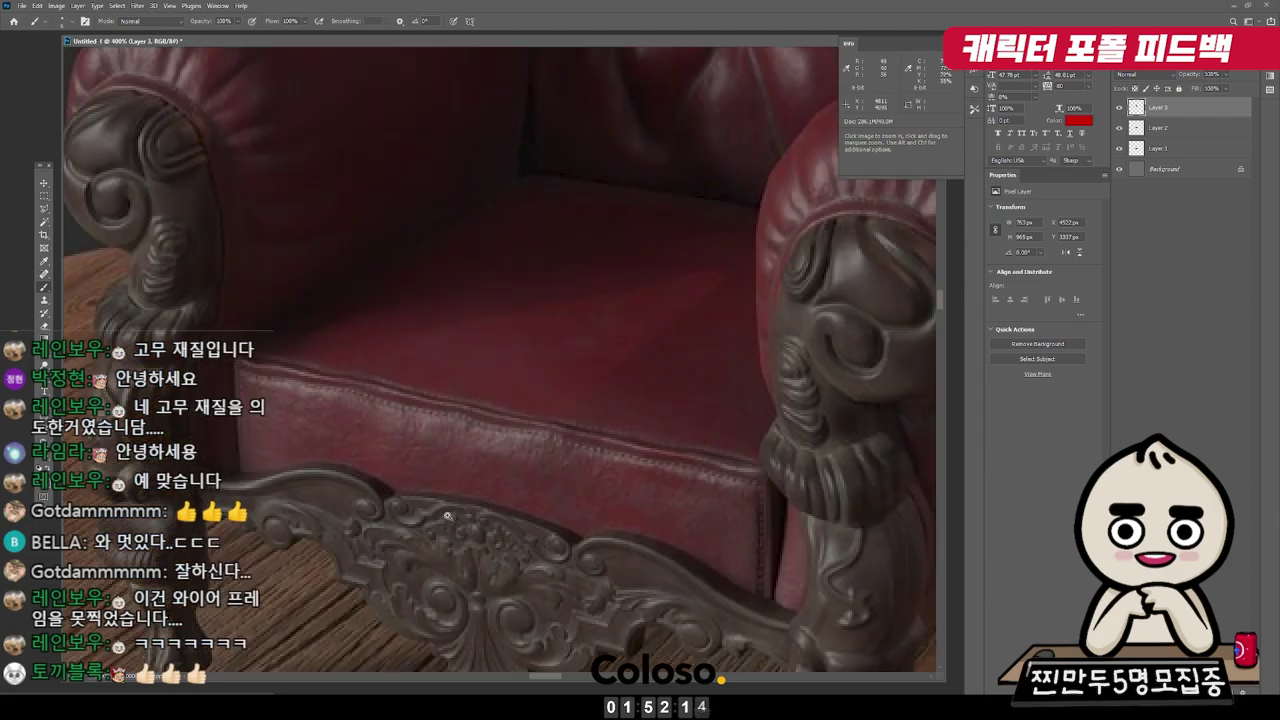
Paint red curves, a rising line, a cone outline and a small arrow at the seat front
{"action": "left_click_drag", "start_coordinate": [344, 381], "coordinate": [462, 401]}
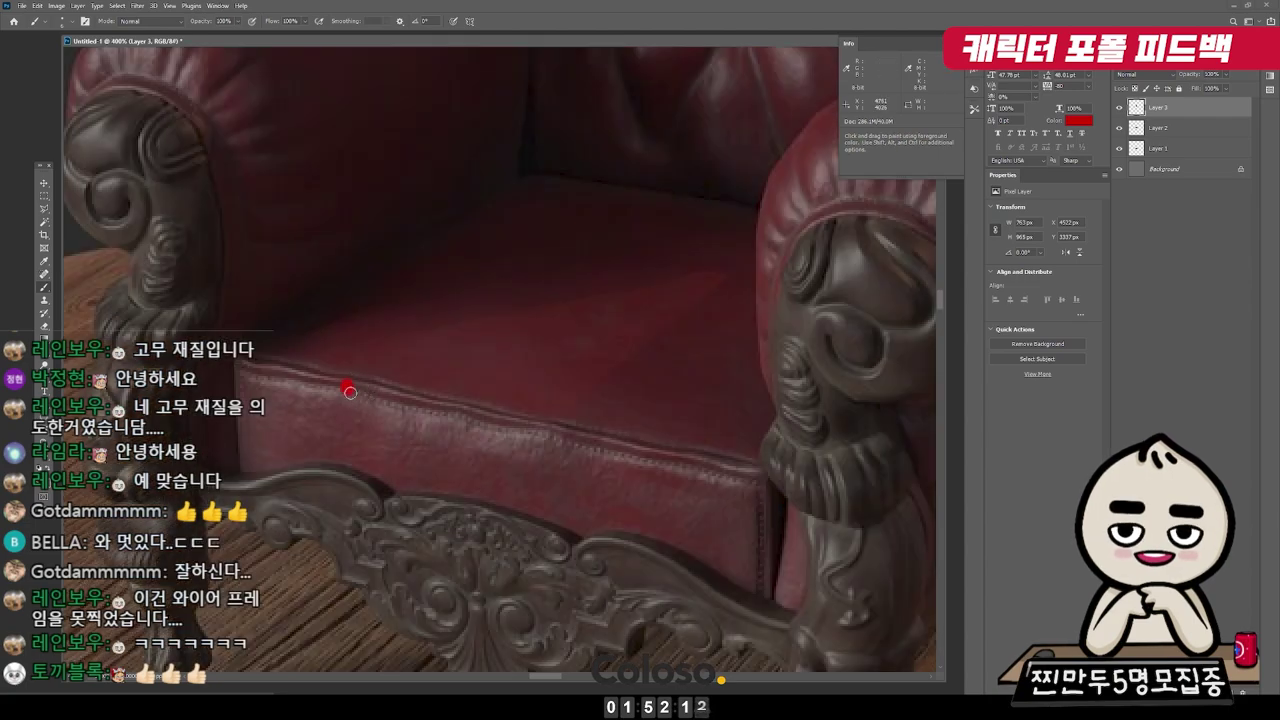
{"action": "left_click_drag", "start_coordinate": [529, 427], "coordinate": [605, 470]}
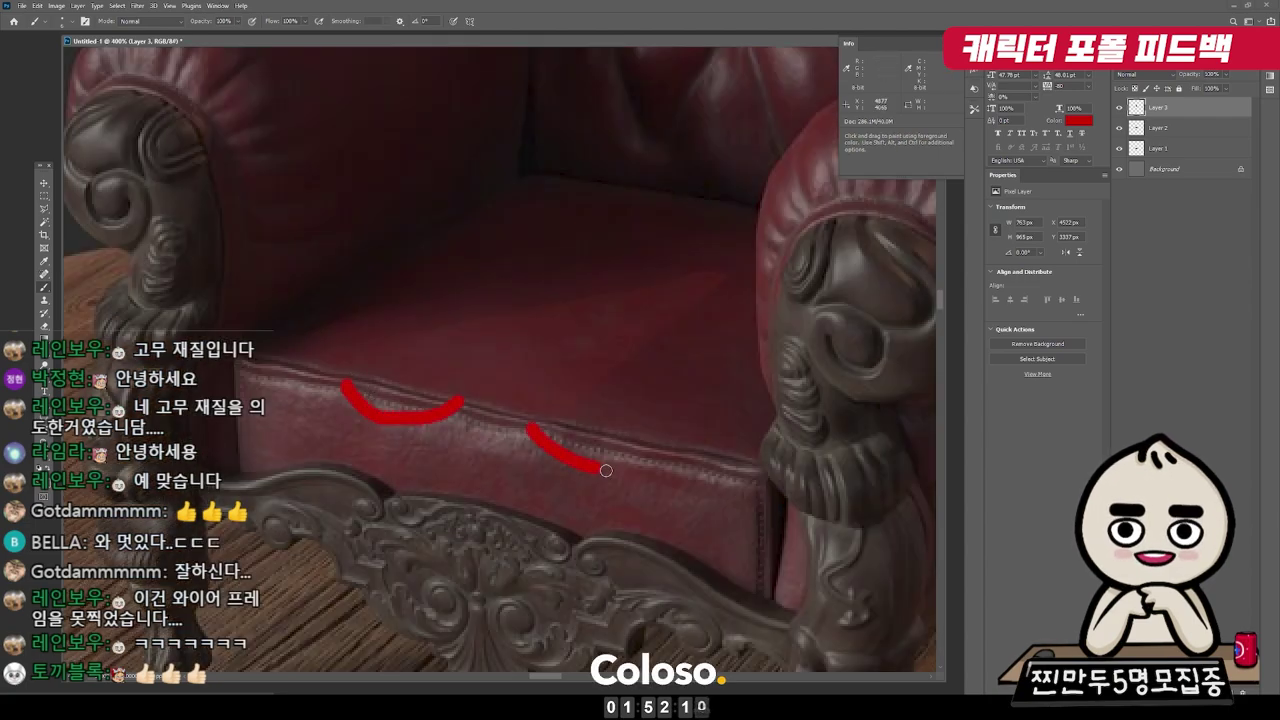
{"action": "scroll", "coordinate": [494, 487], "scroll_direction": "down", "scroll_amount": 1}
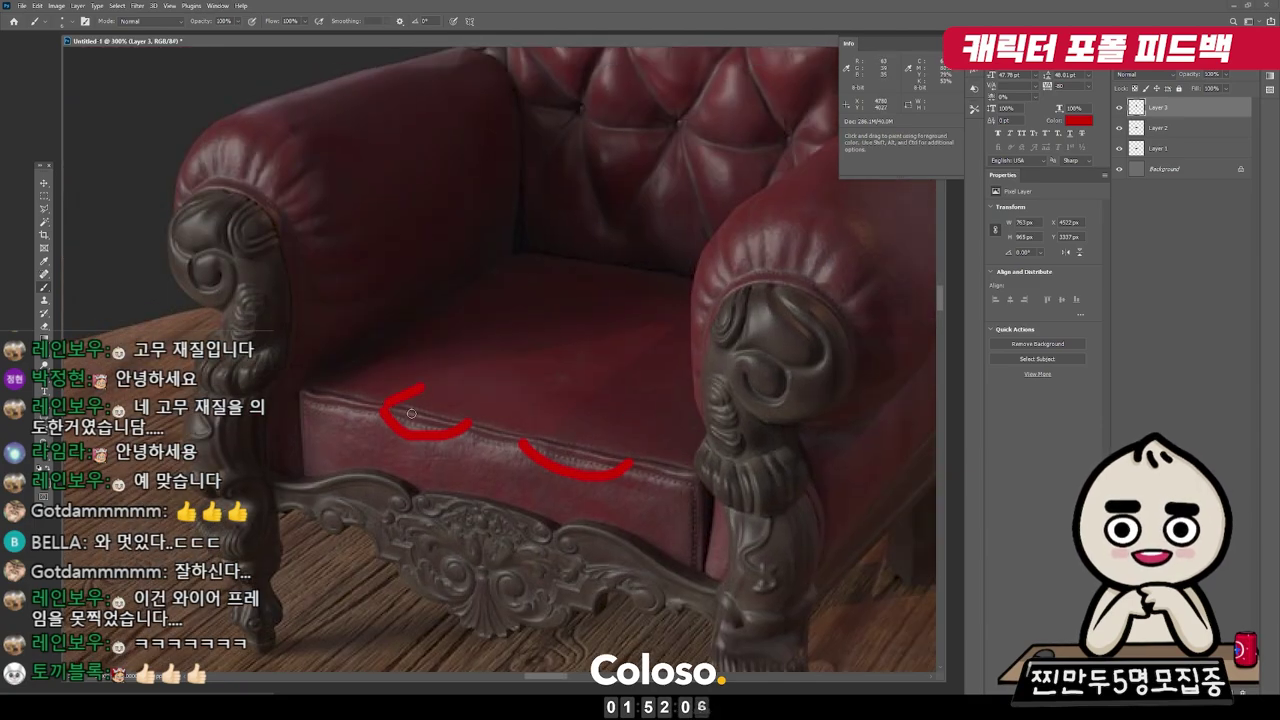
{"action": "left_click_drag", "start_coordinate": [431, 381], "coordinate": [513, 330]}
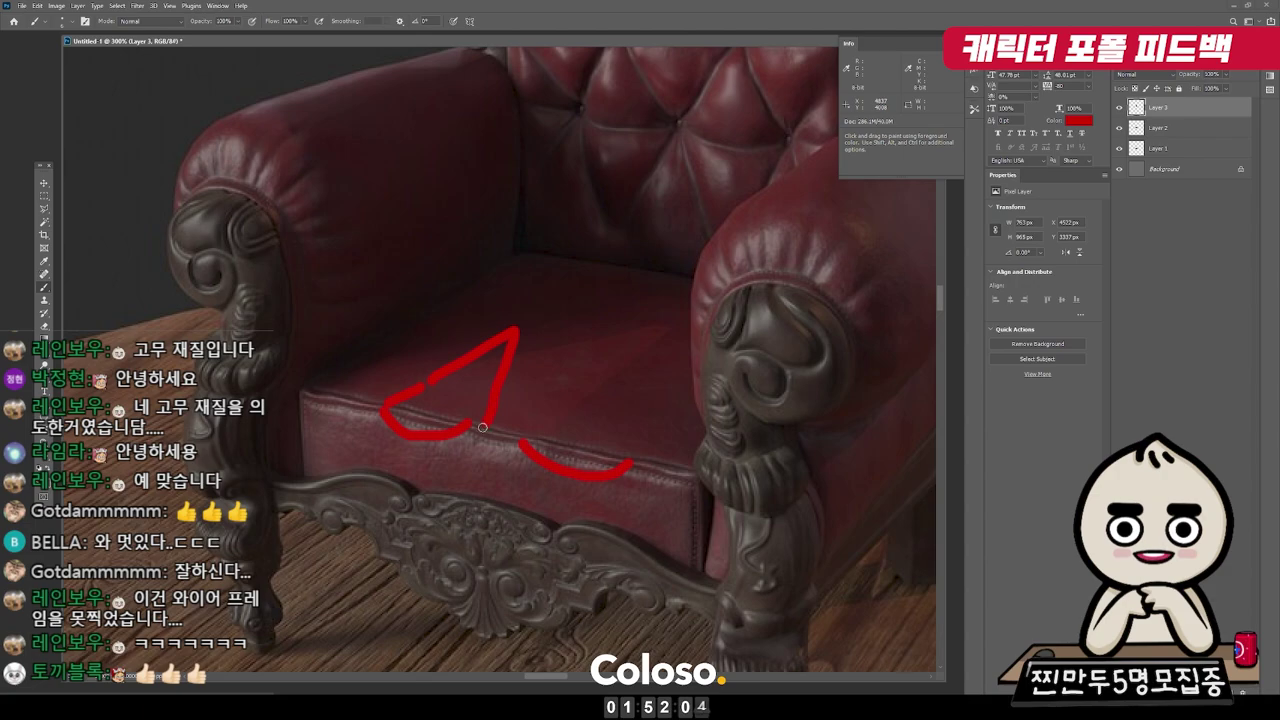
{"action": "left_click_drag", "start_coordinate": [516, 441], "coordinate": [624, 460]}
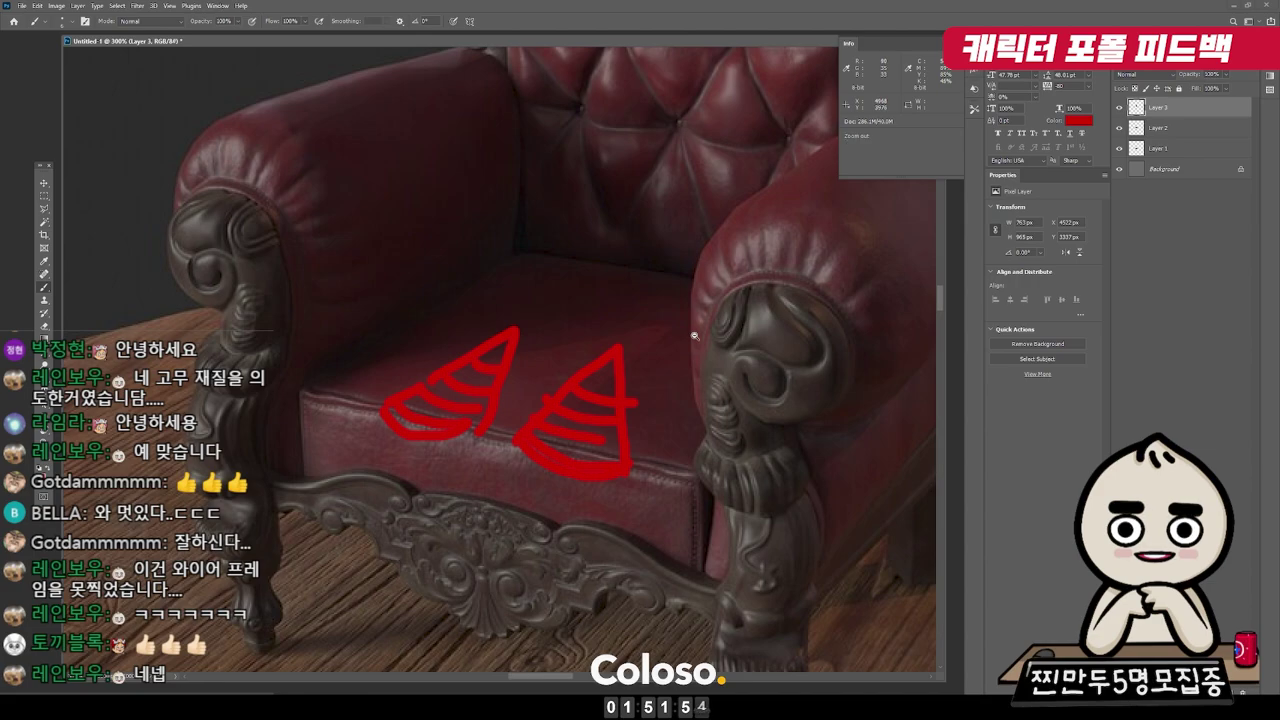
{"action": "key", "text": "ctrl+minus"}
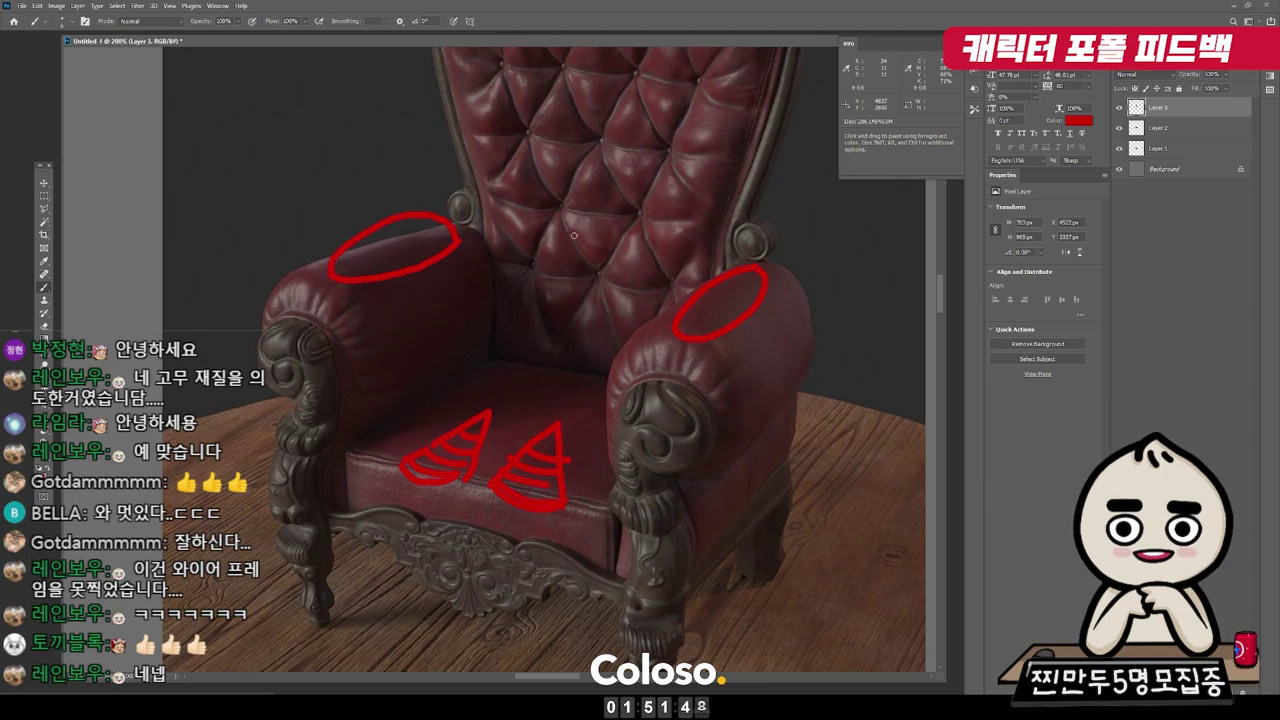
{"action": "left_click_drag", "start_coordinate": [537, 235], "coordinate": [549, 423]}
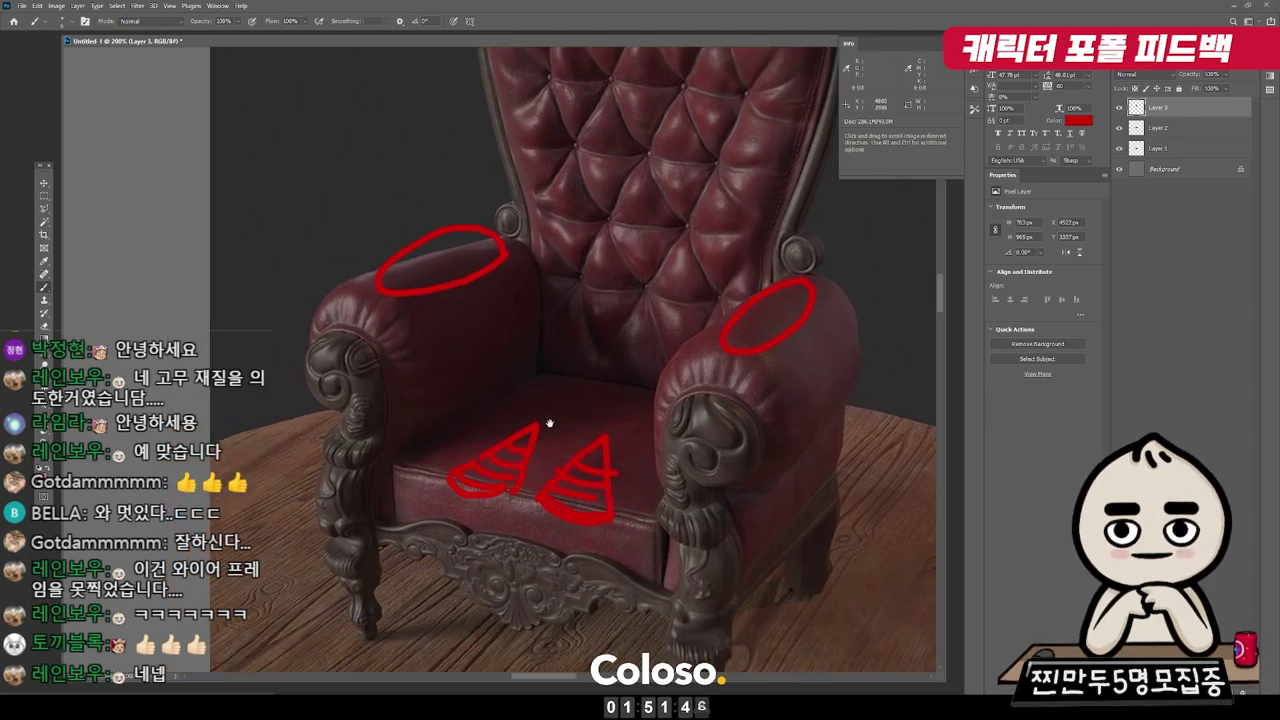
{"action": "scroll", "coordinate": [434, 468], "scroll_direction": "up", "scroll_amount": 2}
{"action": "left_click_drag", "start_coordinate": [320, 464], "coordinate": [343, 408]}
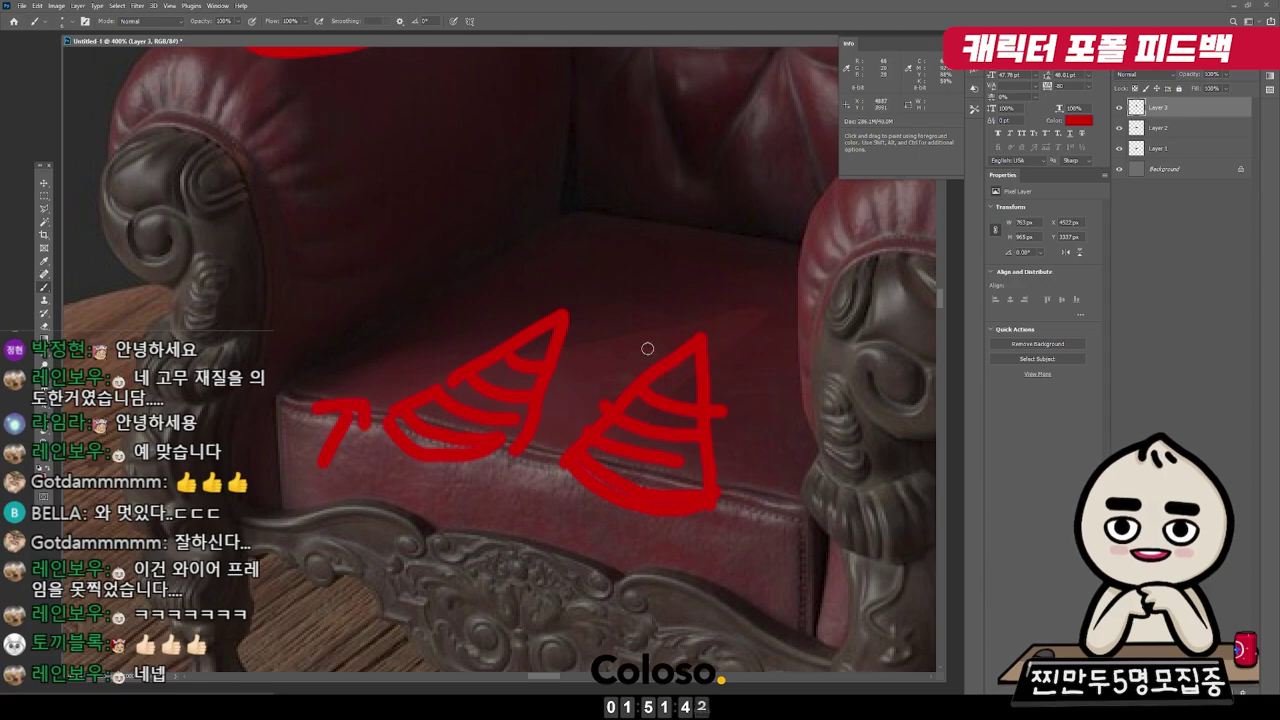
Mark the tufted chair back with a red dot and short red dashes
{"action": "scroll", "coordinate": [777, 397], "scroll_direction": "down", "scroll_amount": 1}
{"action": "mouse_move", "coordinate": [765, 400]}
{"action": "left_mouse_down"}
{"action": "mouse_move", "coordinate": [487, 423]}
{"action": "mouse_move", "coordinate": [623, 286]}
{"action": "mouse_move", "coordinate": [689, 330]}
{"action": "left_mouse_up"}
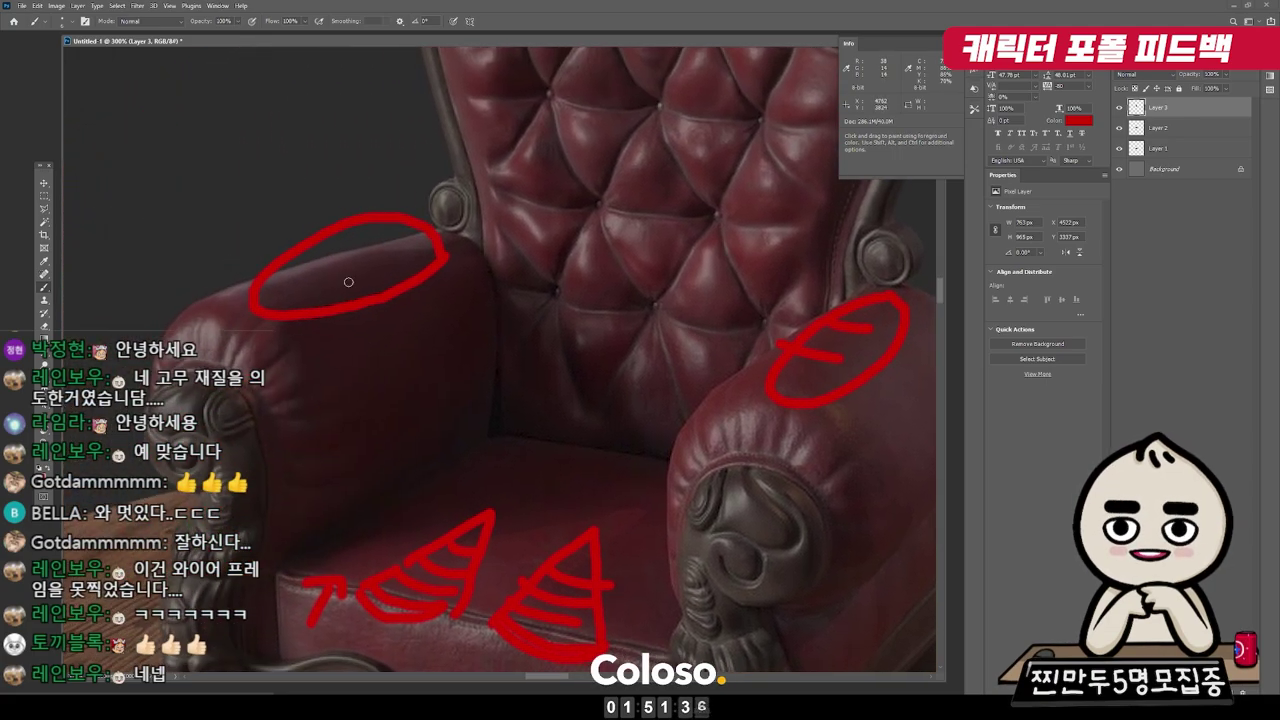
{"action": "scroll", "coordinate": [413, 249], "scroll_direction": "down", "scroll_amount": 1}
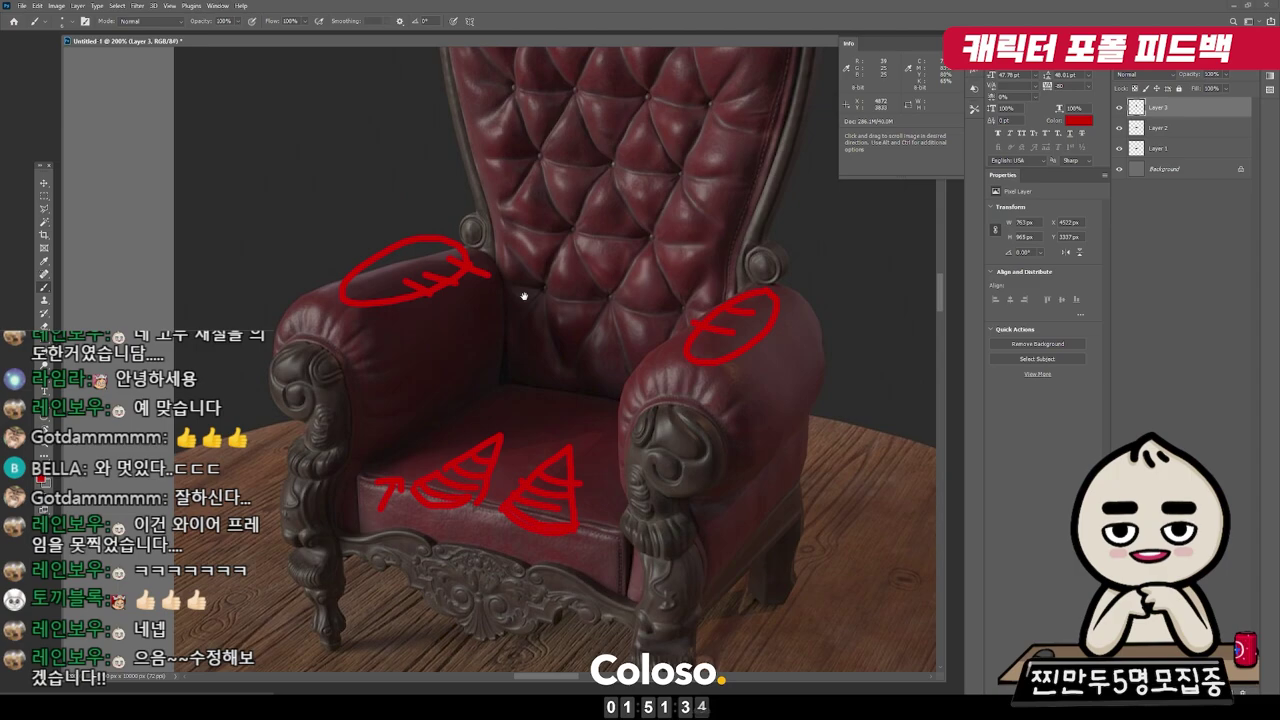
{"action": "left_click_drag", "start_coordinate": [561, 285], "coordinate": [567, 302]}
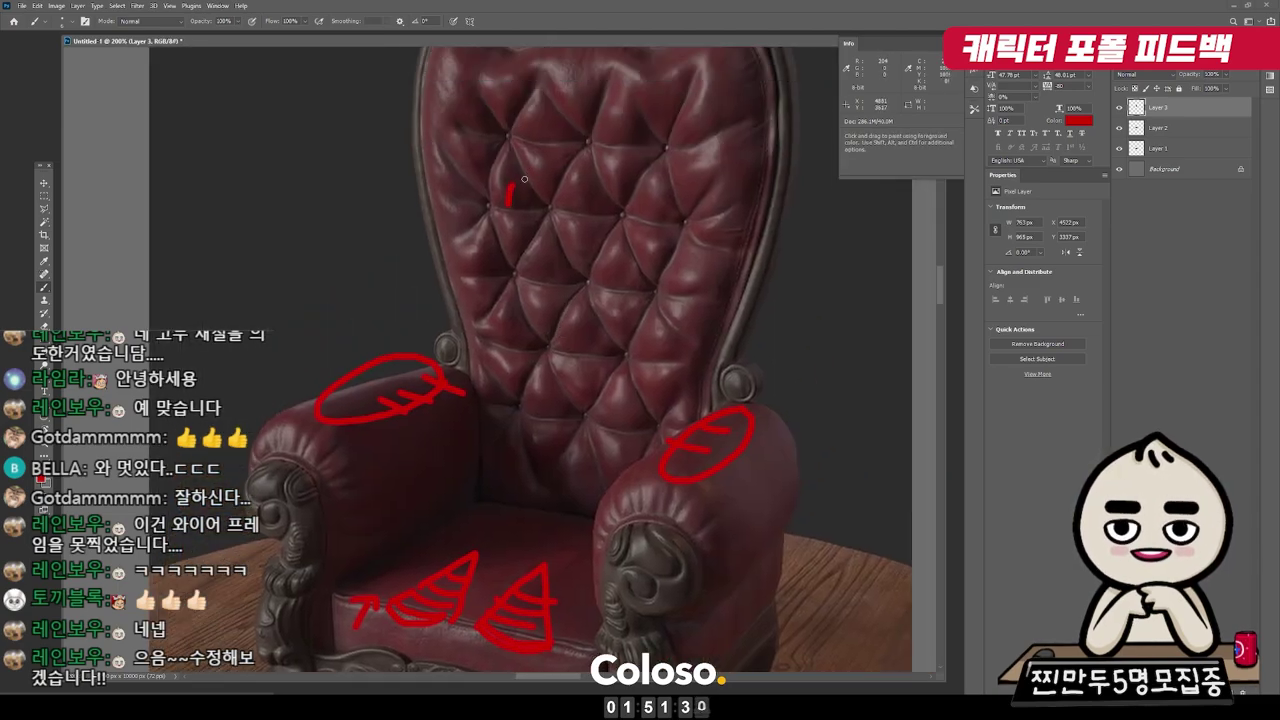
{"action": "left_click", "coordinate": [519, 227]}
{"action": "left_click_drag", "start_coordinate": [575, 207], "coordinate": [573, 252]}
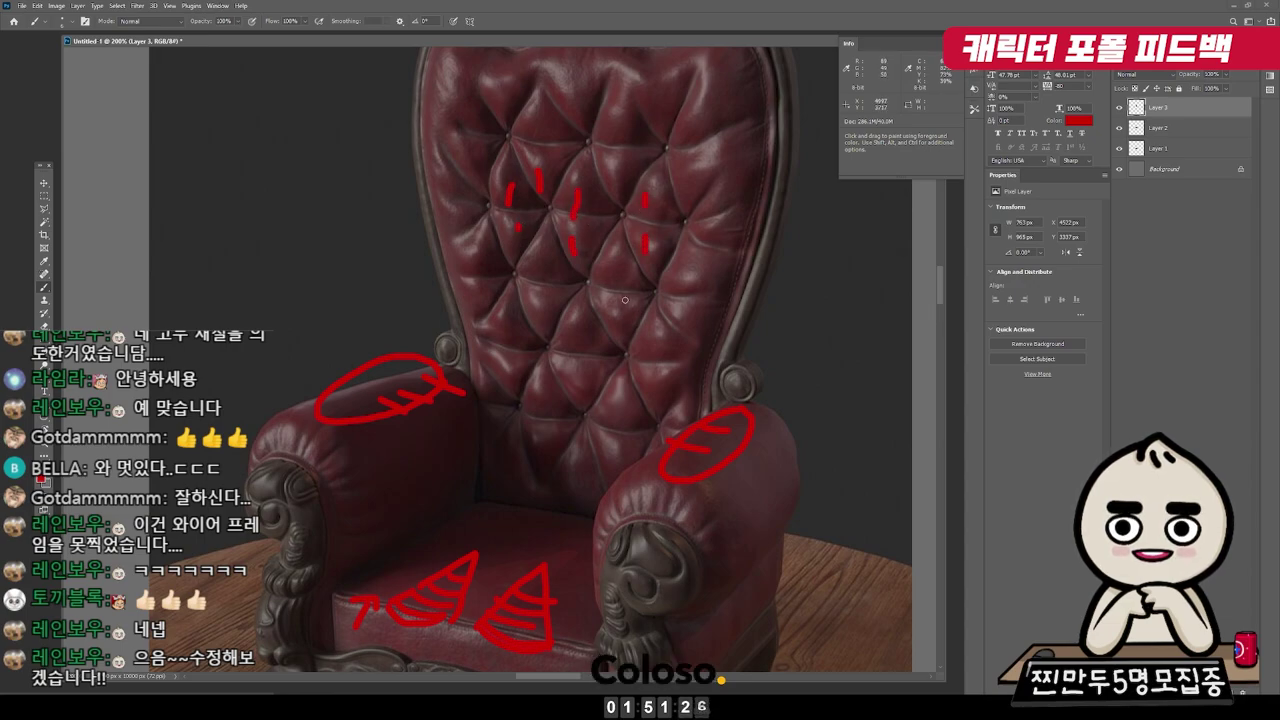
{"action": "left_click_drag", "start_coordinate": [622, 306], "coordinate": [621, 317]}
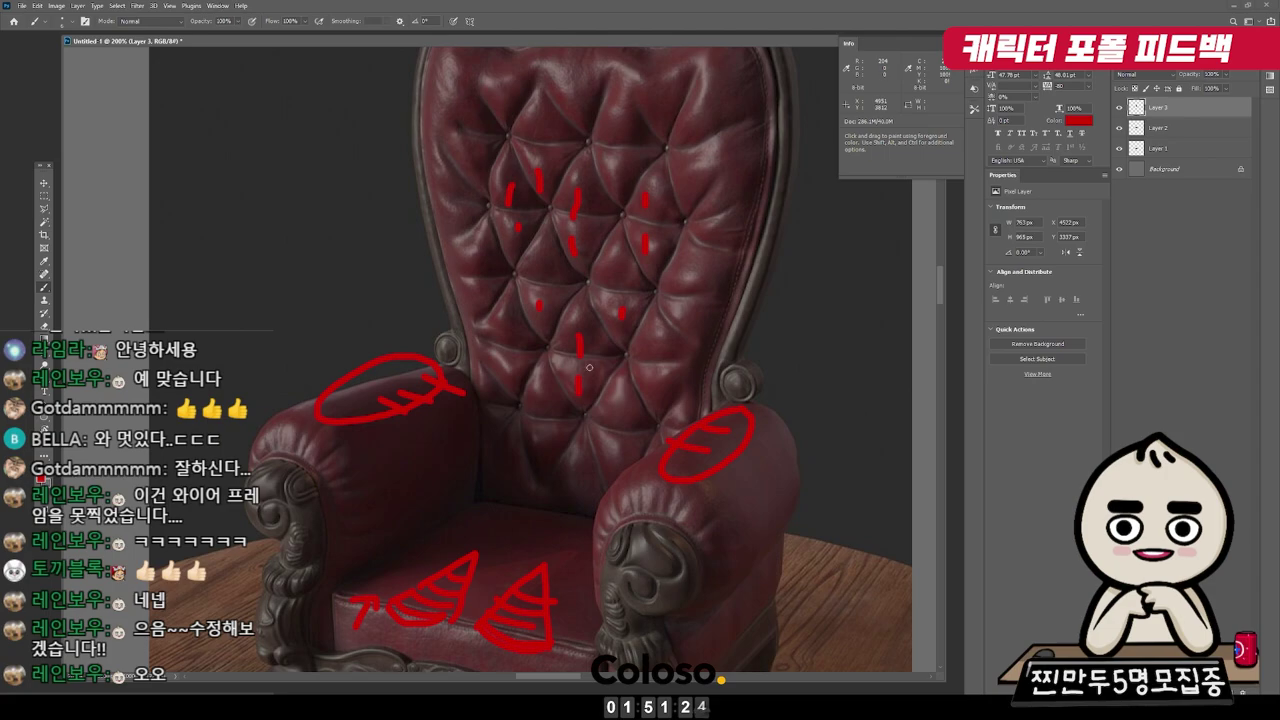
{"action": "scroll", "coordinate": [589, 367], "scroll_direction": "down", "scroll_amount": 2}
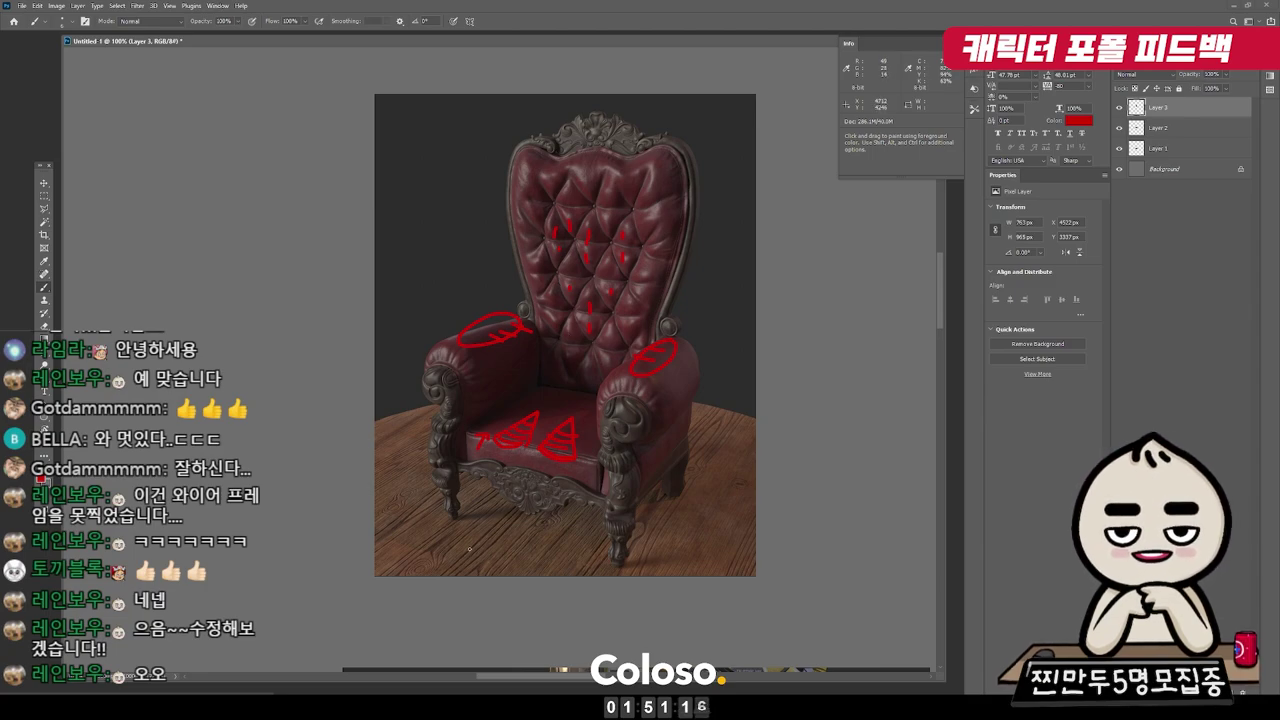
{"action": "scroll", "coordinate": [531, 474], "scroll_direction": "up", "scroll_amount": 7}
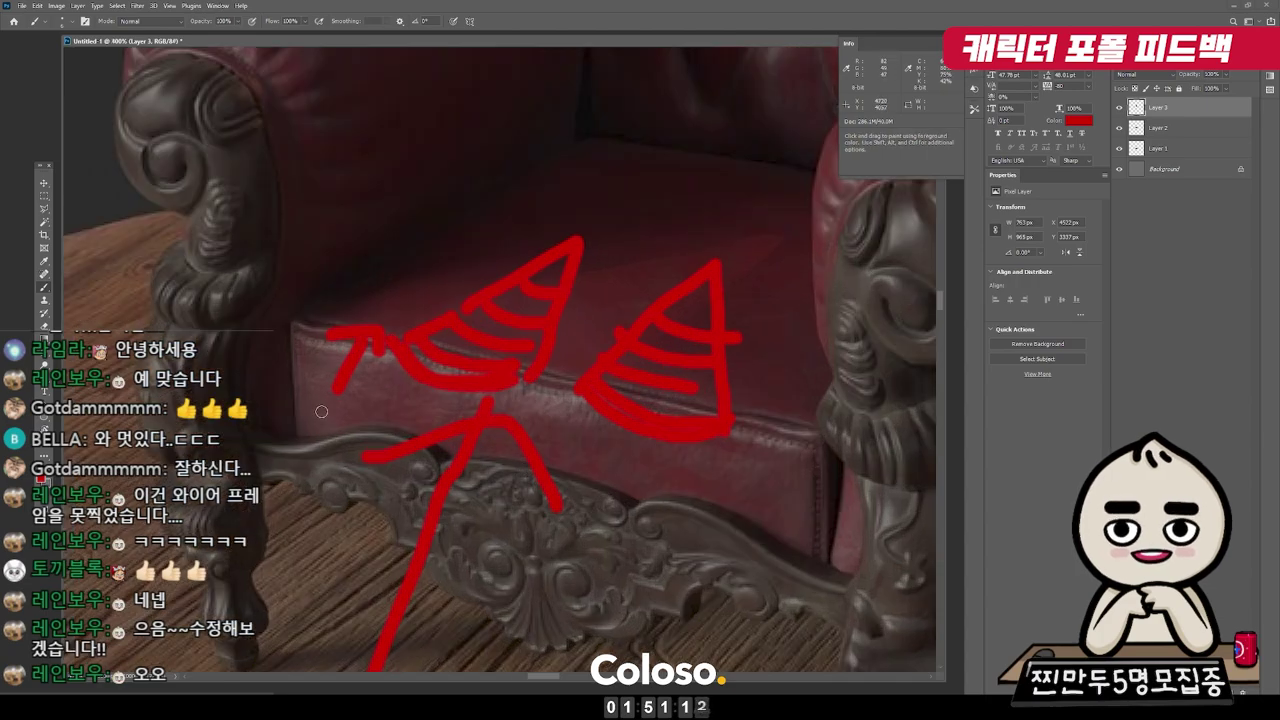
Set the foreground painting colour to bright green (33ff00)
{"action": "left_click", "coordinate": [43, 480]}
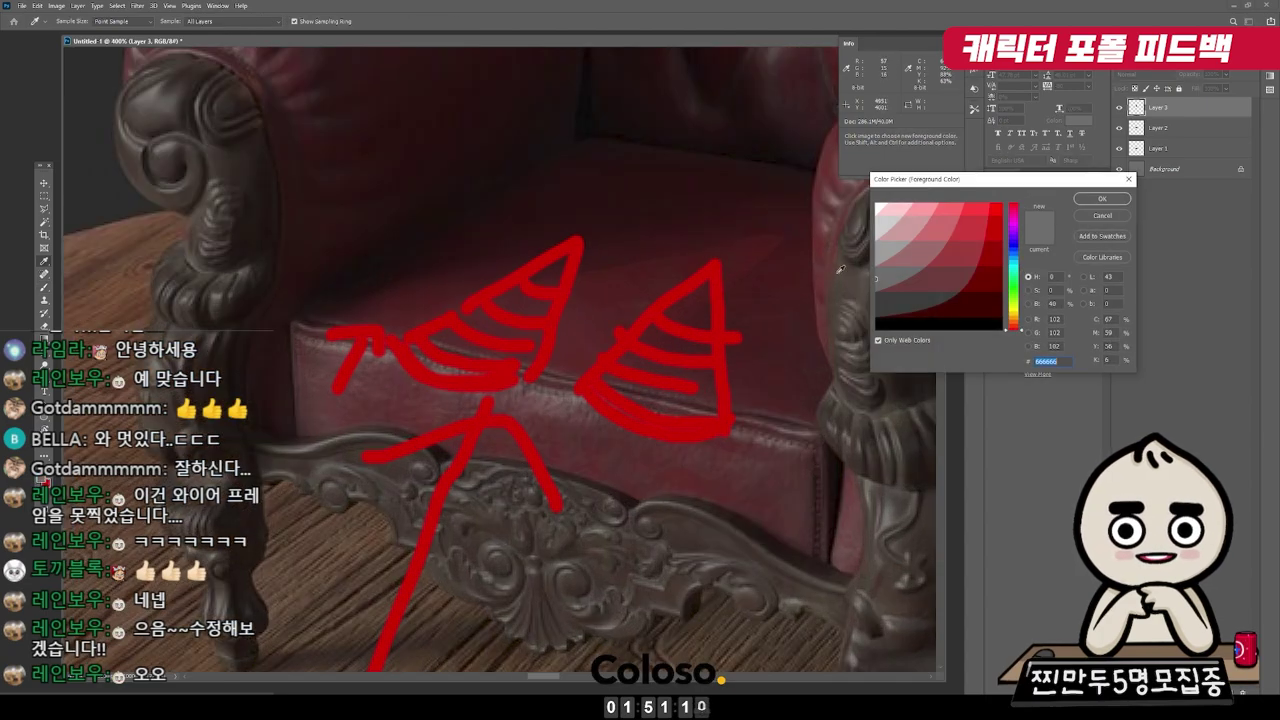
{"action": "left_click", "coordinate": [1015, 288]}
{"action": "left_click", "coordinate": [997, 210]}
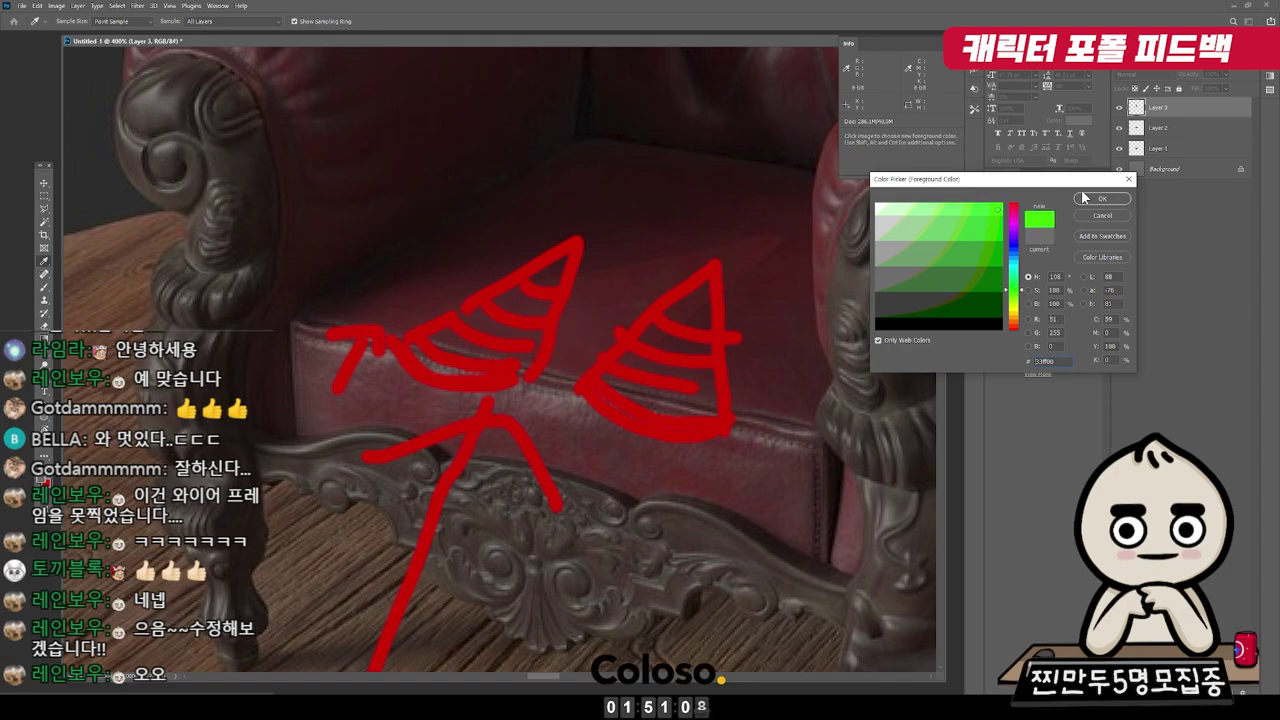
{"action": "left_click", "coordinate": [1087, 203]}
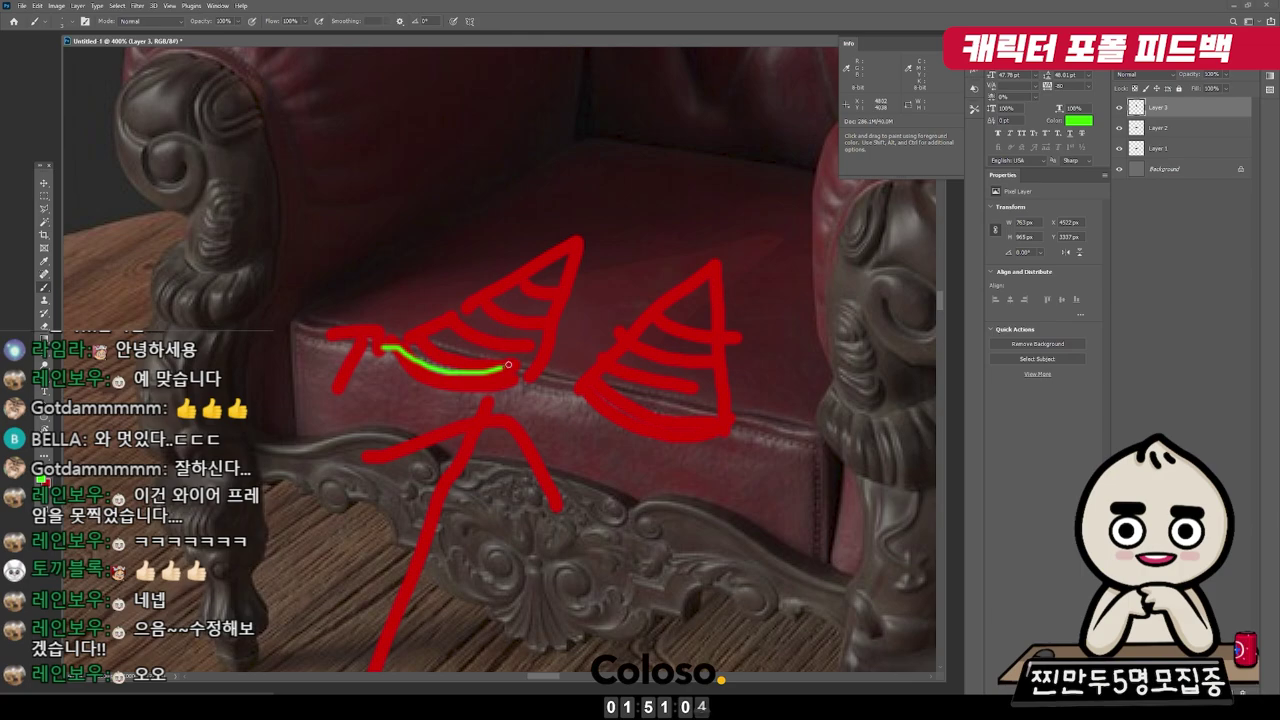
Paint a green line along the seat's front edge and bring the armrests into view
{"action": "left_click_drag", "start_coordinate": [686, 407], "coordinate": [812, 420]}
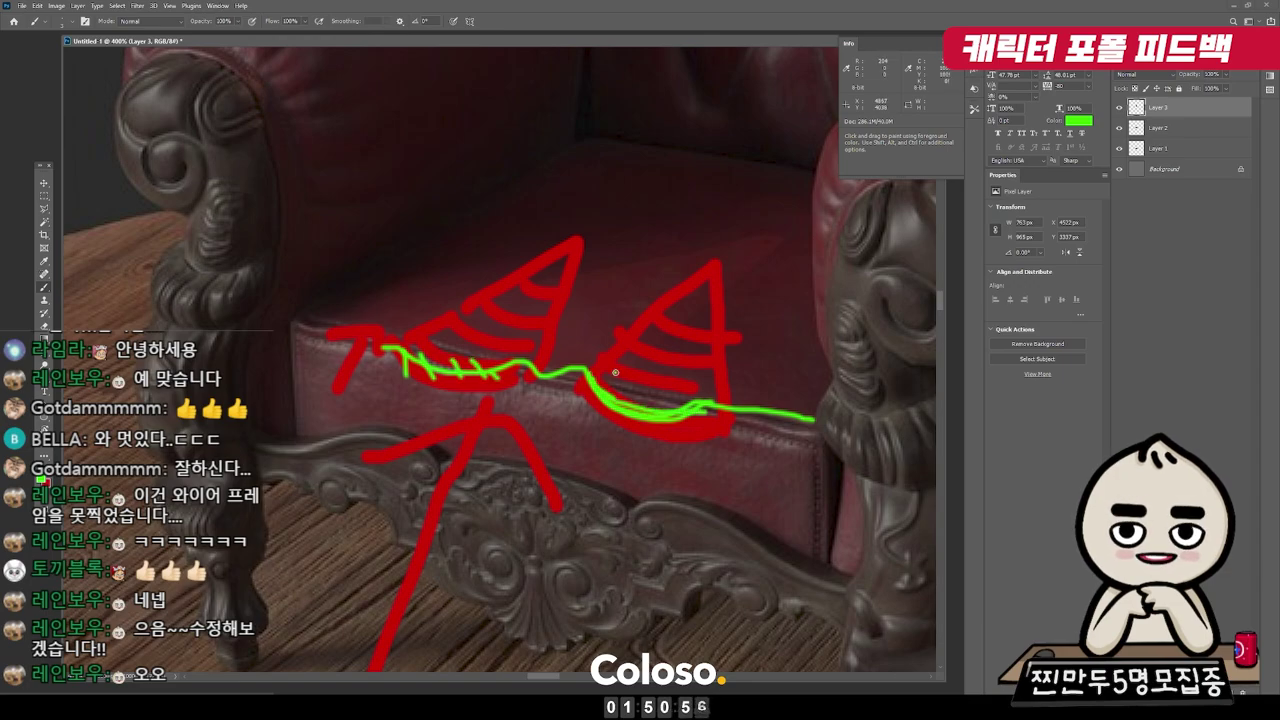
{"action": "scroll", "coordinate": [734, 309], "scroll_direction": "down", "scroll_amount": 3}
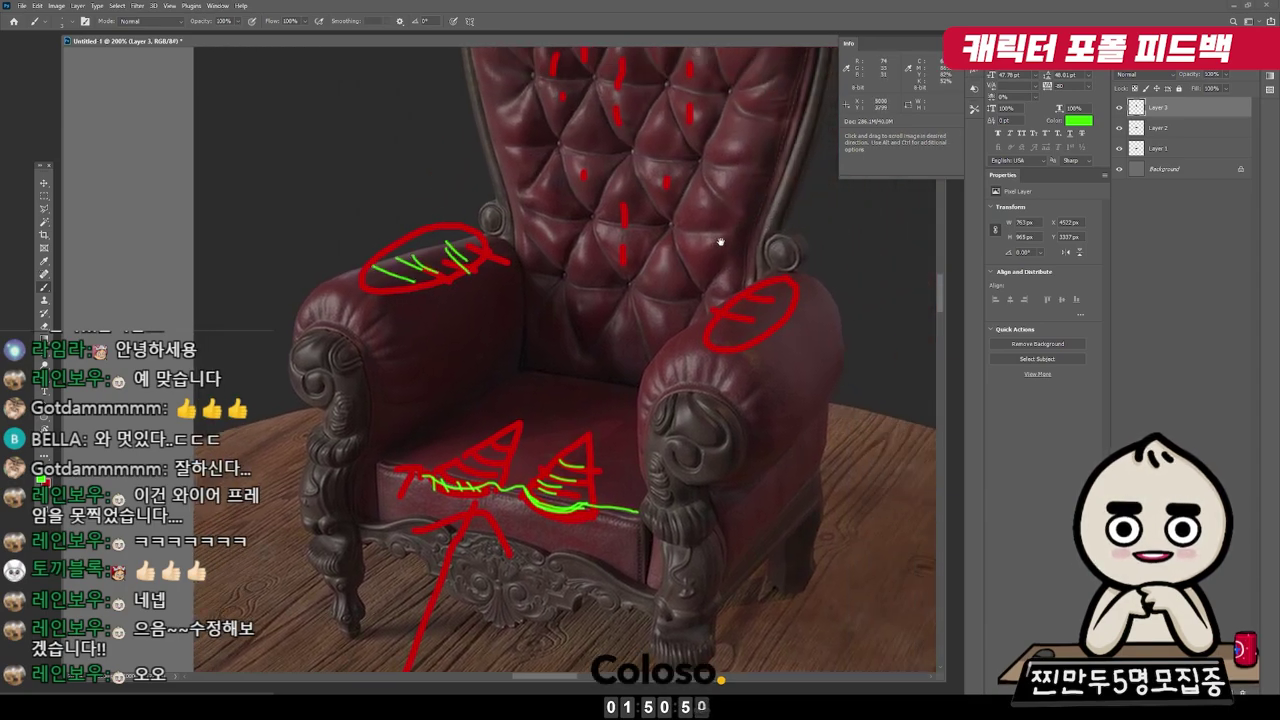
{"action": "left_click_drag", "start_coordinate": [720, 242], "coordinate": [670, 347]}
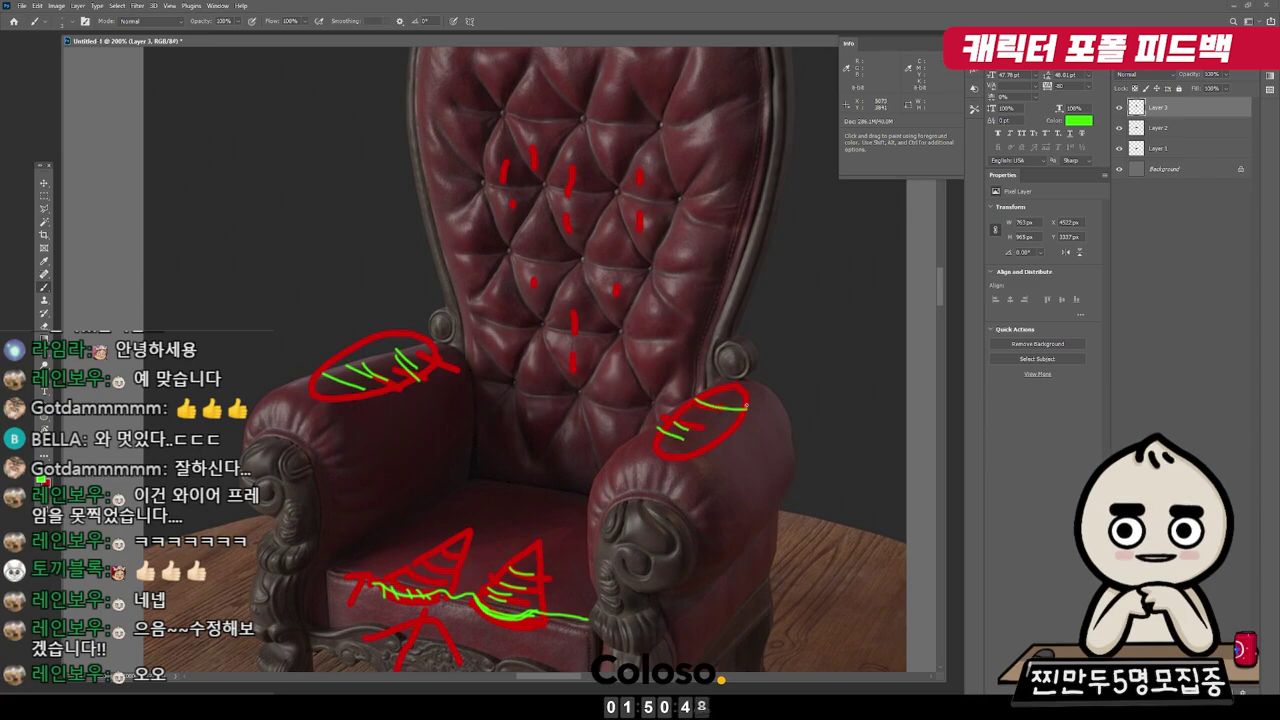
{"action": "scroll", "coordinate": [700, 371], "scroll_direction": "down", "scroll_amount": 2}
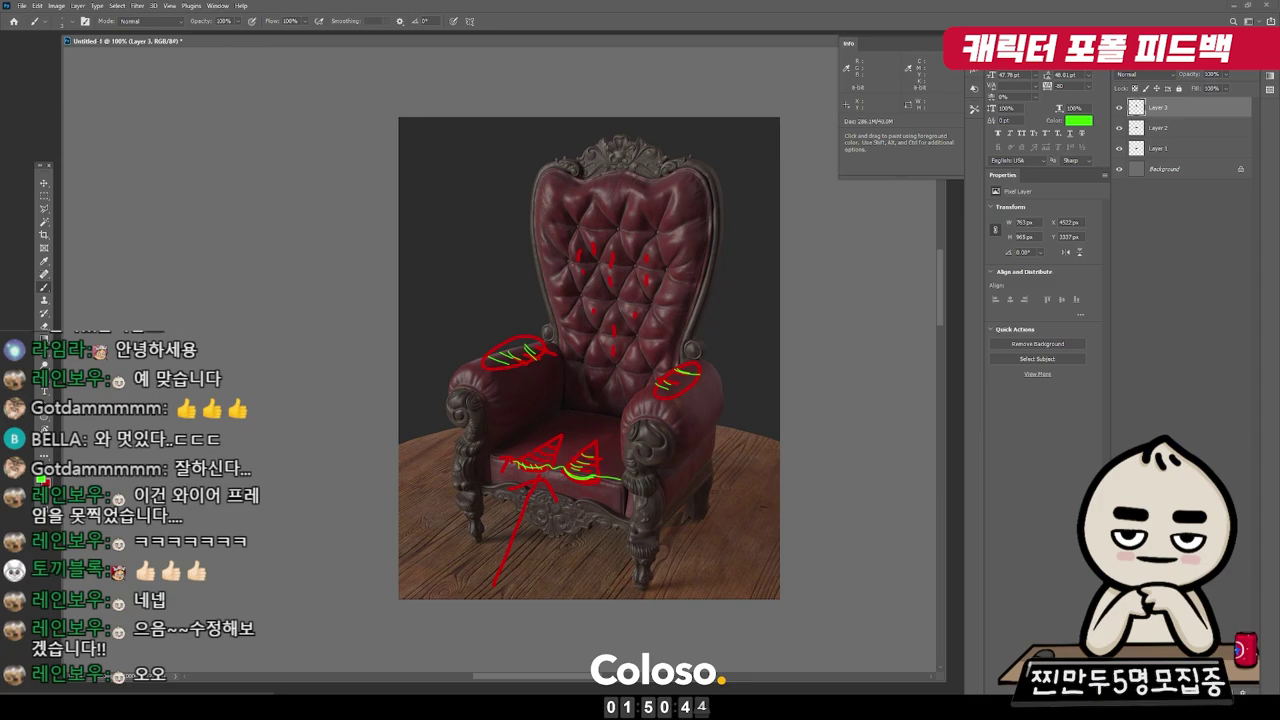
{"action": "key", "text": "alt+Tab"}
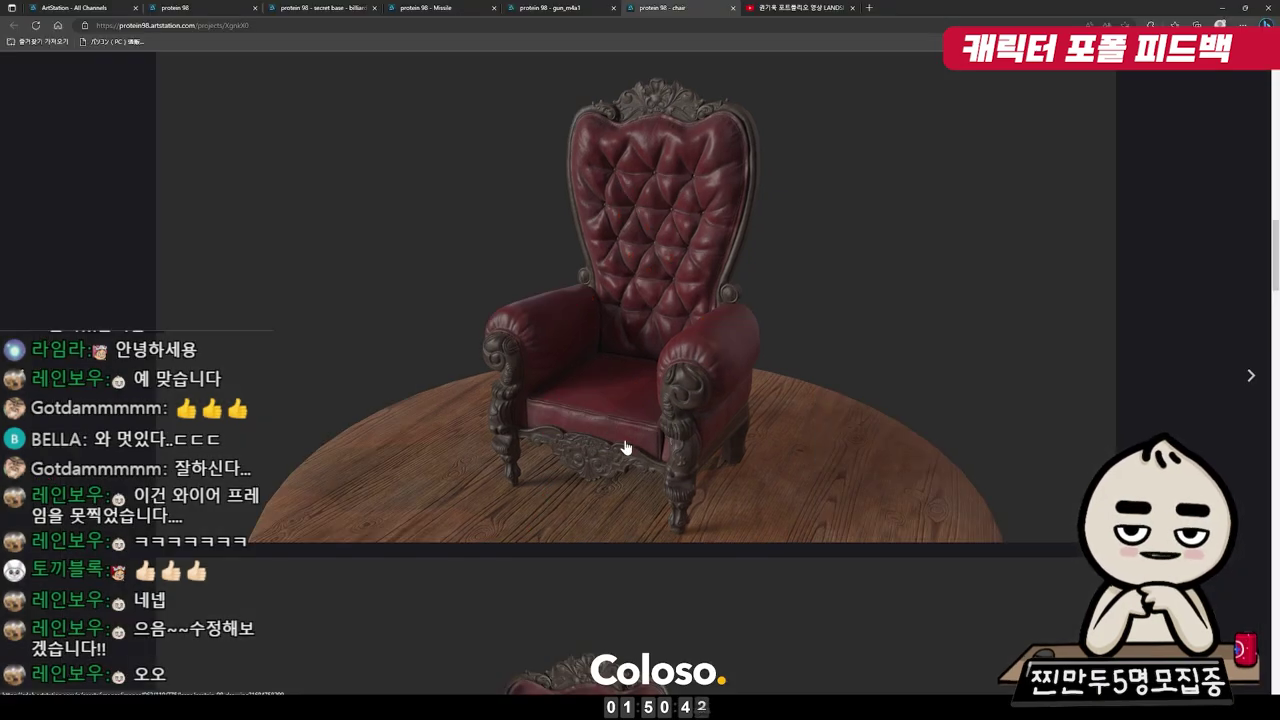
From the protein 98 portfolio home, open the video camera project
{"action": "scroll", "coordinate": [625, 442], "scroll_direction": "down", "scroll_amount": 5}
{"action": "scroll", "coordinate": [625, 442], "scroll_direction": "down", "scroll_amount": 5}
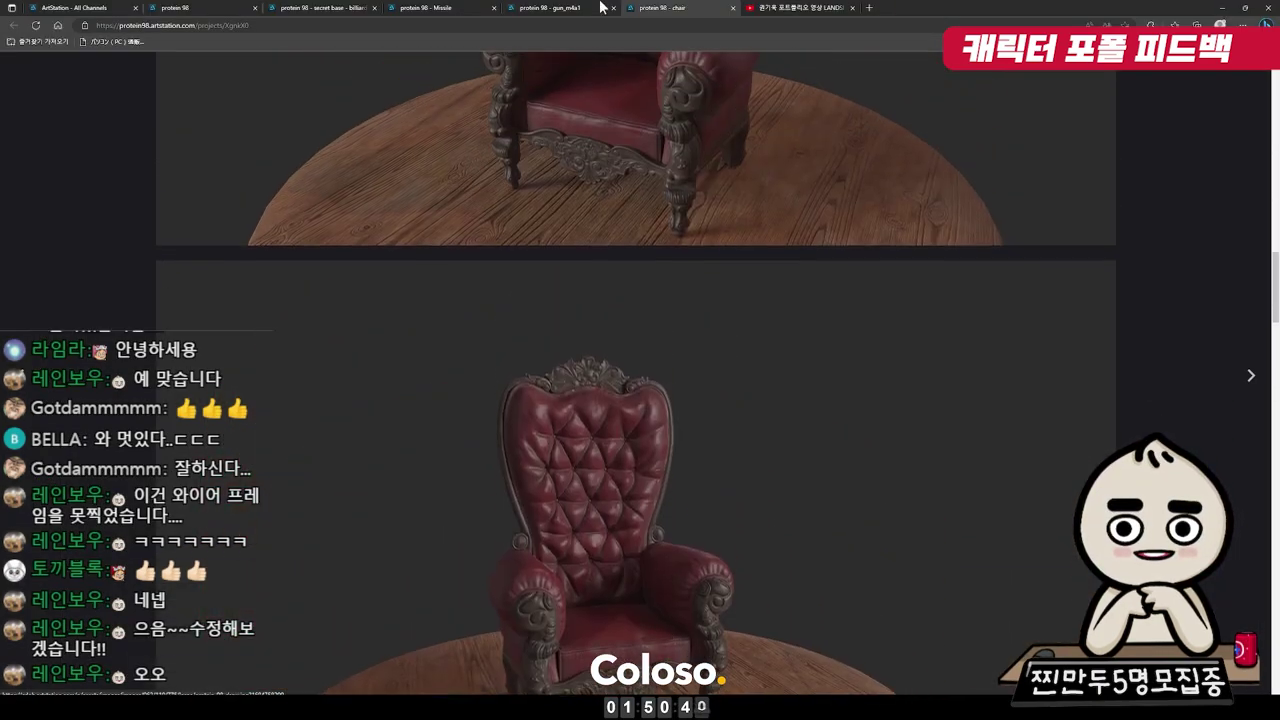
{"action": "left_click", "coordinate": [550, 8]}
{"action": "left_click", "coordinate": [441, 10]}
{"action": "left_click", "coordinate": [175, 8]}
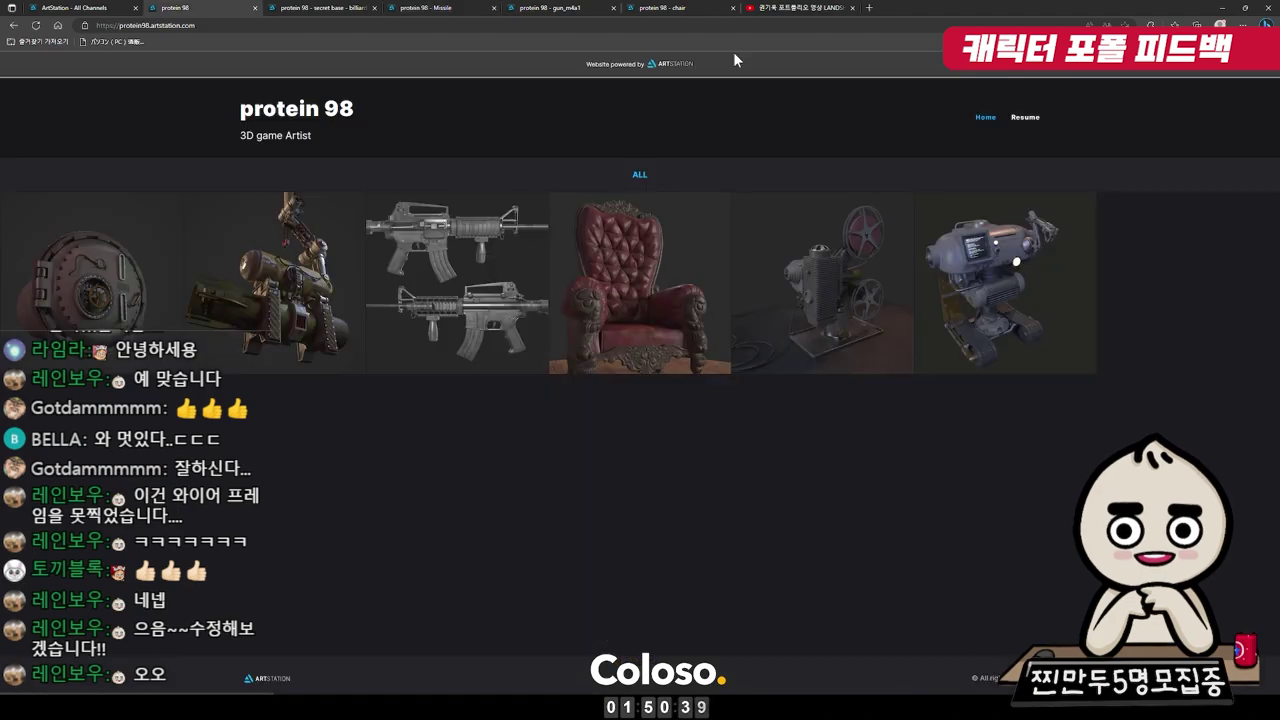
{"action": "left_click", "coordinate": [803, 250]}
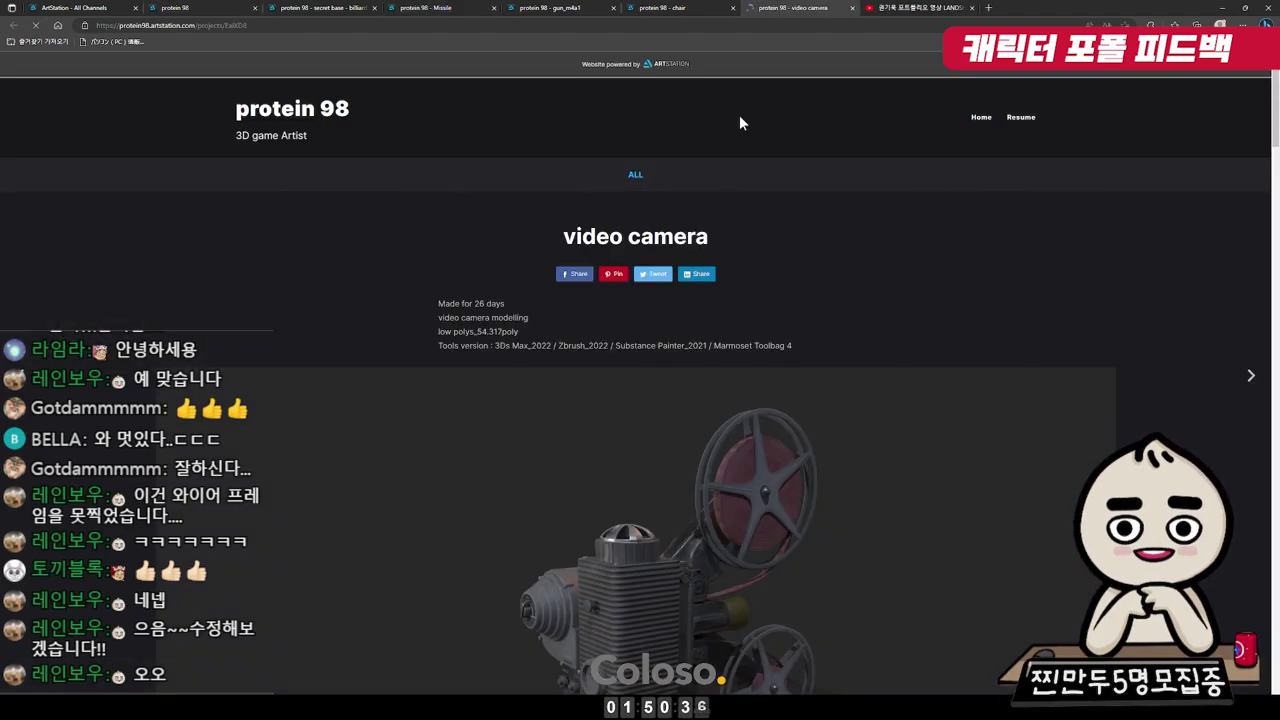
Scroll through the projector renders, wireframe and turntable video, then return to the portfolio home
{"action": "scroll", "coordinate": [790, 270], "scroll_direction": "down", "scroll_amount": 5}
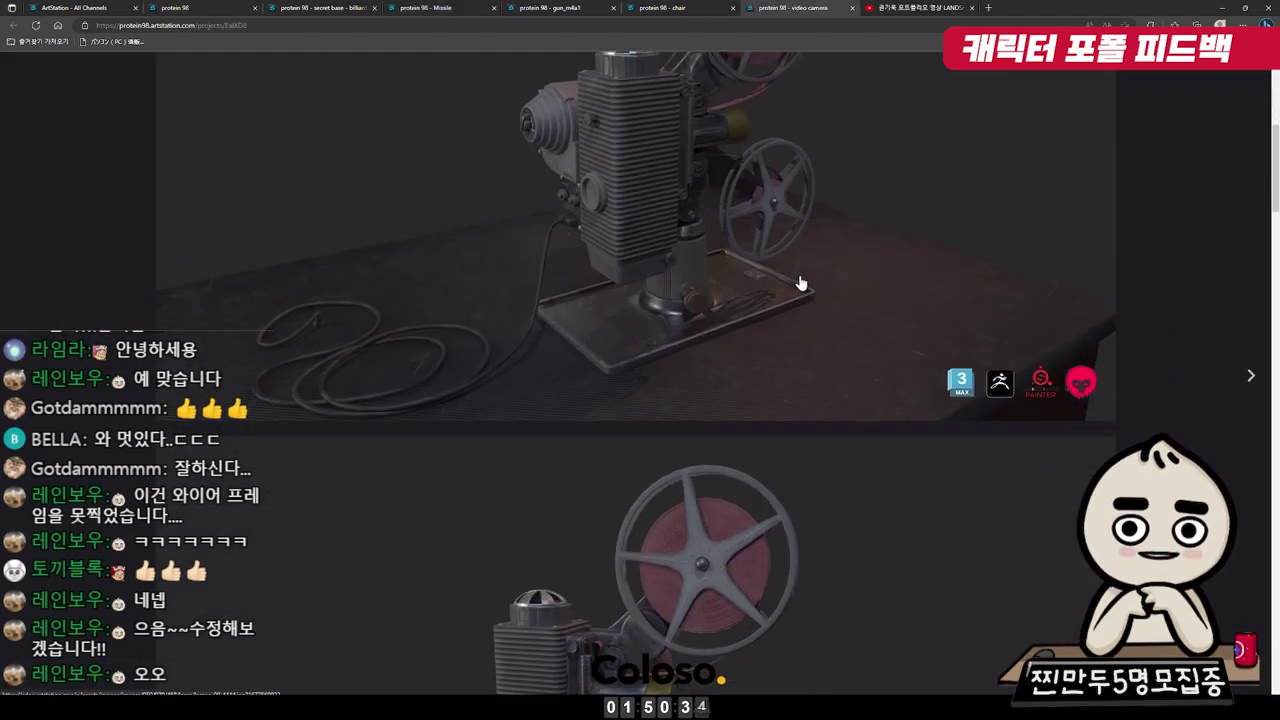
{"action": "scroll", "coordinate": [817, 297], "scroll_direction": "down", "scroll_amount": 5}
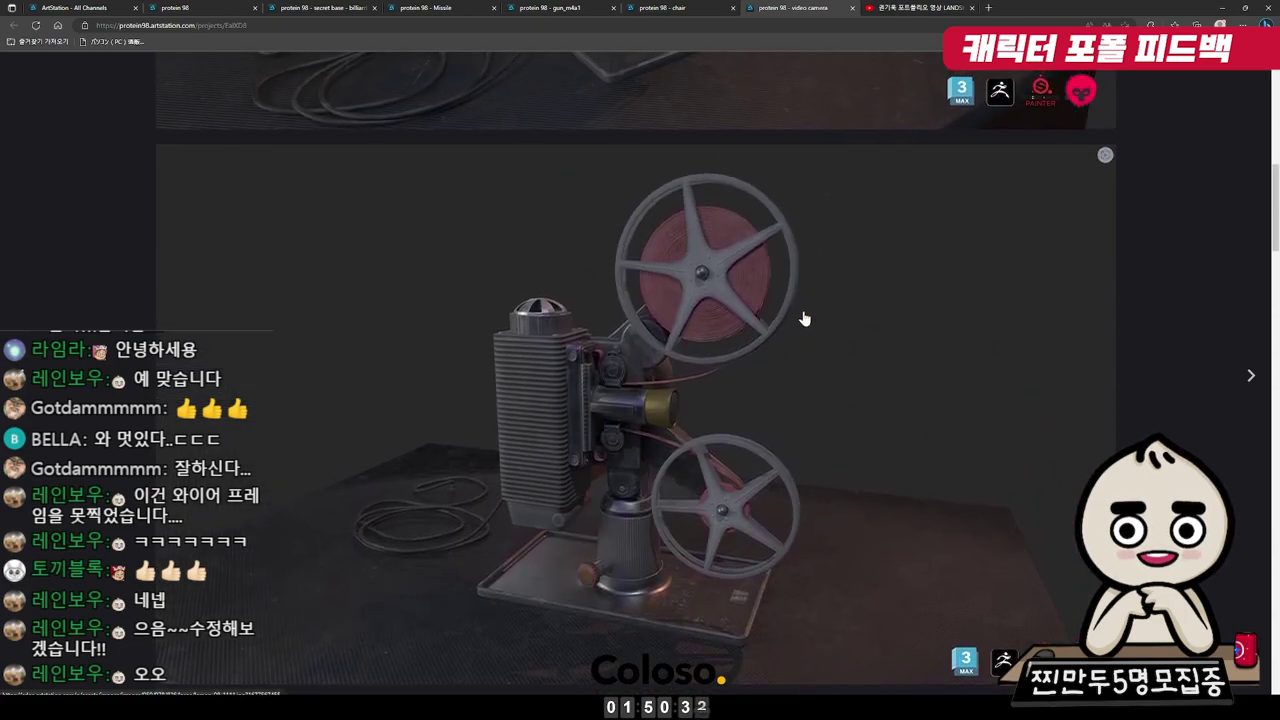
{"action": "scroll", "coordinate": [806, 320], "scroll_direction": "up", "scroll_amount": 3}
{"action": "scroll", "coordinate": [706, 241], "scroll_direction": "down", "scroll_amount": 1}
{"action": "scroll", "coordinate": [729, 277], "scroll_direction": "down", "scroll_amount": 5}
{"action": "scroll", "coordinate": [743, 294], "scroll_direction": "down", "scroll_amount": 1}
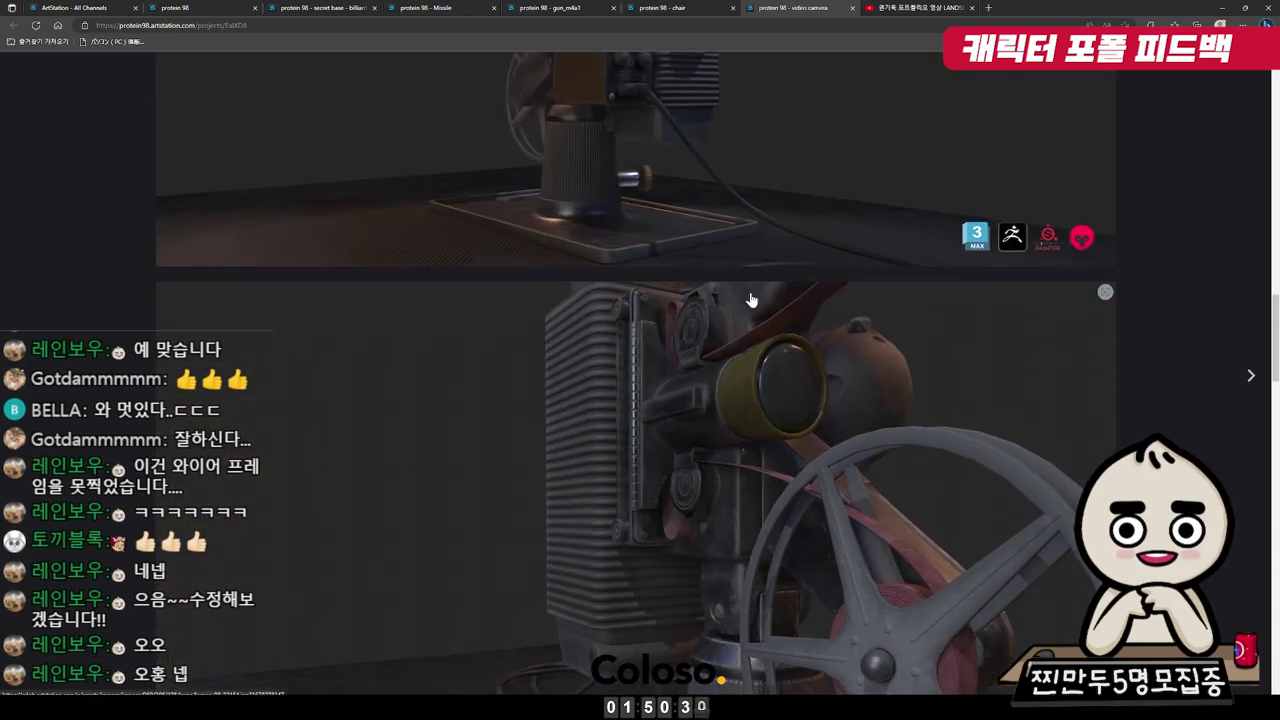
{"action": "scroll", "coordinate": [751, 294], "scroll_direction": "down", "scroll_amount": 5}
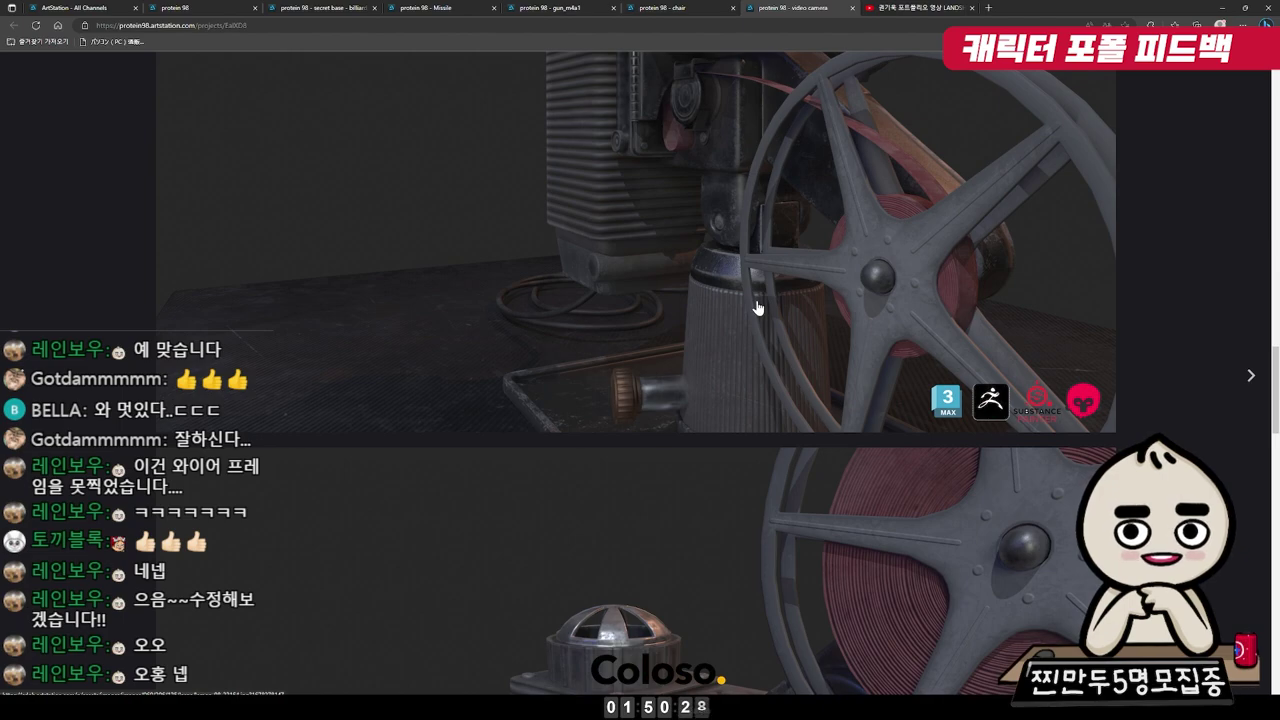
{"action": "scroll", "coordinate": [757, 307], "scroll_direction": "down", "scroll_amount": 1}
{"action": "scroll", "coordinate": [760, 310], "scroll_direction": "down", "scroll_amount": 3}
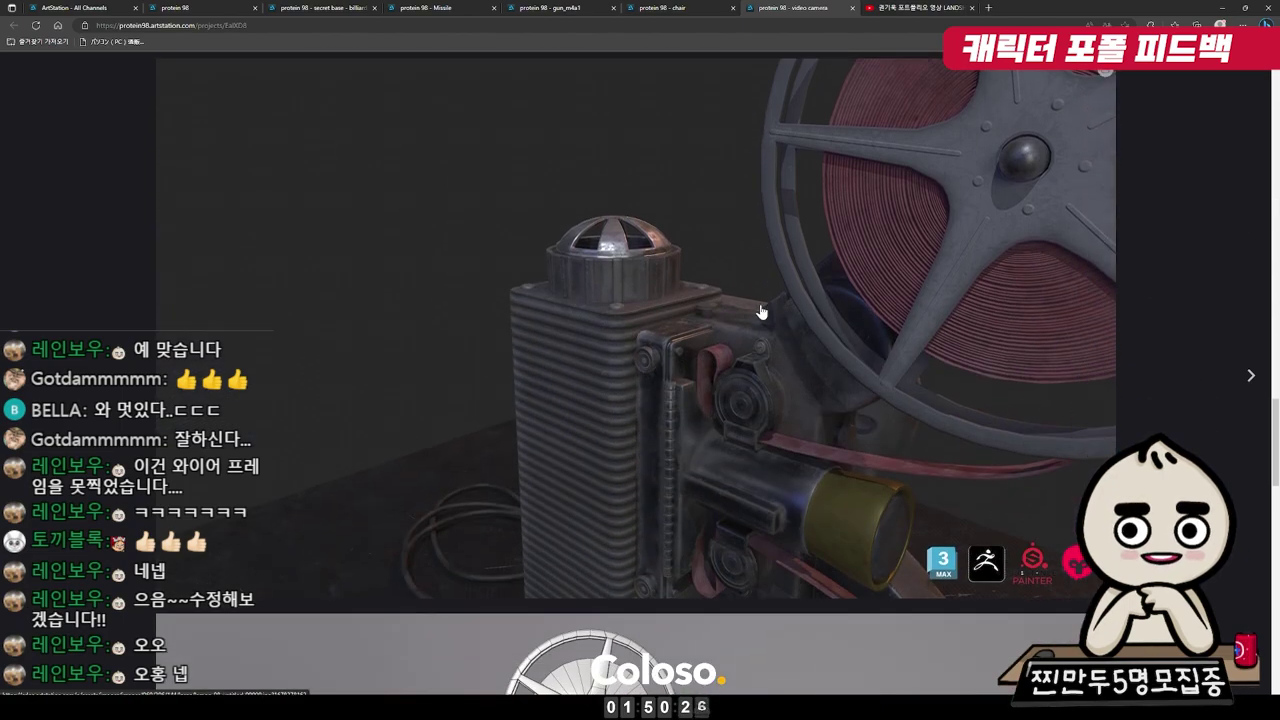
{"action": "scroll", "coordinate": [760, 312], "scroll_direction": "down", "scroll_amount": 5}
{"action": "scroll", "coordinate": [764, 316], "scroll_direction": "down", "scroll_amount": 1}
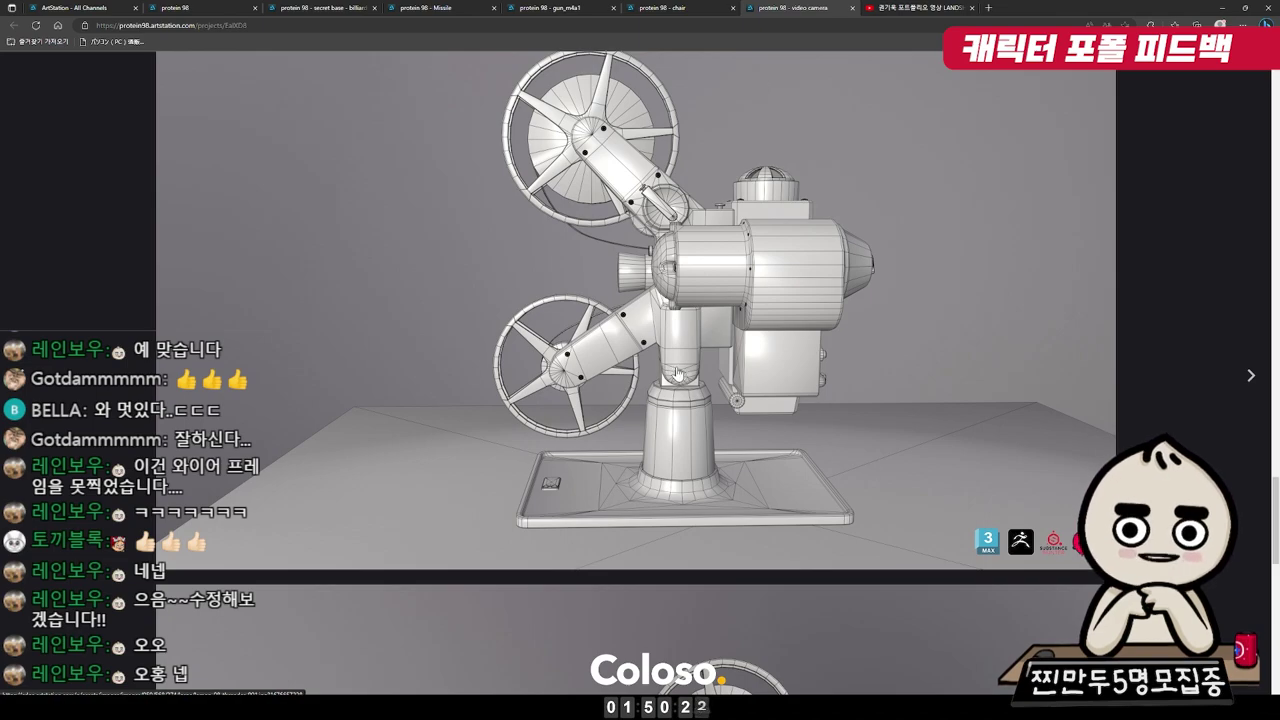
{"action": "scroll", "coordinate": [678, 360], "scroll_direction": "down", "scroll_amount": 4}
{"action": "scroll", "coordinate": [683, 335], "scroll_direction": "down", "scroll_amount": 5}
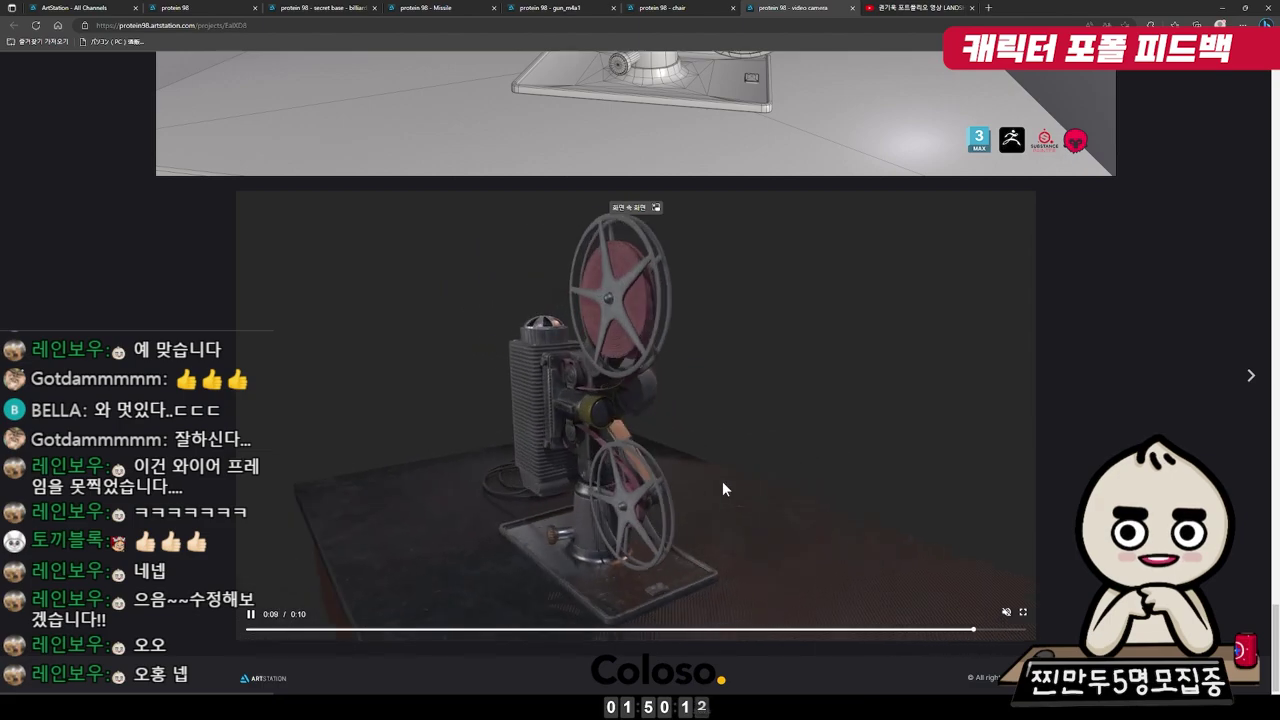
{"action": "key", "text": "ctrl+2"}
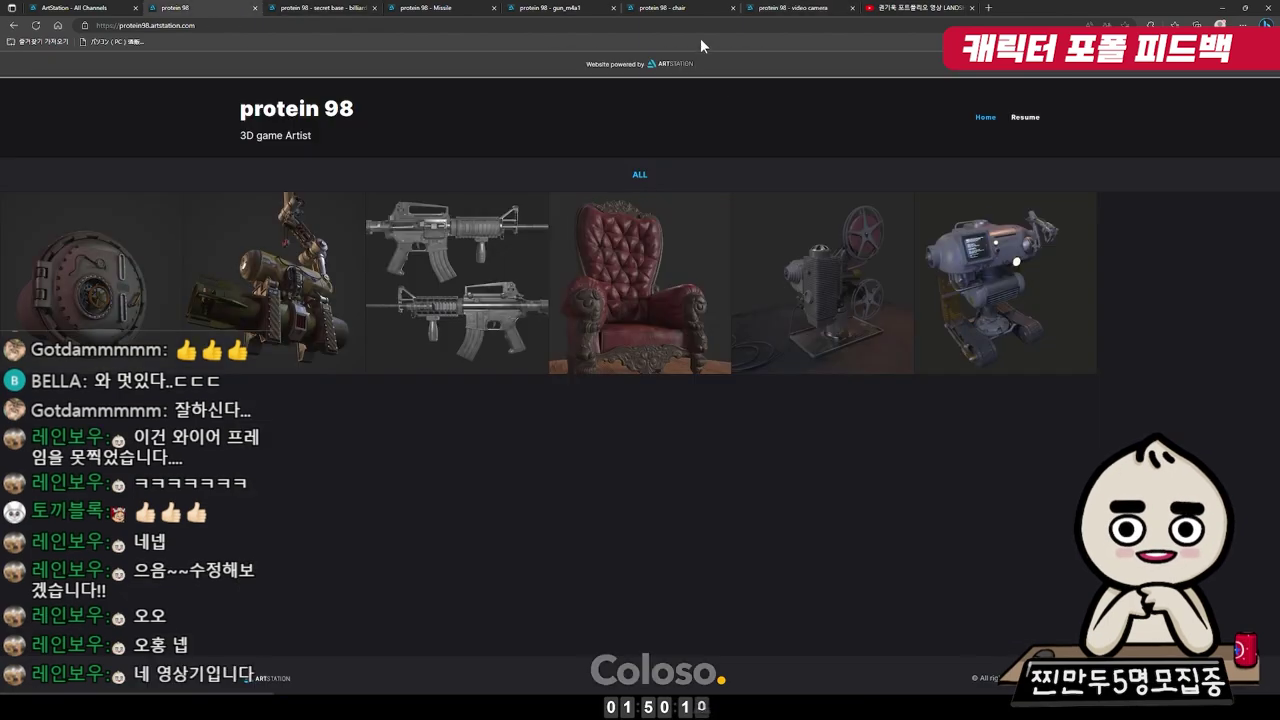
Open the mecha 3D modelling project in its own tab and return to it after checking other tabs
{"action": "middle_click", "coordinate": [1010, 240]}
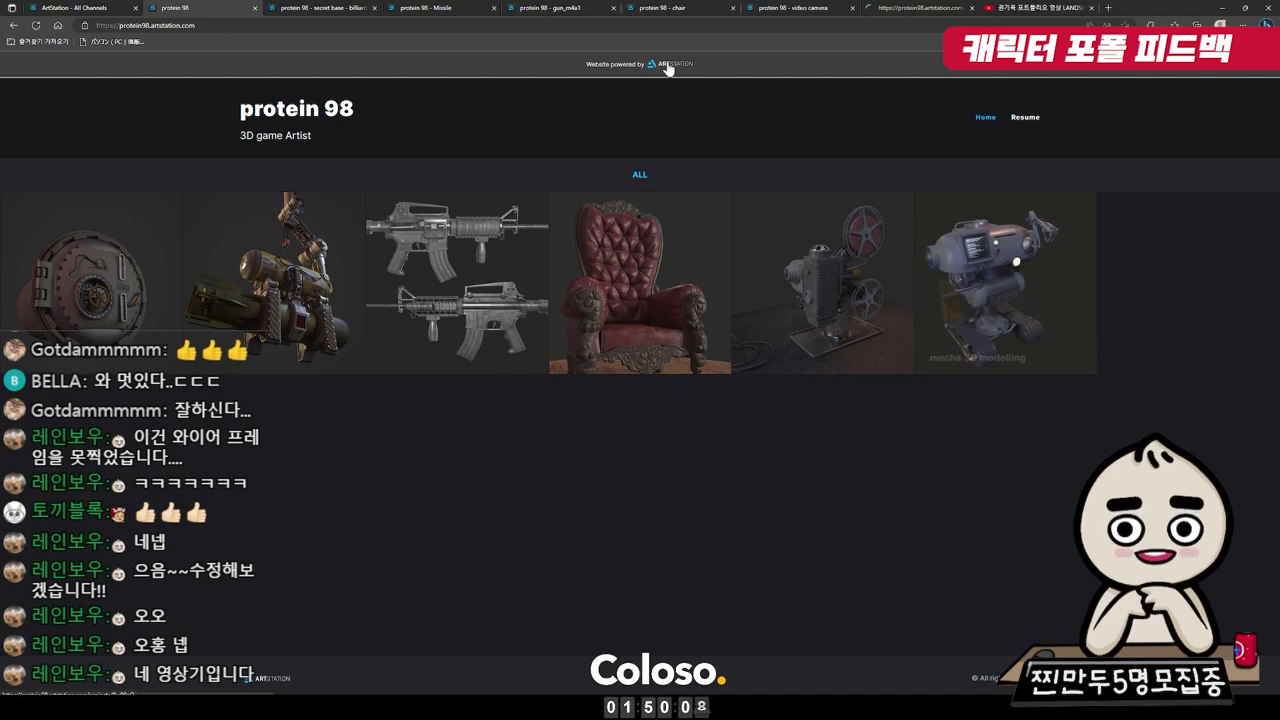
{"action": "left_click", "coordinate": [897, 7]}
{"action": "scroll", "coordinate": [800, 330], "scroll_direction": "down", "scroll_amount": 4}
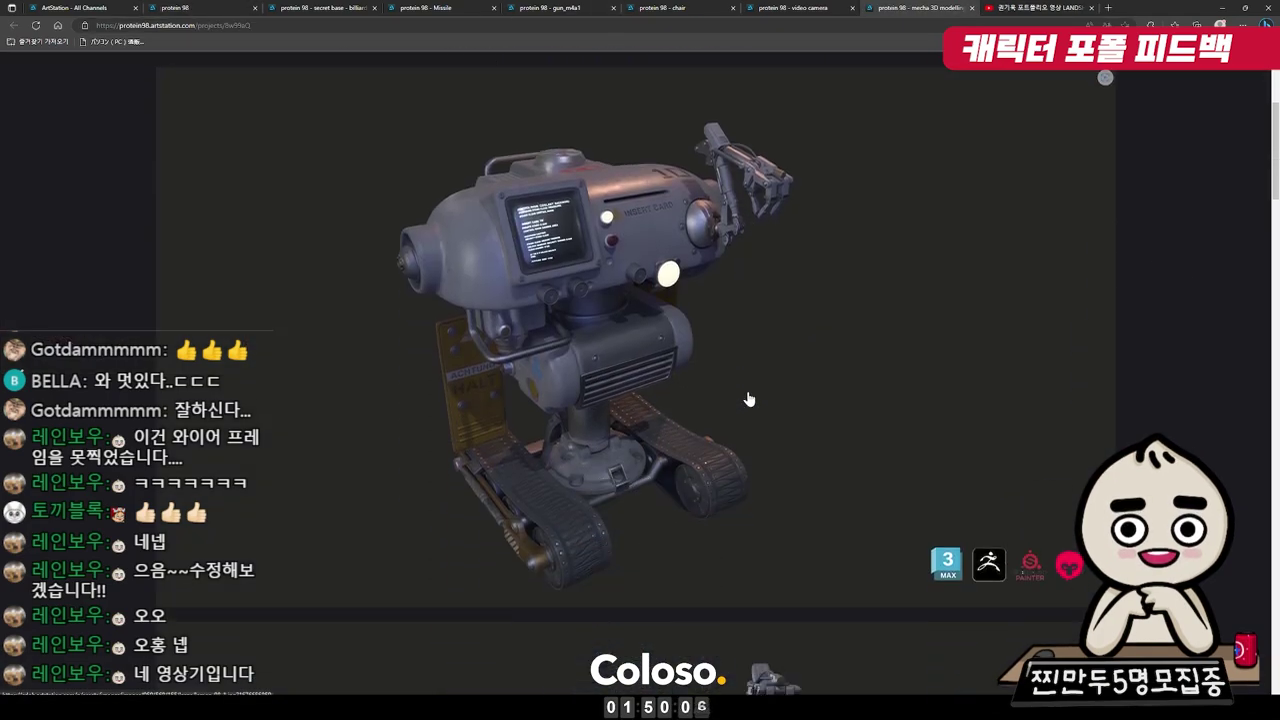
{"action": "scroll", "coordinate": [748, 398], "scroll_direction": "up", "scroll_amount": 3}
{"action": "scroll", "coordinate": [748, 398], "scroll_direction": "down", "scroll_amount": 3}
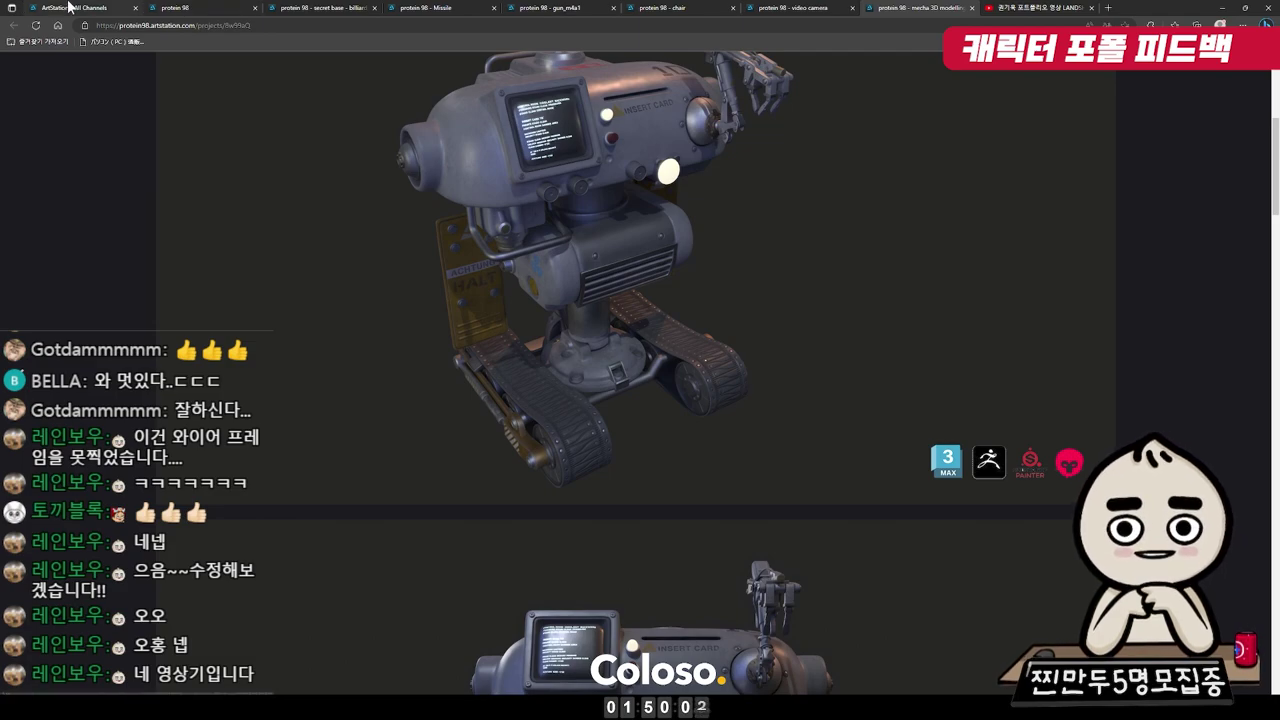
{"action": "left_click", "coordinate": [100, 7]}
{"action": "left_click", "coordinate": [210, 7]}
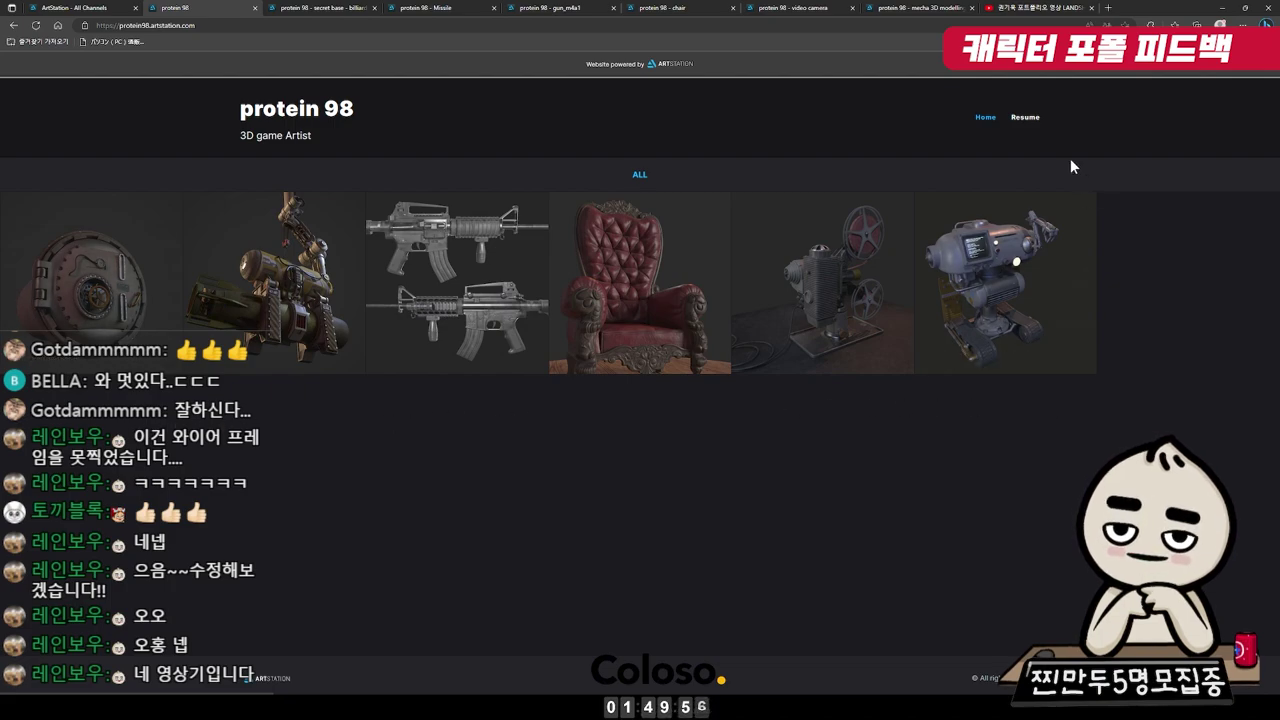
{"action": "left_click", "coordinate": [945, 7]}
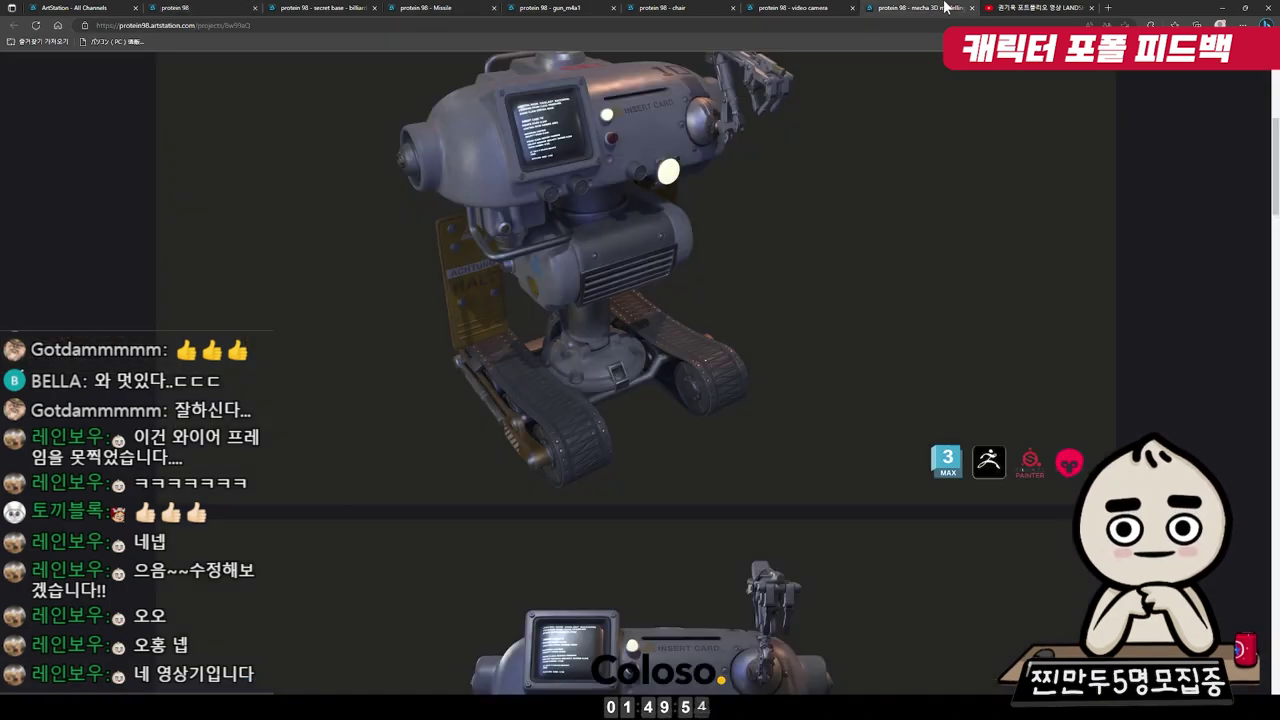
Scroll past the robot close-ups and clay renders to the turntable video, then back to the project grid
{"action": "scroll", "coordinate": [737, 334], "scroll_direction": "up", "scroll_amount": 3}
{"action": "scroll", "coordinate": [737, 337], "scroll_direction": "down", "scroll_amount": 2}
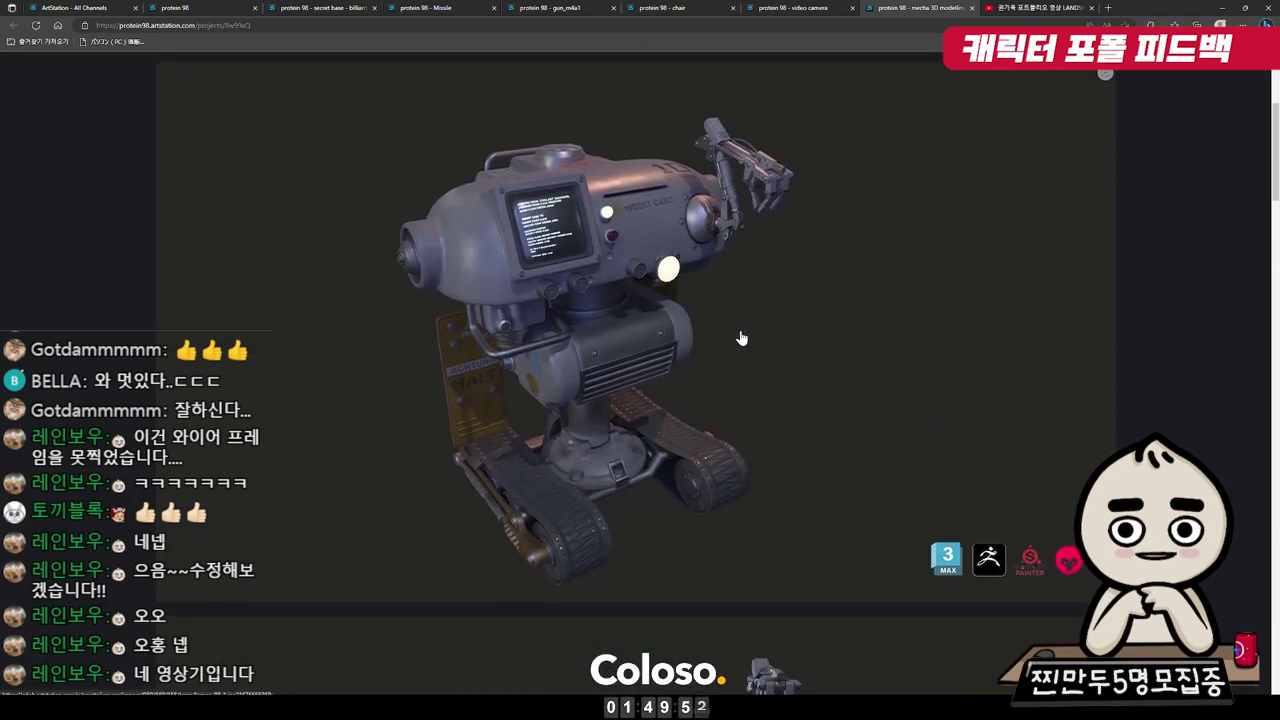
{"action": "scroll", "coordinate": [658, 386], "scroll_direction": "up", "scroll_amount": 1}
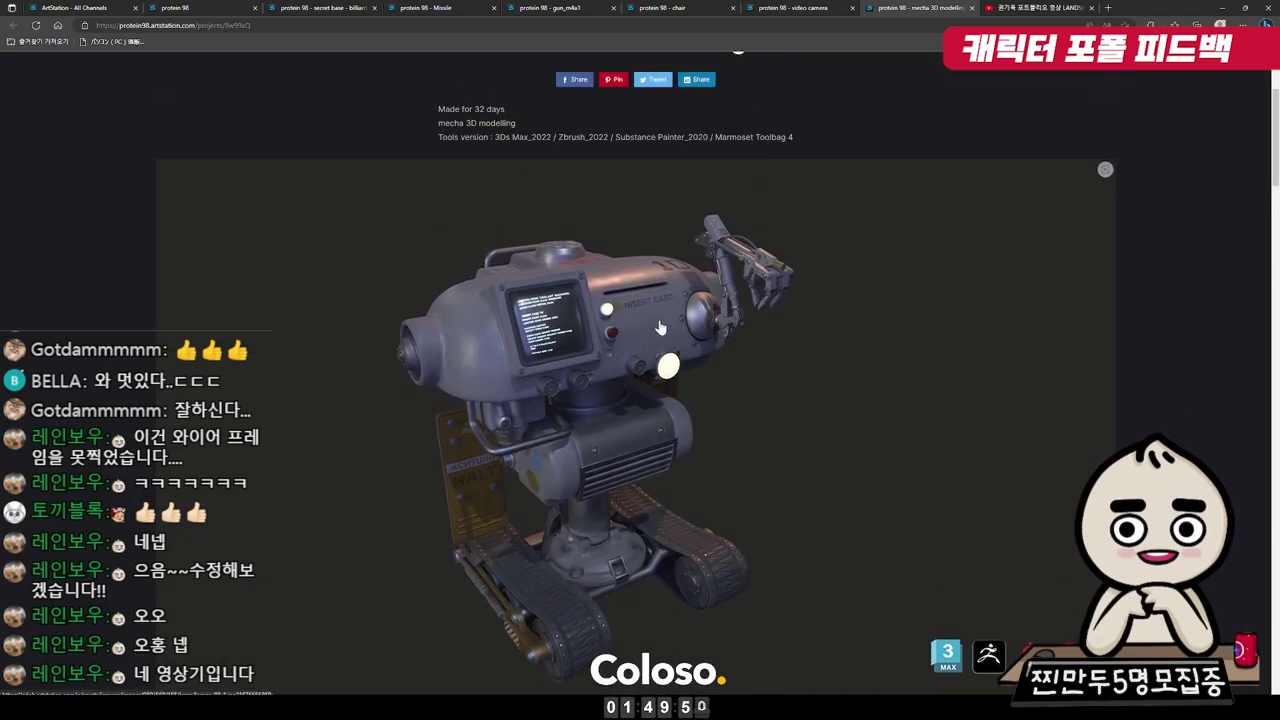
{"action": "scroll", "coordinate": [657, 320], "scroll_direction": "down", "scroll_amount": 2}
{"action": "scroll", "coordinate": [657, 335], "scroll_direction": "up", "scroll_amount": 3}
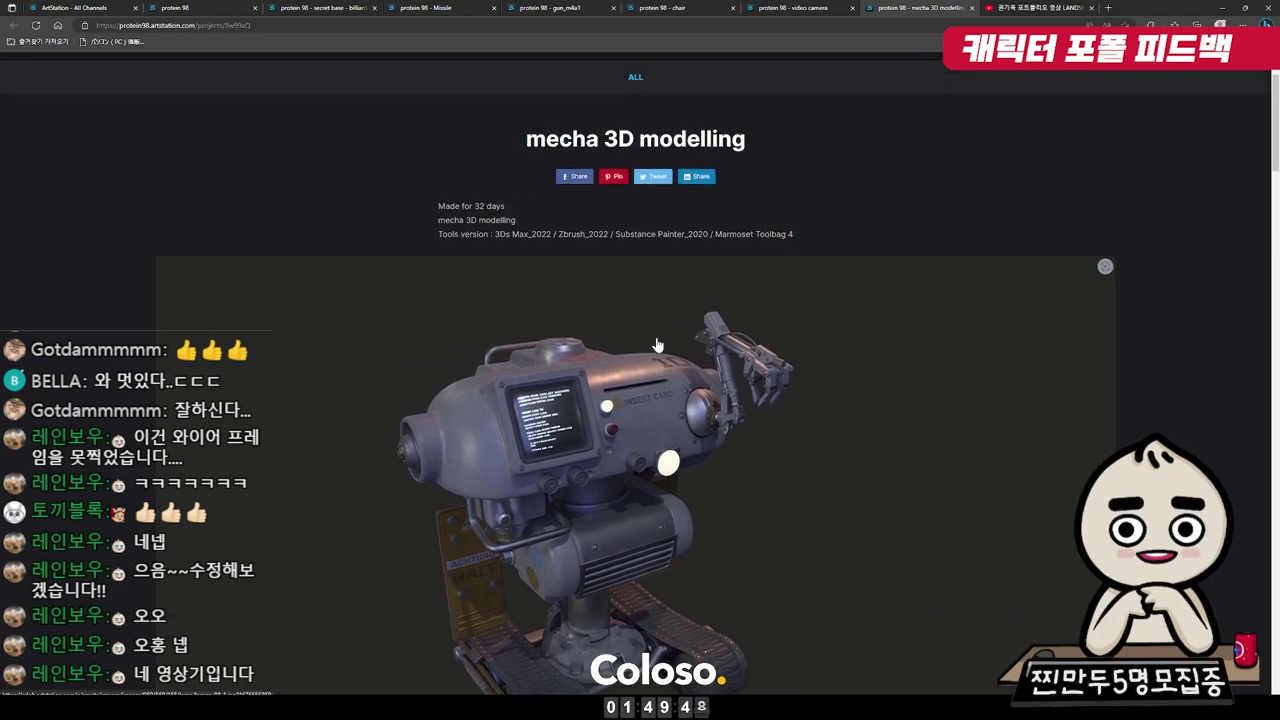
{"action": "scroll", "coordinate": [724, 403], "scroll_direction": "down", "scroll_amount": 1}
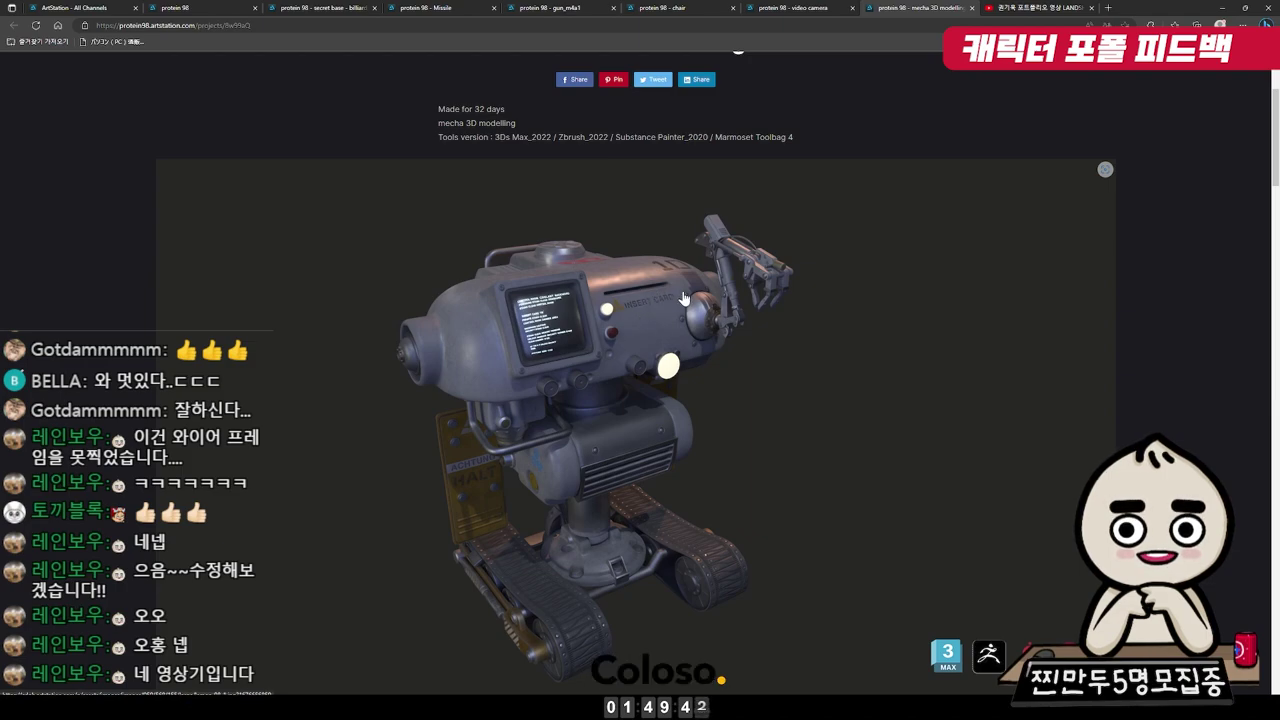
{"action": "scroll", "coordinate": [675, 320], "scroll_direction": "down", "scroll_amount": 1}
{"action": "scroll", "coordinate": [675, 320], "scroll_direction": "down", "scroll_amount": 2}
{"action": "scroll", "coordinate": [675, 321], "scroll_direction": "down", "scroll_amount": 3}
{"action": "scroll", "coordinate": [675, 323], "scroll_direction": "down", "scroll_amount": 3}
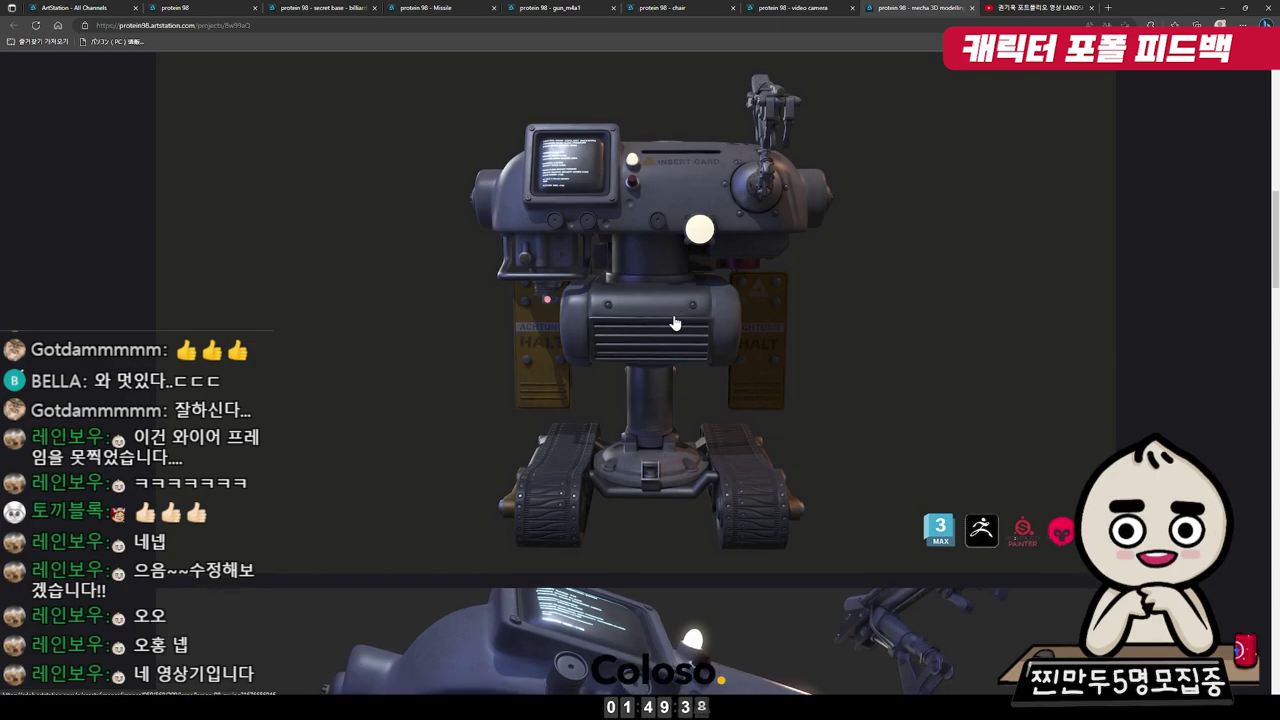
{"action": "scroll", "coordinate": [675, 323], "scroll_direction": "down", "scroll_amount": 3}
{"action": "scroll", "coordinate": [675, 323], "scroll_direction": "down", "scroll_amount": 2}
{"action": "scroll", "coordinate": [675, 323], "scroll_direction": "down", "scroll_amount": 3}
{"action": "scroll", "coordinate": [675, 323], "scroll_direction": "down", "scroll_amount": 2}
{"action": "scroll", "coordinate": [675, 323], "scroll_direction": "down", "scroll_amount": 3}
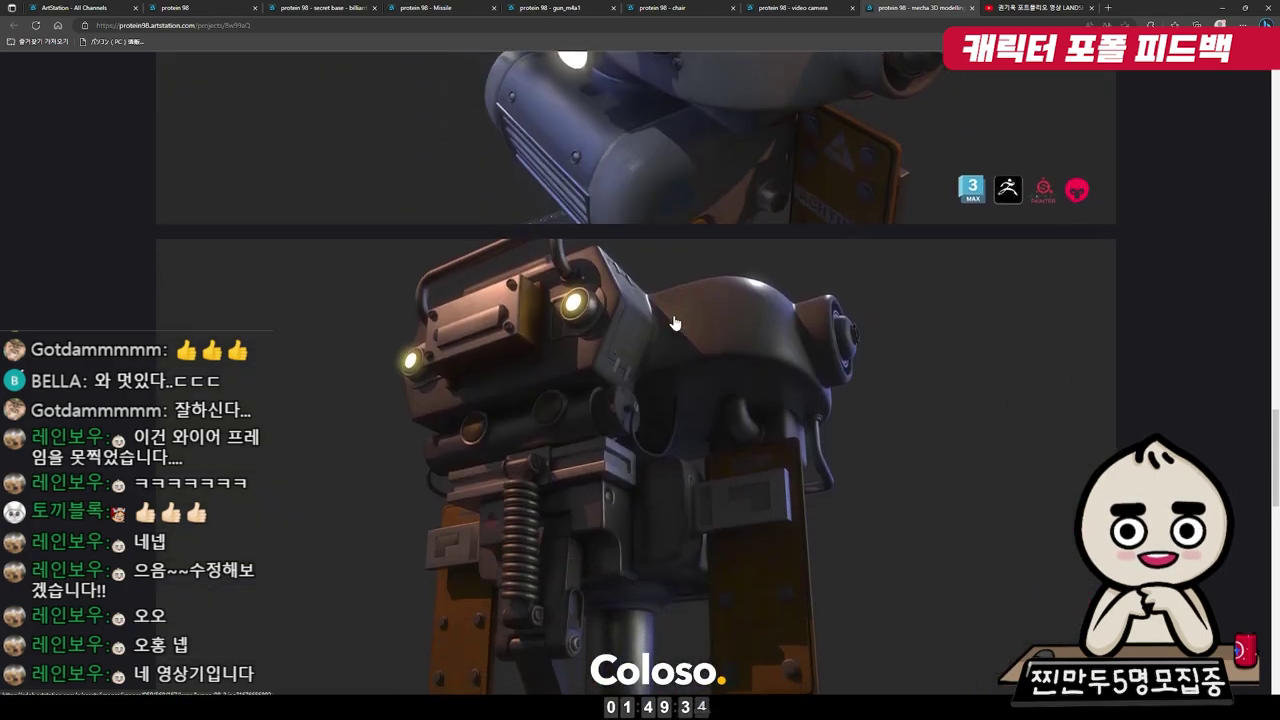
{"action": "scroll", "coordinate": [675, 323], "scroll_direction": "down", "scroll_amount": 3}
{"action": "scroll", "coordinate": [675, 323], "scroll_direction": "down", "scroll_amount": 2}
{"action": "scroll", "coordinate": [675, 322], "scroll_direction": "down", "scroll_amount": 3}
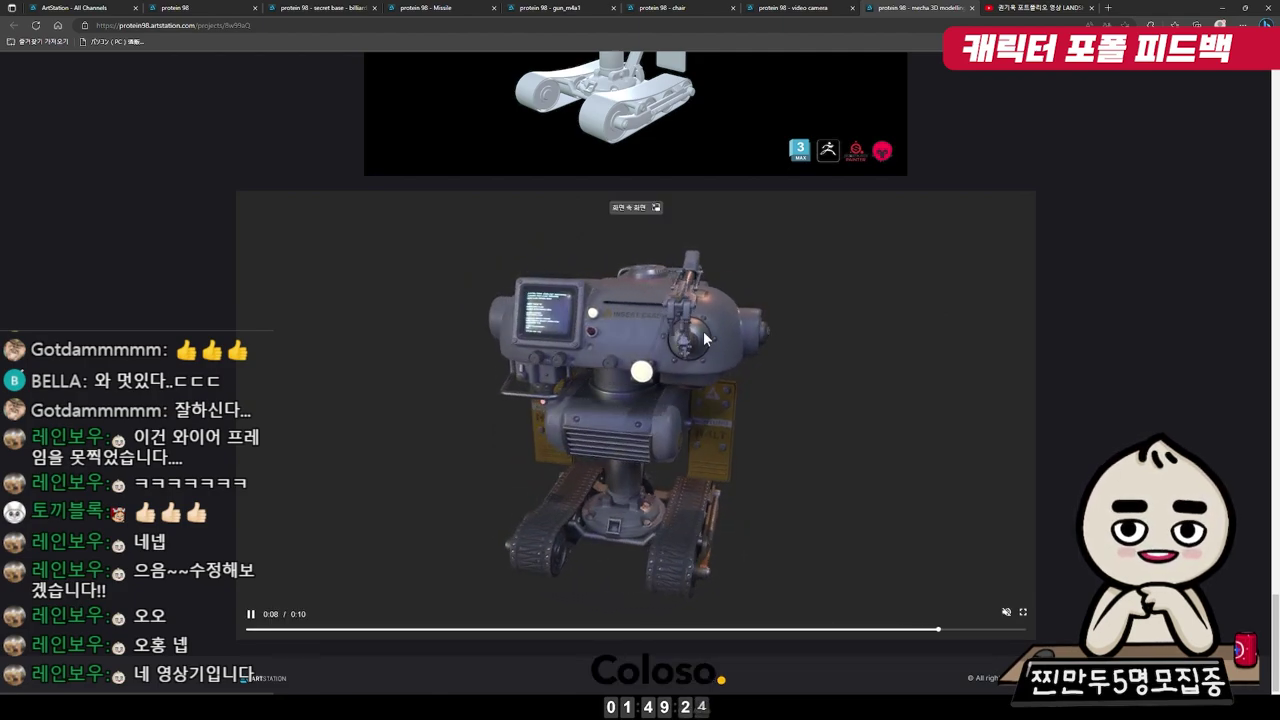
{"action": "left_click", "coordinate": [235, 8]}
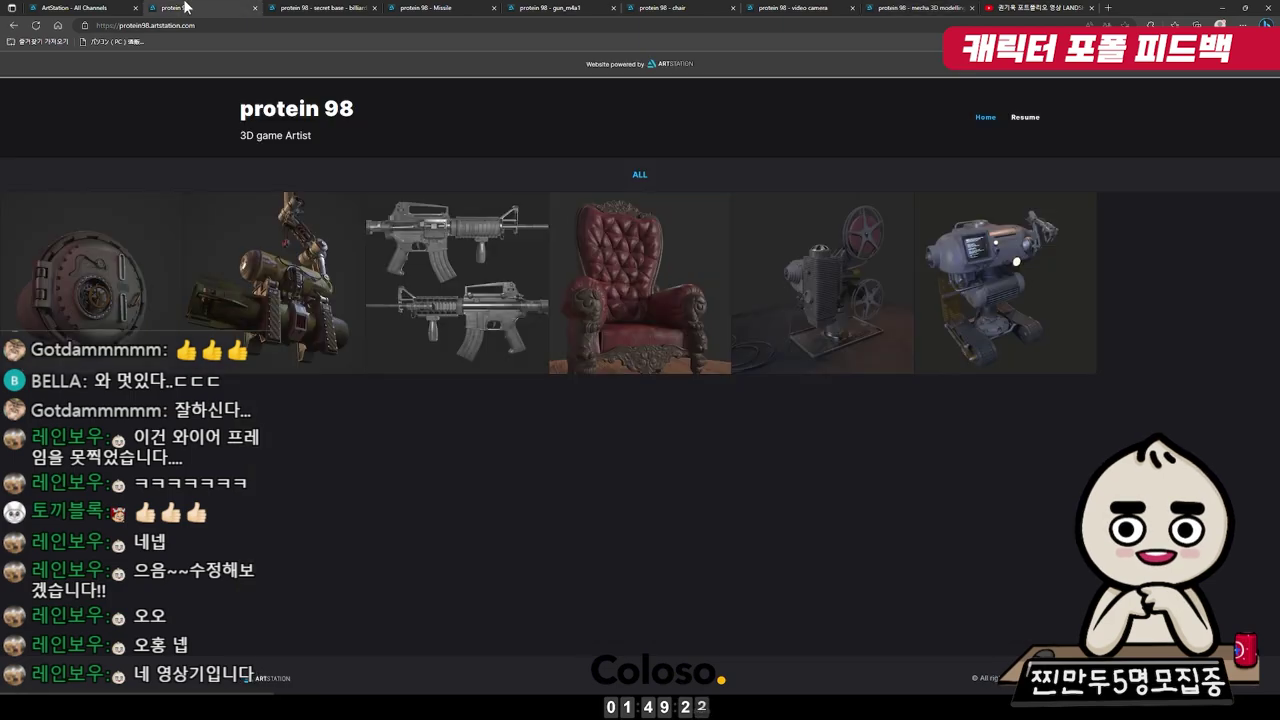
Open the secret base vault door project and scroll through its renders
{"action": "left_click", "coordinate": [315, 8]}
{"action": "scroll", "coordinate": [585, 248], "scroll_direction": "down", "scroll_amount": 3}
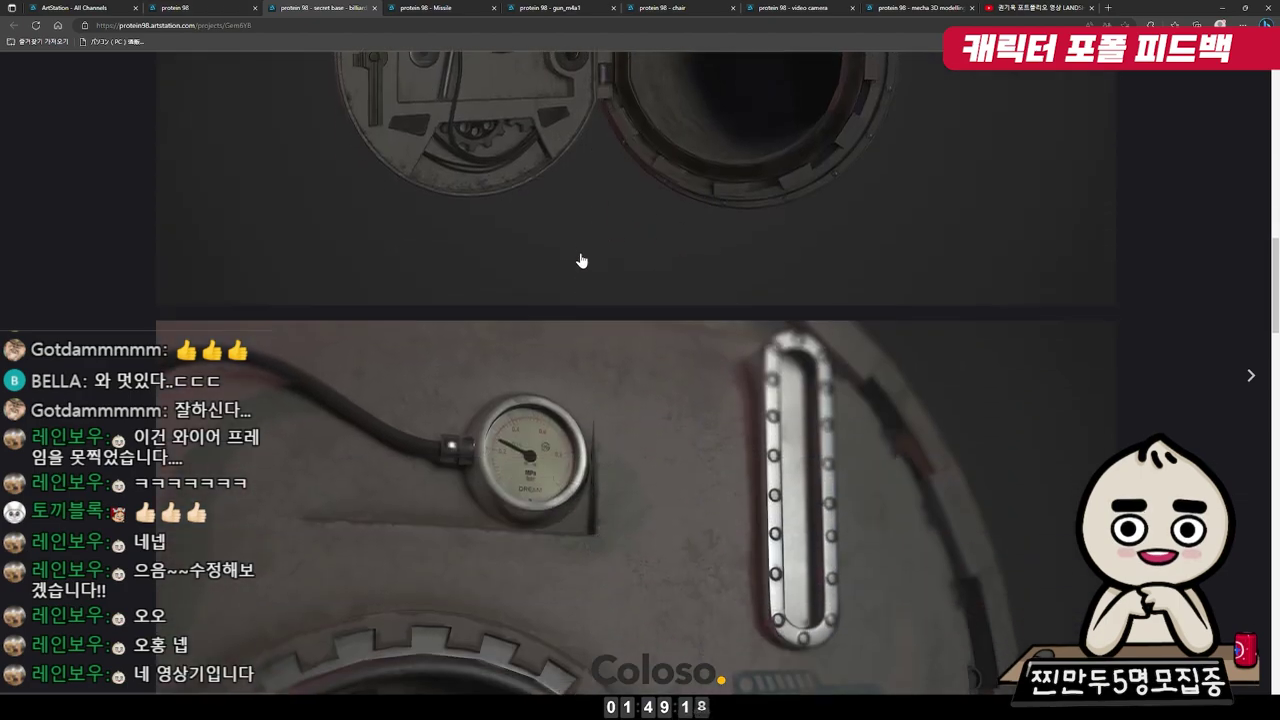
{"action": "scroll", "coordinate": [673, 370], "scroll_direction": "up", "scroll_amount": 5}
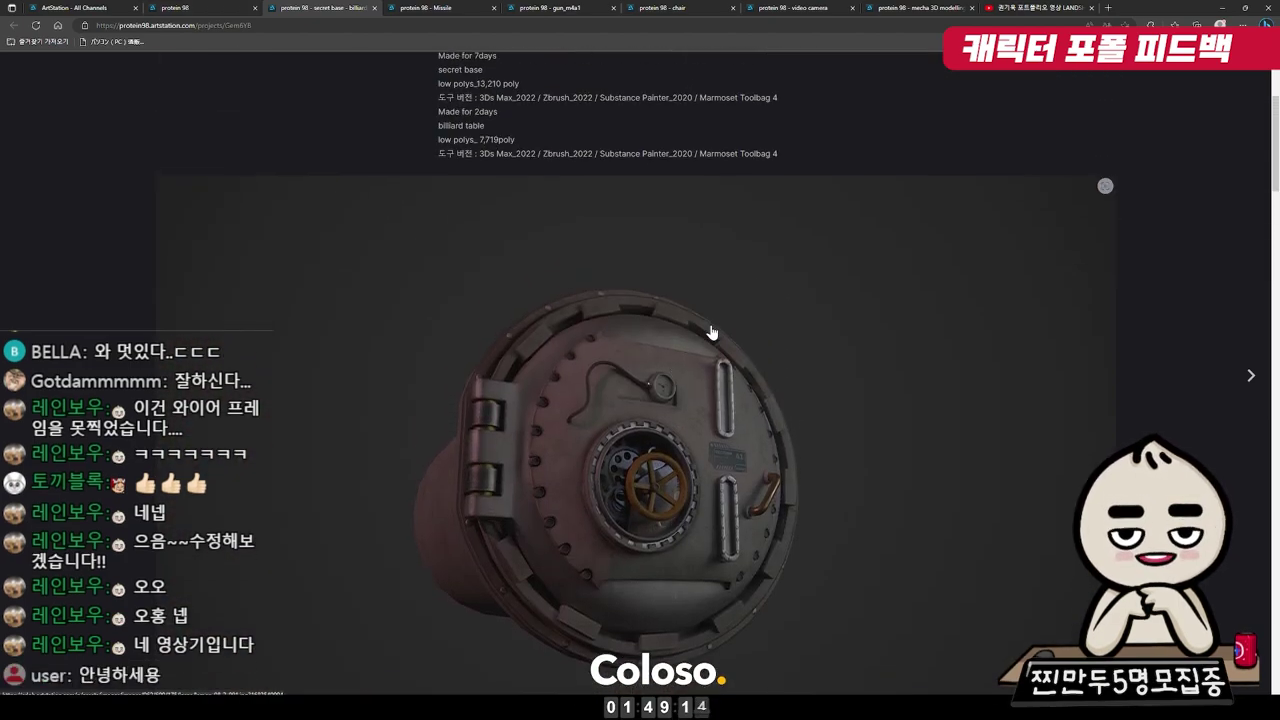
{"action": "scroll", "coordinate": [748, 340], "scroll_direction": "down", "scroll_amount": 5}
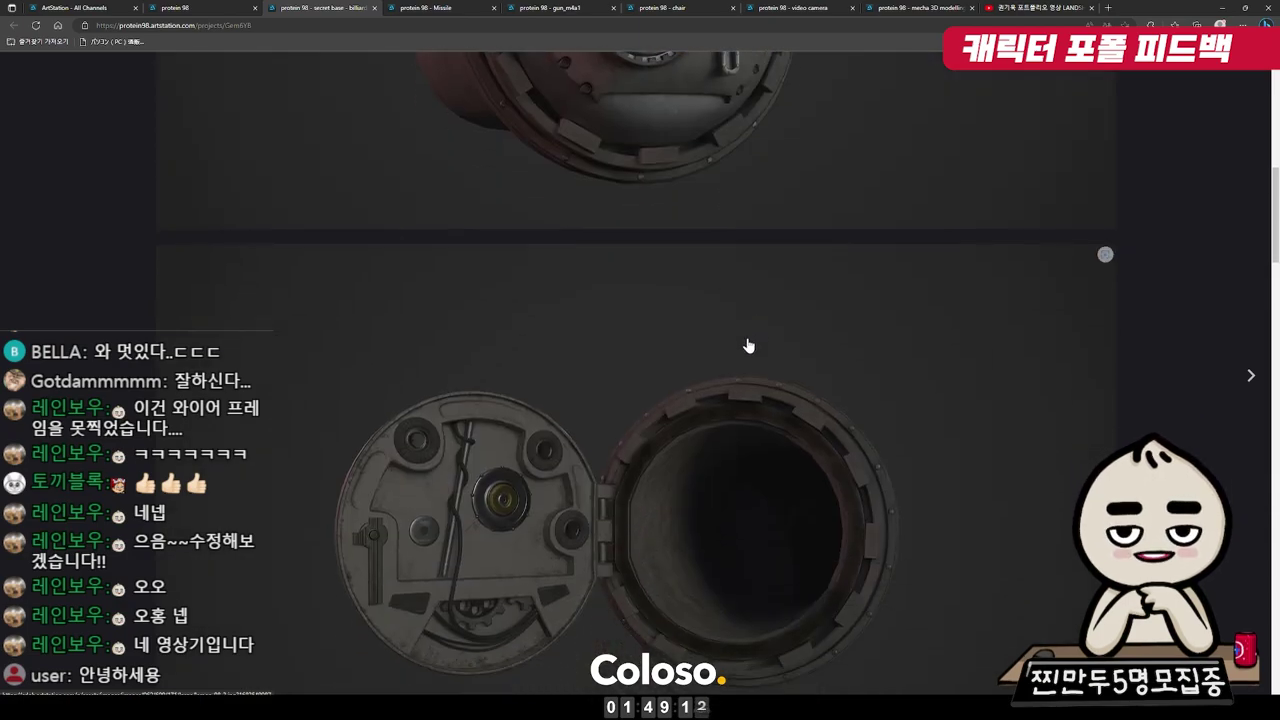
{"action": "scroll", "coordinate": [748, 340], "scroll_direction": "down", "scroll_amount": 8}
{"action": "scroll", "coordinate": [748, 342], "scroll_direction": "down", "scroll_amount": 8}
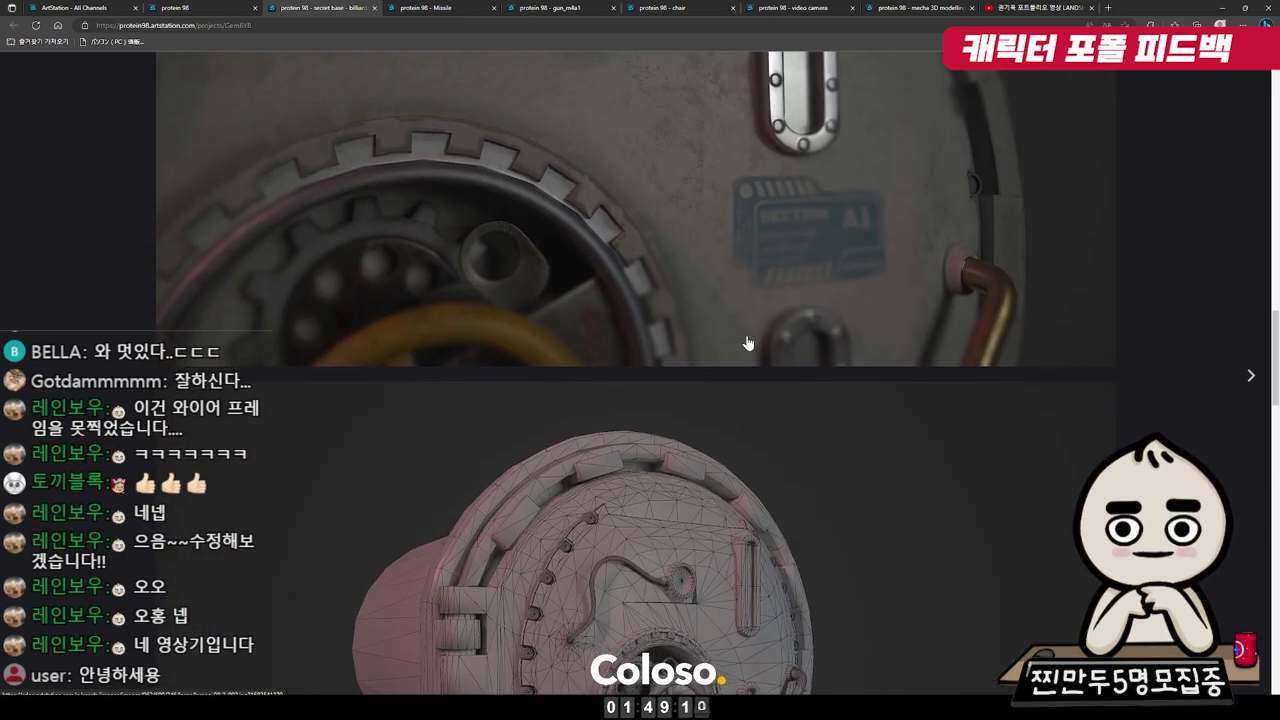
{"action": "scroll", "coordinate": [726, 347], "scroll_direction": "down", "scroll_amount": 5}
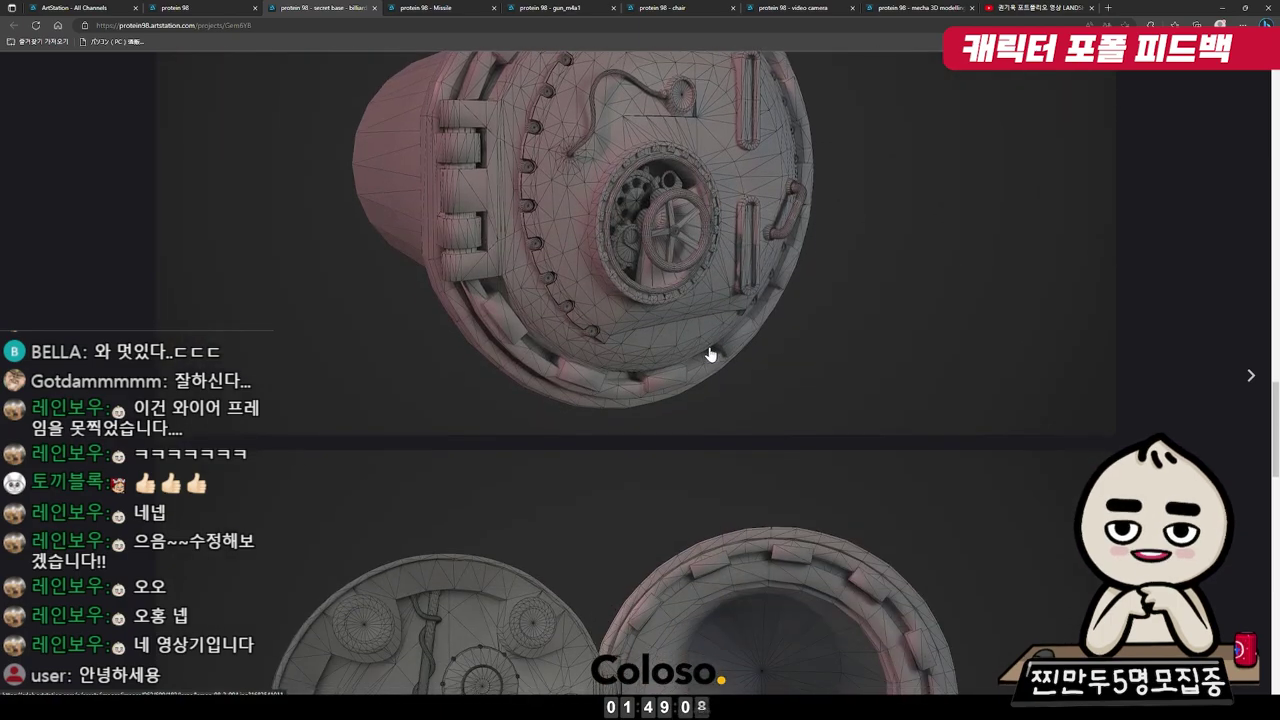
{"action": "scroll", "coordinate": [721, 400], "scroll_direction": "up", "scroll_amount": 5}
{"action": "scroll", "coordinate": [724, 410], "scroll_direction": "up", "scroll_amount": 6}
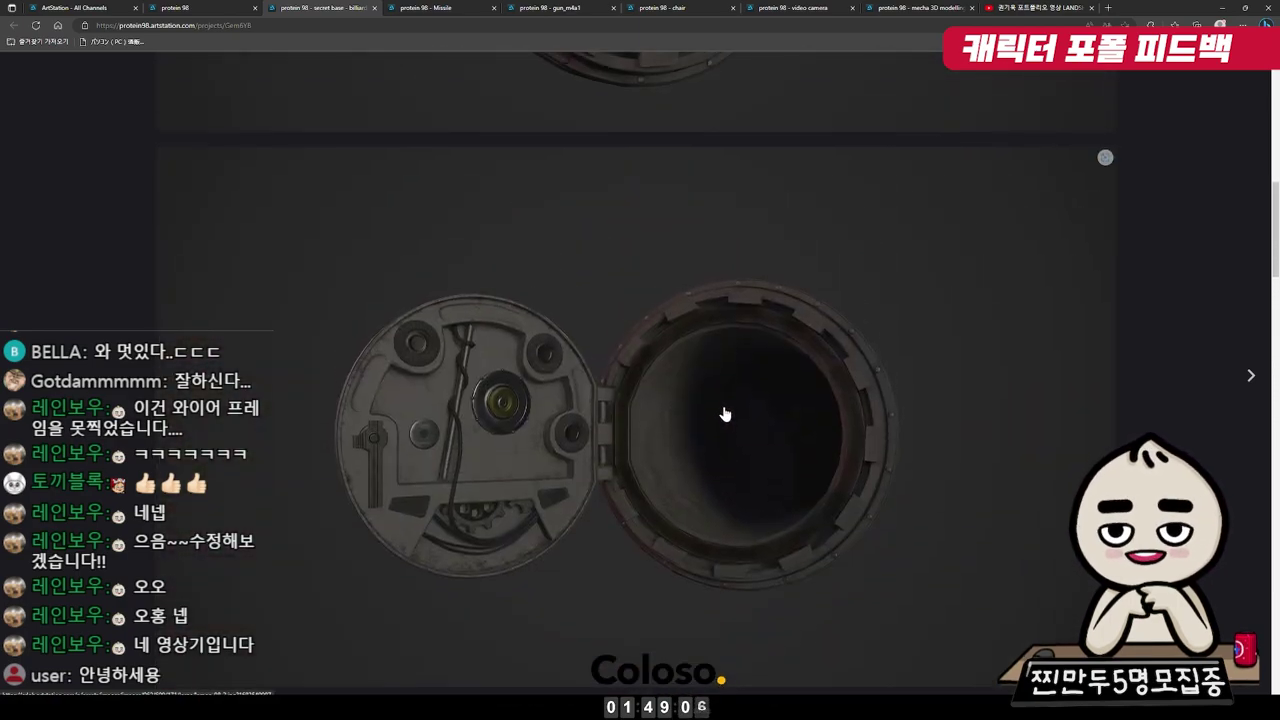
{"action": "scroll", "coordinate": [726, 414], "scroll_direction": "up", "scroll_amount": 4}
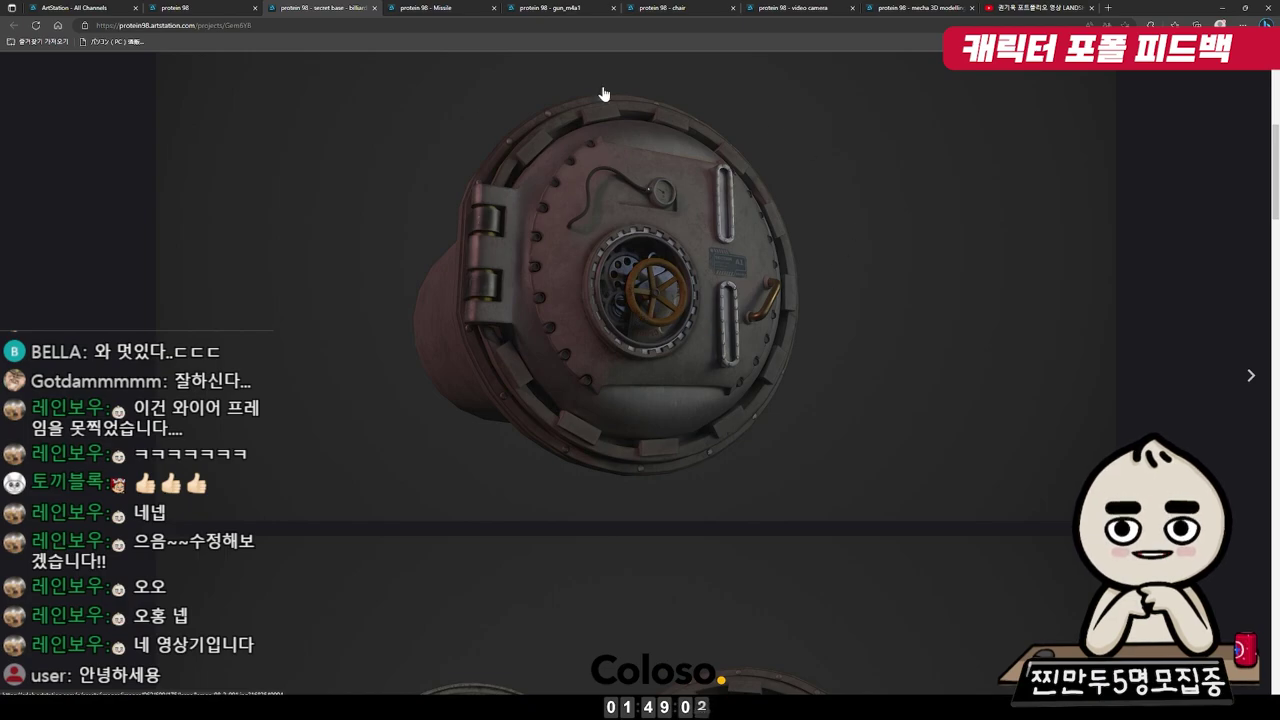
{"action": "scroll", "coordinate": [718, 208], "scroll_direction": "down", "scroll_amount": 8}
{"action": "scroll", "coordinate": [726, 215], "scroll_direction": "down", "scroll_amount": 5}
{"action": "scroll", "coordinate": [748, 229], "scroll_direction": "down", "scroll_amount": 4}
{"action": "scroll", "coordinate": [755, 233], "scroll_direction": "down", "scroll_amount": 4}
{"action": "scroll", "coordinate": [760, 240], "scroll_direction": "down", "scroll_amount": 3}
{"action": "scroll", "coordinate": [595, 408], "scroll_direction": "down", "scroll_amount": 2}
{"action": "scroll", "coordinate": [589, 456], "scroll_direction": "down", "scroll_amount": 3}
{"action": "scroll", "coordinate": [600, 462], "scroll_direction": "up", "scroll_amount": 5}
{"action": "scroll", "coordinate": [608, 466], "scroll_direction": "up", "scroll_amount": 5}
{"action": "scroll", "coordinate": [617, 473], "scroll_direction": "up", "scroll_amount": 3}
{"action": "scroll", "coordinate": [660, 465], "scroll_direction": "up", "scroll_amount": 5}
{"action": "scroll", "coordinate": [740, 455], "scroll_direction": "up", "scroll_amount": 5}
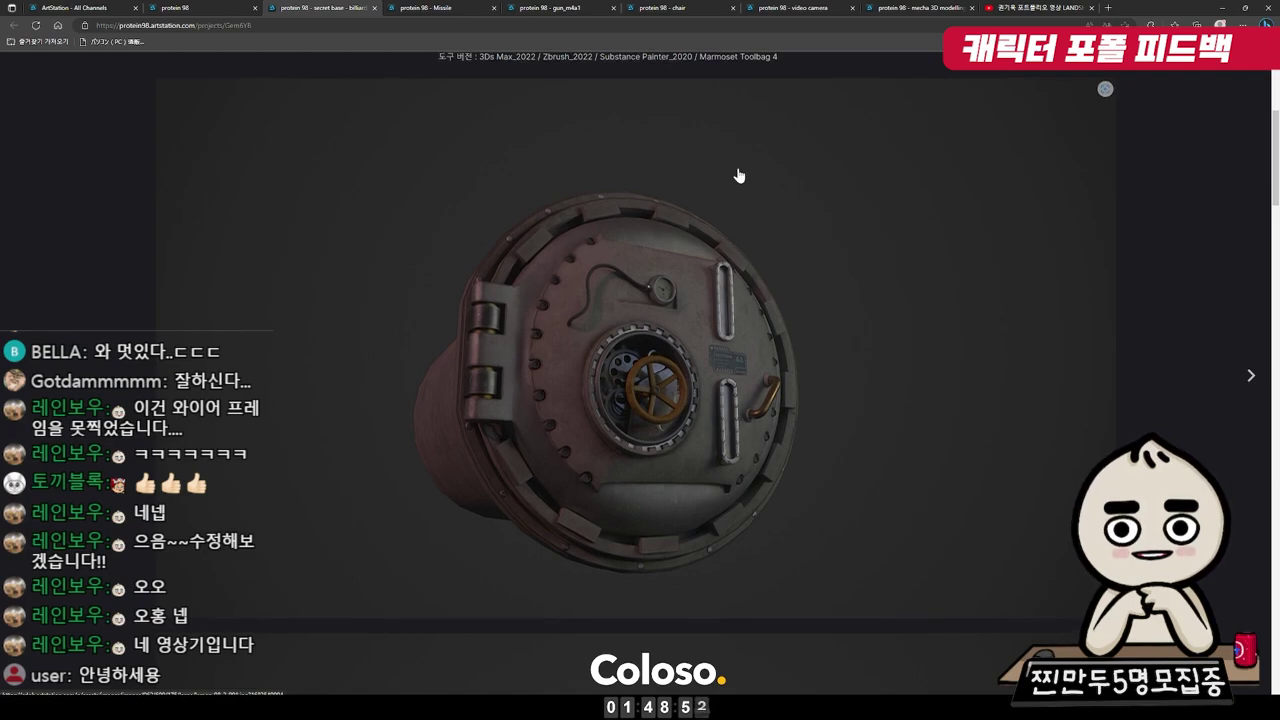
Enlarge the closed vault door render, then return to the chair paint-over in Photoshop
{"action": "left_click", "coordinate": [829, 194]}
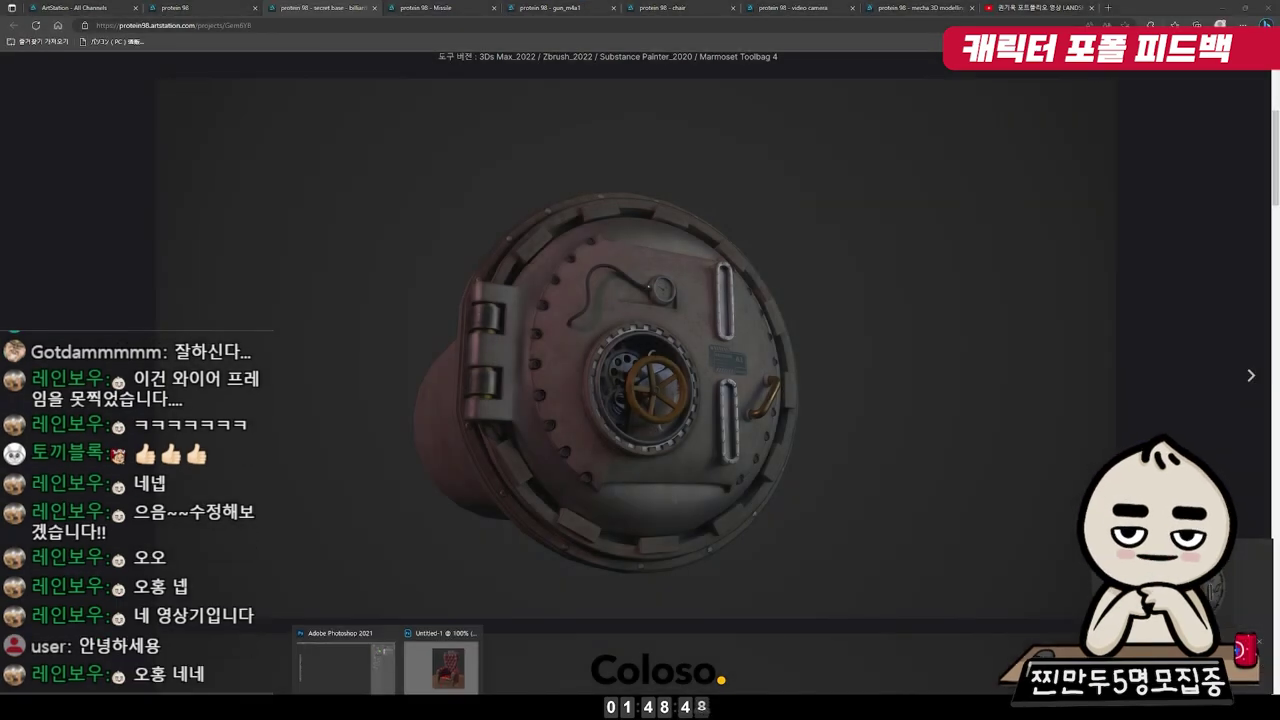
{"action": "left_click", "coordinate": [358, 666]}
{"action": "scroll", "coordinate": [869, 446], "scroll_direction": "left", "scroll_amount": 3}
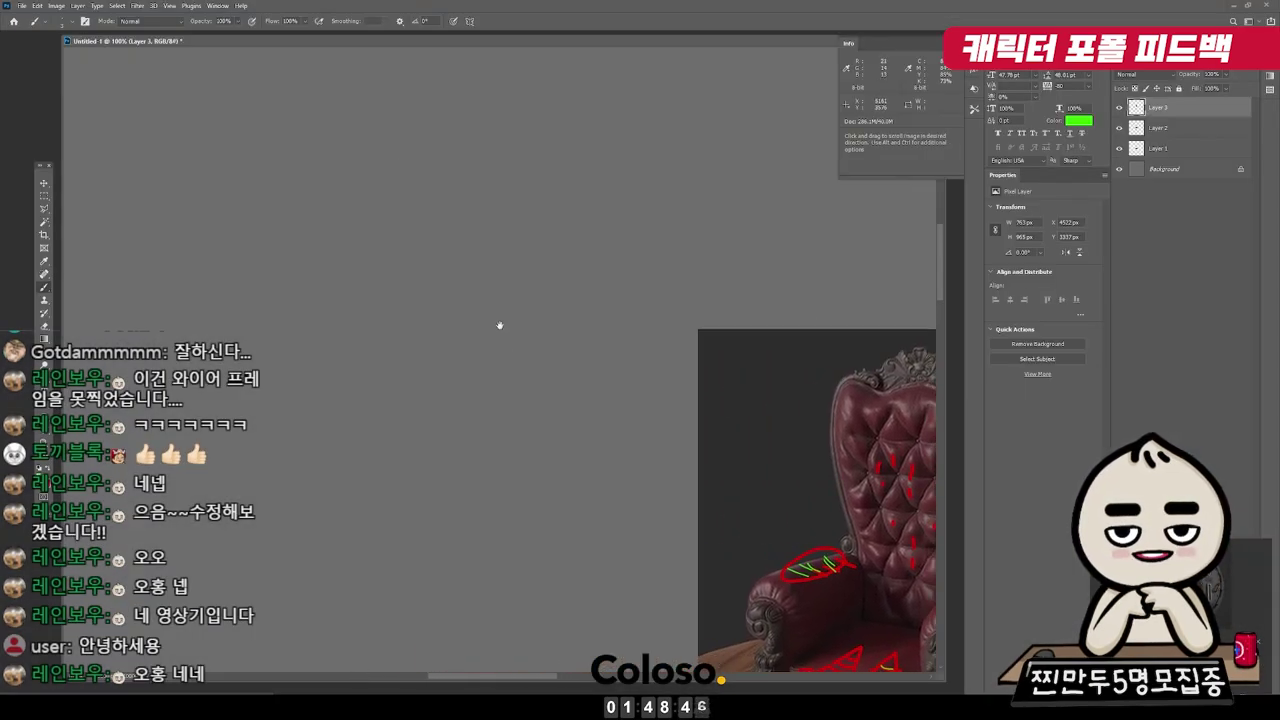
Paste the copied vault door render in as Layer 4 and zoom in on it
{"action": "key", "text": "ctrl+v"}
{"action": "key", "text": "ctrl+plus"}
{"action": "key", "text": "v"}
{"action": "scroll", "coordinate": [600, 270], "scroll_direction": "up", "scroll_amount": 1}
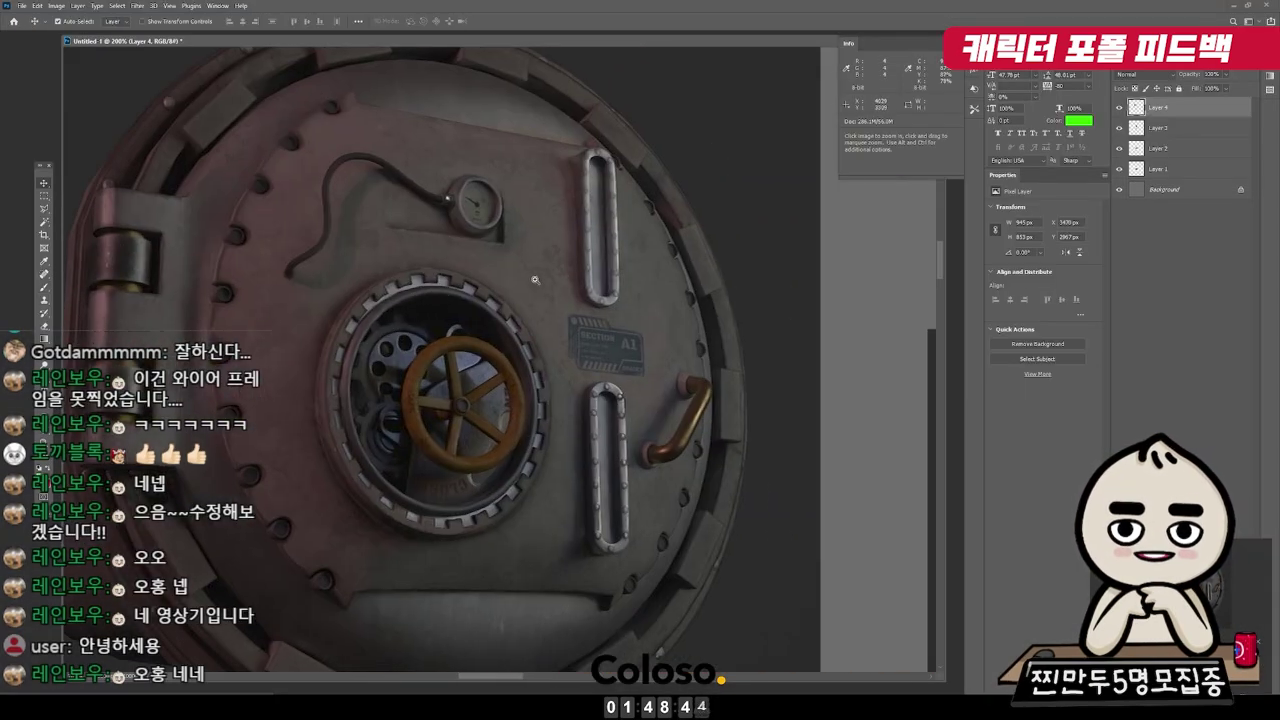
{"action": "key", "text": "b"}
{"action": "key", "text": "ctrl+minus"}
{"action": "scroll", "coordinate": [775, 121], "scroll_direction": "up", "scroll_amount": 2}
{"action": "scroll", "coordinate": [775, 121], "scroll_direction": "right", "scroll_amount": 1}
Paint green arrows at the upper window slot, section plate, handwheel and lower rim
{"action": "left_click_drag", "start_coordinate": [738, 103], "coordinate": [570, 223]}
{"action": "left_click_drag", "start_coordinate": [779, 308], "coordinate": [673, 370]}
{"action": "scroll", "coordinate": [732, 434], "scroll_direction": "down", "scroll_amount": 3}
{"action": "left_click_drag", "start_coordinate": [783, 605], "coordinate": [560, 436]}
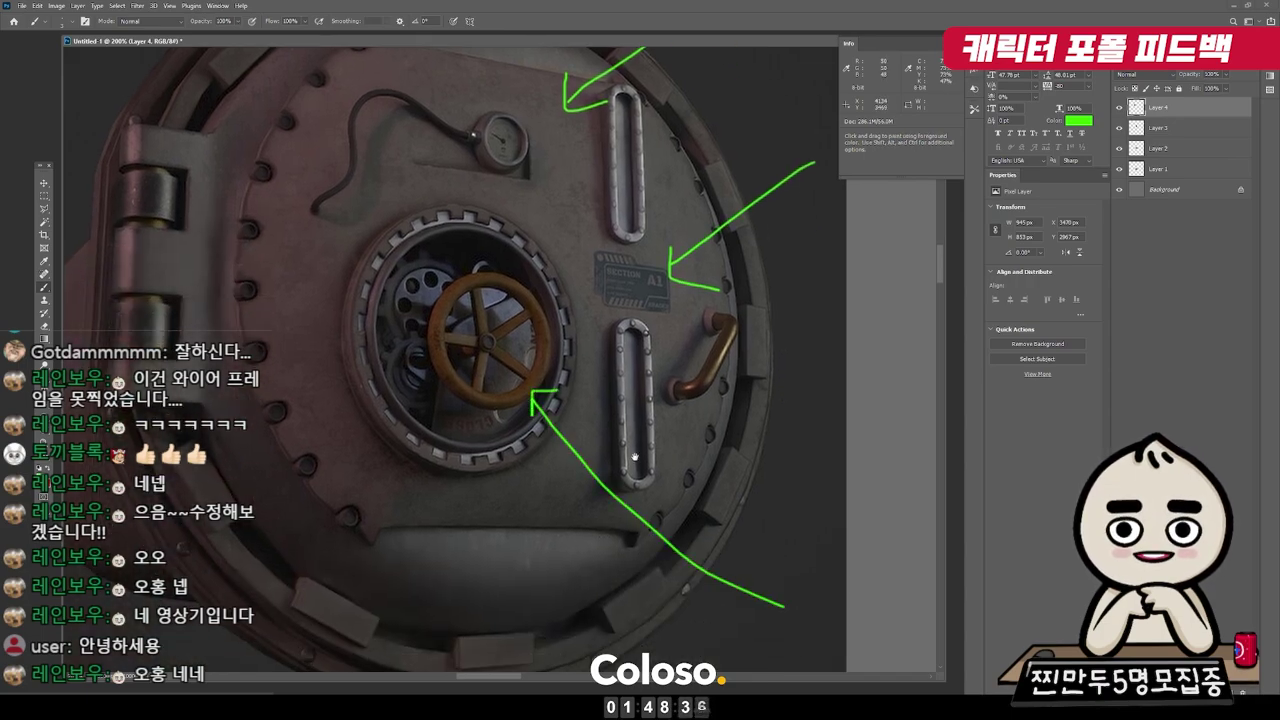
{"action": "left_click_drag", "start_coordinate": [634, 457], "coordinate": [717, 417]}
{"action": "left_click_drag", "start_coordinate": [165, 630], "coordinate": [398, 563]}
{"action": "scroll", "coordinate": [420, 572], "scroll_direction": "up", "scroll_amount": 1}
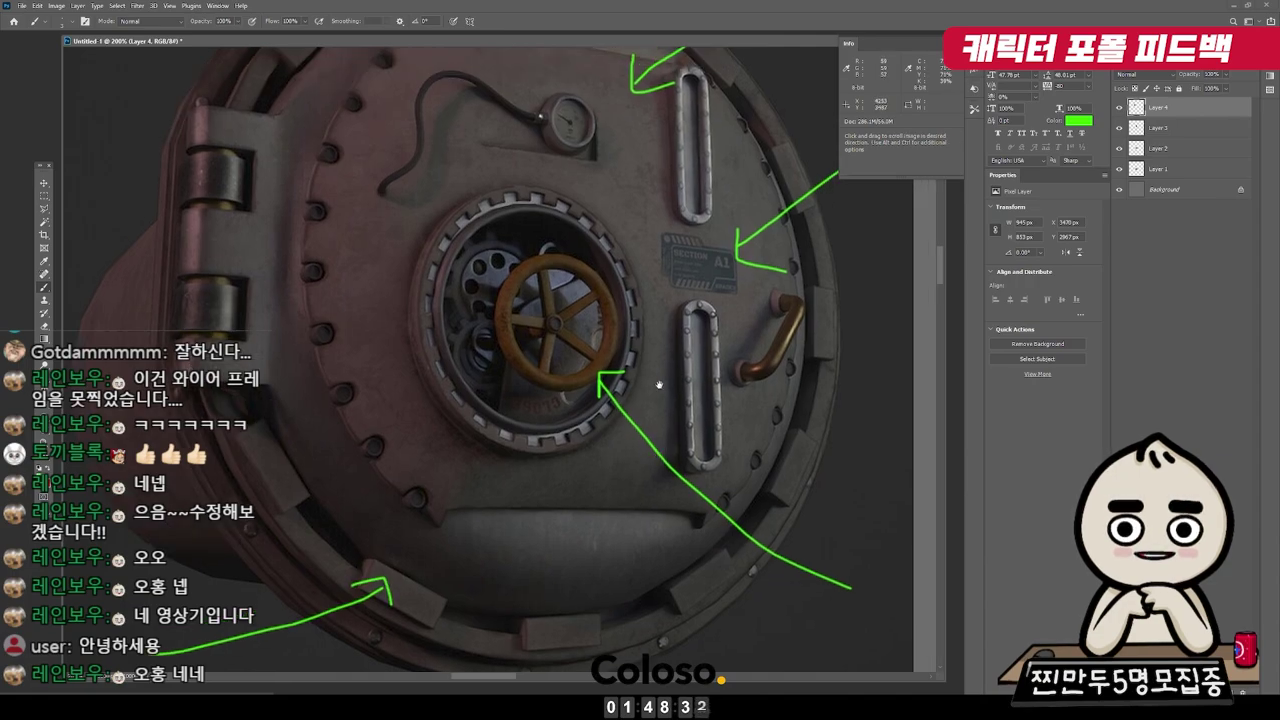
{"action": "scroll", "coordinate": [731, 424], "scroll_direction": "up", "scroll_amount": 1}
{"action": "scroll", "coordinate": [790, 412], "scroll_direction": "down", "scroll_amount": 5}
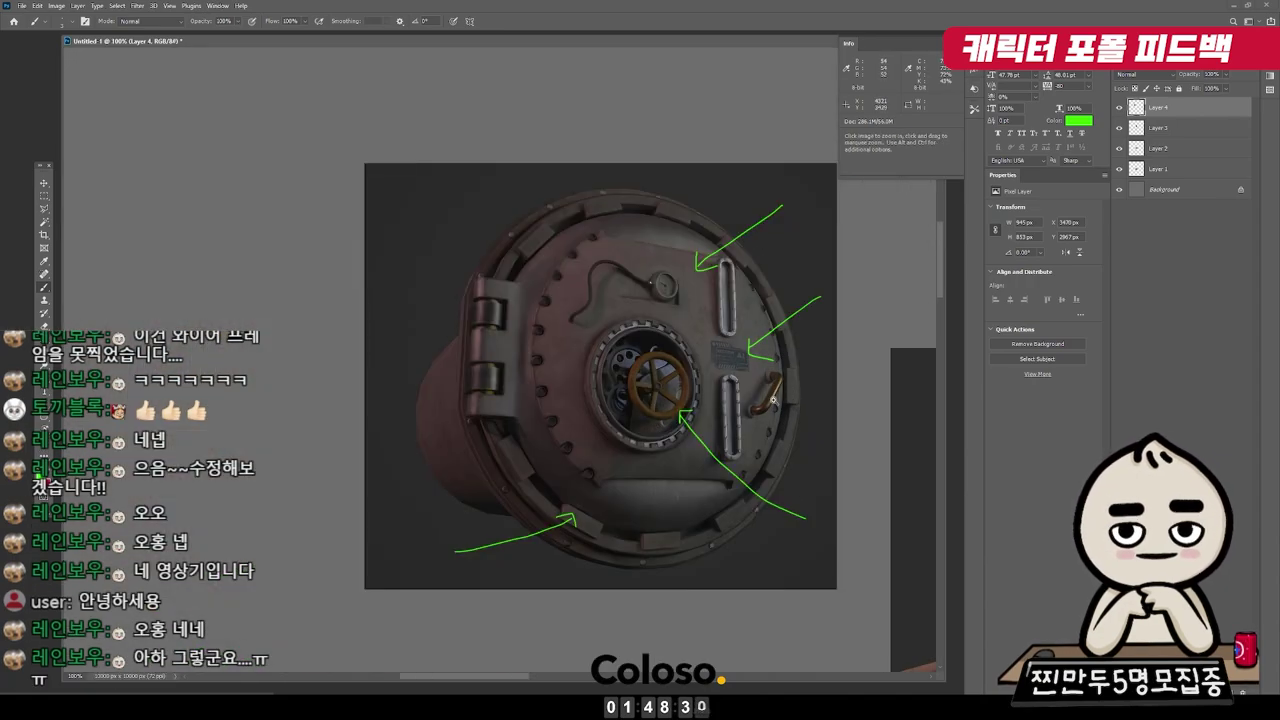
{"action": "scroll", "coordinate": [820, 410], "scroll_direction": "up", "scroll_amount": 6}
{"action": "scroll", "coordinate": [830, 408], "scroll_direction": "down", "scroll_amount": 3}
{"action": "scroll", "coordinate": [832, 410], "scroll_direction": "up", "scroll_amount": 2}
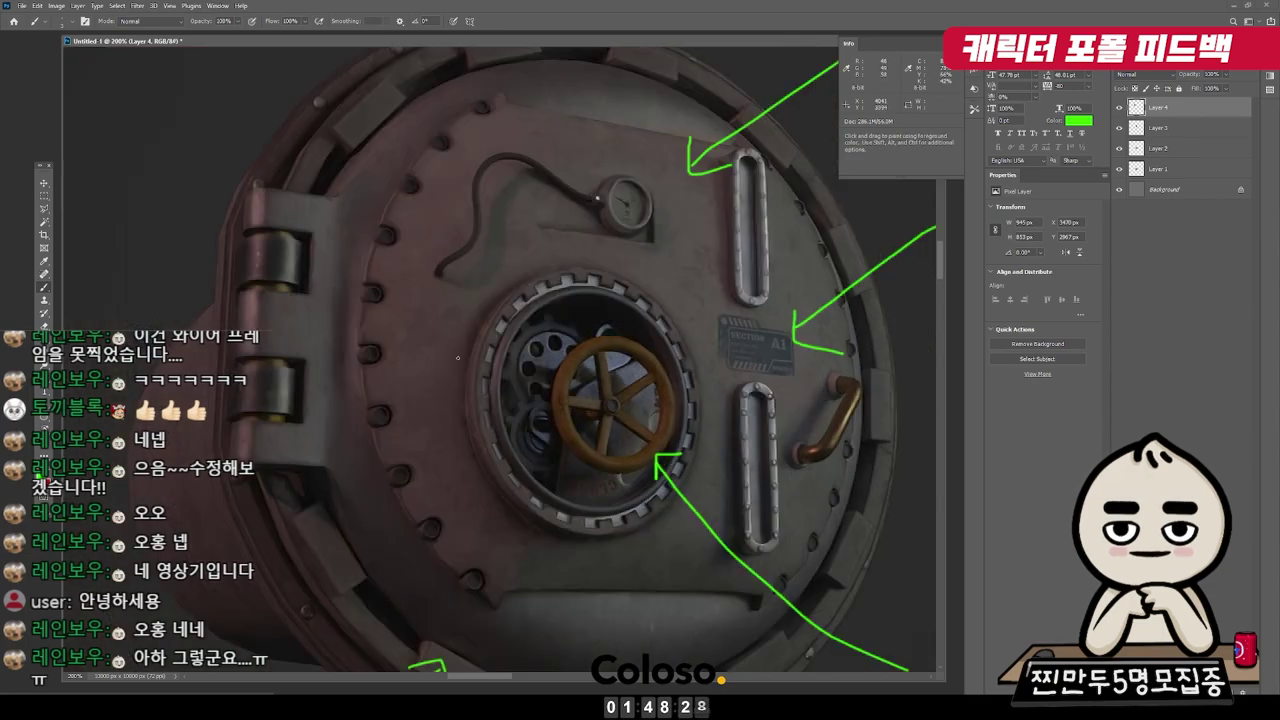
{"action": "left_click_drag", "start_coordinate": [755, 364], "coordinate": [640, 393]}
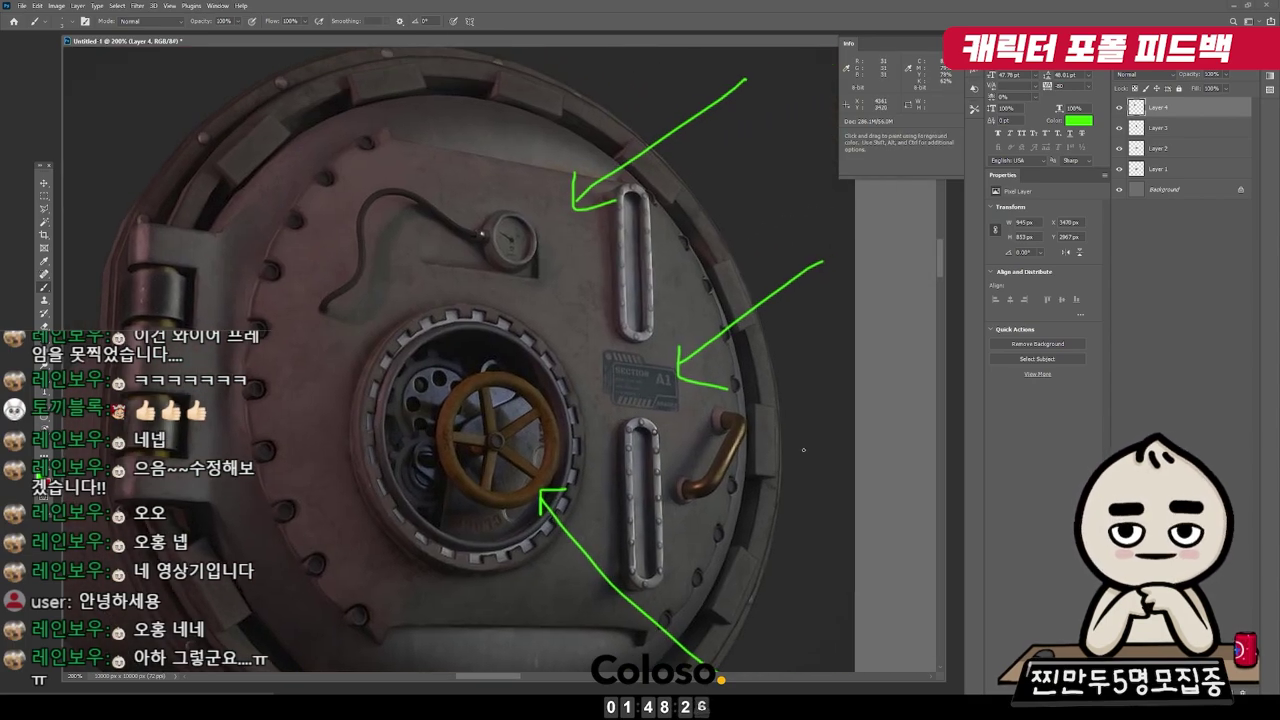
{"action": "scroll", "coordinate": [800, 455], "scroll_direction": "up", "scroll_amount": 2}
Circle the curved handle in green, switch the paint colour to red, and zoom out
{"action": "mouse_move", "coordinate": [726, 345]}
{"action": "left_mouse_down"}
{"action": "mouse_move", "coordinate": [613, 333]}
{"action": "mouse_move", "coordinate": [733, 352]}
{"action": "left_mouse_up"}
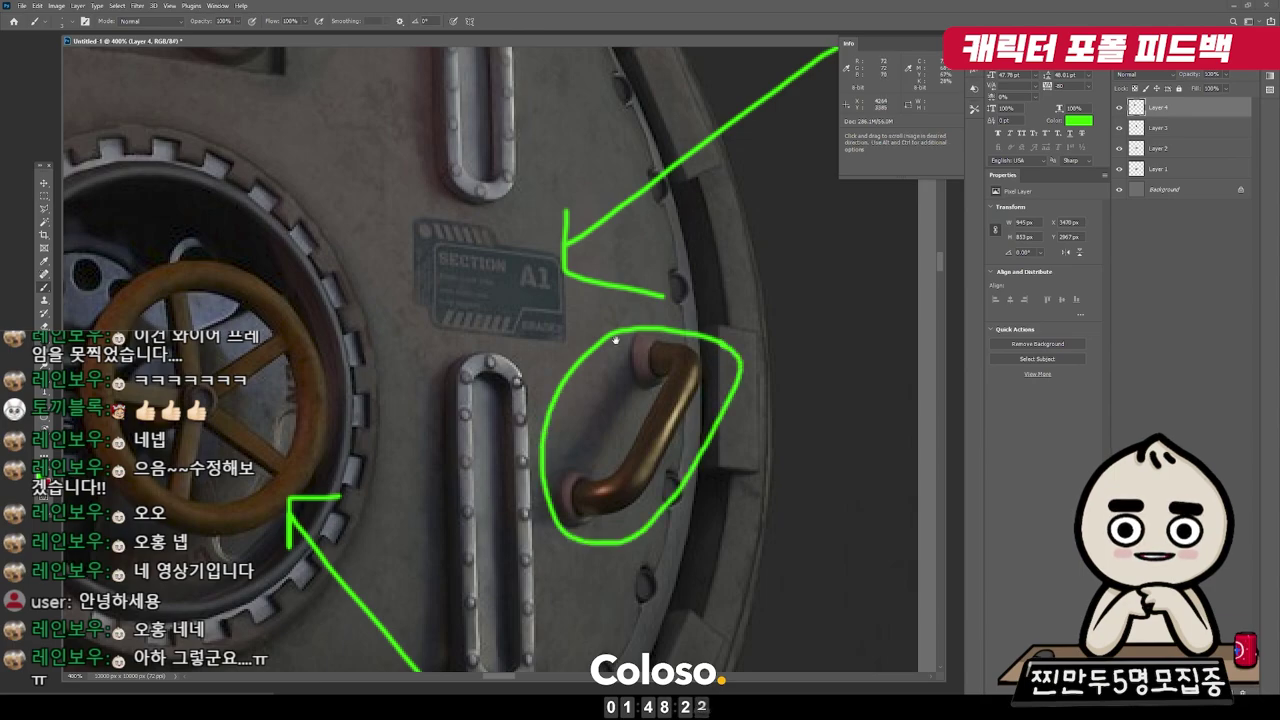
{"action": "scroll", "coordinate": [615, 341], "scroll_direction": "down", "scroll_amount": 1}
{"action": "mouse_move", "coordinate": [615, 341]}
{"action": "left_mouse_down"}
{"action": "mouse_move", "coordinate": [659, 336]}
{"action": "mouse_move", "coordinate": [634, 304]}
{"action": "left_mouse_up"}
{"action": "key", "text": "x"}
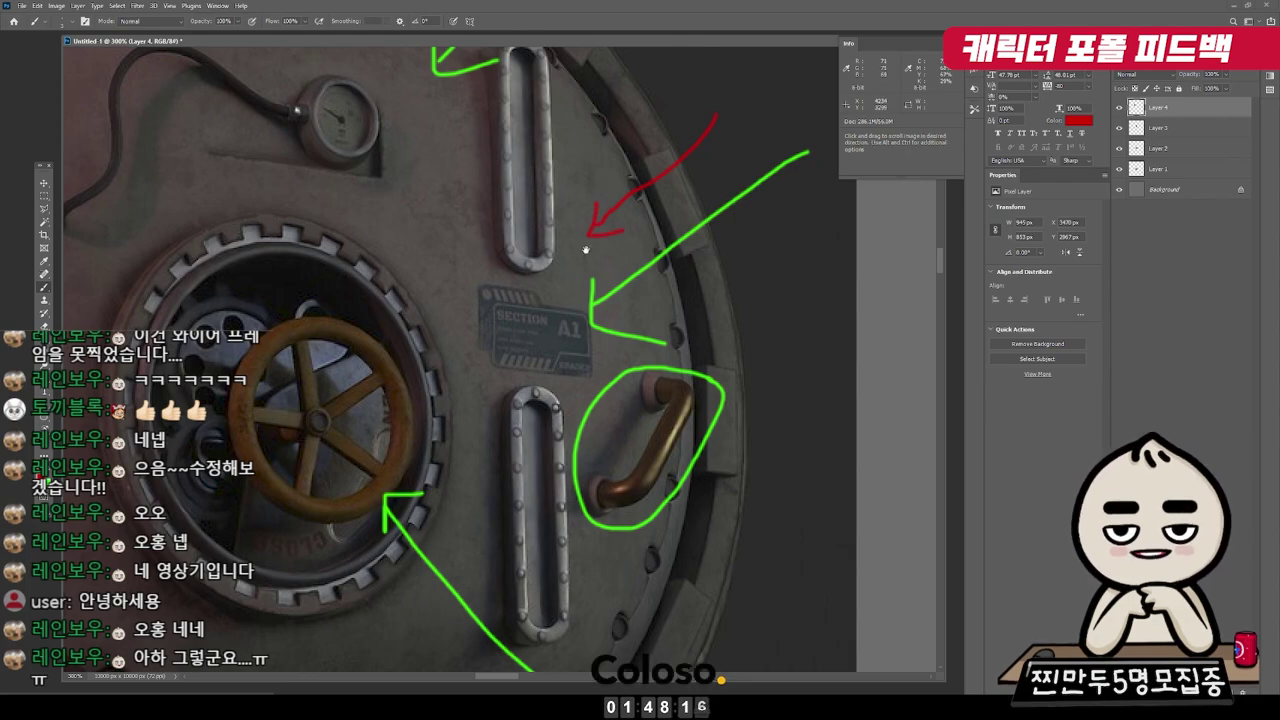
{"action": "scroll", "coordinate": [586, 249], "scroll_direction": "down", "scroll_amount": 1}
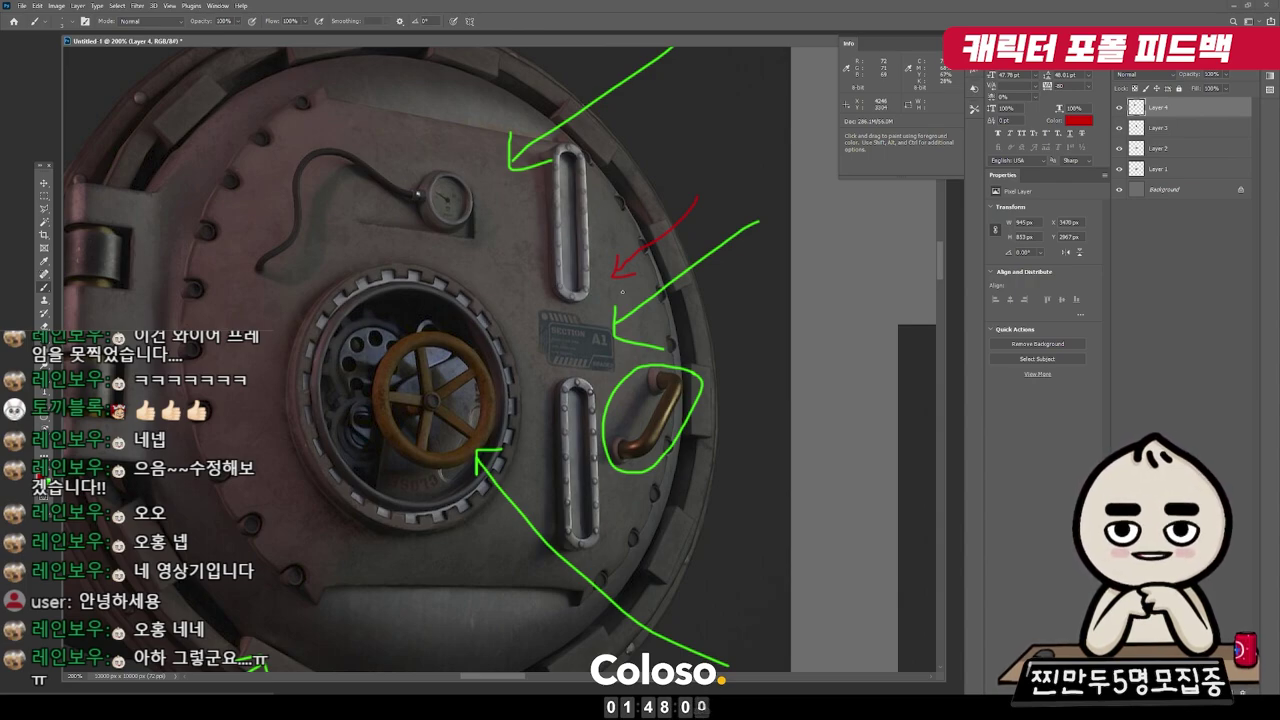
{"action": "key", "text": "alt+space"}
{"action": "left_click", "coordinate": [527, 311]}
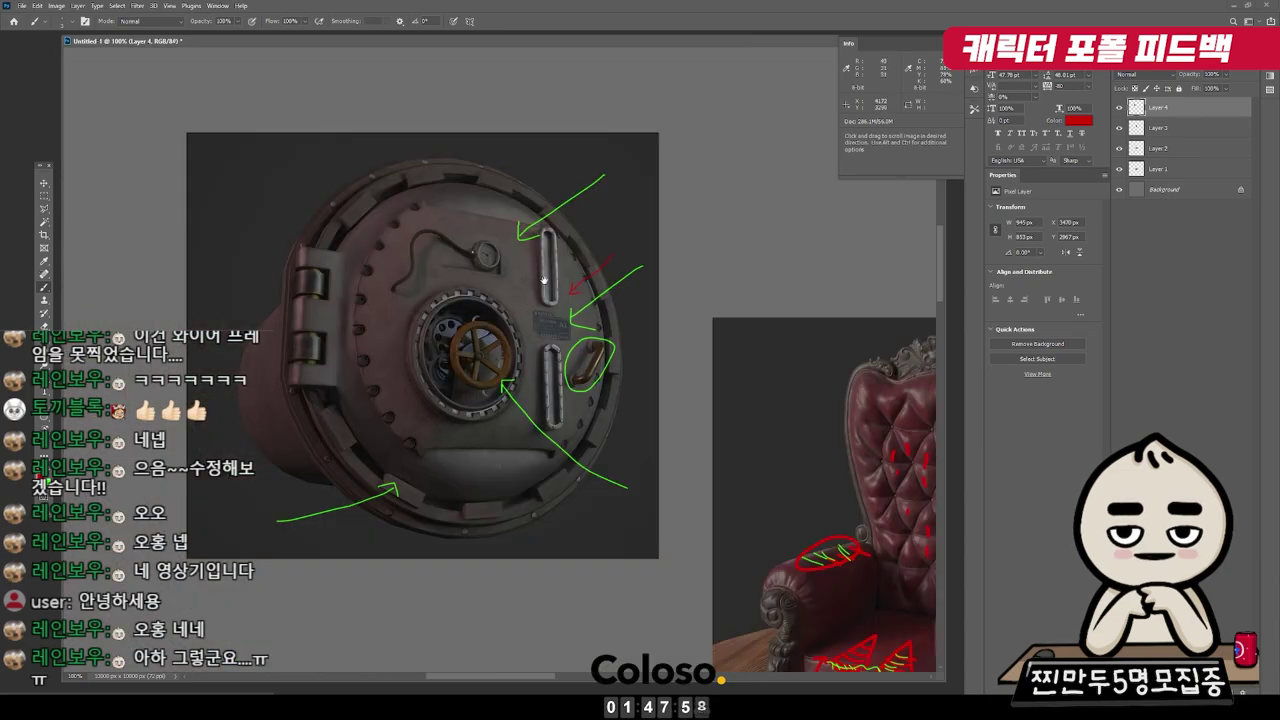
Zoom into the chair's upper back and paint a red arrow at the carved crest
{"action": "left_click_drag", "start_coordinate": [599, 267], "coordinate": [317, 131]}
{"action": "left_click", "coordinate": [640, 280], "text": "ctrl"}
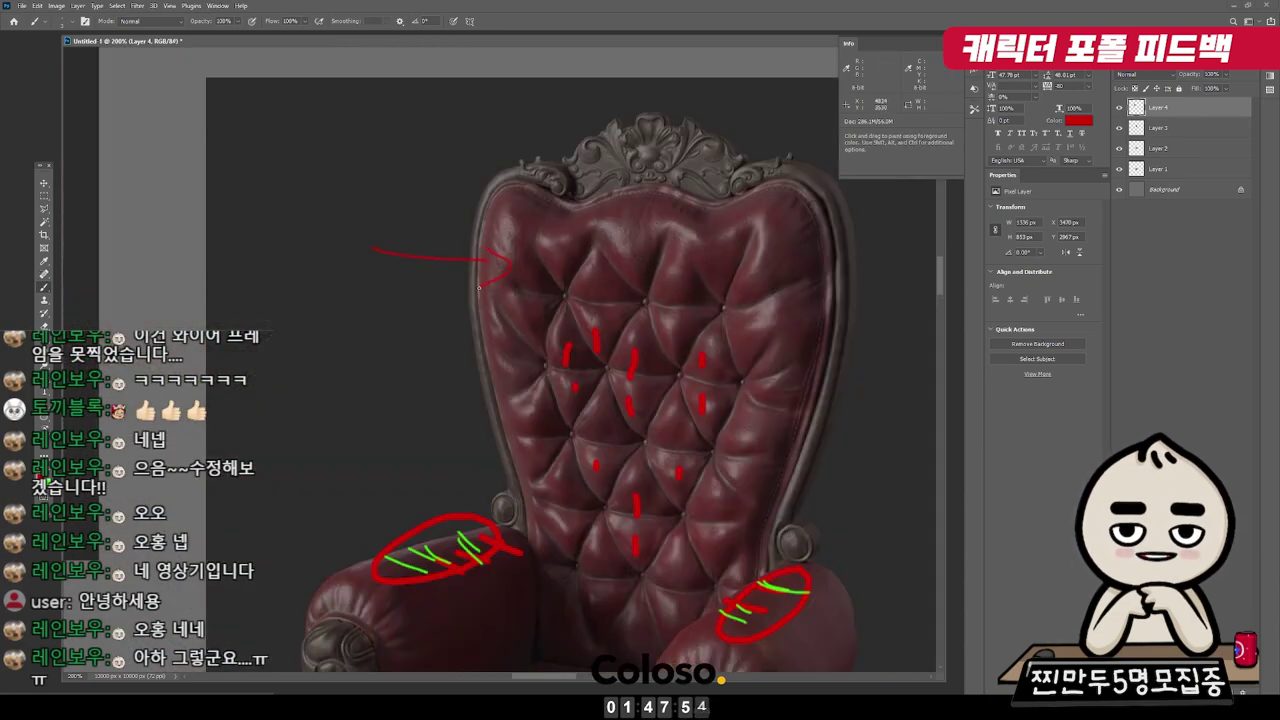
{"action": "left_click", "coordinate": [661, 199], "text": "ctrl"}
{"action": "mouse_move", "coordinate": [685, 222]}
{"action": "left_mouse_down"}
{"action": "mouse_move", "coordinate": [618, 213]}
{"action": "mouse_move", "coordinate": [568, 323]}
{"action": "left_mouse_up"}
{"action": "left_click_drag", "start_coordinate": [658, 158], "coordinate": [515, 222]}
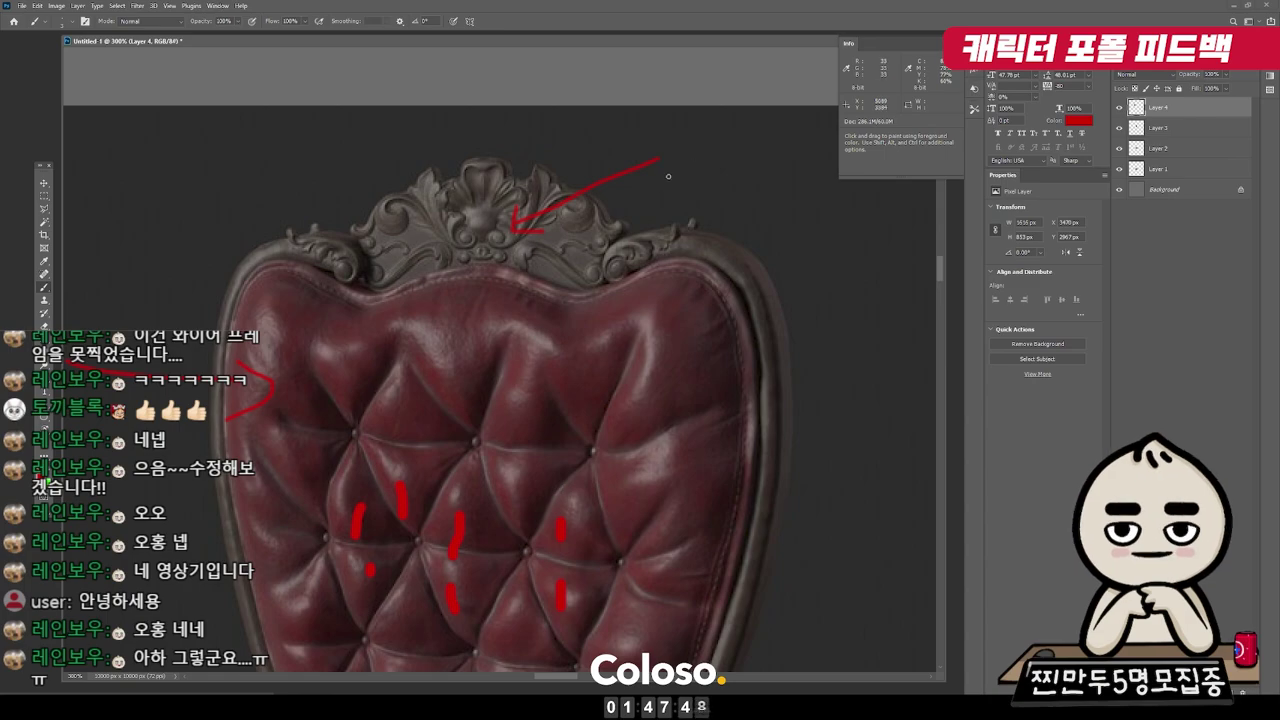
Zoom out, then zoom in on the right armrest and draw a red arrow at its carving
{"action": "key", "text": "ctrl+minus"}
{"action": "scroll", "coordinate": [706, 194], "scroll_direction": "down", "scroll_amount": 3}
{"action": "scroll", "coordinate": [760, 257], "scroll_direction": "down", "scroll_amount": 3}
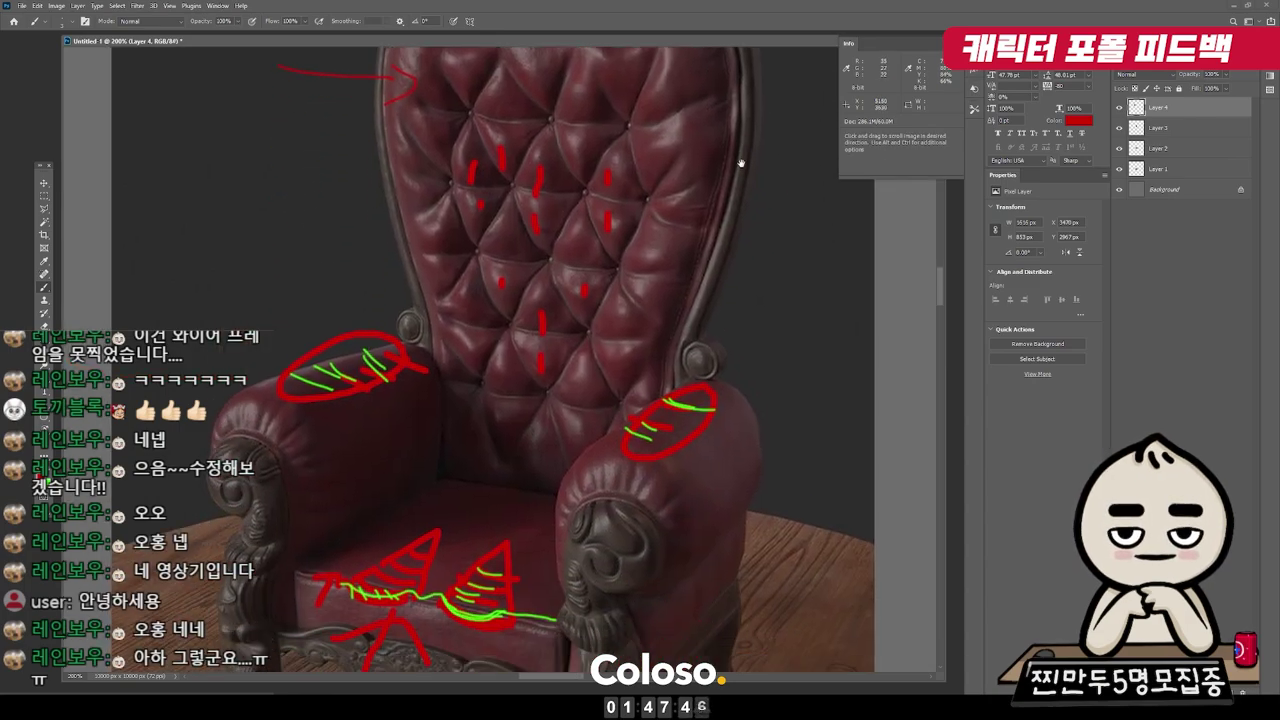
{"action": "scroll", "coordinate": [741, 162], "scroll_direction": "down", "scroll_amount": 1}
{"action": "scroll", "coordinate": [689, 366], "scroll_direction": "down", "scroll_amount": 3}
{"action": "left_click", "coordinate": [664, 342], "text": "ctrl"}
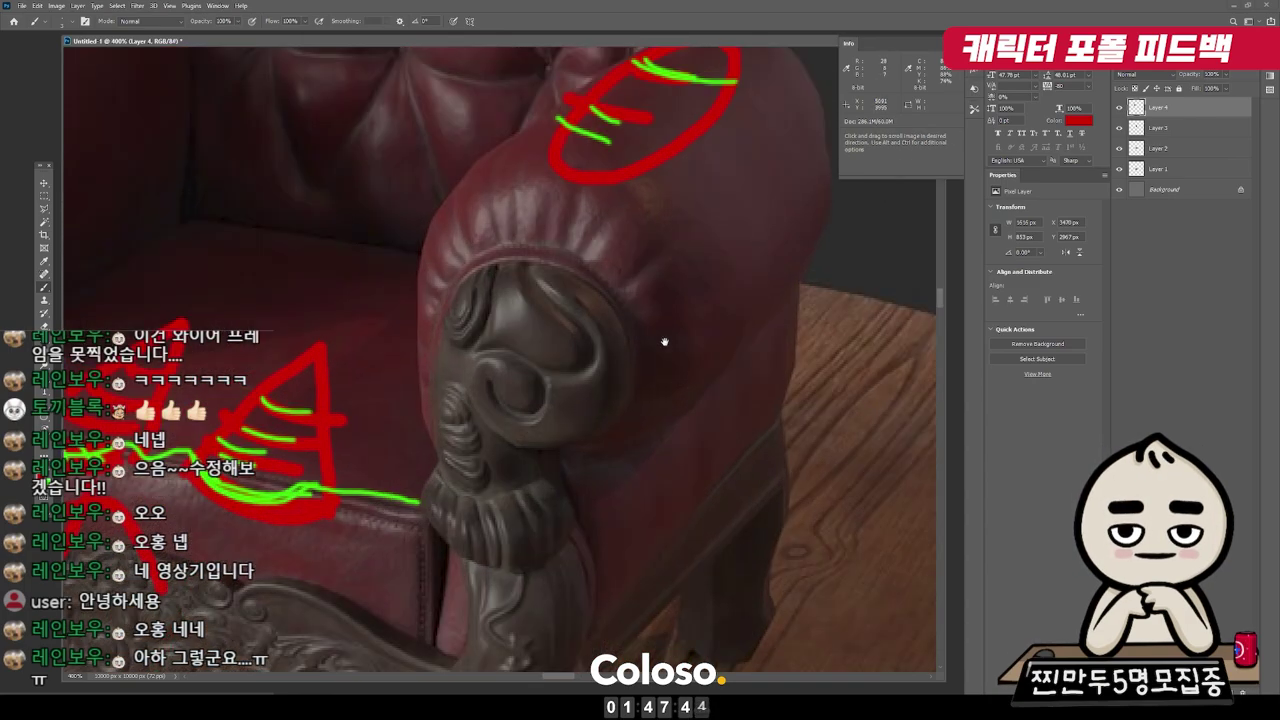
{"action": "left_click_drag", "start_coordinate": [670, 321], "coordinate": [527, 332]}
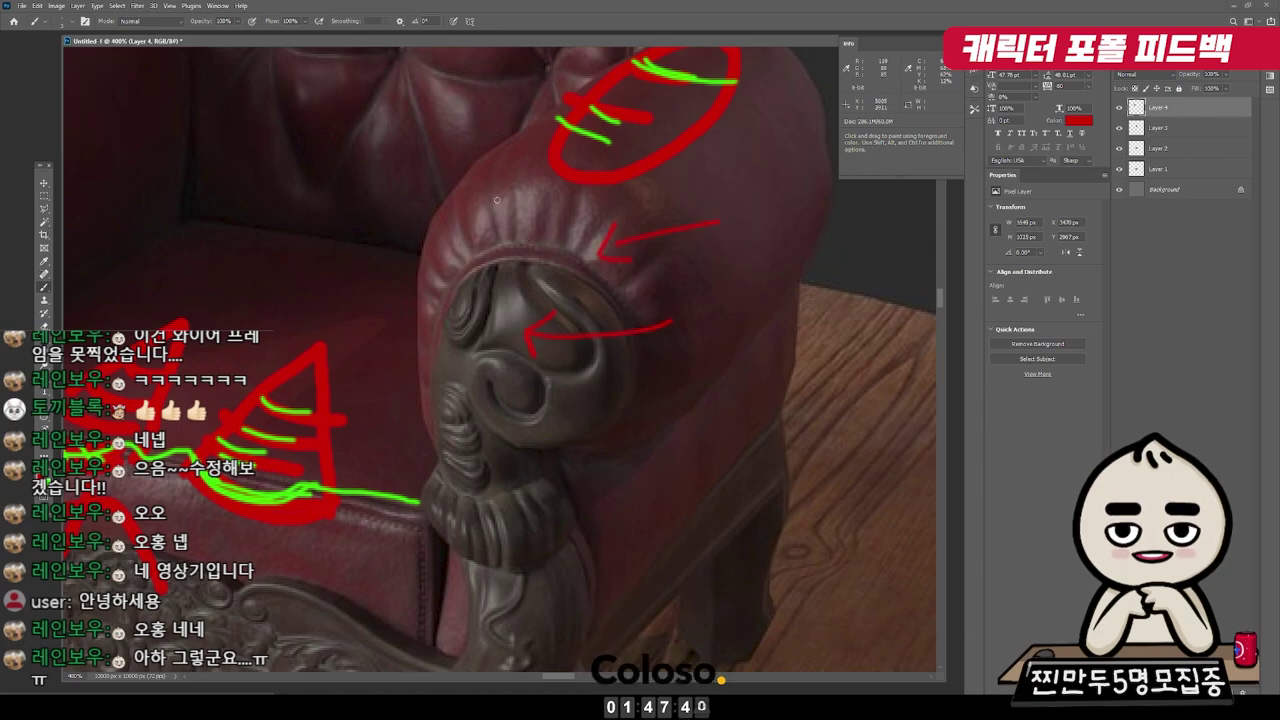
Undo the red stroke and circle the armrest scroll in green instead
{"action": "key", "text": "ctrl+z"}
{"action": "key", "text": "x"}
{"action": "mouse_move", "coordinate": [510, 208]}
{"action": "left_mouse_down"}
{"action": "mouse_move", "coordinate": [501, 351]}
{"action": "mouse_move", "coordinate": [536, 230]}
{"action": "left_mouse_up"}
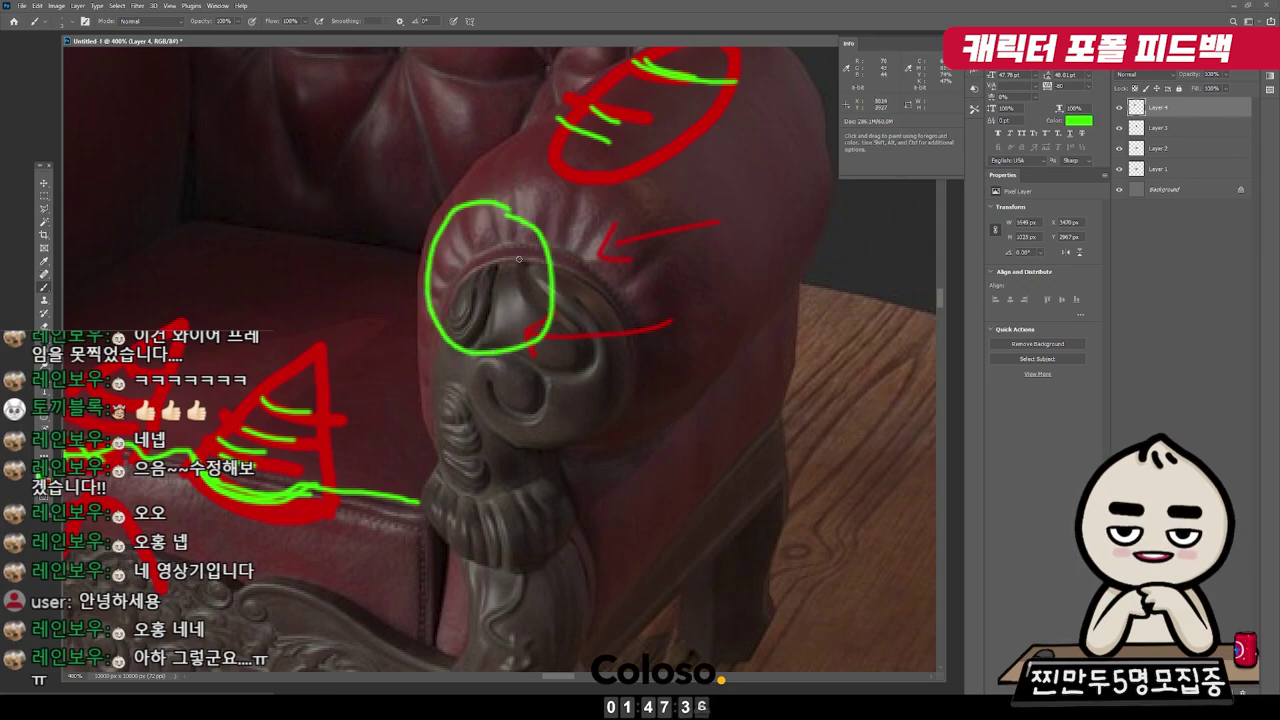
{"action": "scroll", "coordinate": [518, 254], "scroll_direction": "up", "scroll_amount": 2}
{"action": "left_click_drag", "start_coordinate": [550, 272], "coordinate": [572, 305]}
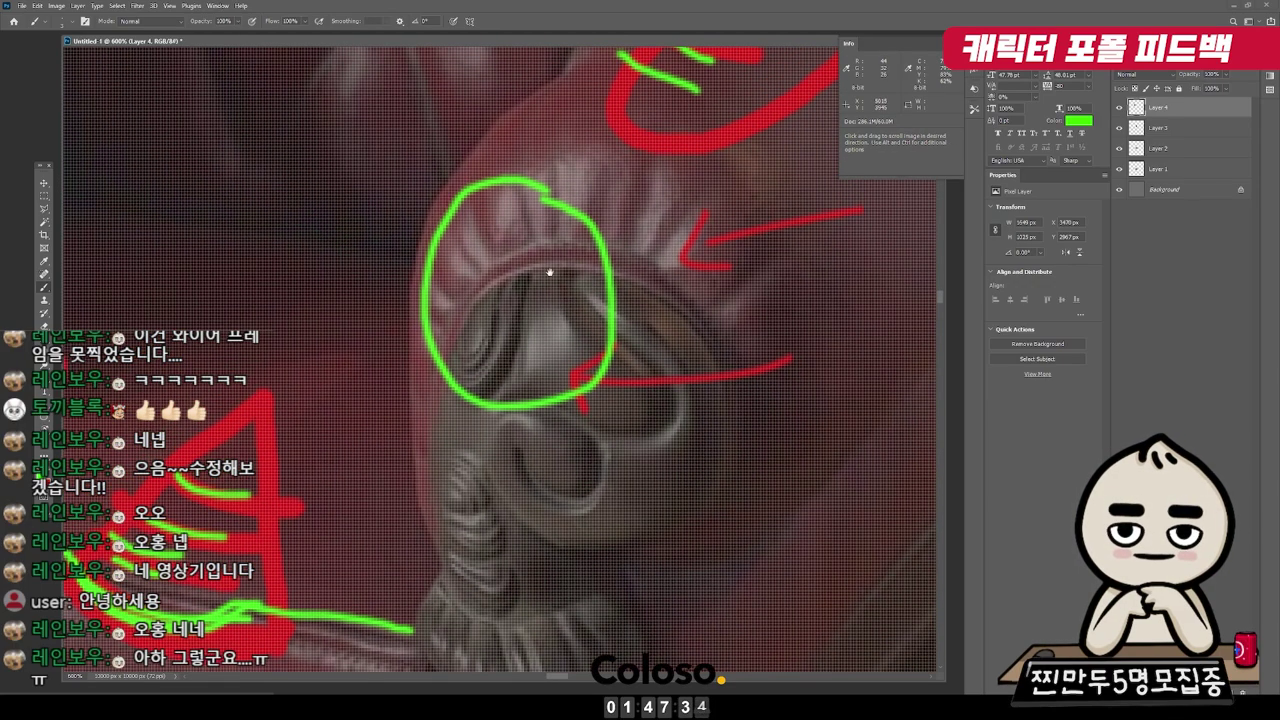
{"action": "scroll", "coordinate": [512, 204], "scroll_direction": "down", "scroll_amount": 2}
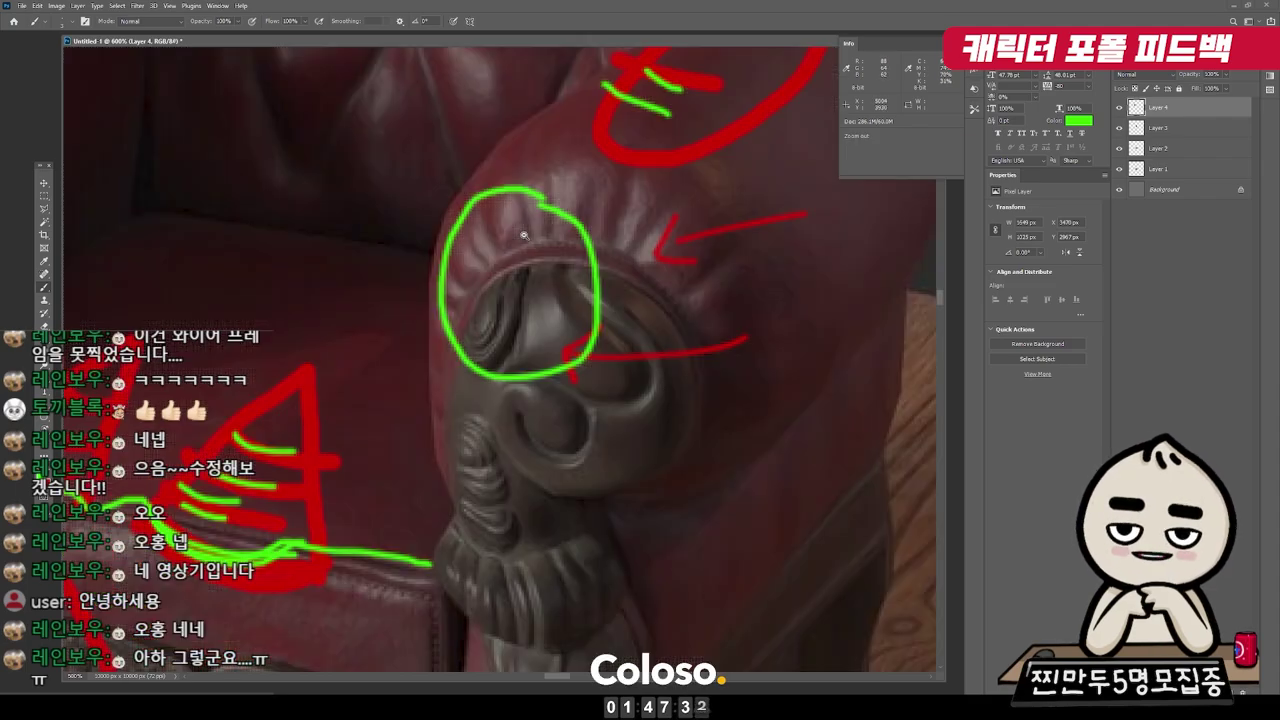
{"action": "scroll", "coordinate": [695, 246], "scroll_direction": "down", "scroll_amount": 1}
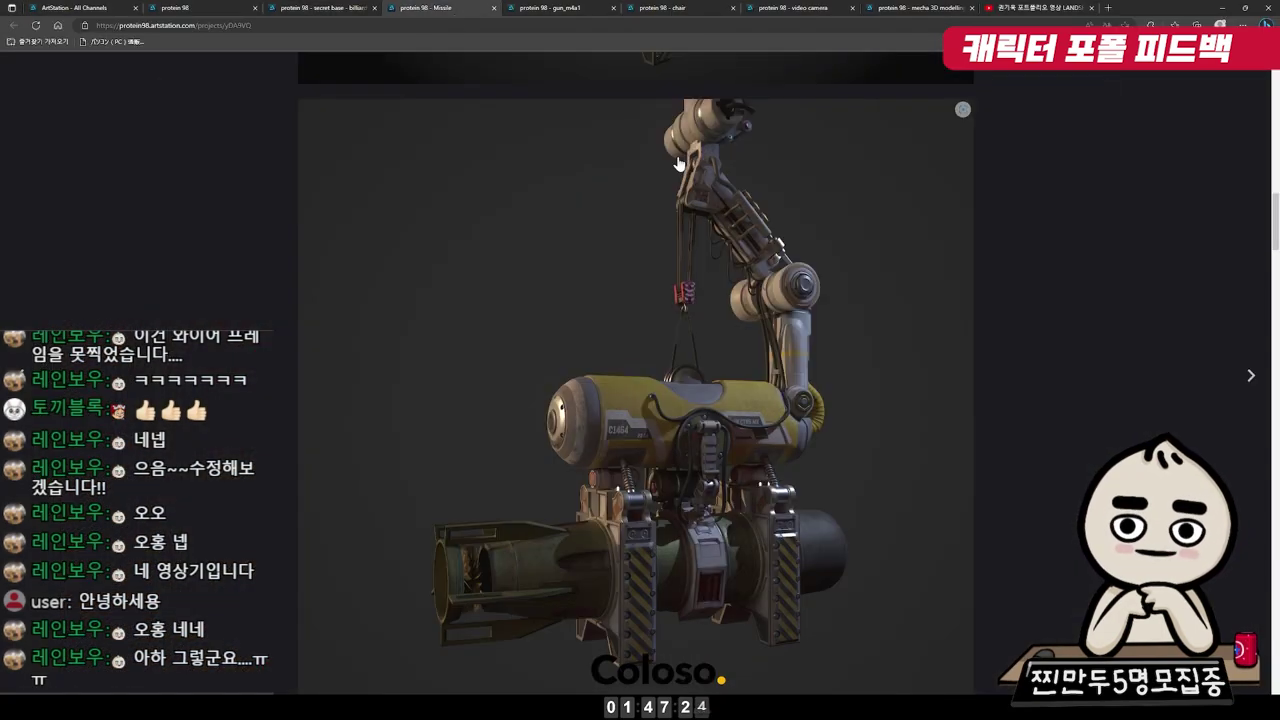
Scroll down through the Missile project renders
{"action": "scroll", "coordinate": [857, 349], "scroll_direction": "down", "scroll_amount": 5}
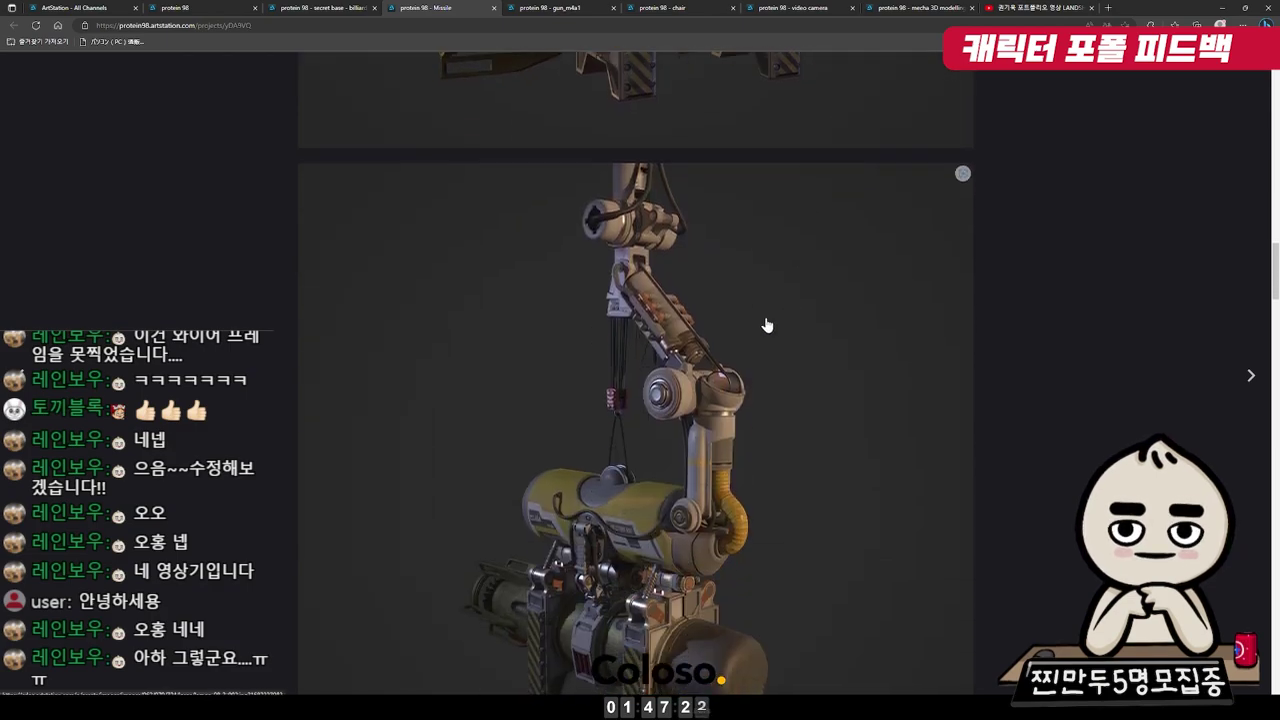
{"action": "scroll", "coordinate": [740, 350], "scroll_direction": "down", "scroll_amount": 5}
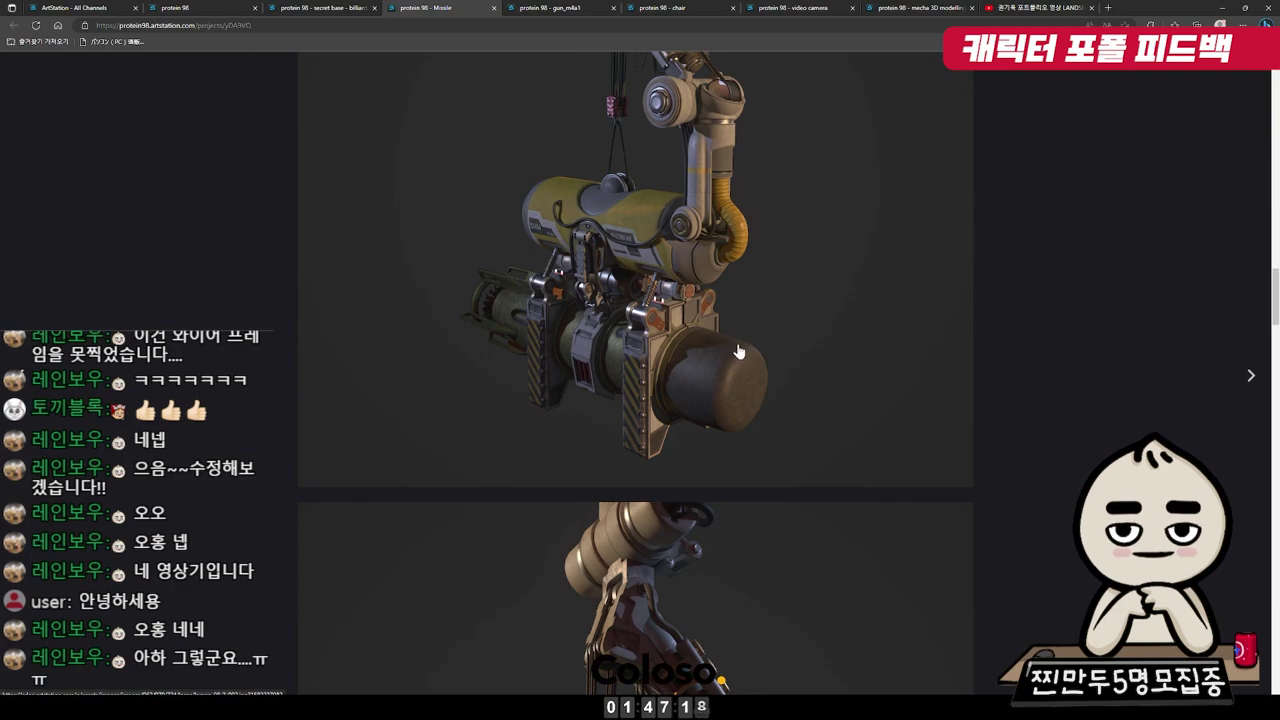
{"action": "scroll", "coordinate": [754, 432], "scroll_direction": "down", "scroll_amount": 2}
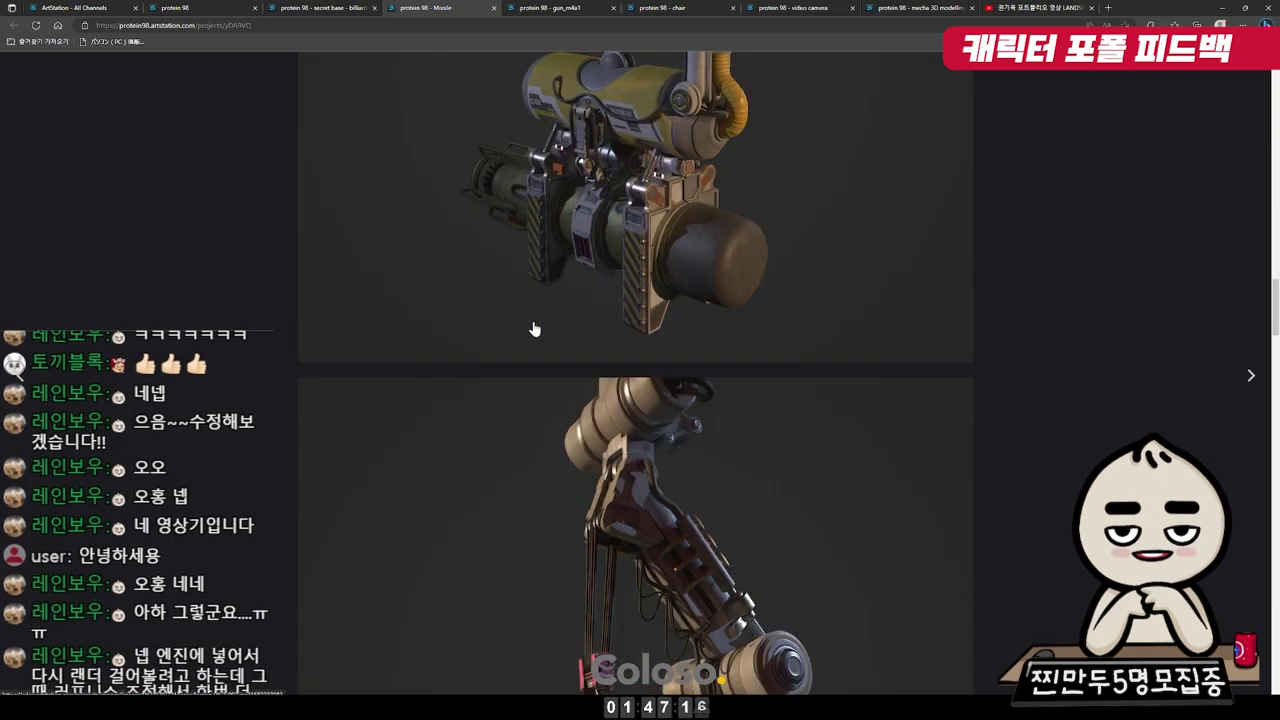
{"action": "scroll", "coordinate": [531, 329], "scroll_direction": "down", "scroll_amount": 2}
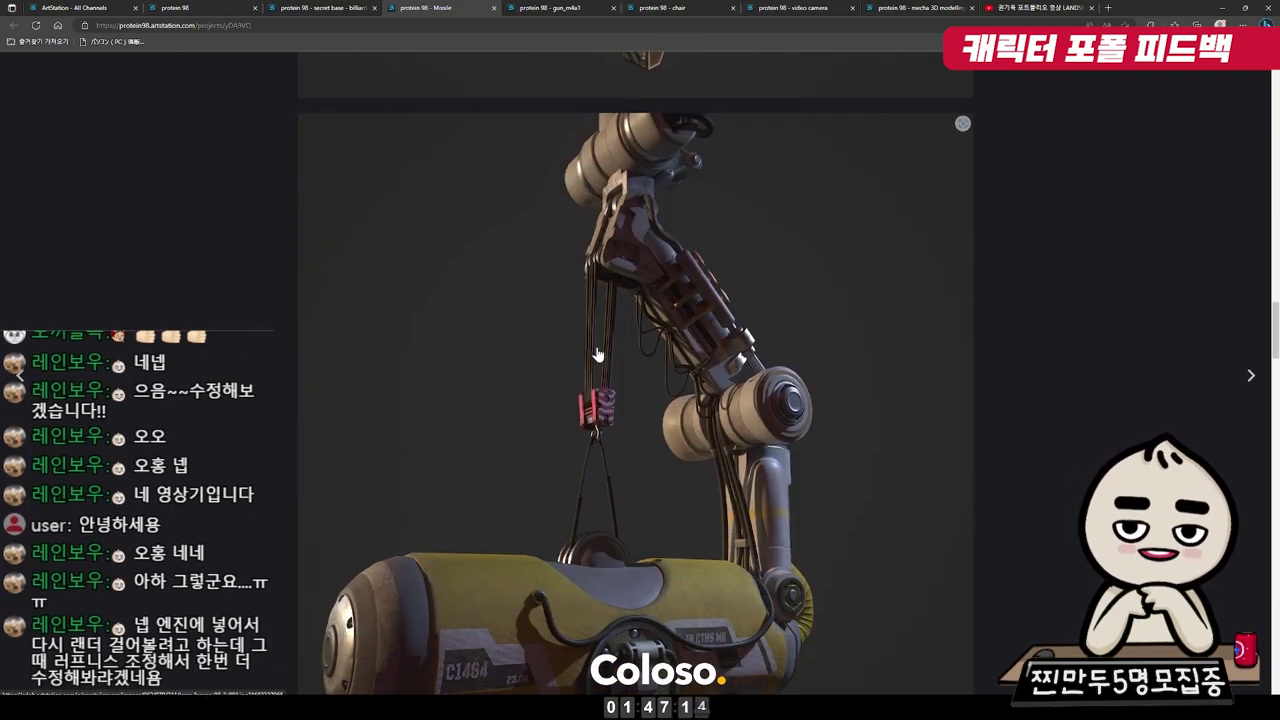
{"action": "scroll", "coordinate": [586, 349], "scroll_direction": "down", "scroll_amount": 2}
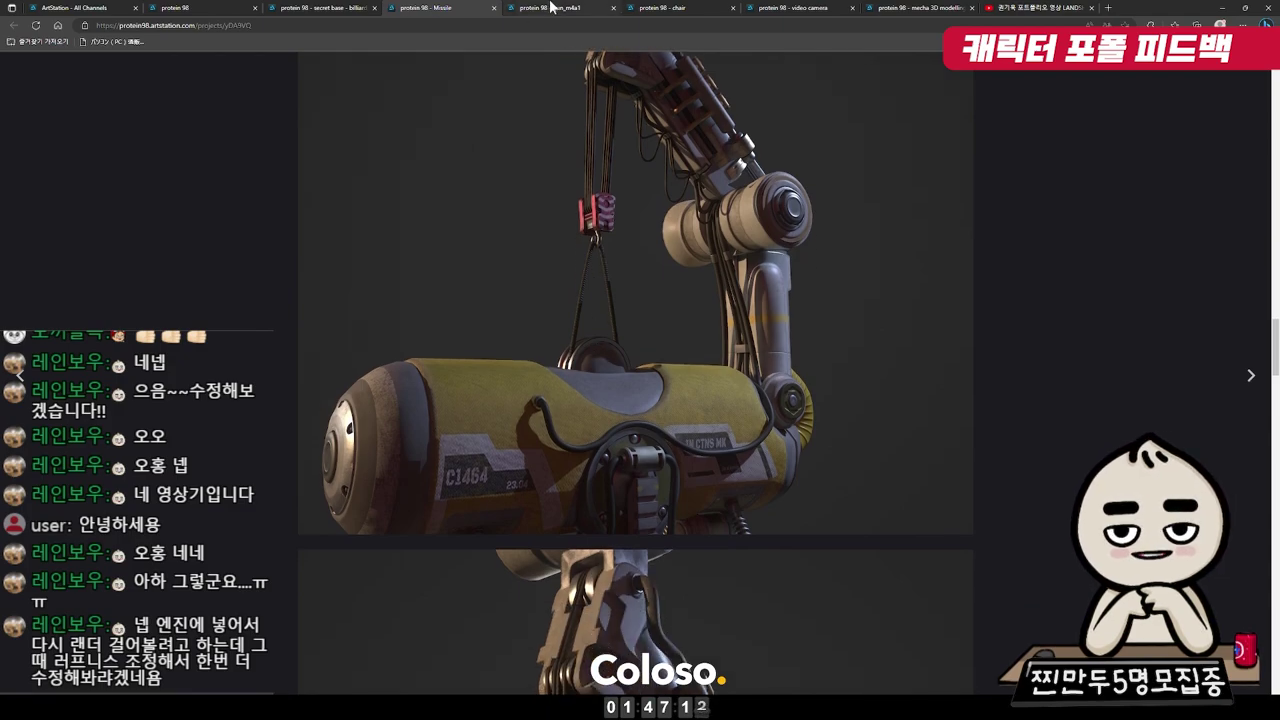
Look through the gun_m4a1, chair, video camera and mecha robot project tabs
{"action": "left_click", "coordinate": [551, 7]}
{"action": "left_click", "coordinate": [665, 7]}
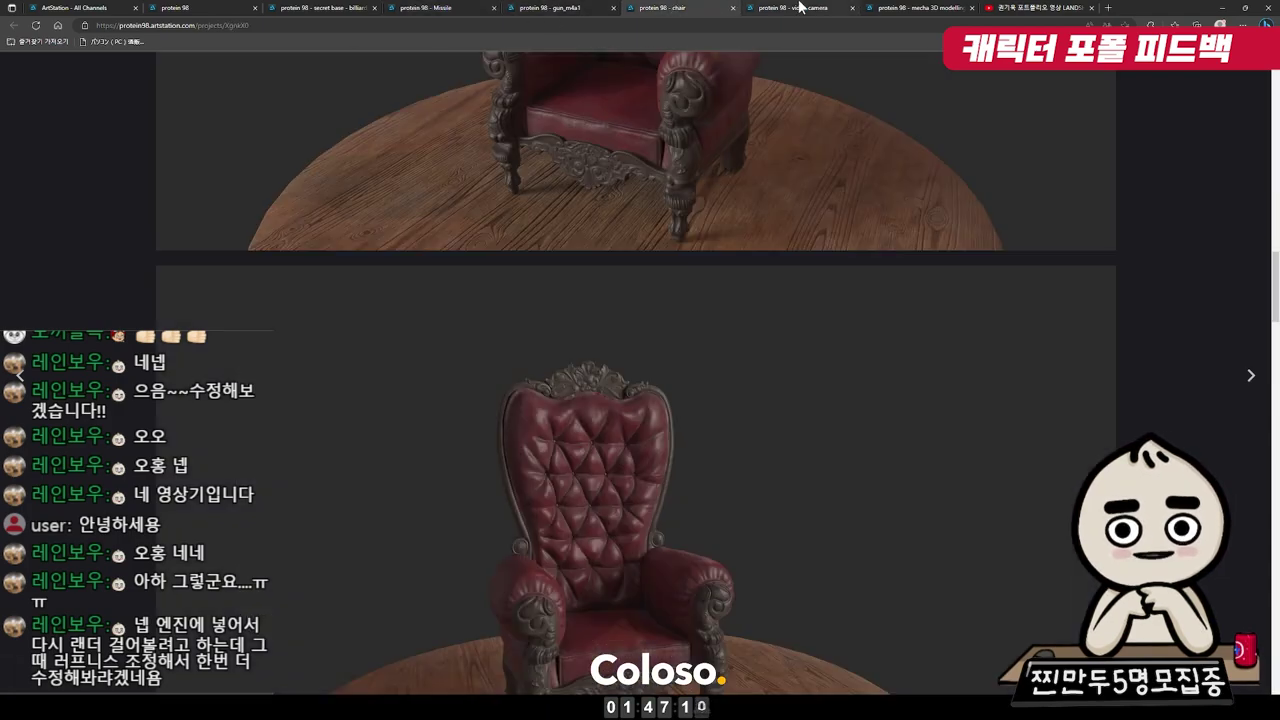
{"action": "scroll", "coordinate": [735, 405], "scroll_direction": "down", "scroll_amount": 2}
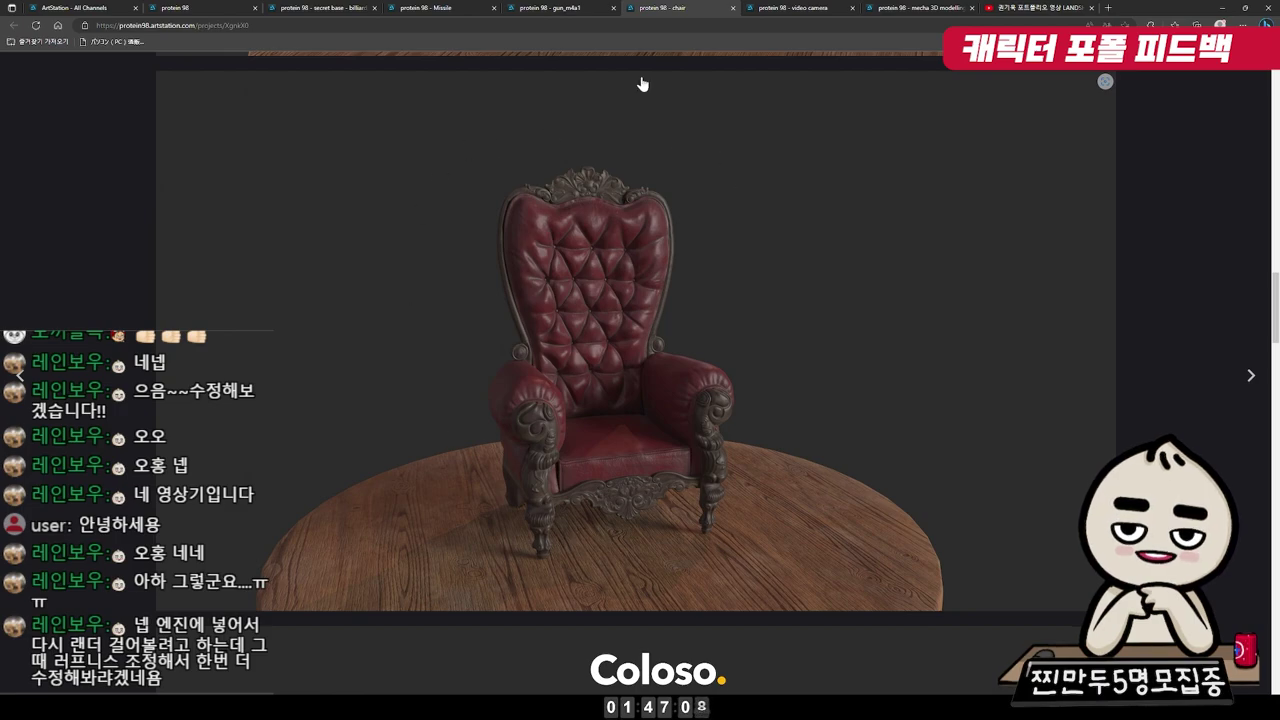
{"action": "left_click", "coordinate": [790, 7]}
{"action": "left_click", "coordinate": [953, 7]}
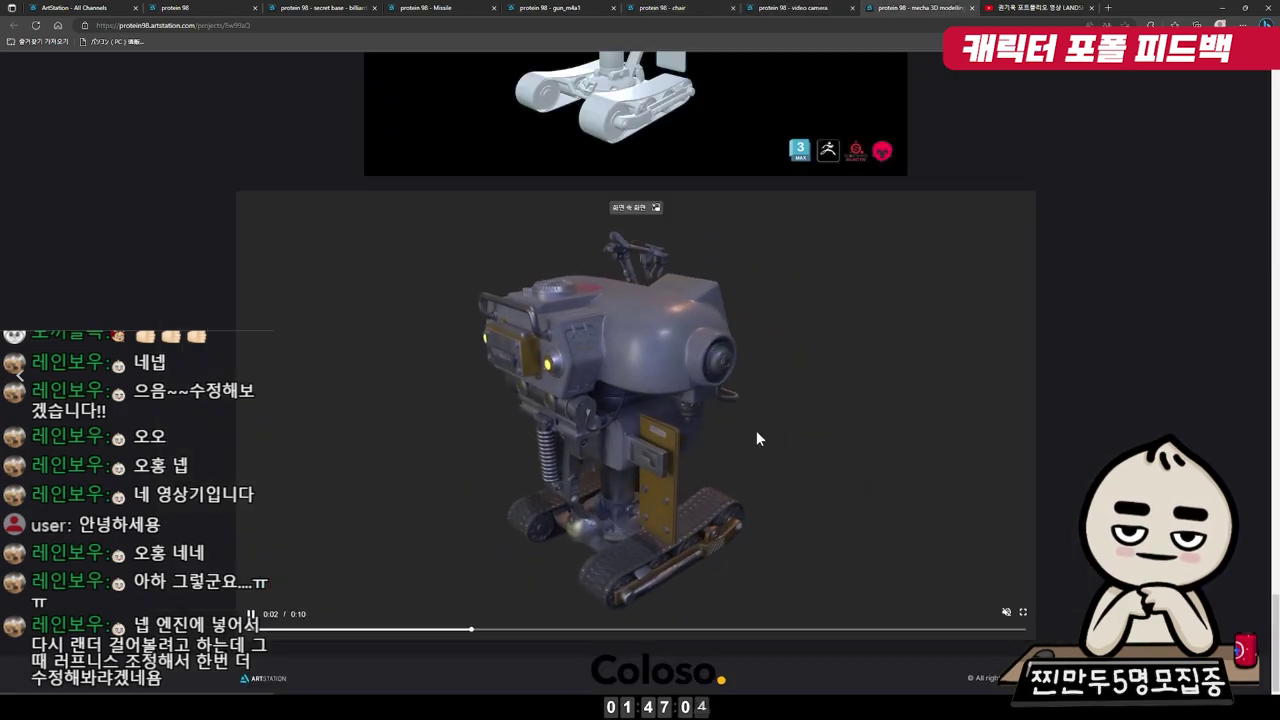
Visit the protein 98 profile and All Channels pages, ending on the secret base vault door project
{"action": "left_click", "coordinate": [224, 7]}
{"action": "left_click", "coordinate": [70, 7]}
{"action": "left_click", "coordinate": [224, 7]}
{"action": "left_click", "coordinate": [313, 7]}
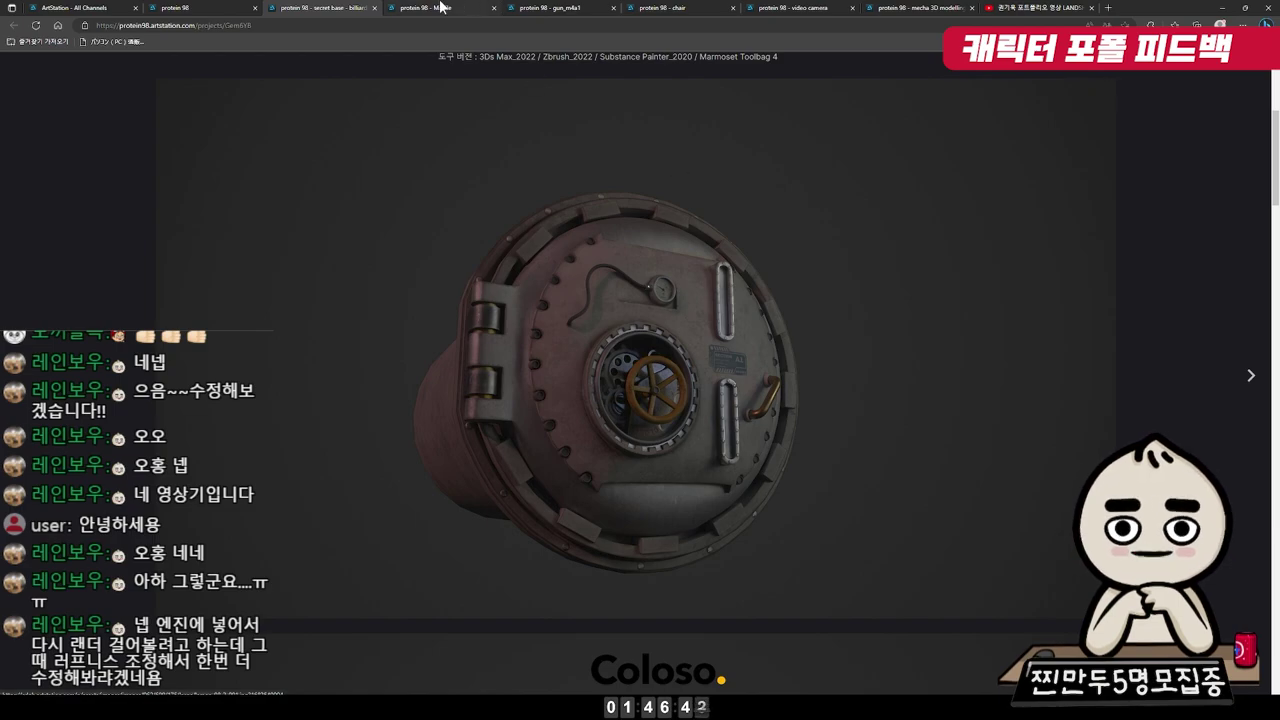
Pass briefly through the Missile tab, then go back to the protein 98 homepage grid
{"action": "left_click", "coordinate": [440, 8]}
{"action": "left_click", "coordinate": [200, 8]}
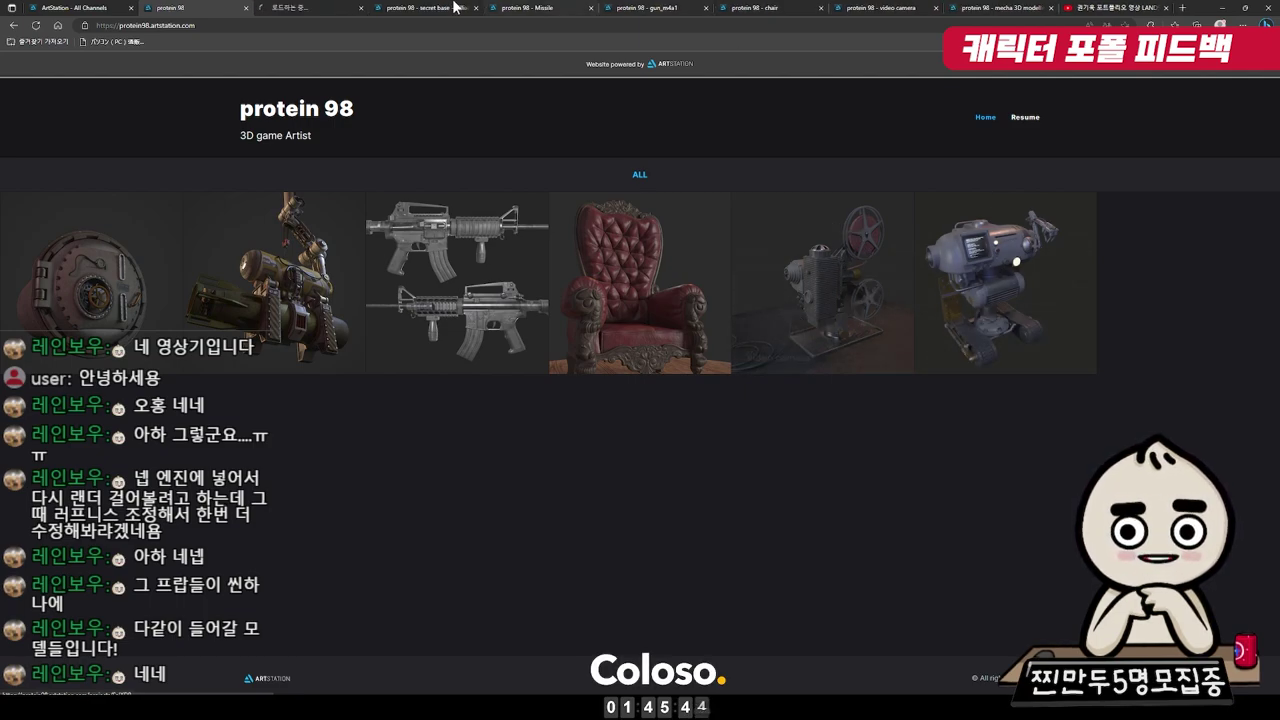
Open the video camera project and scroll through its projector renders and tool list
{"action": "left_click", "coordinate": [318, 7]}
{"action": "scroll", "coordinate": [566, 258], "scroll_direction": "down", "scroll_amount": 5}
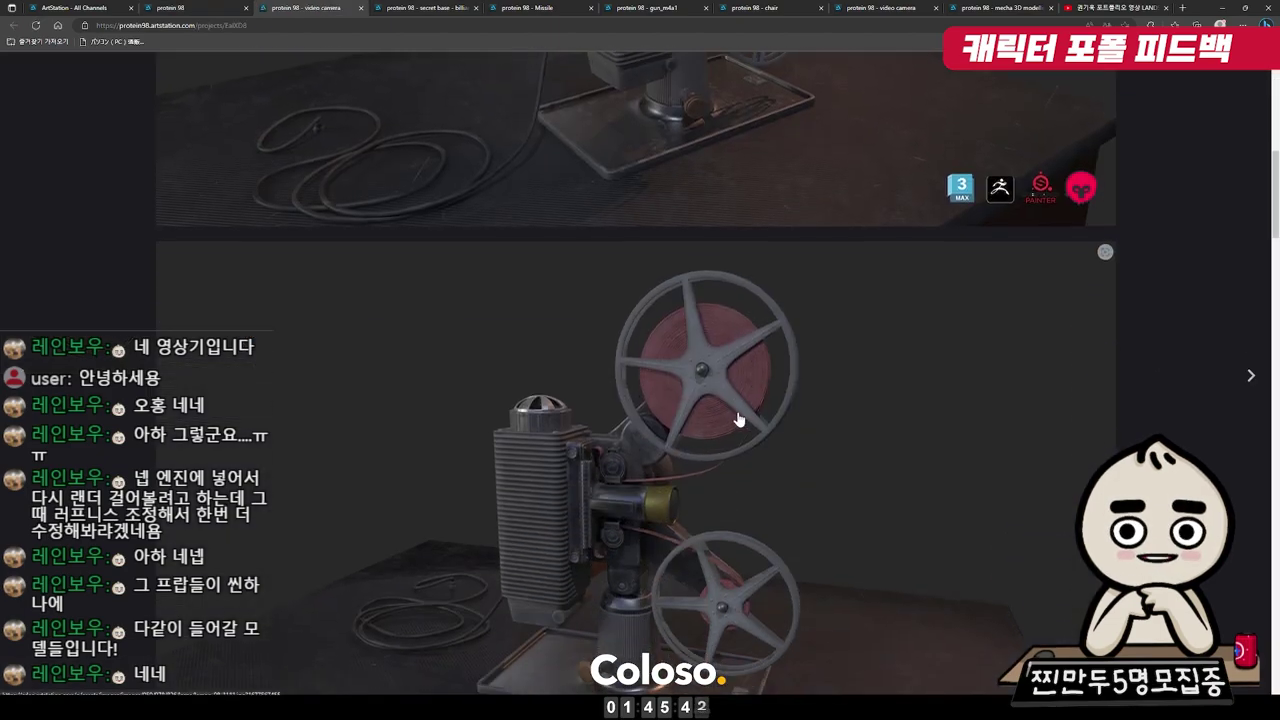
{"action": "scroll", "coordinate": [768, 441], "scroll_direction": "up", "scroll_amount": 2}
{"action": "scroll", "coordinate": [766, 441], "scroll_direction": "up", "scroll_amount": 3}
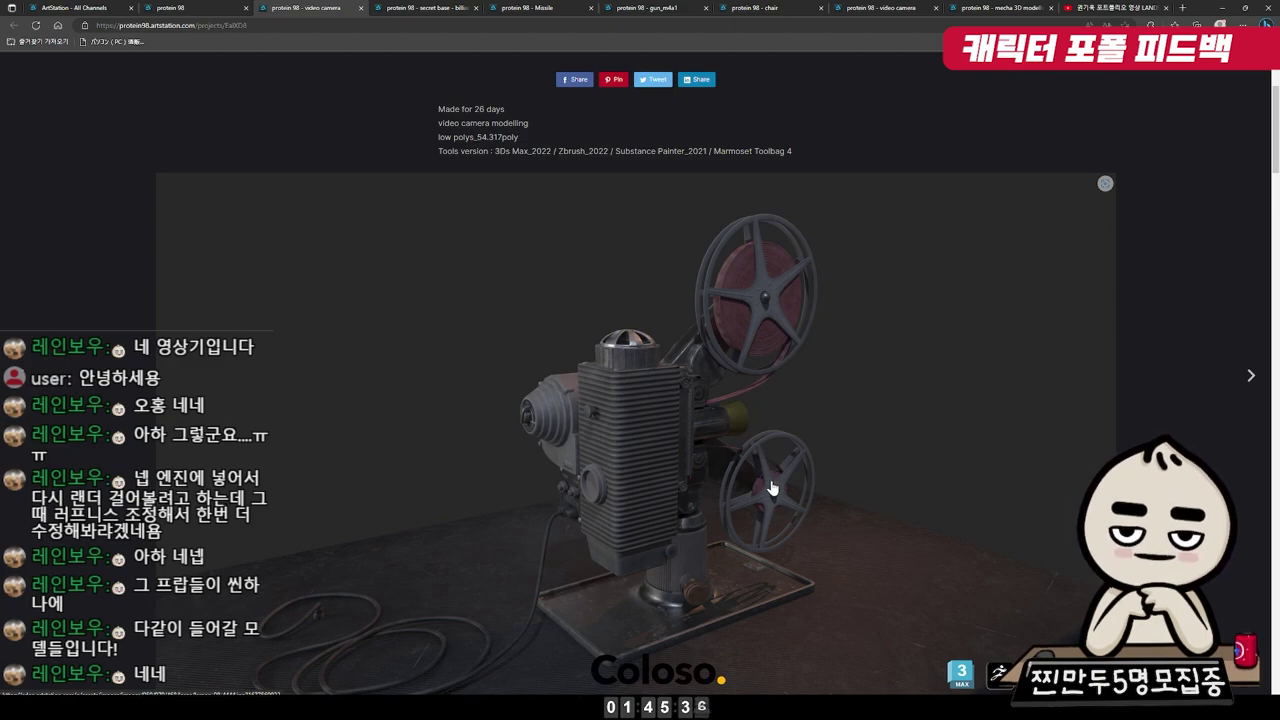
{"action": "scroll", "coordinate": [771, 481], "scroll_direction": "down", "scroll_amount": 5}
{"action": "scroll", "coordinate": [773, 499], "scroll_direction": "down", "scroll_amount": 3}
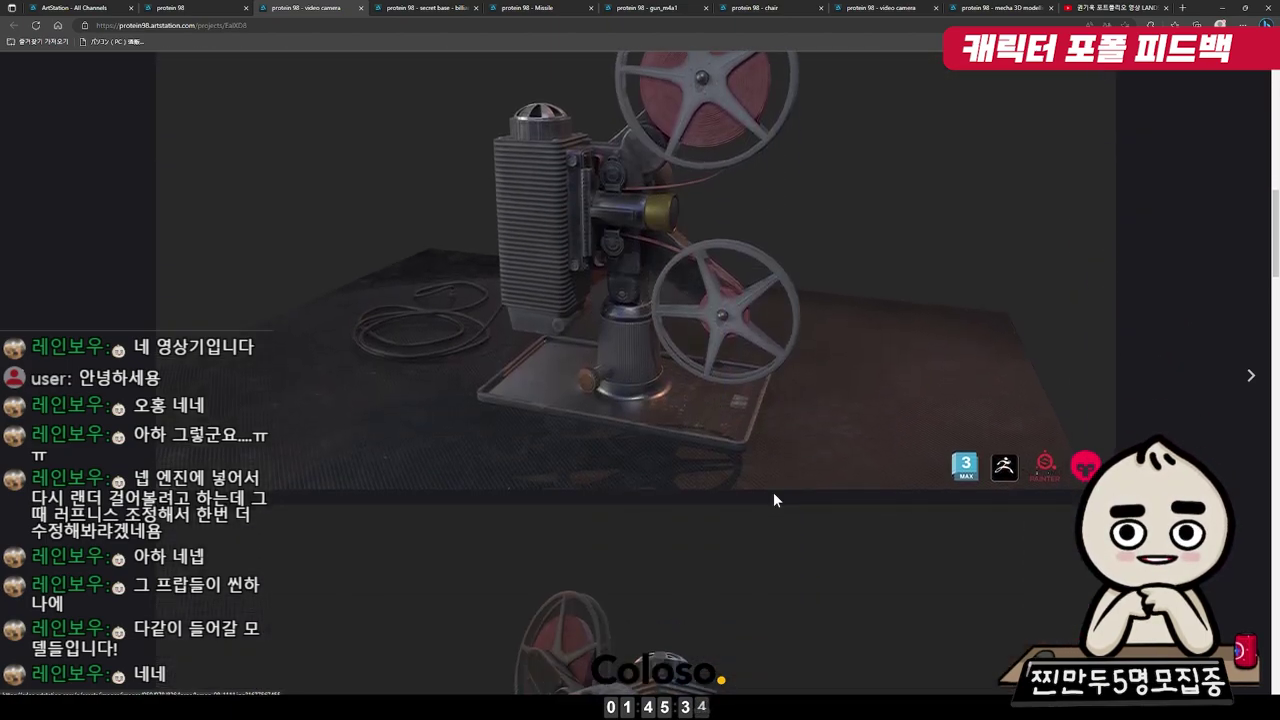
{"action": "scroll", "coordinate": [736, 453], "scroll_direction": "down", "scroll_amount": 5}
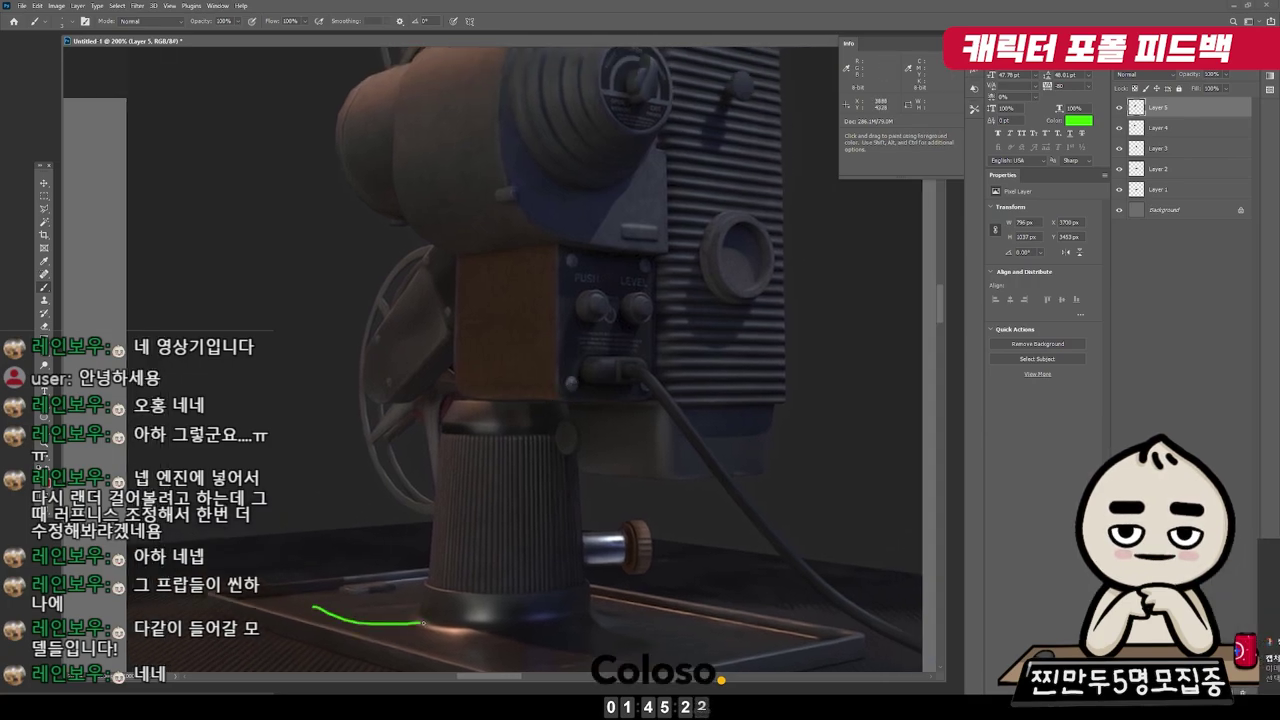
Mark the projector's base plate in green and paint a green arrow at its ribbed body
{"action": "mouse_move", "coordinate": [271, 353]}
{"action": "left_mouse_down"}
{"action": "mouse_move", "coordinate": [238, 545]}
{"action": "mouse_move", "coordinate": [393, 430]}
{"action": "mouse_move", "coordinate": [410, 458]}
{"action": "left_mouse_up"}
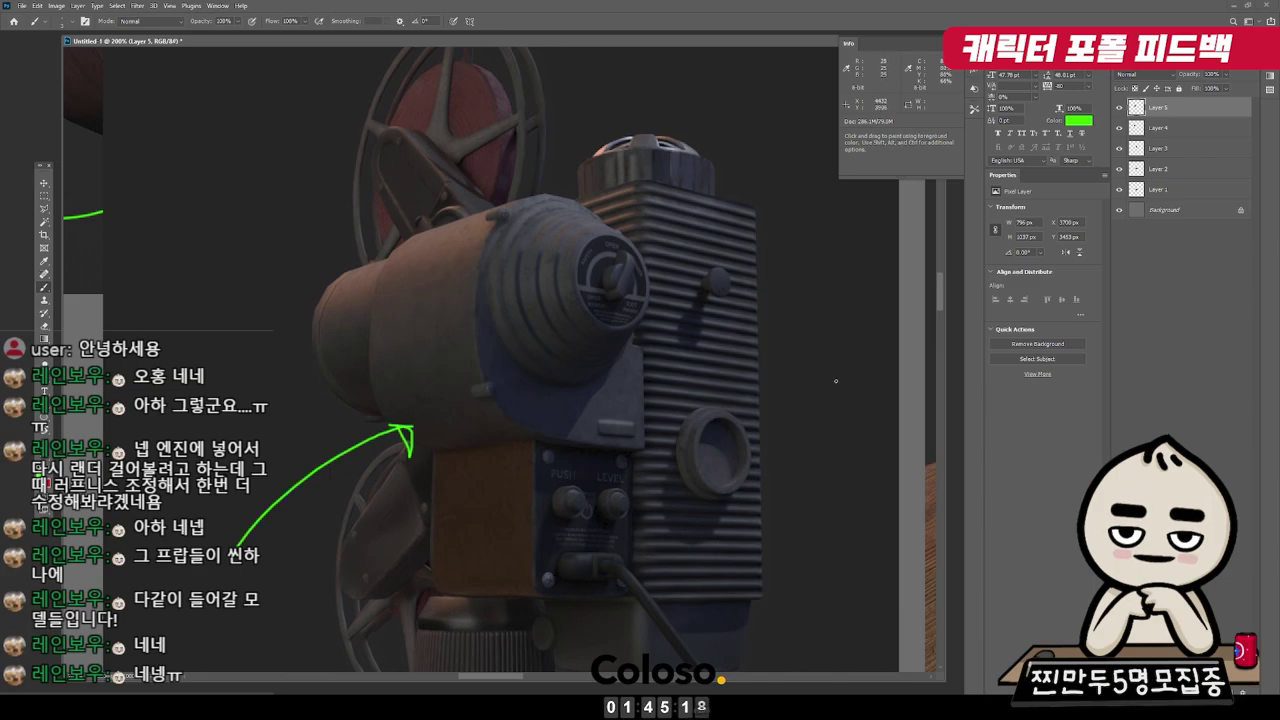
{"action": "left_click_drag", "start_coordinate": [860, 269], "coordinate": [757, 356]}
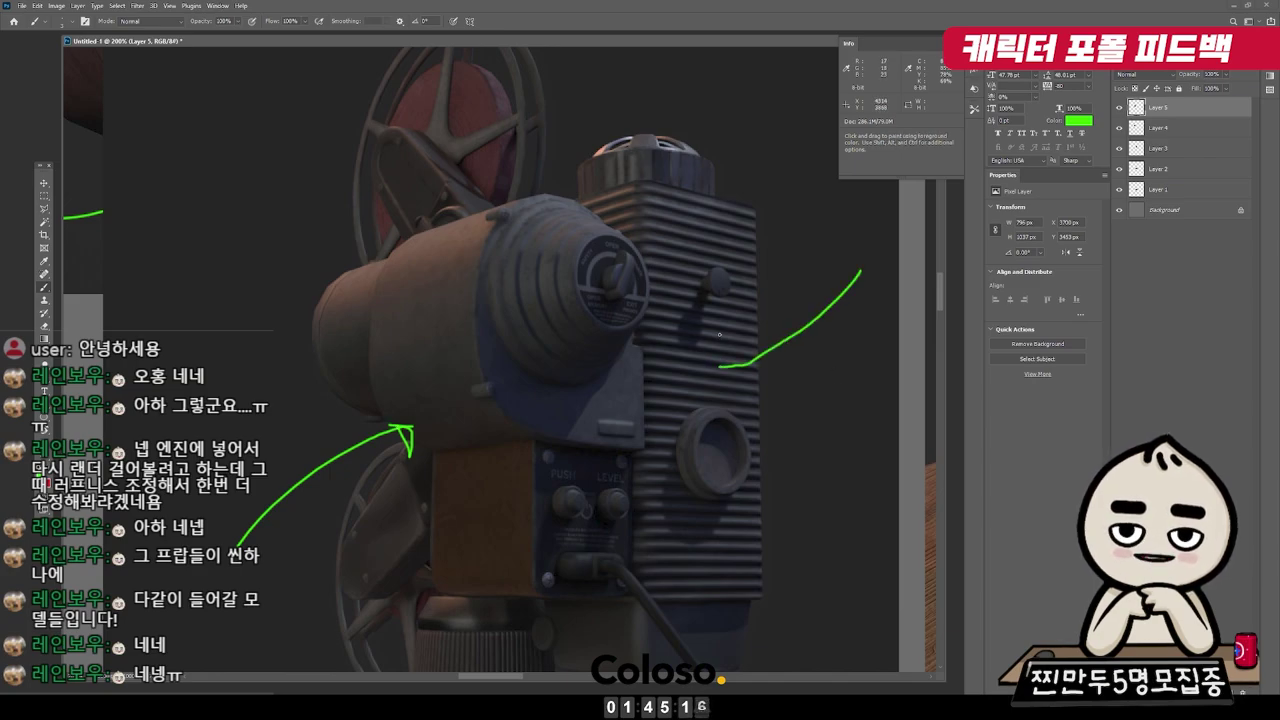
{"action": "left_click_drag", "start_coordinate": [718, 333], "coordinate": [789, 386]}
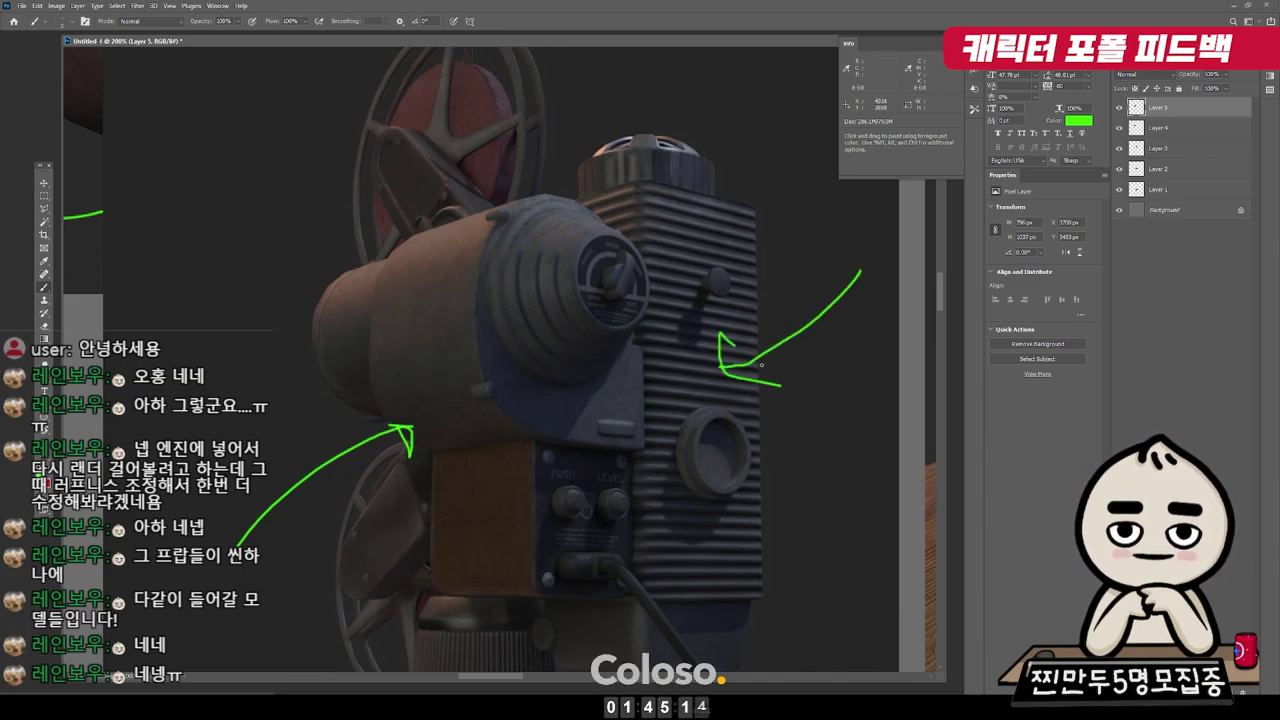
Reframe the view around the projector's upper reel and zoom out to see all annotated renders
{"action": "left_click_drag", "start_coordinate": [523, 334], "coordinate": [471, 287]}
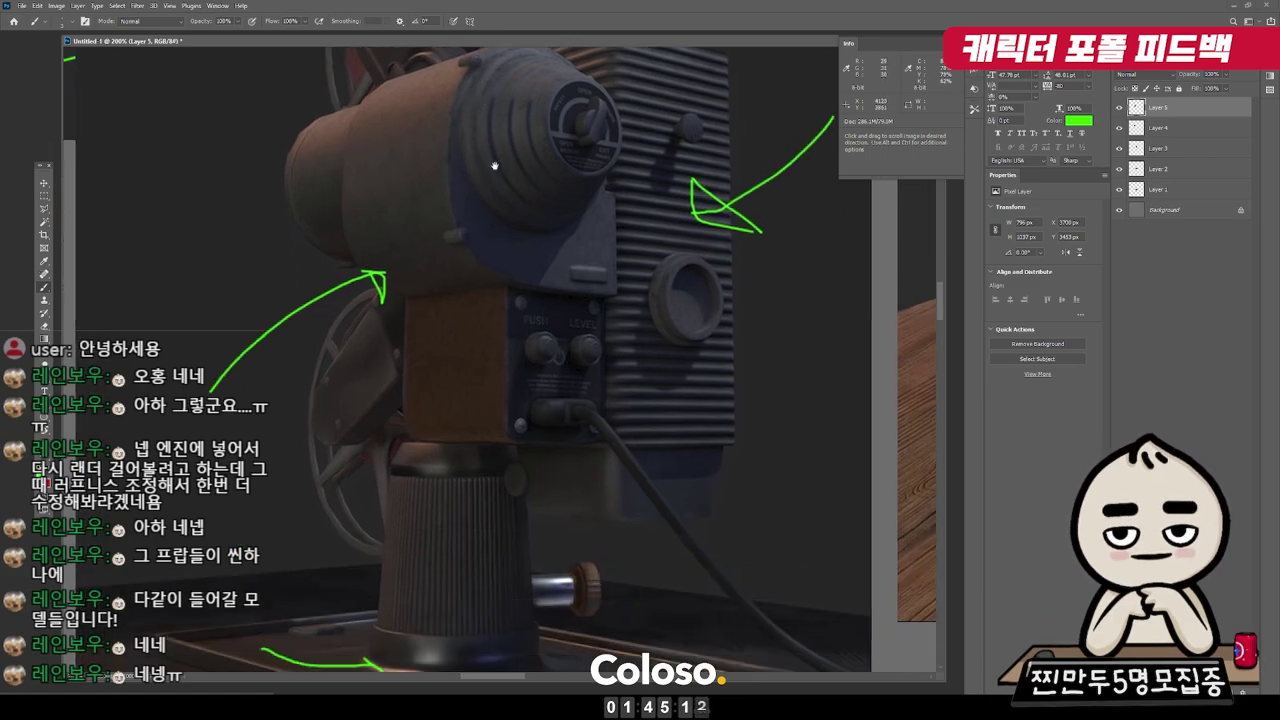
{"action": "left_click_drag", "start_coordinate": [673, 184], "coordinate": [735, 259]}
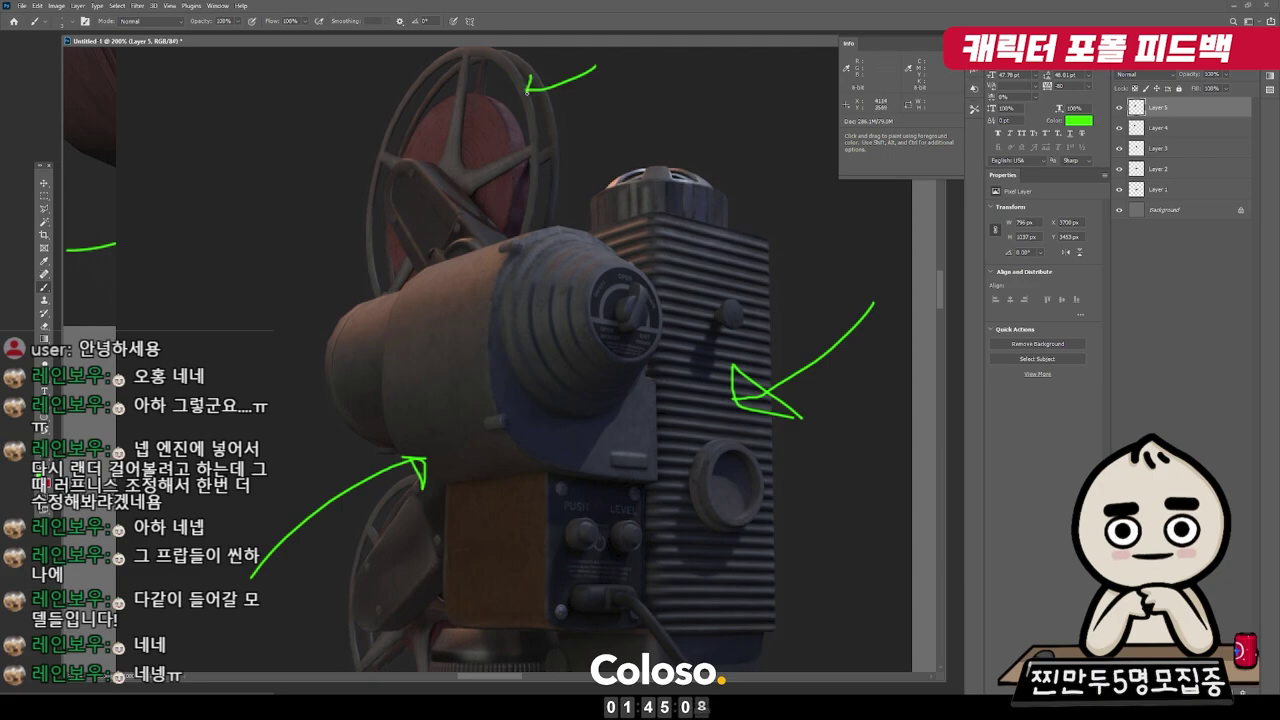
{"action": "left_click_drag", "start_coordinate": [551, 108], "coordinate": [576, 168]}
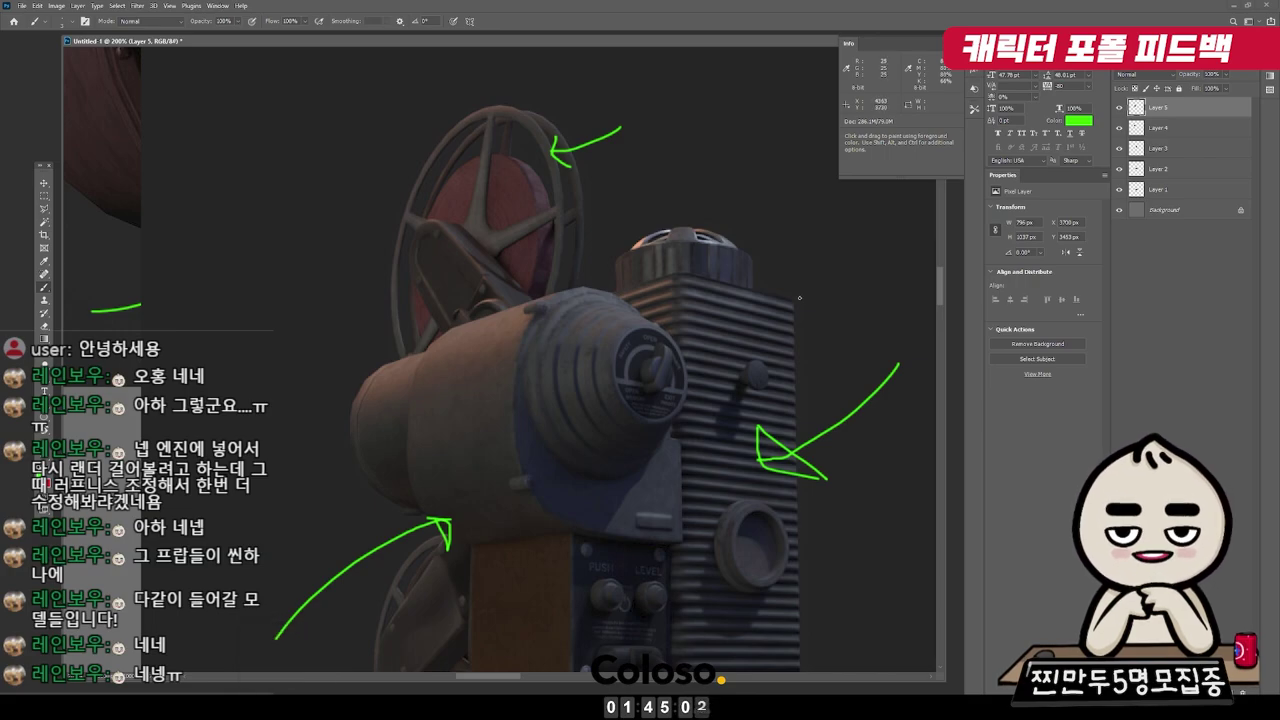
{"action": "left_click_drag", "start_coordinate": [571, 446], "coordinate": [572, 428]}
{"action": "scroll", "coordinate": [656, 477], "scroll_direction": "down", "scroll_amount": 3}
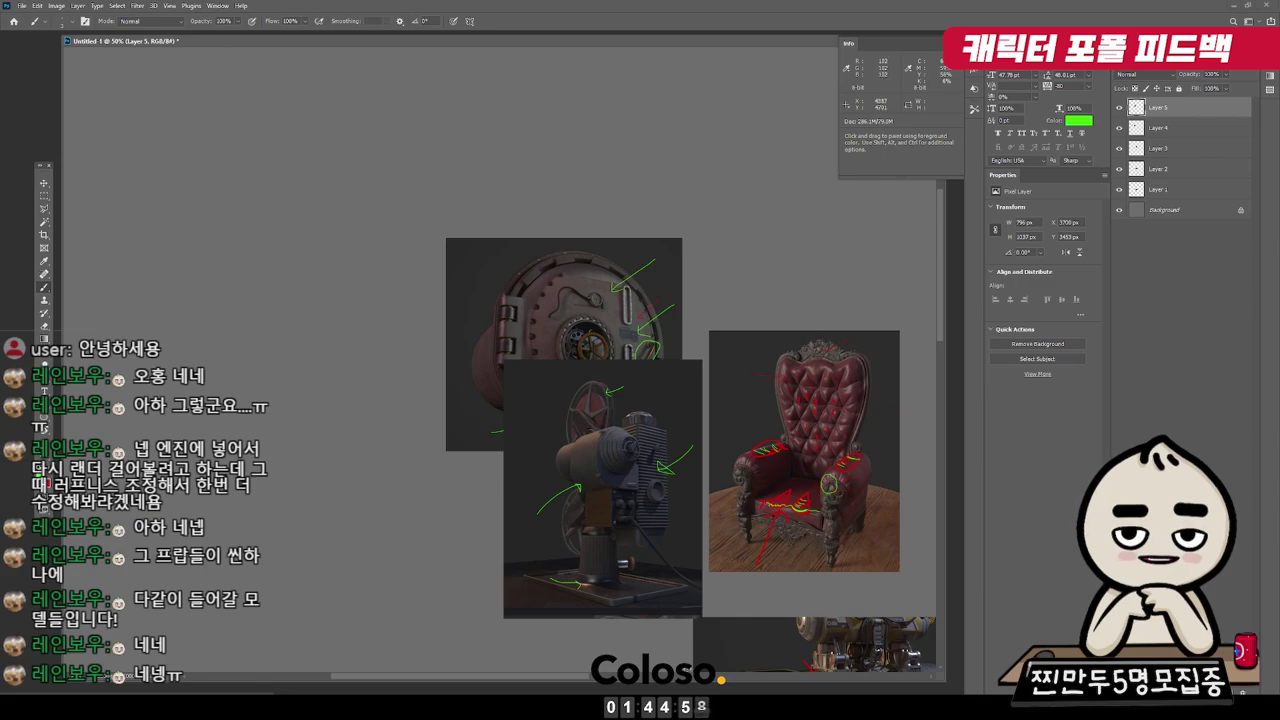
{"action": "key", "text": "alt+Tab"}
Scroll through the reel close-ups and grey model render, then return to the protein 98 portfolio grid
{"action": "scroll", "coordinate": [608, 369], "scroll_direction": "down", "scroll_amount": 5}
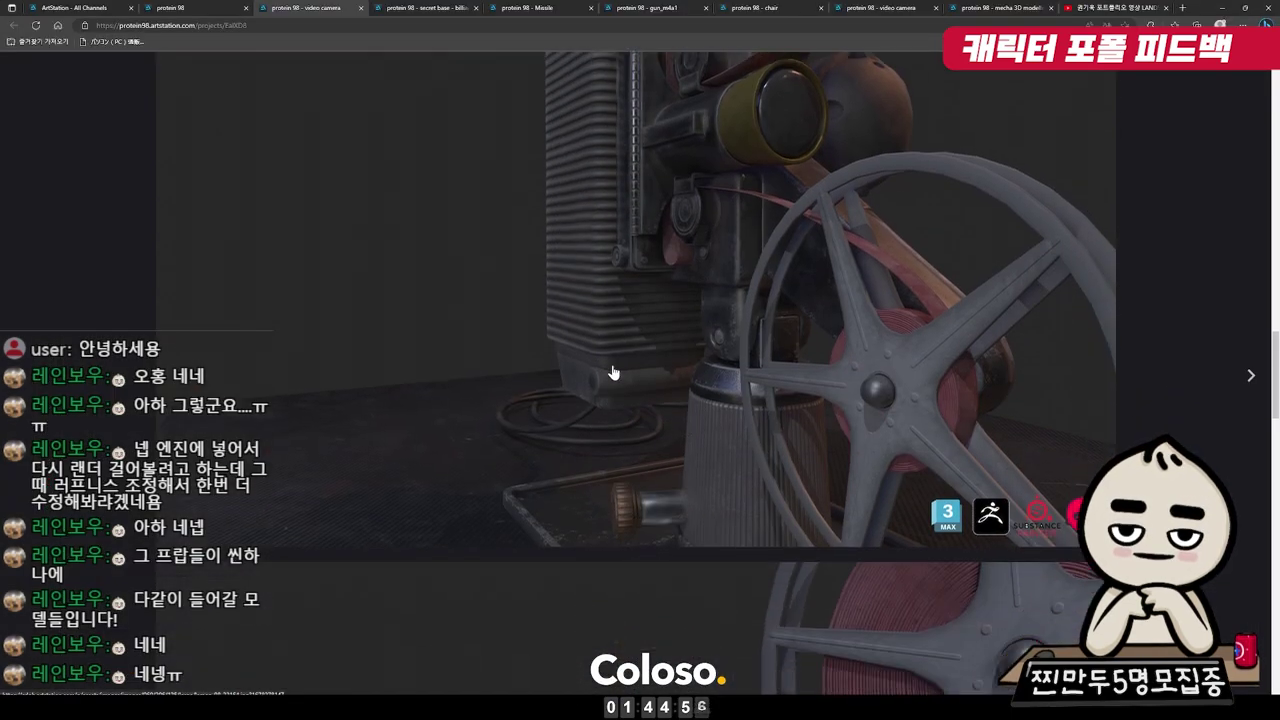
{"action": "scroll", "coordinate": [737, 480], "scroll_direction": "down", "scroll_amount": 3}
{"action": "scroll", "coordinate": [684, 512], "scroll_direction": "down", "scroll_amount": 4}
{"action": "scroll", "coordinate": [617, 522], "scroll_direction": "down", "scroll_amount": 4}
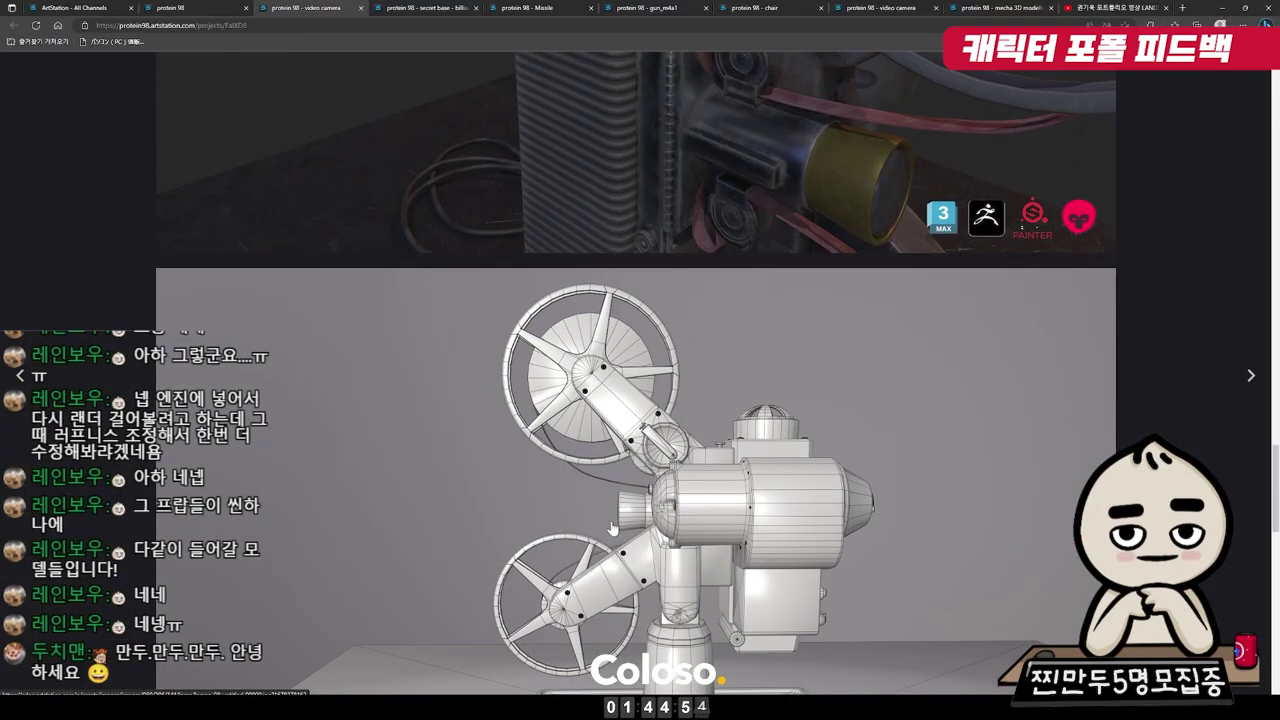
{"action": "scroll", "coordinate": [650, 550], "scroll_direction": "up", "scroll_amount": 8}
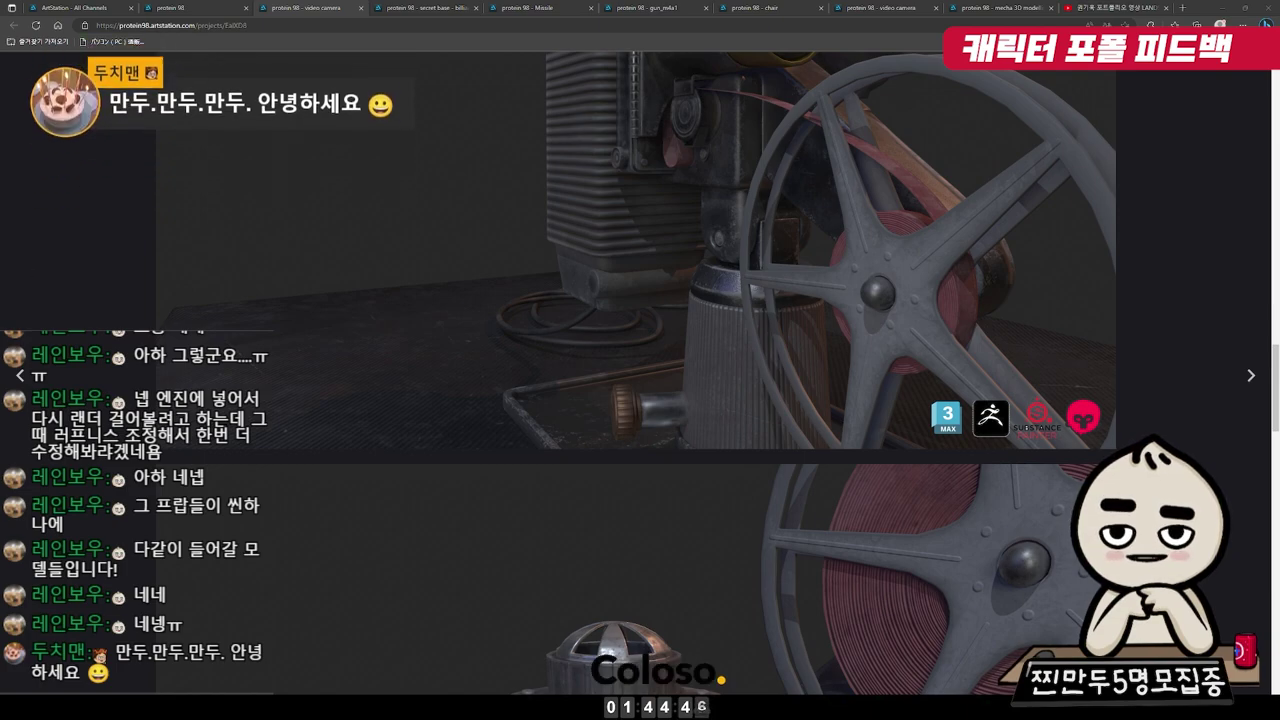
{"action": "left_click", "coordinate": [85, 186]}
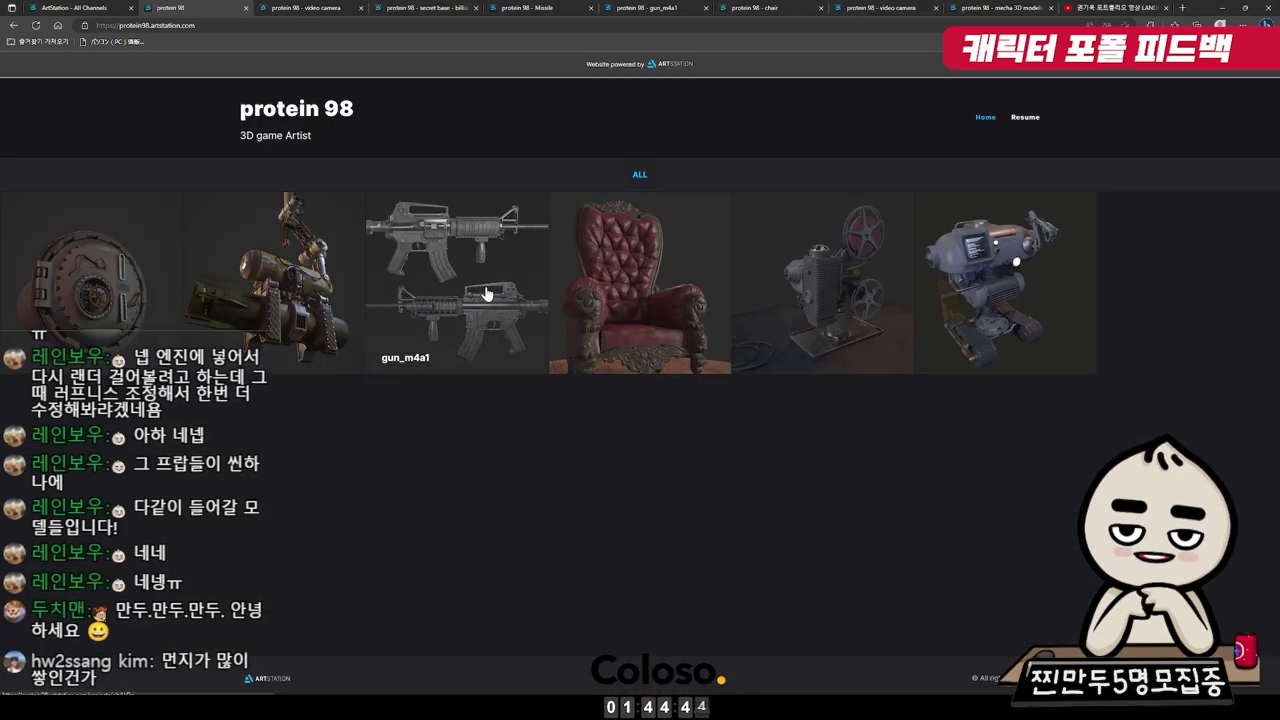